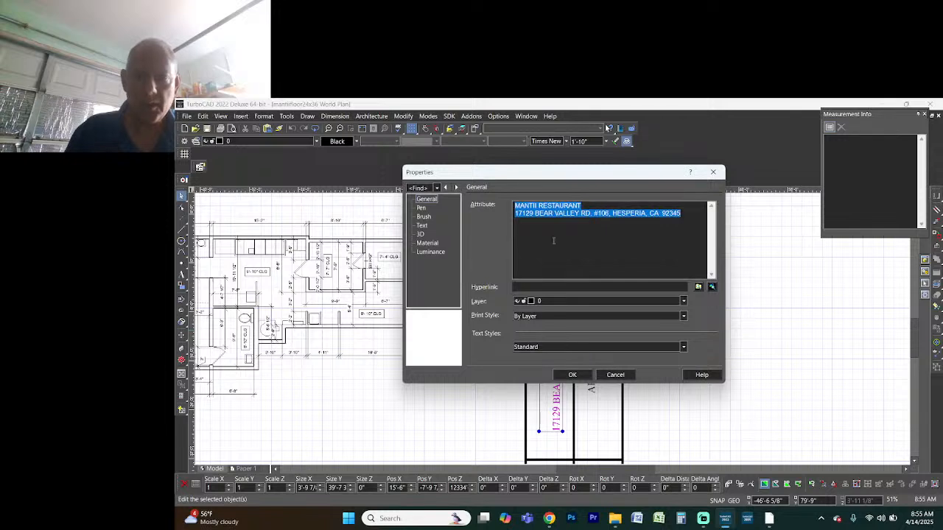
# Replace the word RESTAURANT with ARMENIAN CUISINE in the title block's project name and apply the change
pyautogui.doubleClick(559, 205)
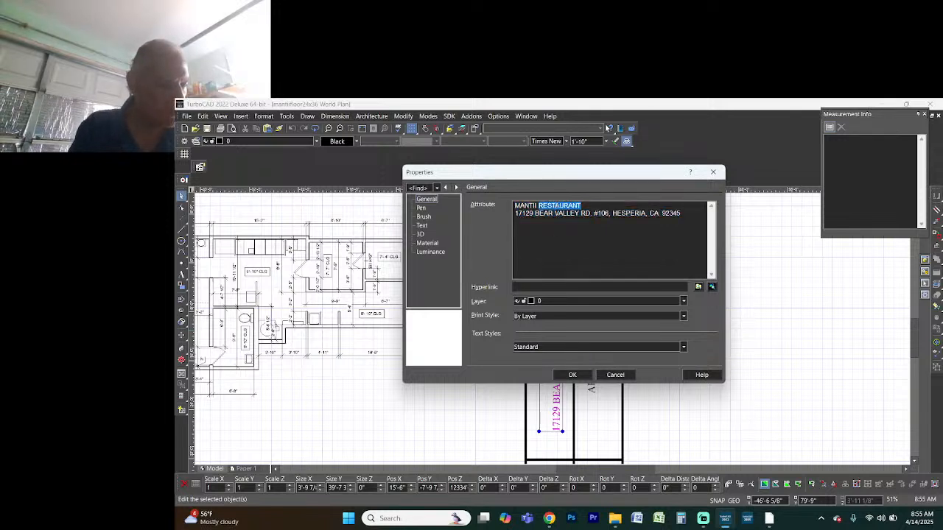
pyautogui.write('ARMENIAN CUISINE')
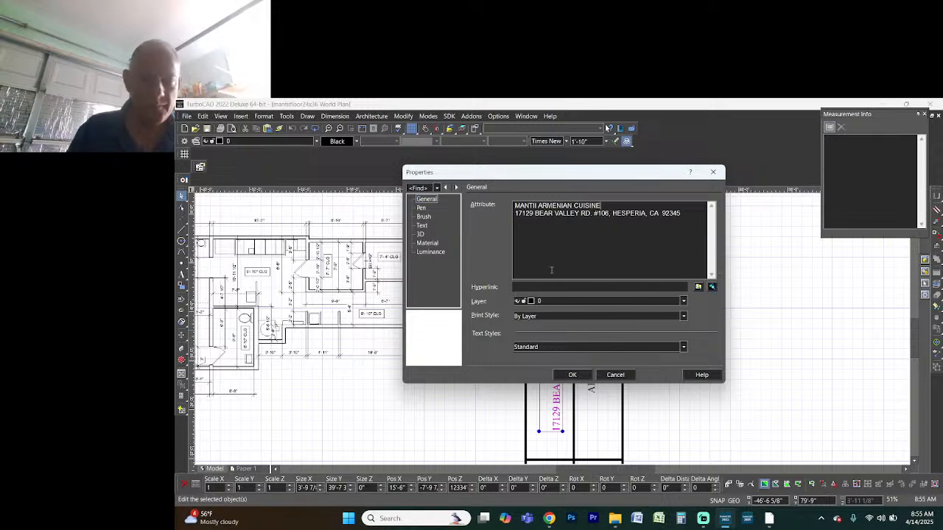
pyautogui.click(573, 375)
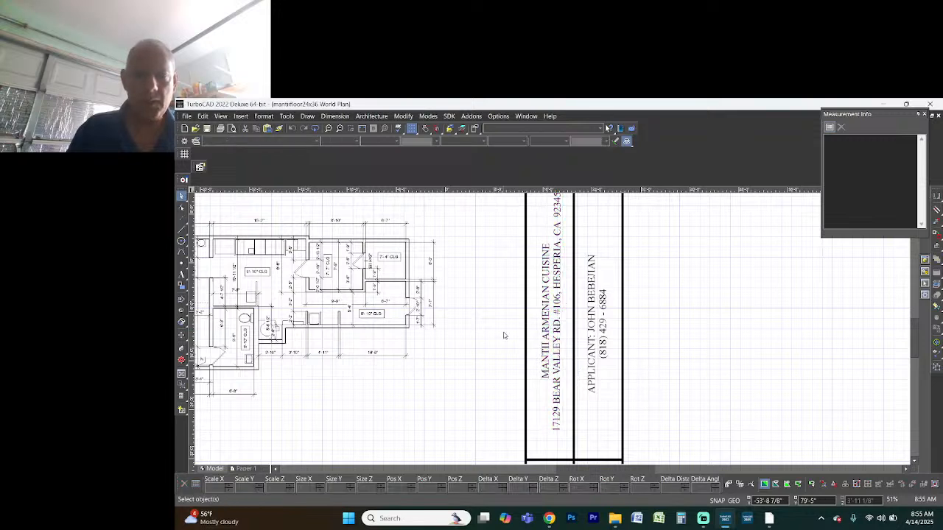
pyautogui.scroll(-3, 503, 336)
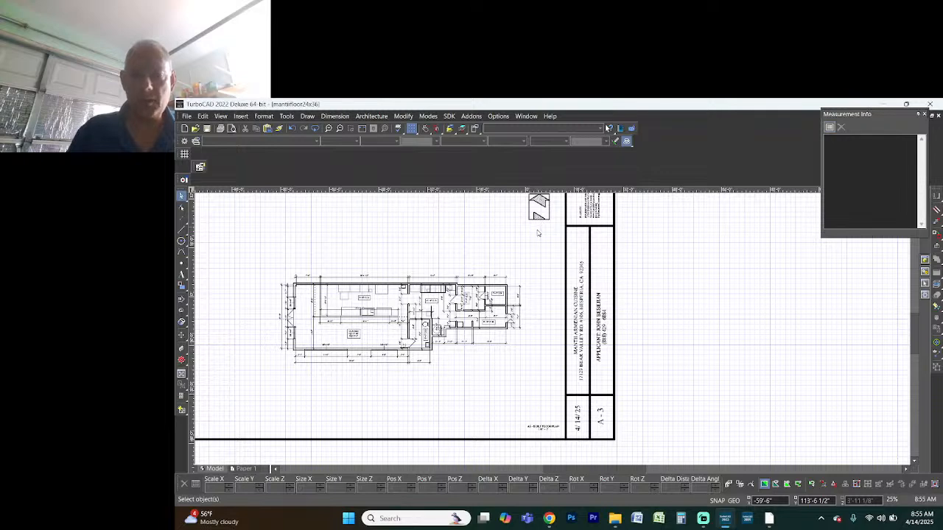
# Switch to Google Earth Pro to examine the restaurant building and its surrounding lot, and return to the floor plan
pyautogui.click(768, 518)
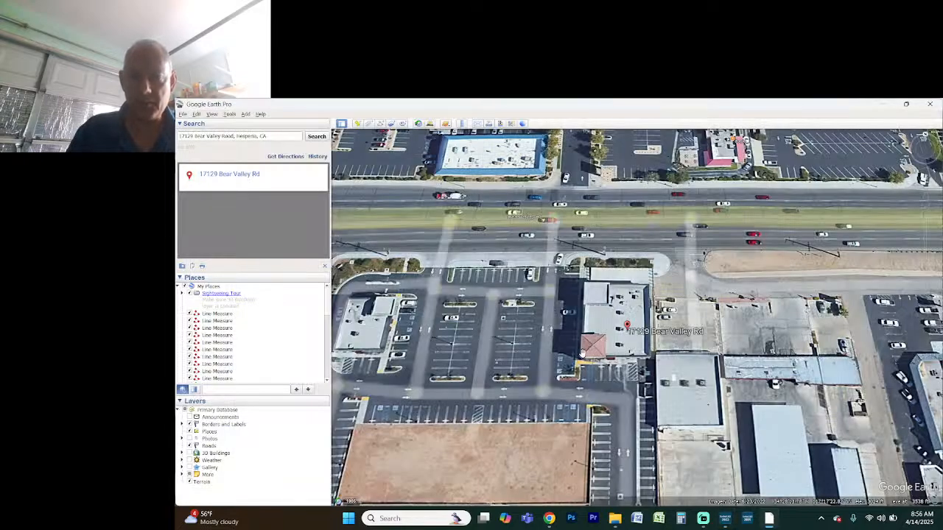
pyautogui.hotkey('alt', 'Tab')
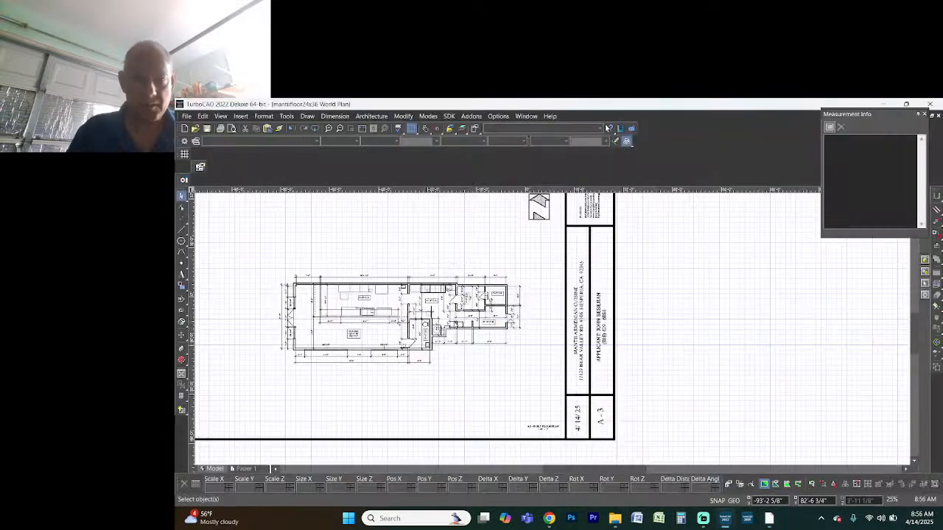
pyautogui.hotkey('alt', 'Tab')
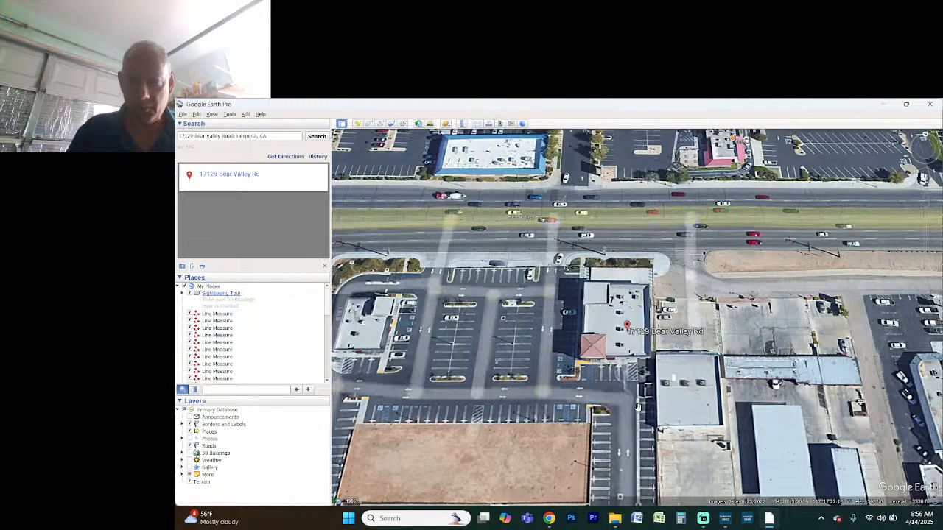
pyautogui.hotkey('alt', 'Tab')
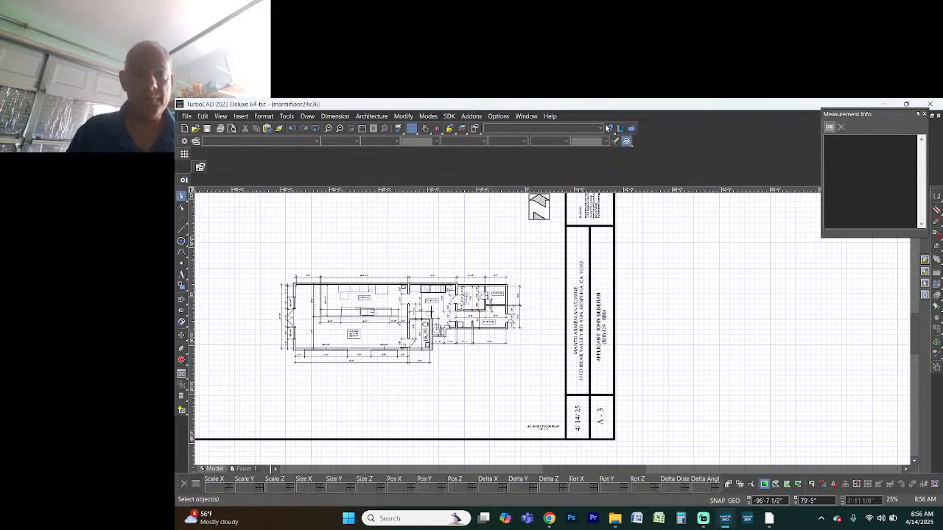
# Delete the 10'-11 1/2", 8'-8", 3'-4", 11'-3" and 4'-7 1/2" dimensions in and beside the back kitchen
pyautogui.scroll(5, 553, 333)
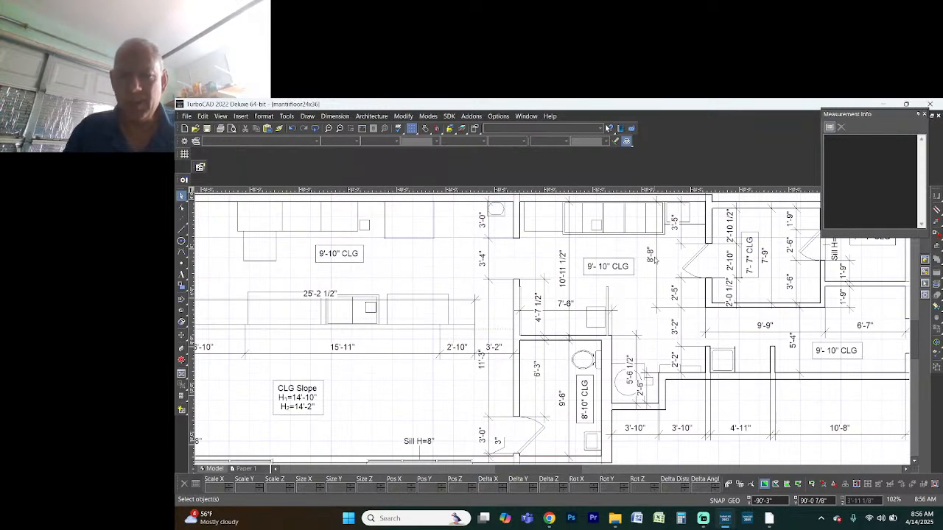
pyautogui.click(566, 271)
pyautogui.press('Delete')
pyautogui.click(506, 280)
pyautogui.press('Delete')
pyautogui.click(504, 279)
pyautogui.press('Delete')
pyautogui.click(538, 298)
pyautogui.press('Delete')
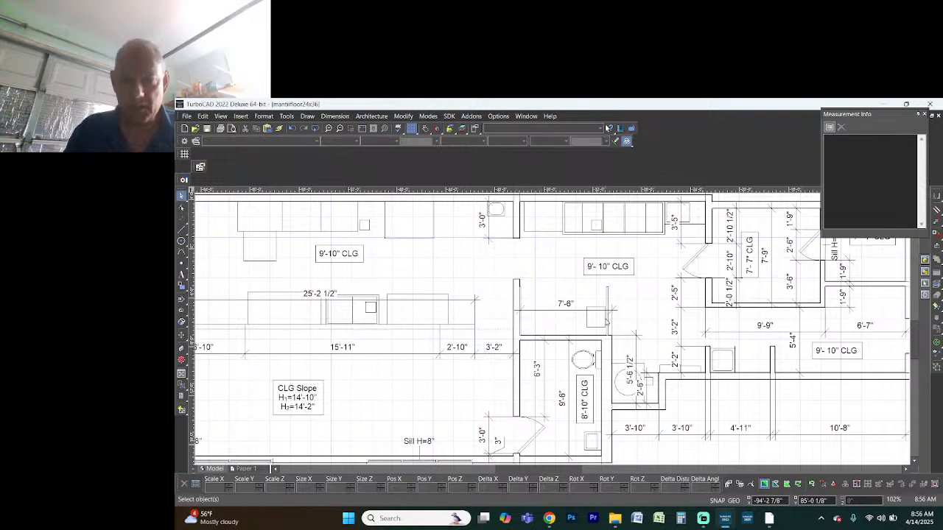
# Delete the 7'-6" dimension above the restroom and the 6'-3" and 9'-6" dimensions inside it
pyautogui.click(593, 312)
pyautogui.press('Delete')
pyautogui.click(537, 367)
pyautogui.press('Delete')
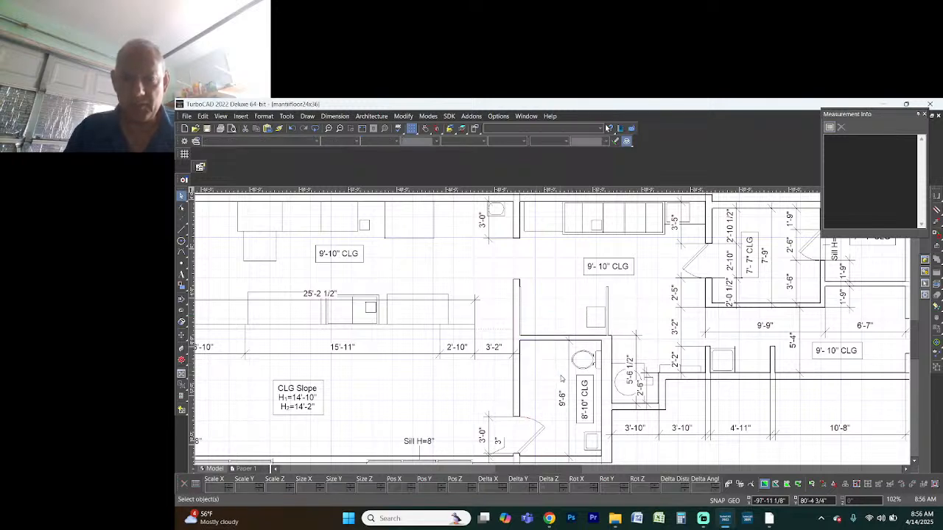
pyautogui.click(568, 400)
pyautogui.press('Delete')
# Delete the 3'-2", 2'-5", 9'-9", 6'-7" and 5'-4" dimensions in the rear hallway
pyautogui.click(674, 324)
pyautogui.press('Delete')
pyautogui.click(678, 308)
pyautogui.press('Delete')
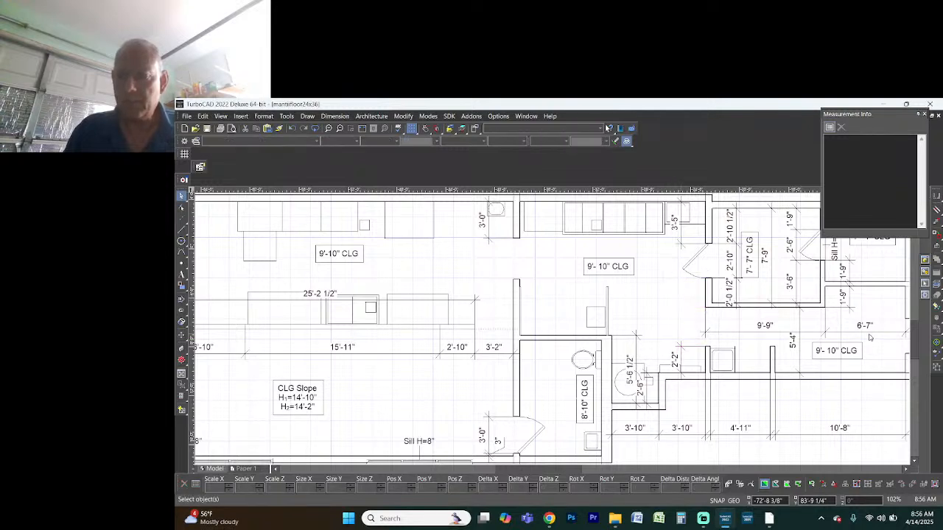
pyautogui.click(726, 329)
pyautogui.press('Delete')
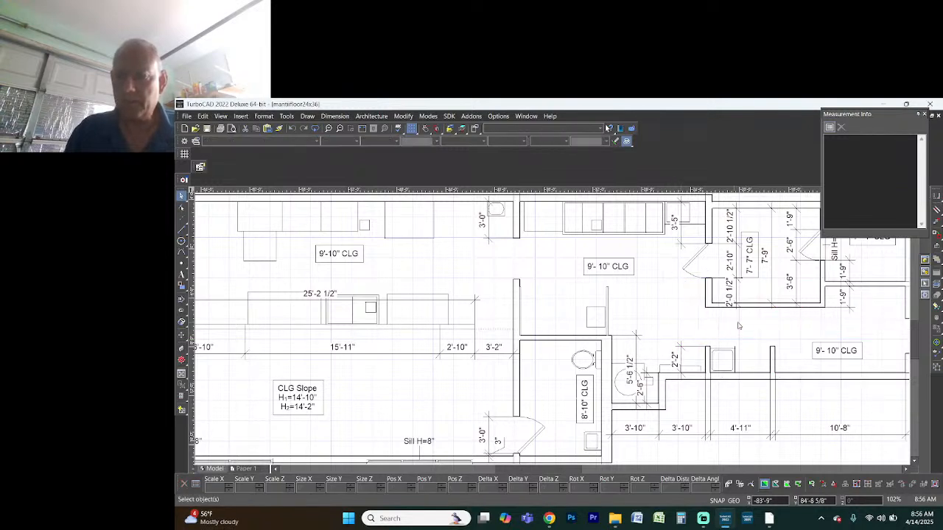
# Delete the 7'-9", 2'-10 1/2", 2'-0 1/2" and 3'-6" dimensions in the 7'-7" CLG room and the 1'-9" dimension in the hallway
pyautogui.click(848, 310)
pyautogui.press('Delete')
pyautogui.click(766, 263)
pyautogui.press('Delete')
pyautogui.click(730, 221)
pyautogui.press('Delete')
pyautogui.click(729, 293)
pyautogui.press('Delete')
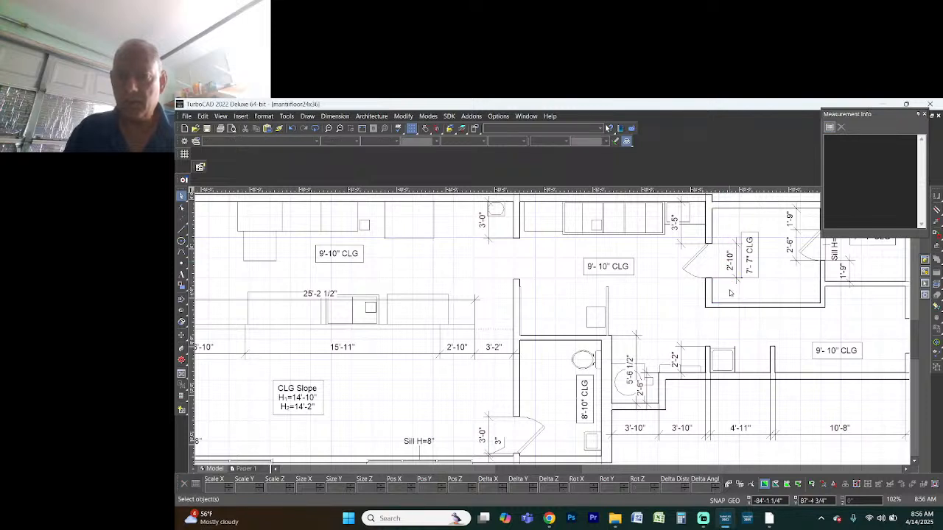
# Delete the 2'-2", 5'-6 1/2" and 2'-6" dimensions around the round fixture in the alcove beside the restroom
pyautogui.click(683, 351)
pyautogui.press('Delete')
pyautogui.click(637, 353)
pyautogui.press('Delete')
pyautogui.click(648, 396)
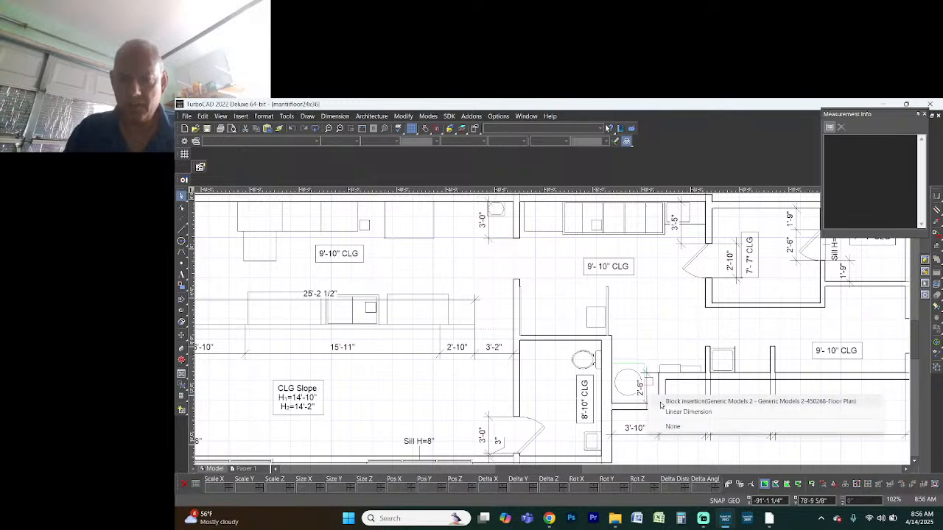
pyautogui.click(684, 412)
pyautogui.press('Delete')
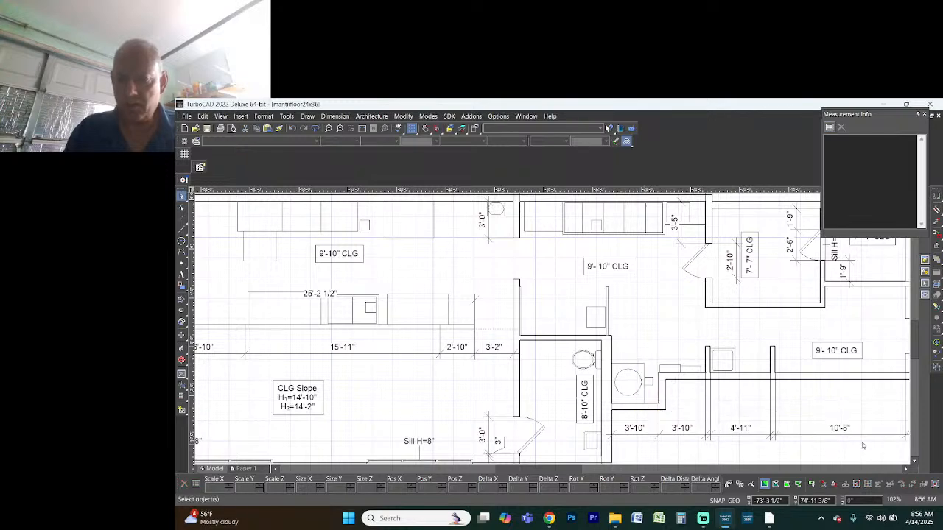
# Delete the two 1'-9" dimensions beside the door between the 7'-7" CLG and 7'-4" CLG rooms
pyautogui.scroll(-3, 811, 434)
pyautogui.scroll(3, 552, 332)
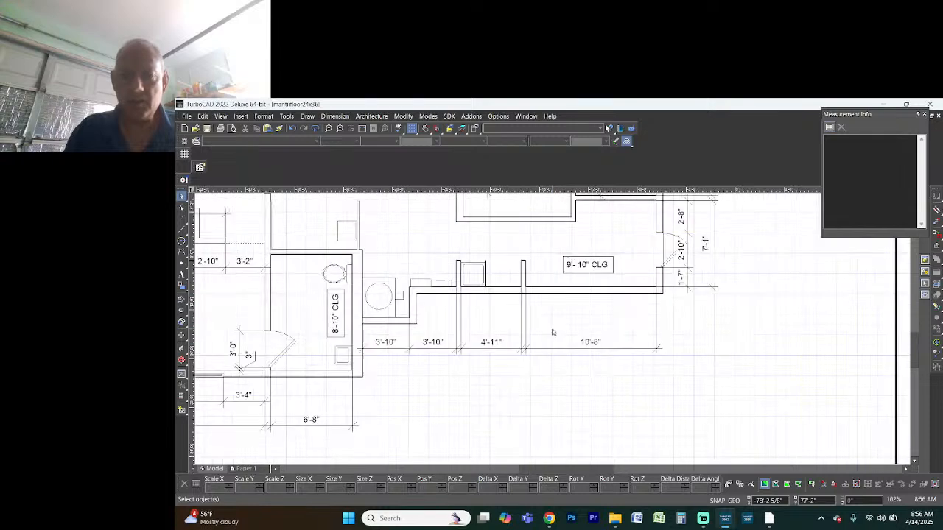
pyautogui.scroll(-2, 551, 321)
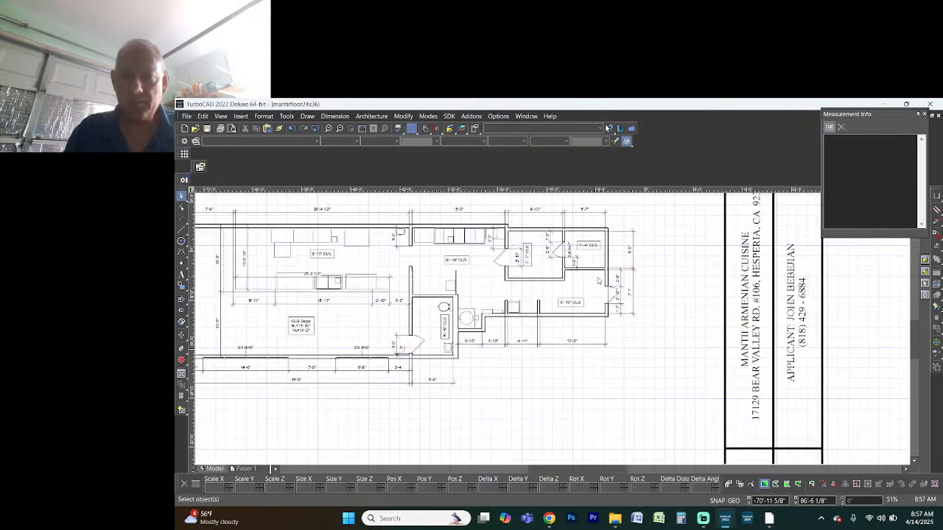
pyautogui.scroll(2, 598, 280)
pyautogui.scroll(2, 598, 281)
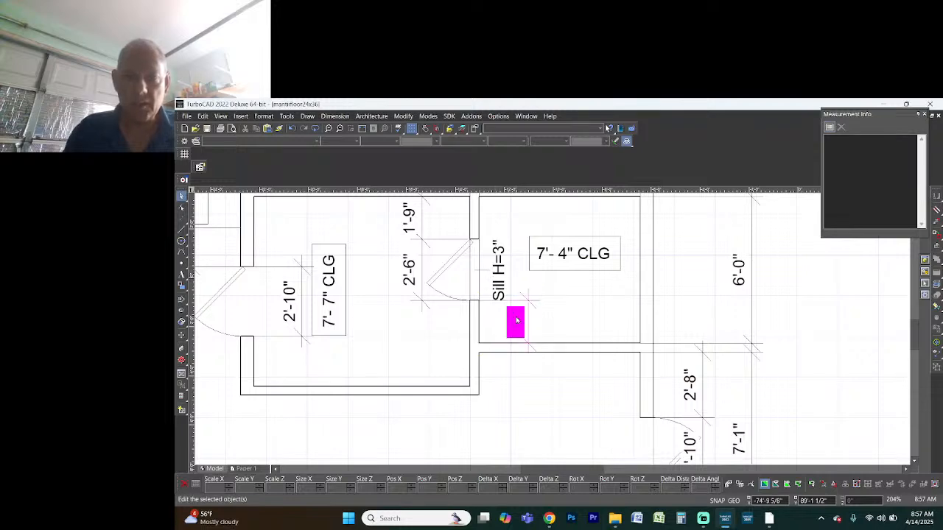
pyautogui.scroll(-2, 515, 321)
pyautogui.scroll(2, 361, 276)
pyautogui.click(551, 280)
pyautogui.press('Delete')
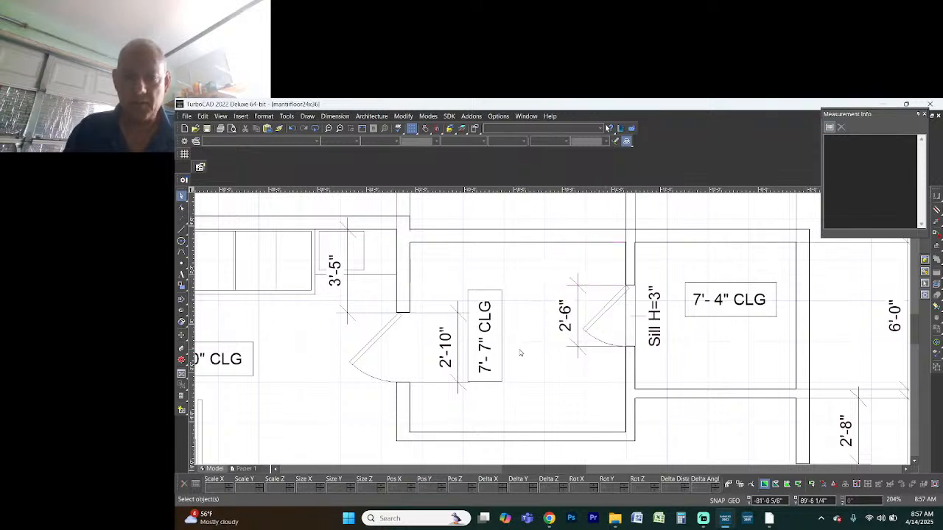
# Delete the 3'-5" dimension at the back kitchen's sink counter and the 3'-0" dimension beside the small corner sink
pyautogui.scroll(-2, 498, 356)
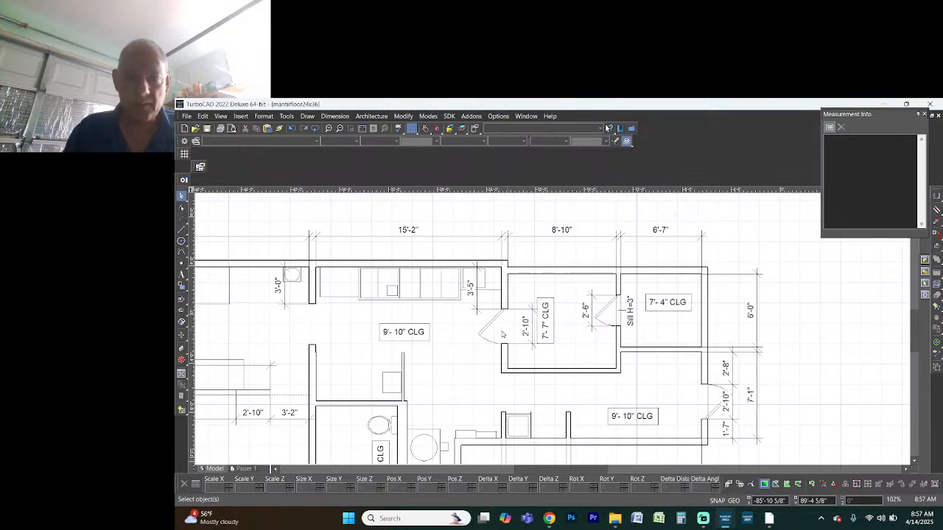
pyautogui.click(479, 298)
pyautogui.press('Delete')
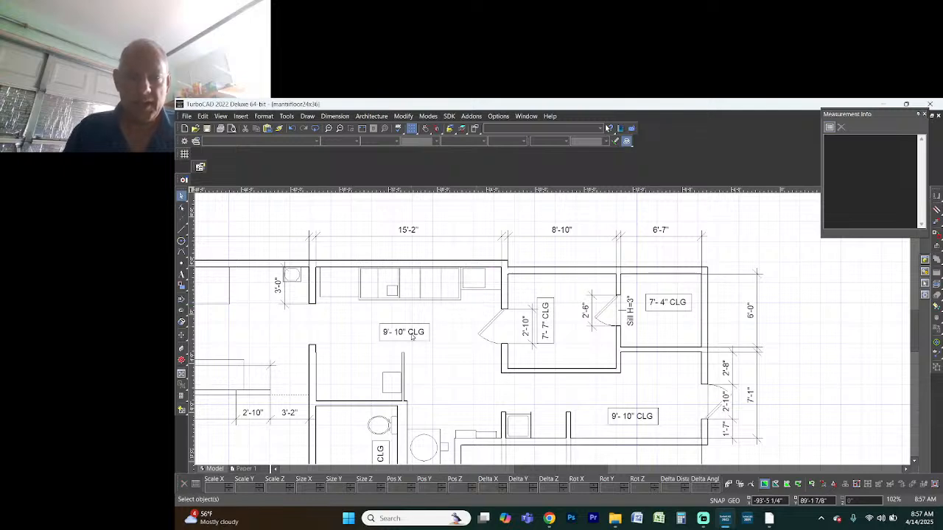
pyautogui.scroll(2, 412, 335)
pyautogui.scroll(-3, 508, 321)
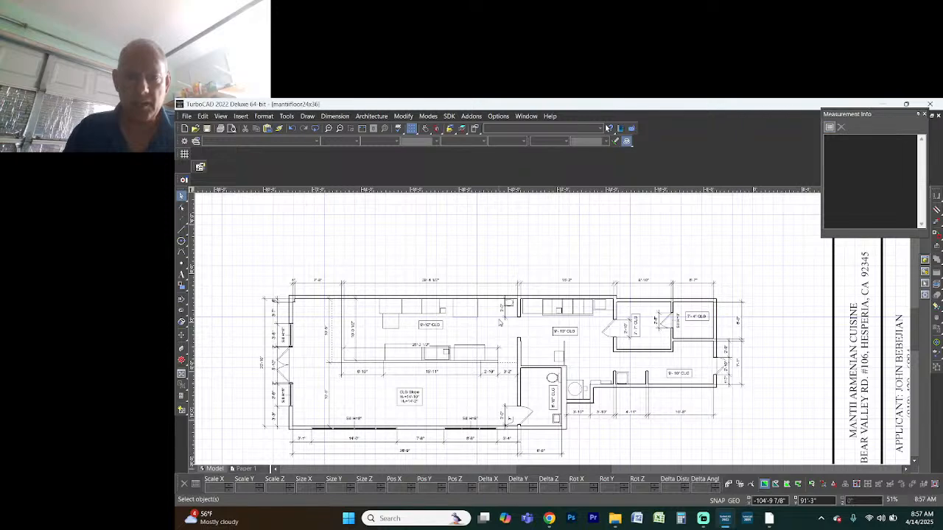
pyautogui.scroll(3, 545, 330)
pyautogui.scroll(-4, 580, 311)
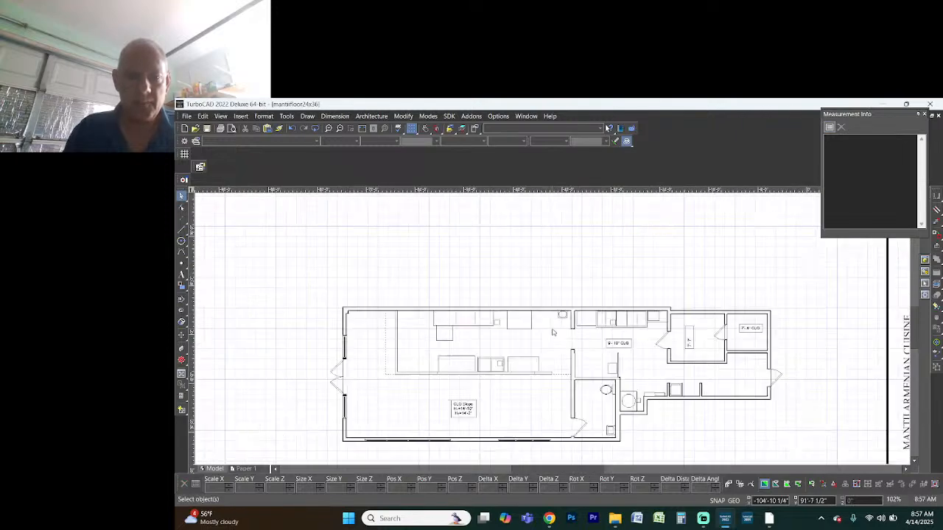
pyautogui.scroll(2, 553, 332)
pyautogui.scroll(-1, 553, 333)
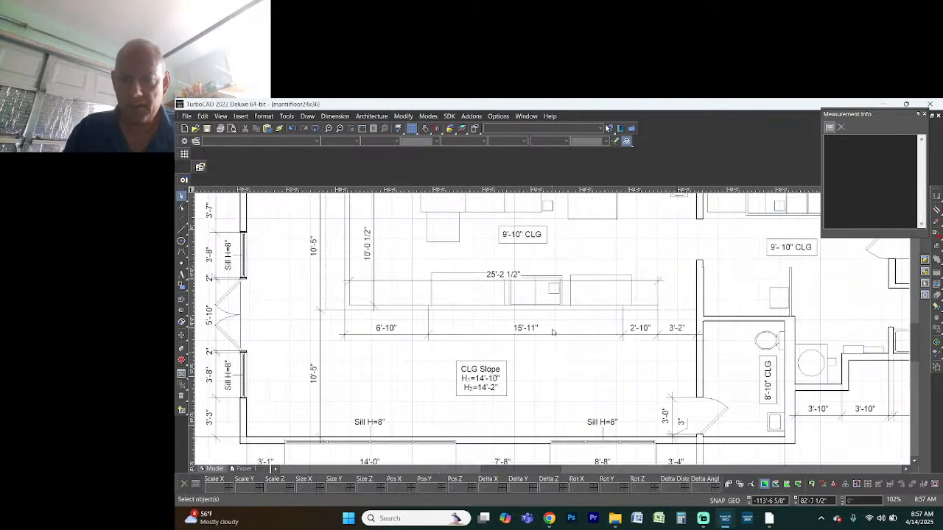
# Delete the 2'-10", 15'-11" and 6'-10" dimensions below the front counter
pyautogui.moveTo(679, 341); pyautogui.dragTo(619, 338)
pyautogui.press('Escape')
pyautogui.click(647, 332)
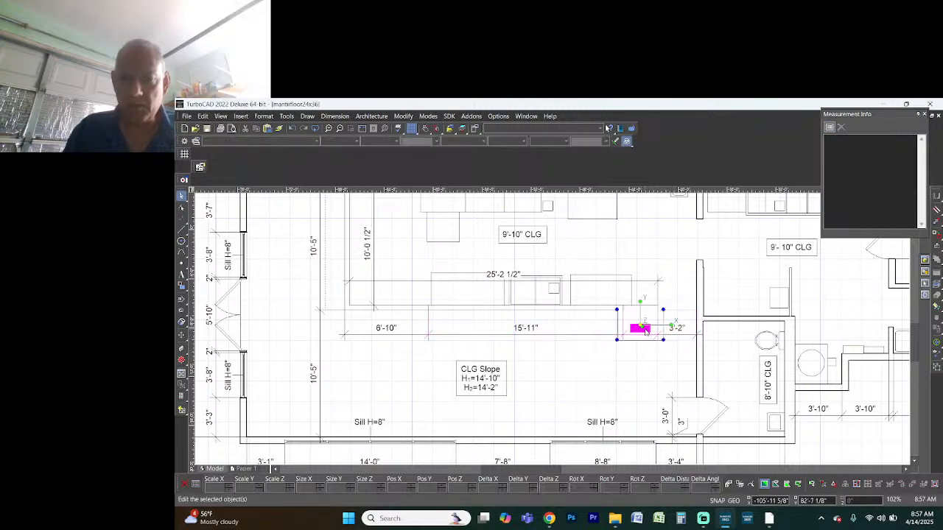
pyautogui.press('Delete')
pyautogui.click(623, 319)
pyautogui.press('Delete')
pyautogui.click(428, 331)
pyautogui.press('Delete')
# Delete the vertical 10'-0 1/2" dimension and both 10'-5" dimensions near the front counter's end
pyautogui.click(372, 253)
pyautogui.press('Delete')
pyautogui.click(320, 255)
pyautogui.press('Delete')
pyautogui.click(315, 359)
pyautogui.press('Delete')
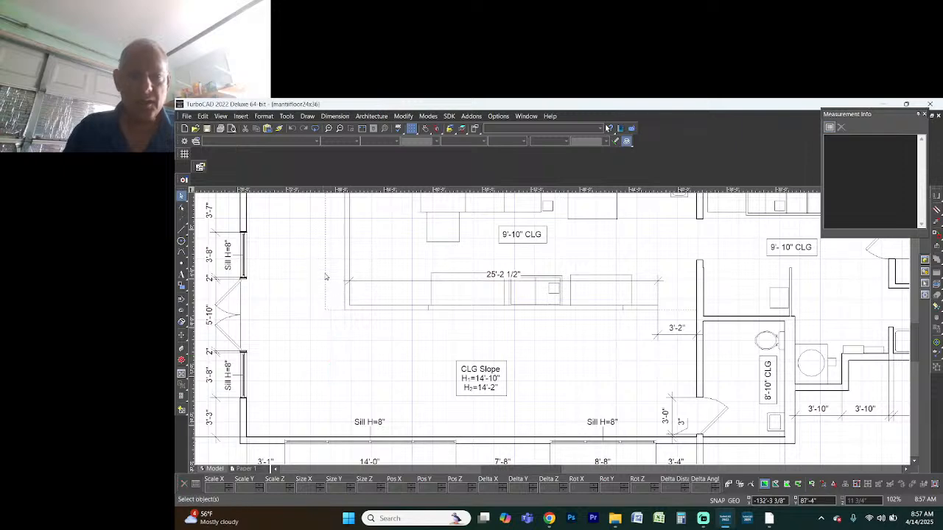
# Delete the 25'-2 1/2" dimension running along the front counter
pyautogui.scroll(-4, 560, 325)
pyautogui.scroll(4, 553, 333)
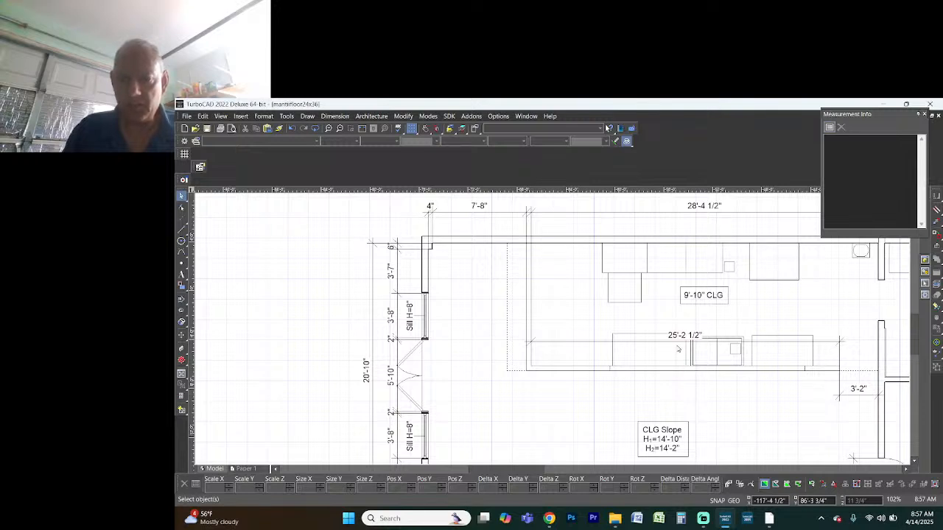
pyautogui.scroll(3, 553, 331)
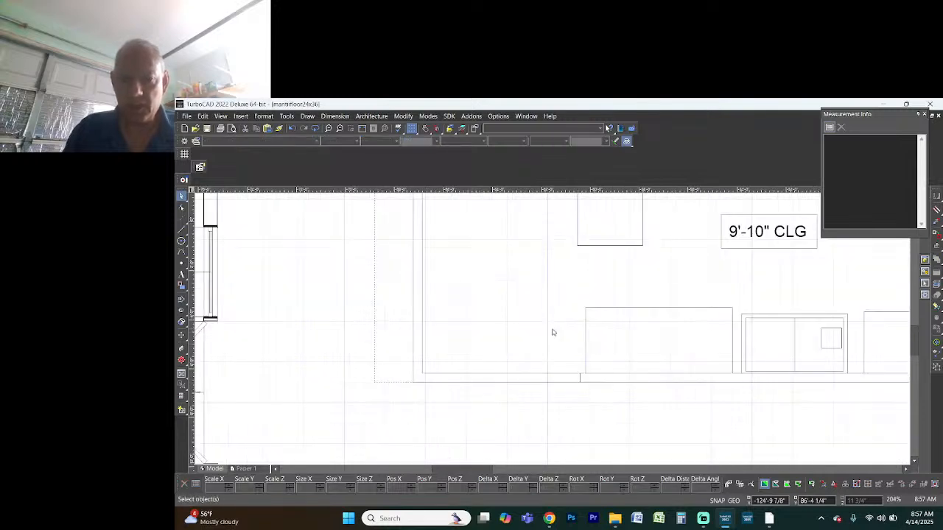
pyautogui.scroll(-3, 553, 333)
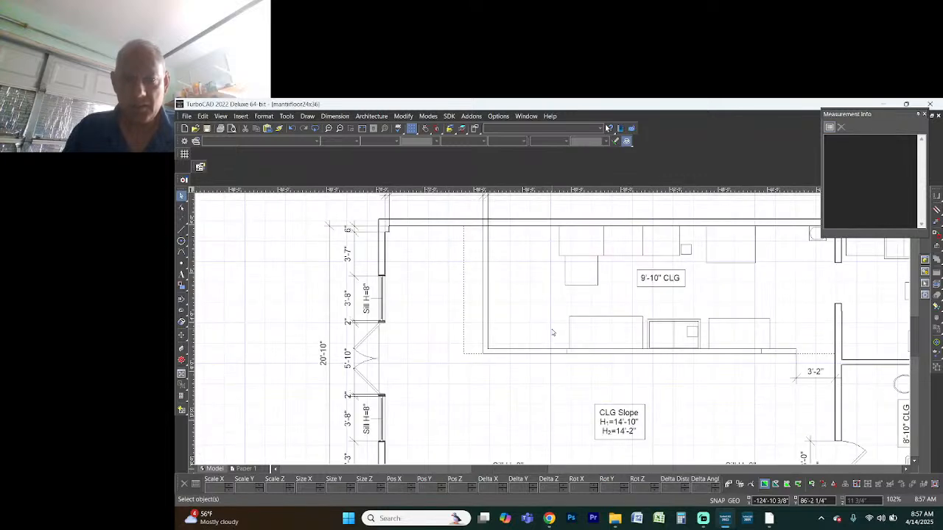
# Delete the Sill H=8" labels at the two windows on either side of the double entrance doors
pyautogui.scroll(-3, 552, 333)
pyautogui.scroll(4, 553, 331)
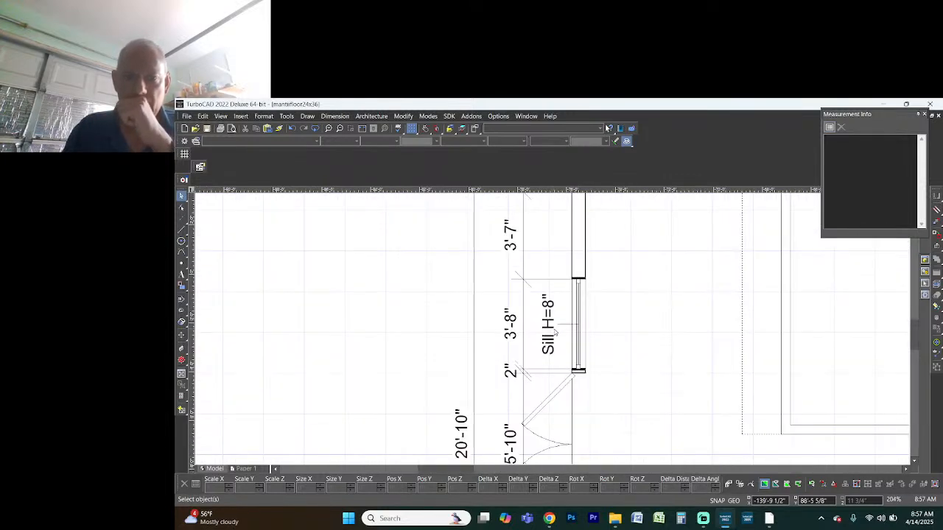
pyautogui.click(549, 317)
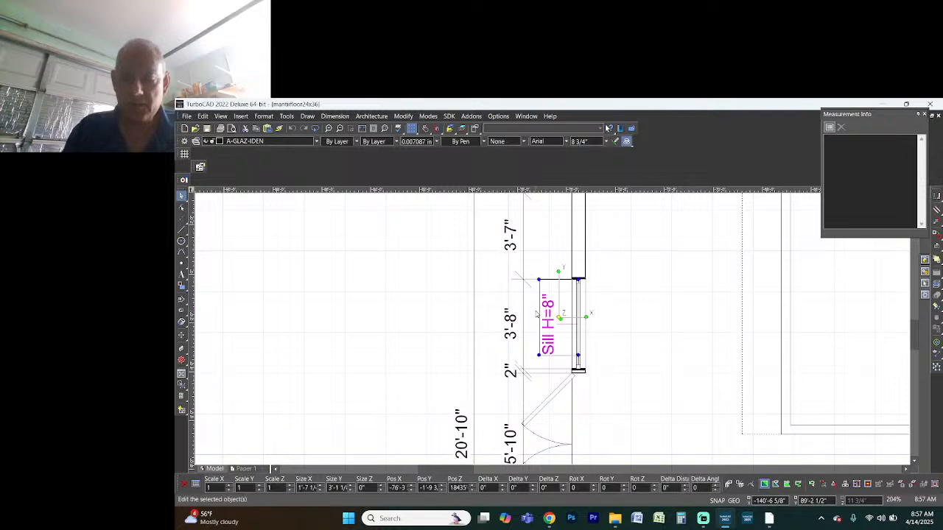
pyautogui.press('Delete')
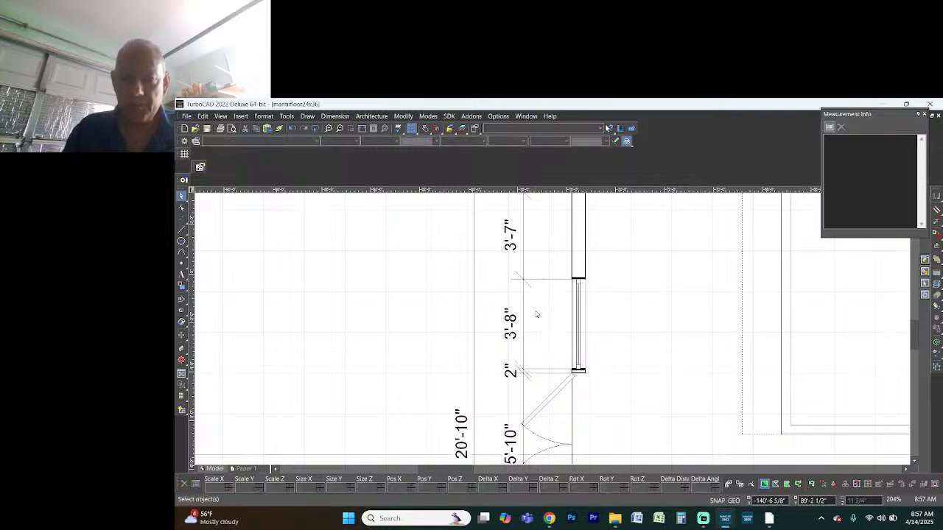
pyautogui.scroll(-5, 536, 315)
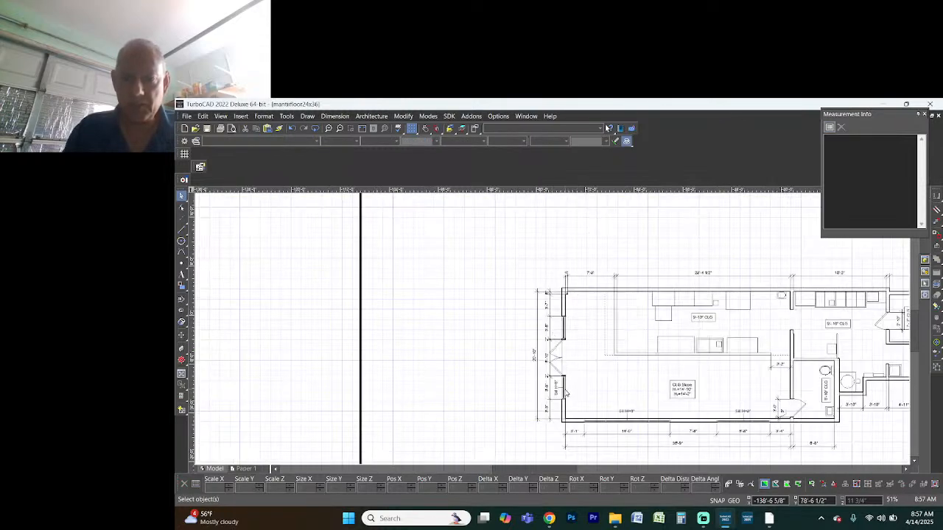
pyautogui.scroll(5, 565, 392)
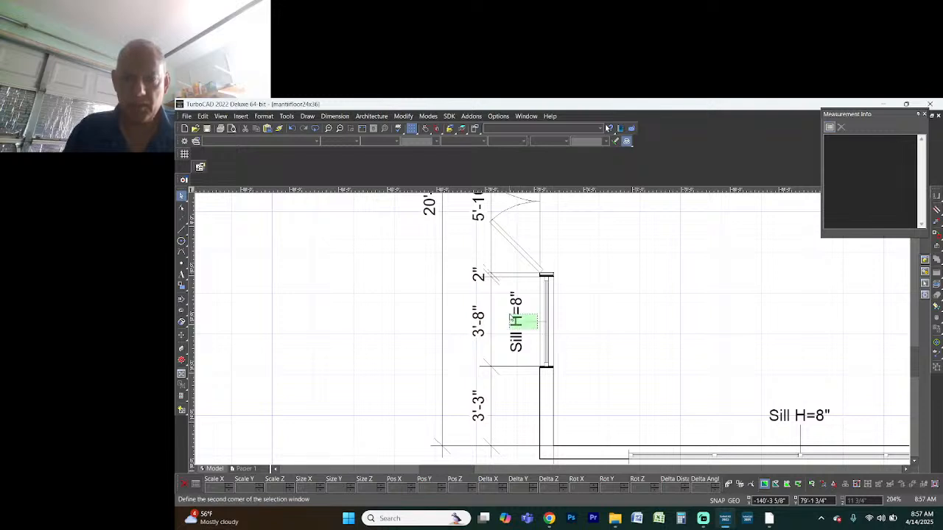
pyautogui.click(511, 319)
pyautogui.press('Delete')
# Delete the 3'-8", 2" and 3'-3" dimensions on the front wall below the entrance doors
pyautogui.click(489, 320)
pyautogui.press('Delete')
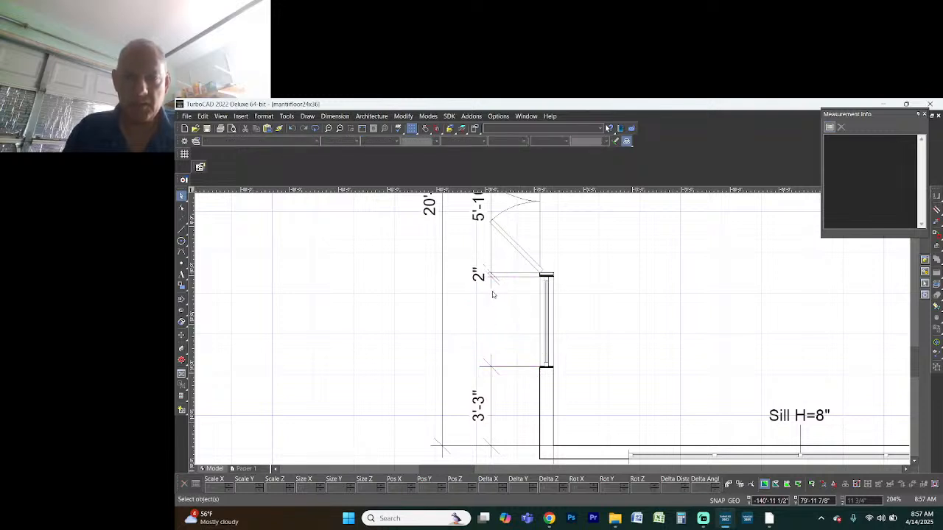
pyautogui.click(482, 274)
pyautogui.press('Delete')
pyautogui.click(477, 406)
pyautogui.press('Delete')
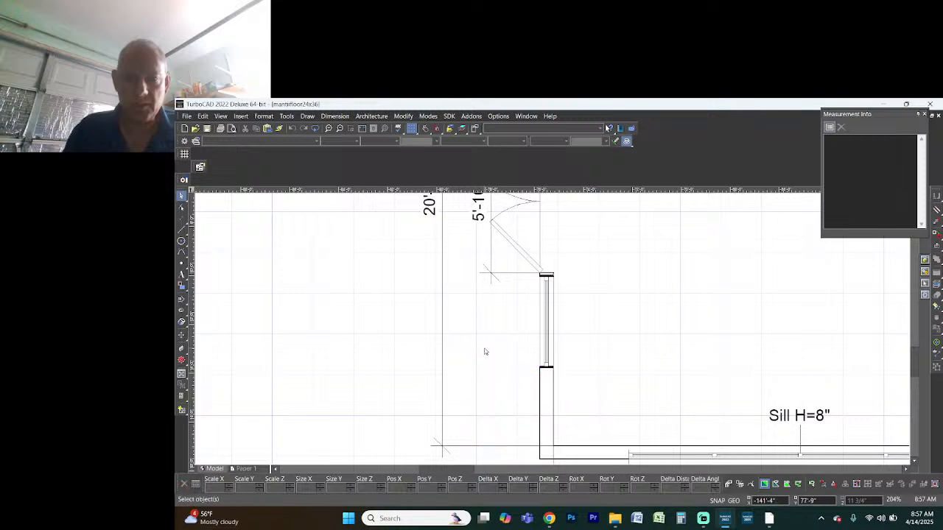
# Delete the 3'-8", 3'-7" and 2" dimensions on the front wall above the entrance doors
pyautogui.scroll(-2, 484, 351)
pyautogui.scroll(2, 553, 332)
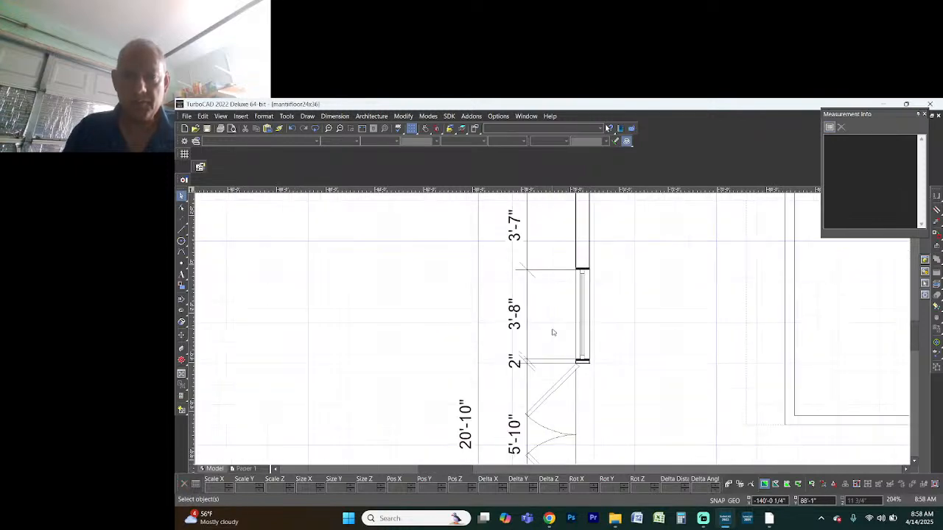
pyautogui.click(520, 324)
pyautogui.press('Delete')
pyautogui.click(525, 241)
pyautogui.press('Delete')
pyautogui.scroll(-2, 497, 418)
pyautogui.scroll(2, 513, 395)
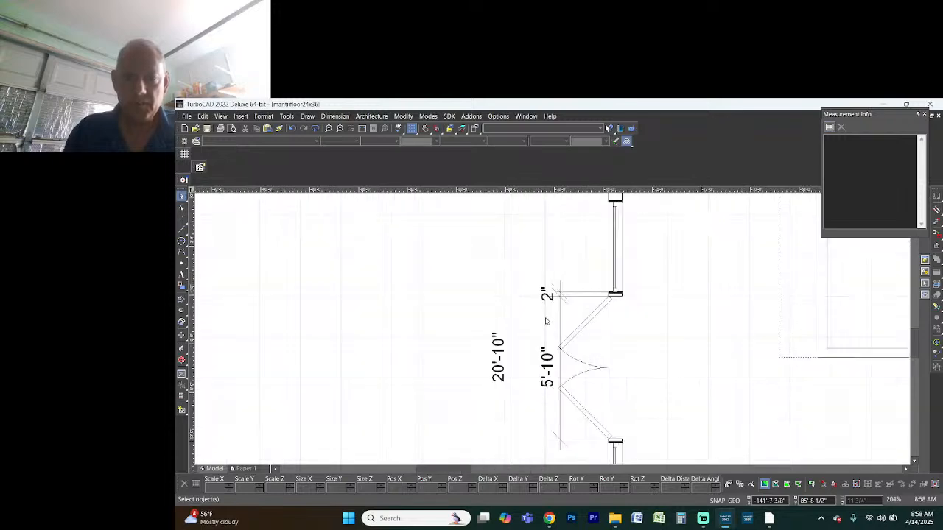
pyautogui.click(552, 280)
pyautogui.press('Delete')
# Delete the 6" and 4" dimensions at the upper corner of the front wall
pyautogui.scroll(-4, 553, 332)
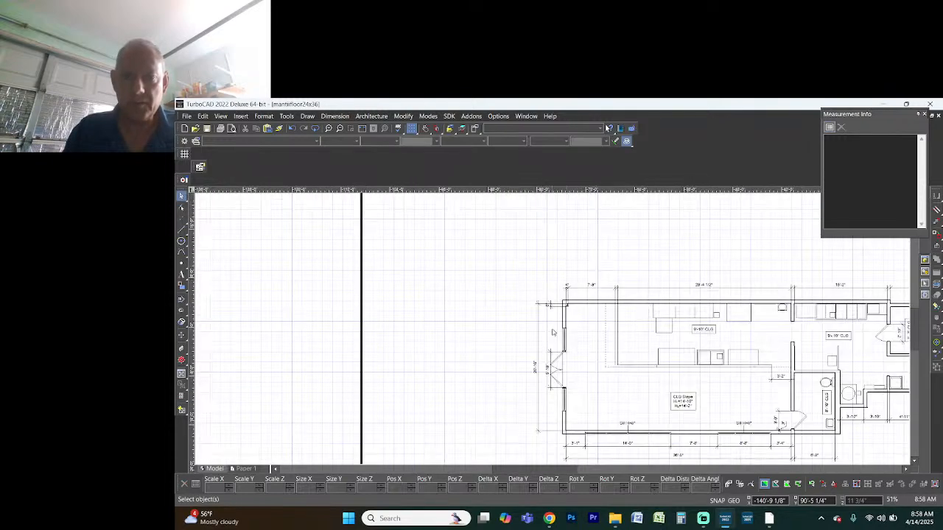
pyautogui.scroll(2, 555, 313)
pyautogui.click(540, 328)
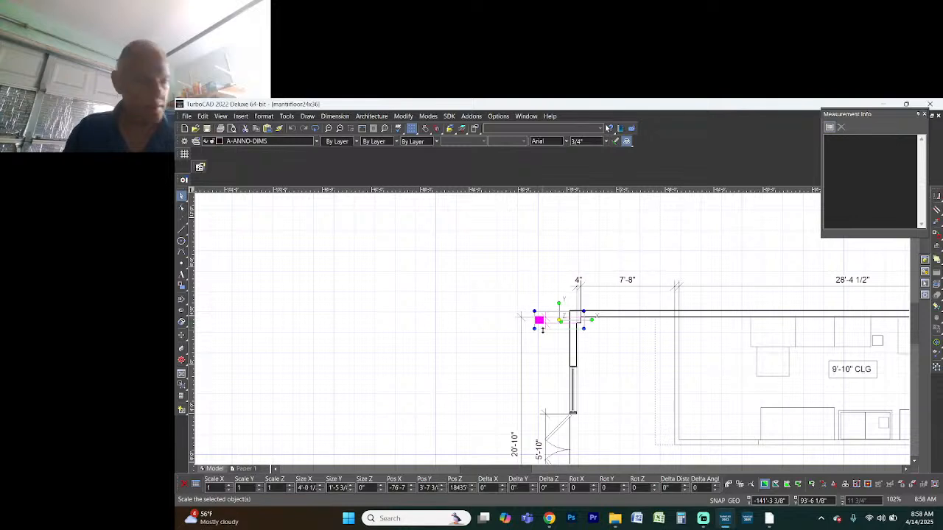
pyautogui.press('Delete')
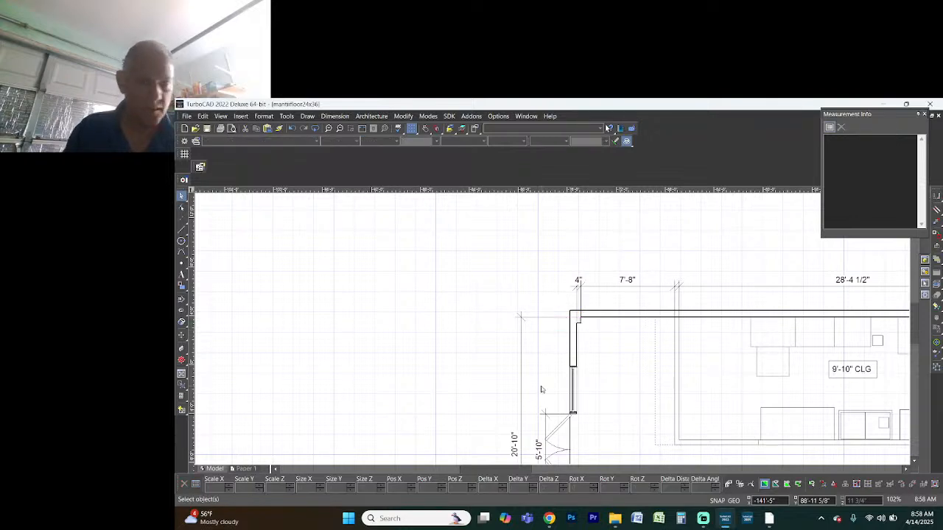
pyautogui.click(577, 288)
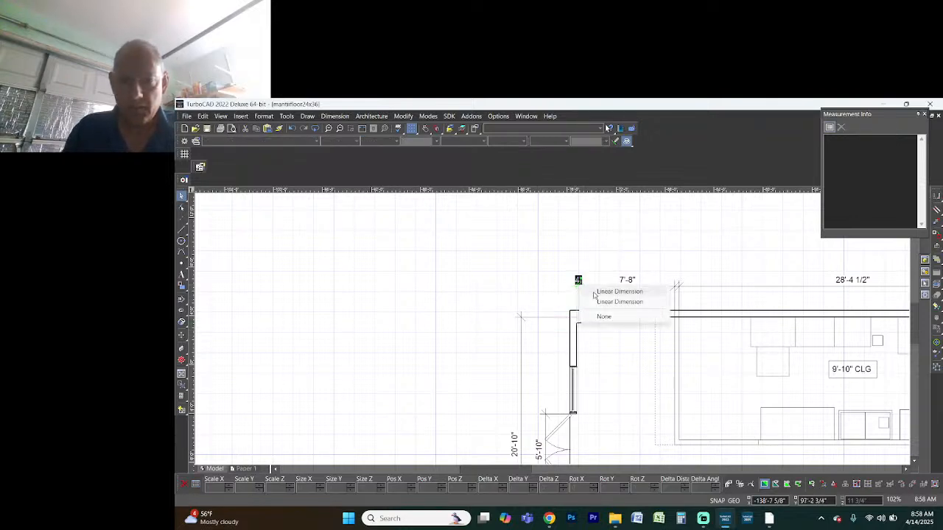
pyautogui.click(605, 317)
pyautogui.scroll(2, 577, 336)
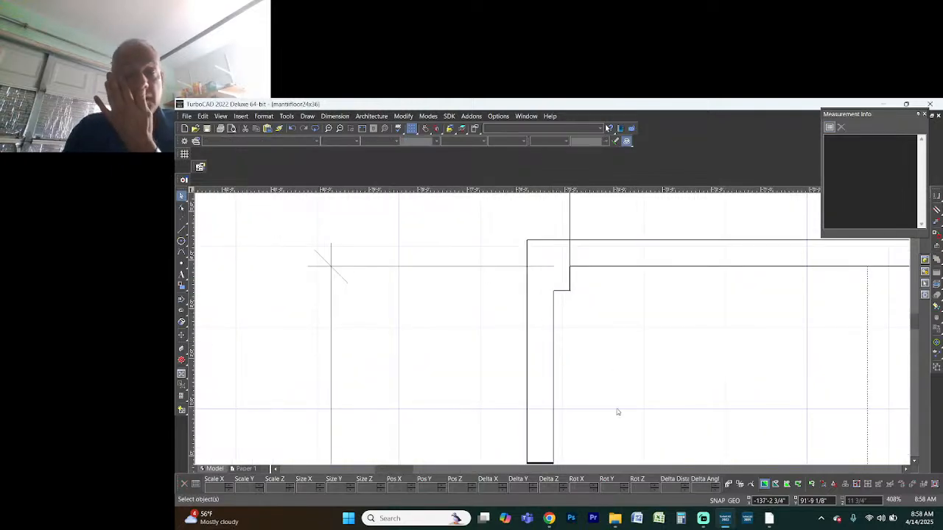
# Delete both Sill H=8" labels along the long lower window wall and the 3" dimension beside the restroom door
pyautogui.scroll(-4, 552, 332)
pyautogui.scroll(3, 553, 332)
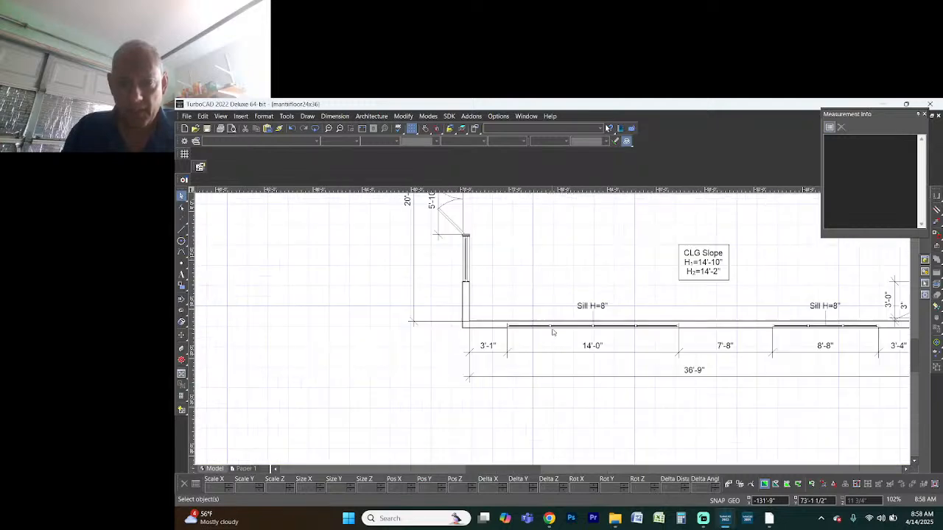
pyautogui.scroll(1, 609, 320)
pyautogui.click(584, 325)
pyautogui.click(530, 288)
pyautogui.scroll(-2, 553, 333)
pyautogui.scroll(2, 552, 333)
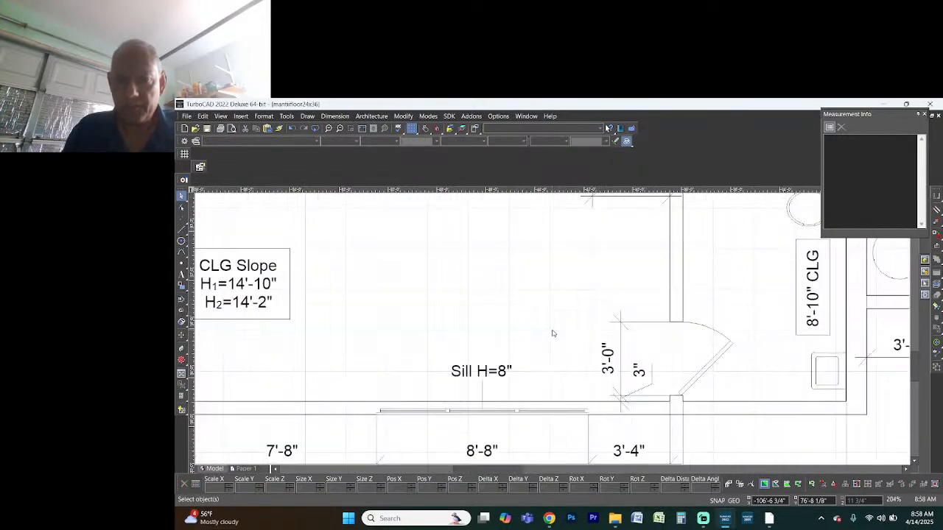
pyautogui.click(453, 374)
pyautogui.press('Delete')
pyautogui.click(638, 372)
pyautogui.press('Delete')
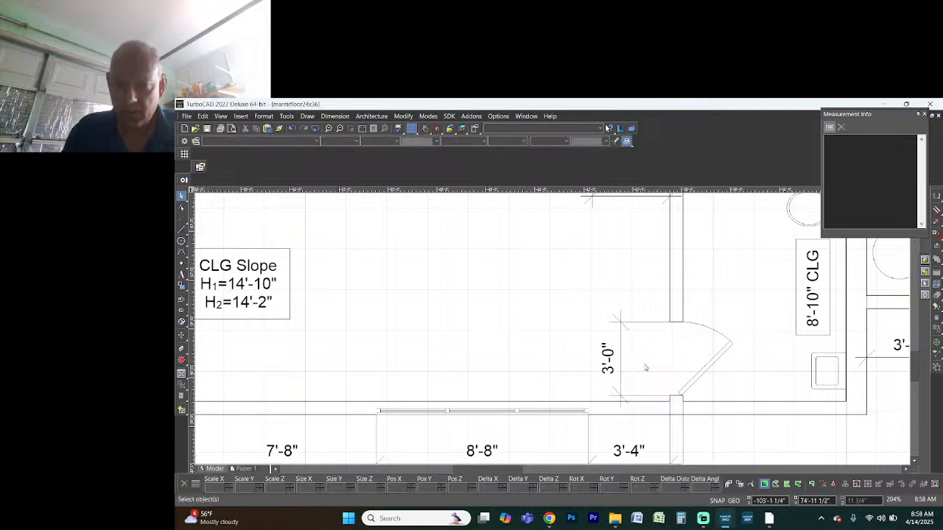
# Delete the short dimensions directly above and below the 2'-10" dimension at the rear exit door
pyautogui.scroll(-1, 683, 346)
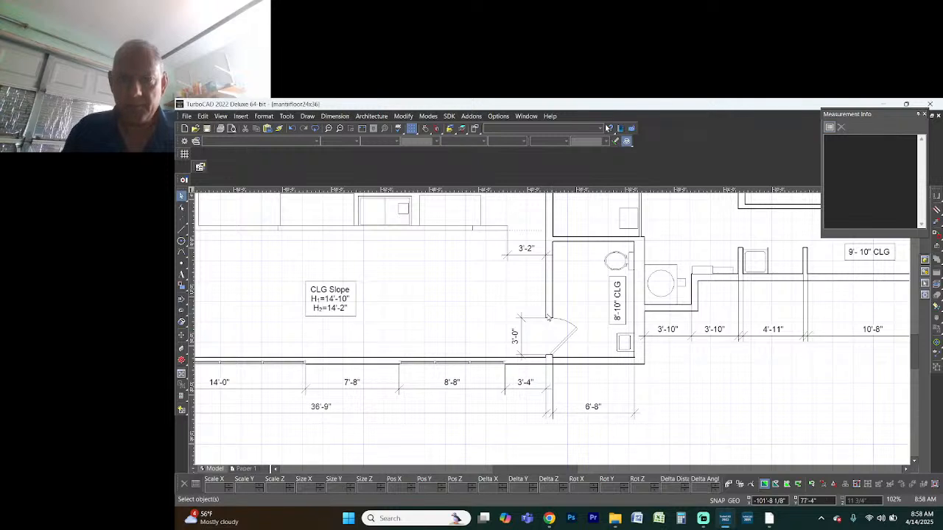
pyautogui.scroll(-1, 553, 330)
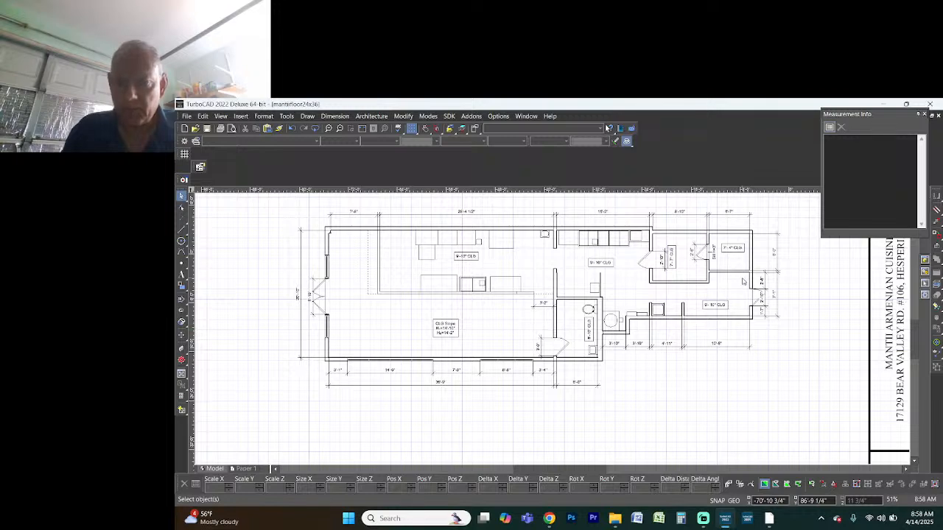
pyautogui.scroll(1, 697, 320)
pyautogui.click(590, 329)
pyautogui.press('Delete')
pyautogui.click(591, 395)
pyautogui.press('Delete')
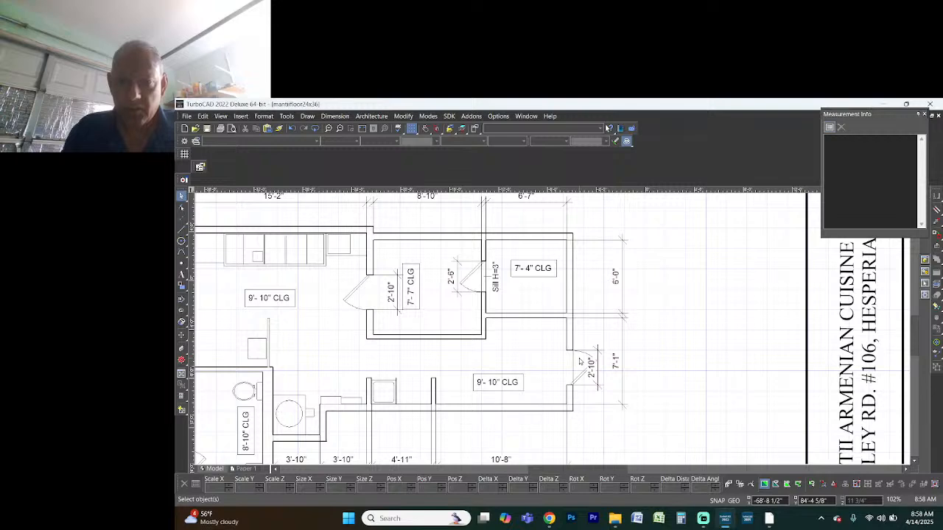
# Delete the 3'-4", 7'-8" and 3'-1" dimensions below the long window wall, keeping the two window widths
pyautogui.scroll(1, 554, 330)
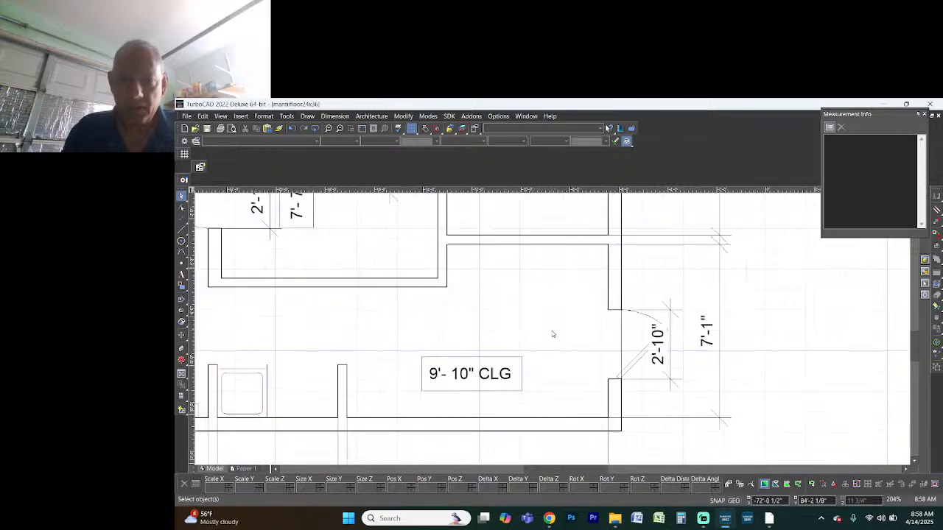
pyautogui.scroll(-2, 553, 334)
pyautogui.scroll(1, 552, 332)
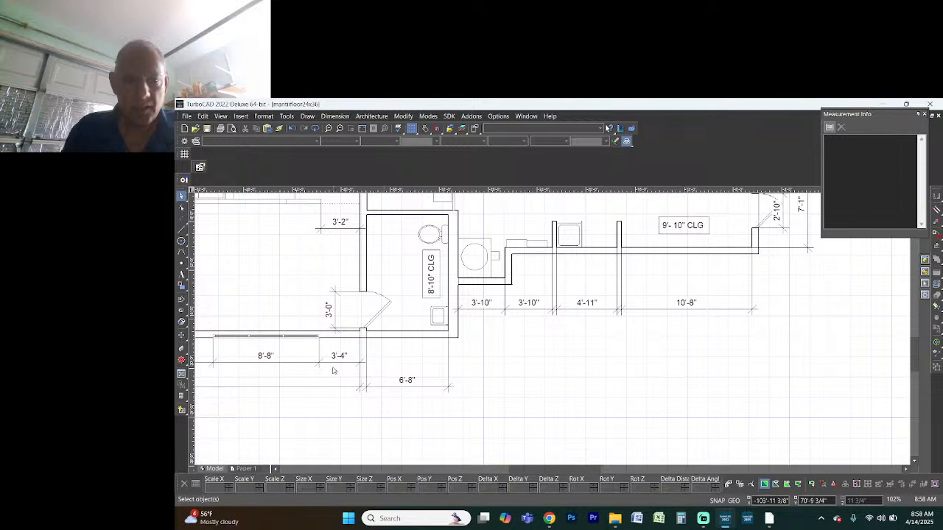
pyautogui.scroll(-1, 552, 332)
pyautogui.click(478, 324)
pyautogui.press('Delete')
pyautogui.click(360, 325)
pyautogui.press('Delete')
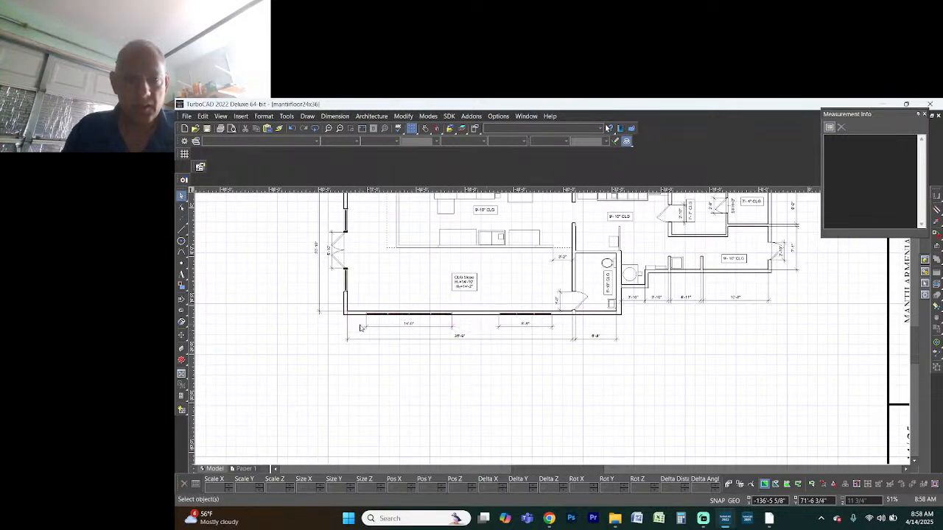
# Look over the floor plan sheet and check its page setup, closing the print settings without printing
pyautogui.scroll(-1, 556, 324)
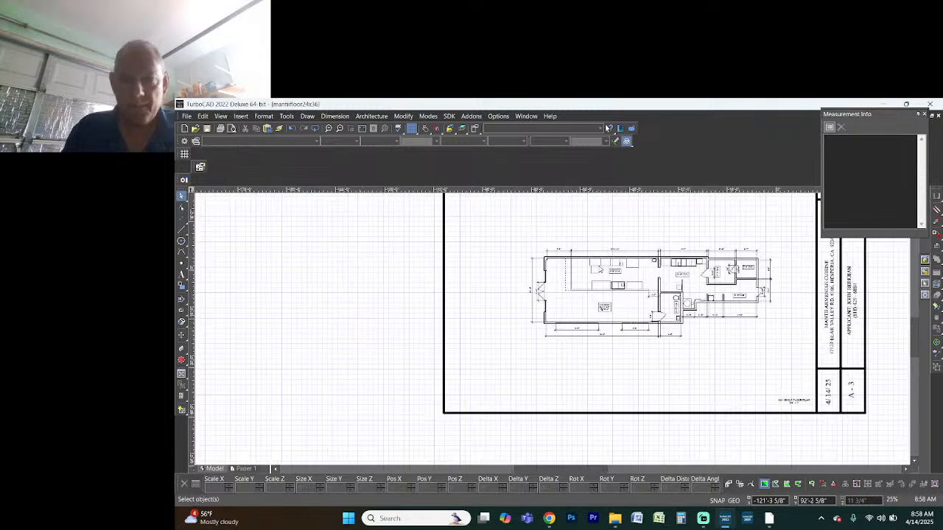
pyautogui.scroll(1, 639, 344)
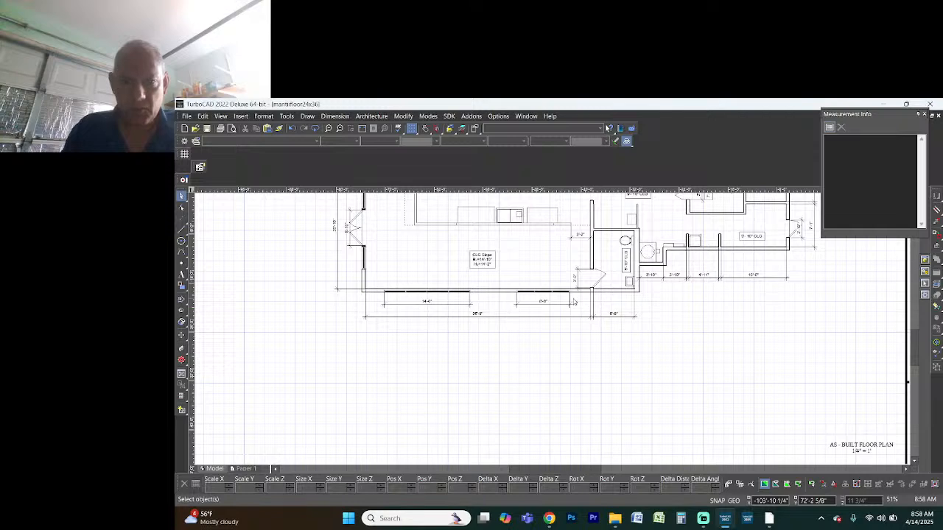
pyautogui.scroll(-4, 500, 292)
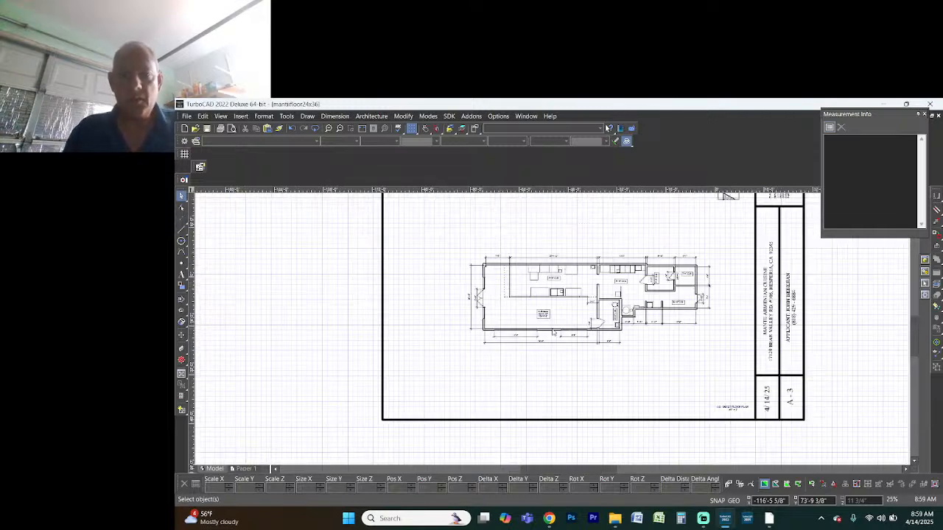
pyautogui.scroll(2, 551, 332)
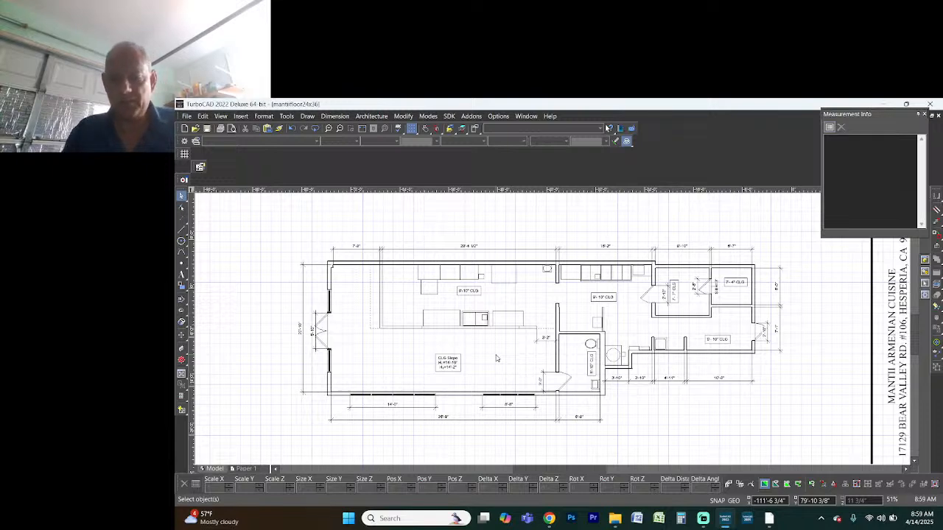
pyautogui.hotkey('ctrl', 'p')
pyautogui.click(636, 218)
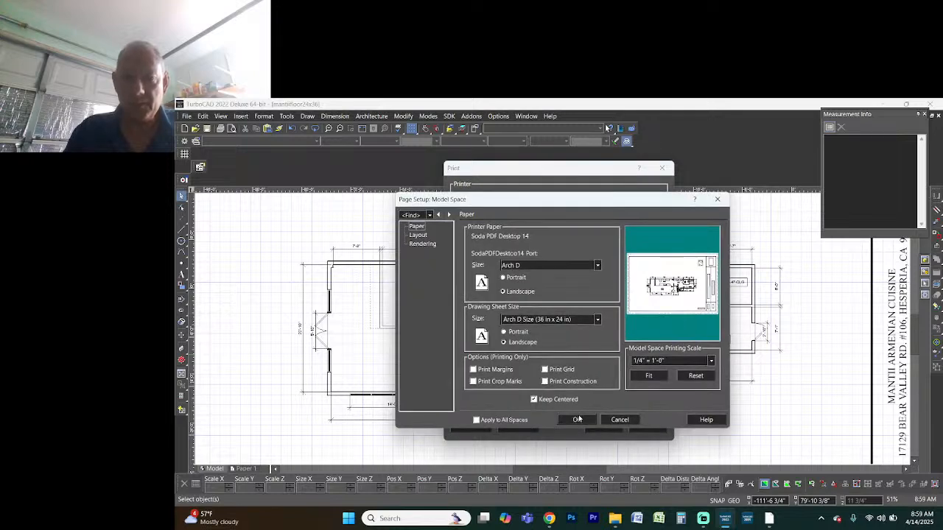
pyautogui.click(577, 420)
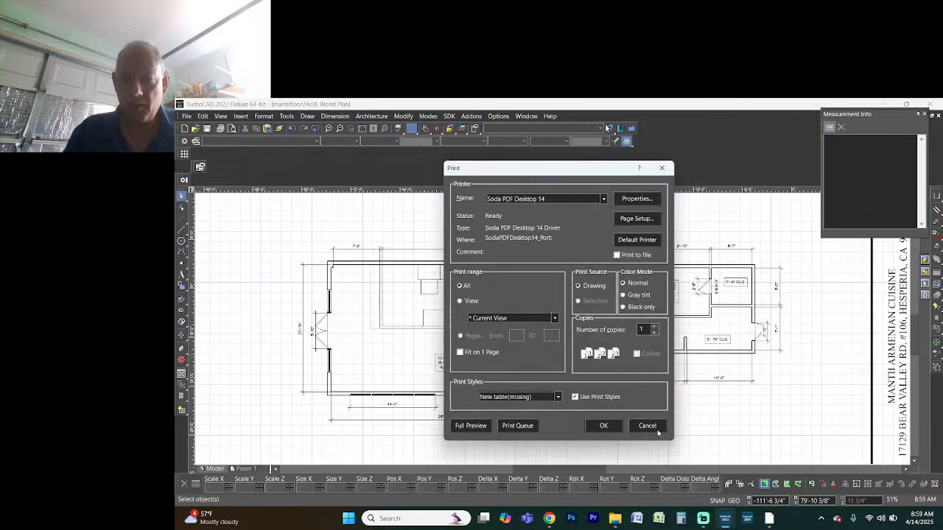
pyautogui.click(658, 431)
# Print the whole drawing to Soda PDF Desktop 14 and save the PDF as mantiifloor24x36
pyautogui.scroll(-2, 682, 436)
pyautogui.scroll(5, 553, 332)
pyautogui.scroll(-5, 552, 332)
pyautogui.scroll(3, 553, 332)
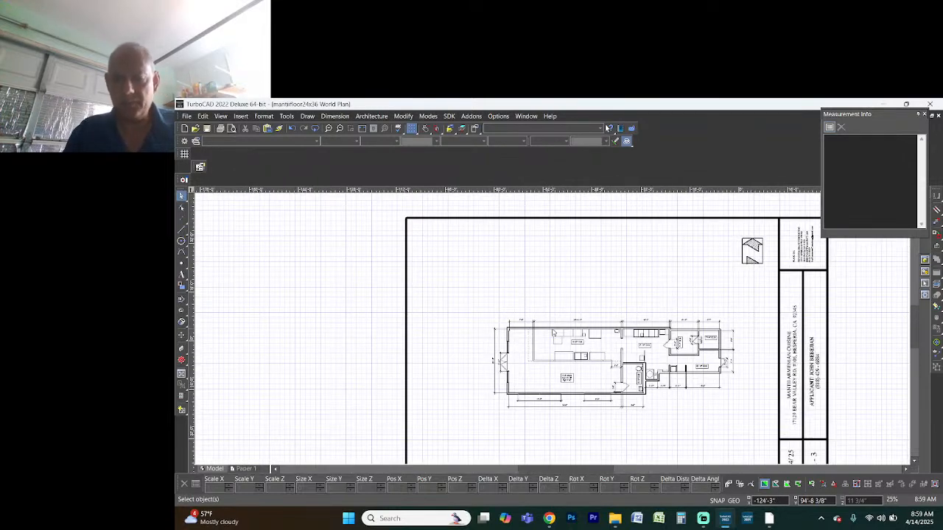
pyautogui.hotkey('ctrl', 'p')
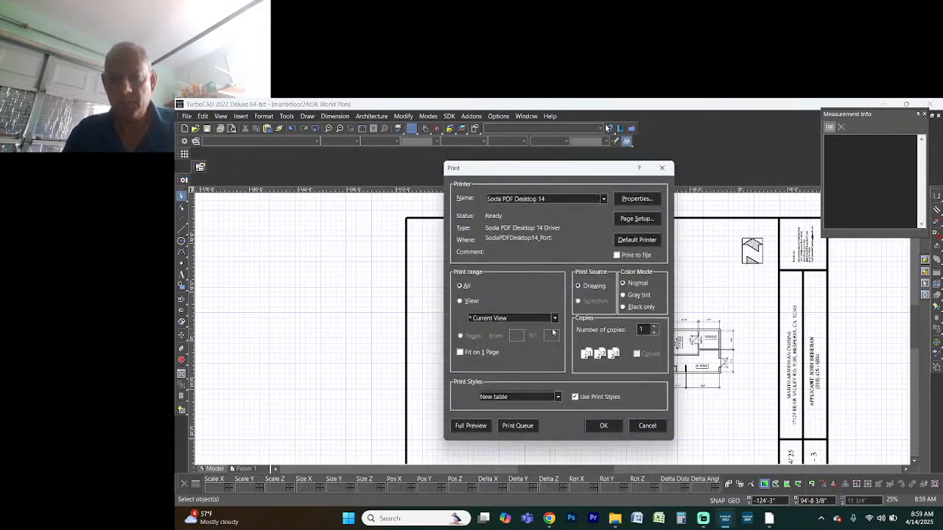
pyautogui.click(600, 426)
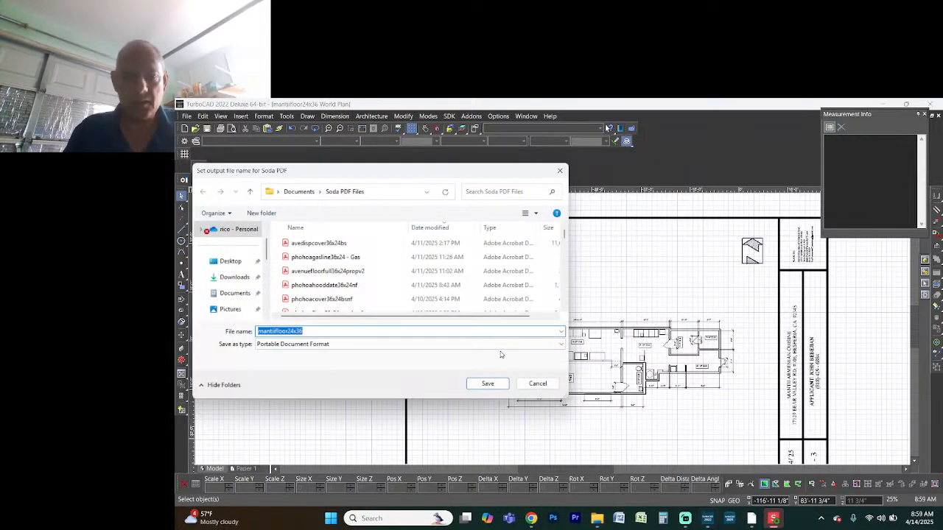
pyautogui.click(487, 383)
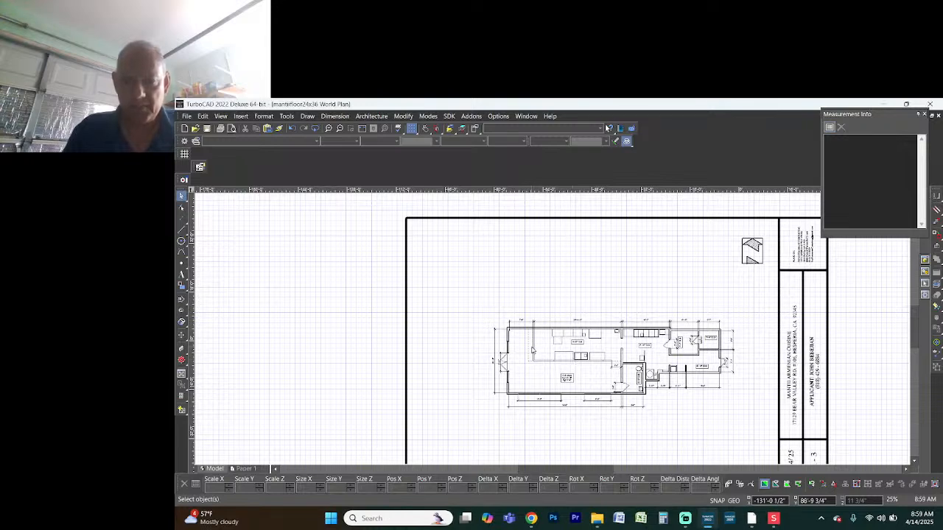
# Delete the vertical dotted line between the entrance doors and the front counter
pyautogui.scroll(4, 532, 351)
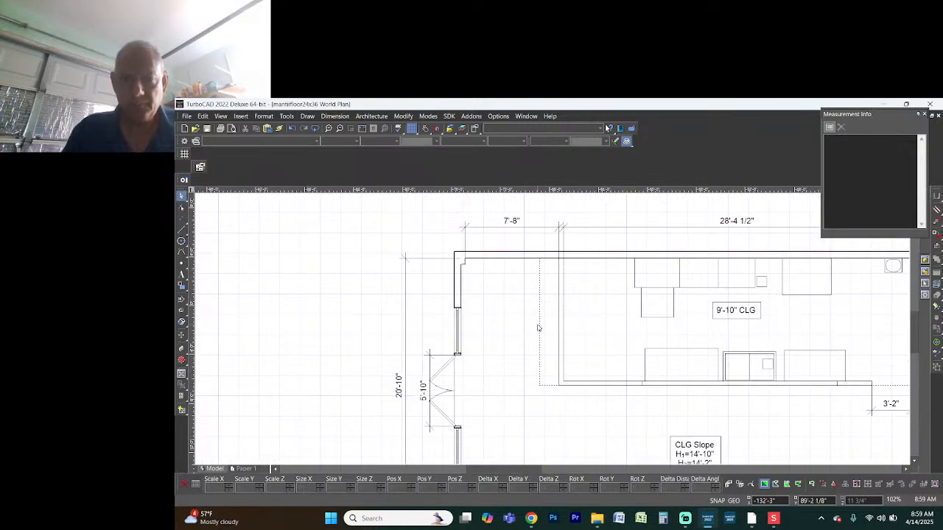
pyautogui.click(539, 324)
pyautogui.press('Delete')
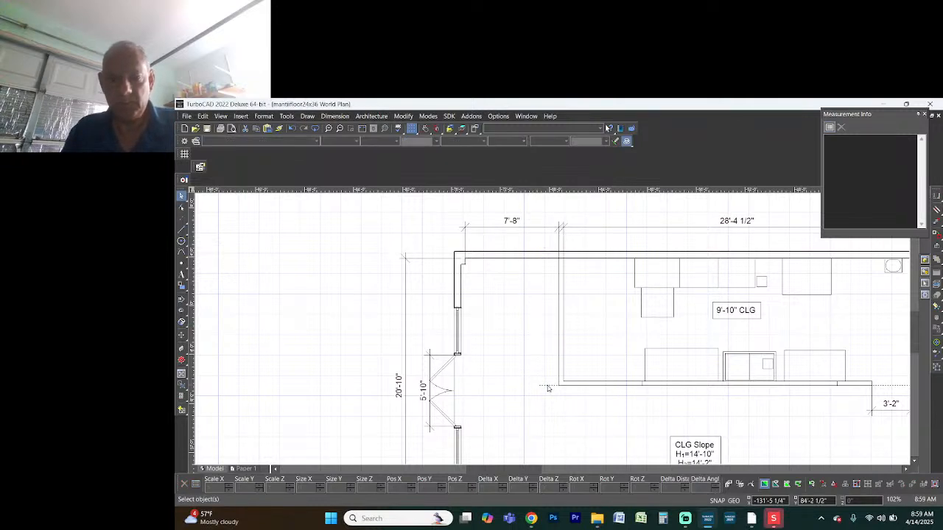
# Close the old PDF, reprint the whole drawing to Soda PDF Desktop 14 and save it over mantiifloor24x36
pyautogui.scroll(-2, 552, 332)
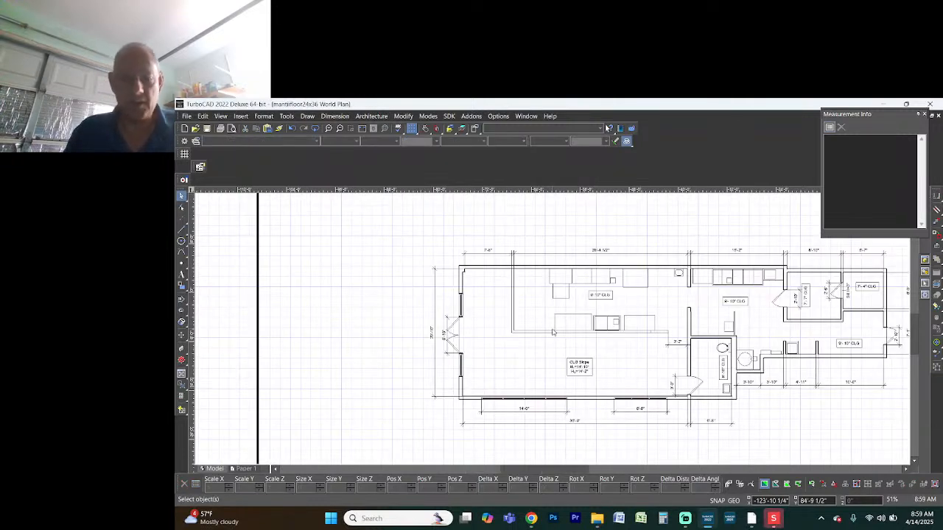
pyautogui.click(771, 520)
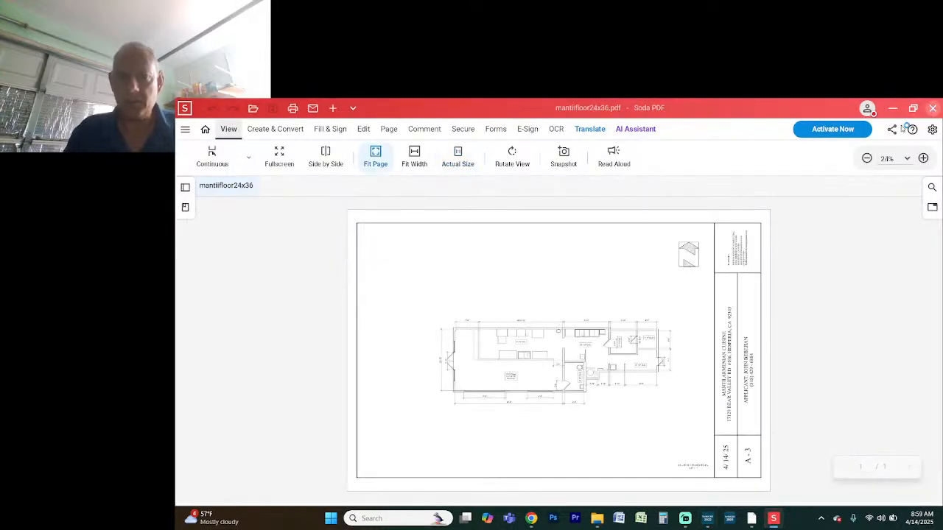
pyautogui.click(931, 109)
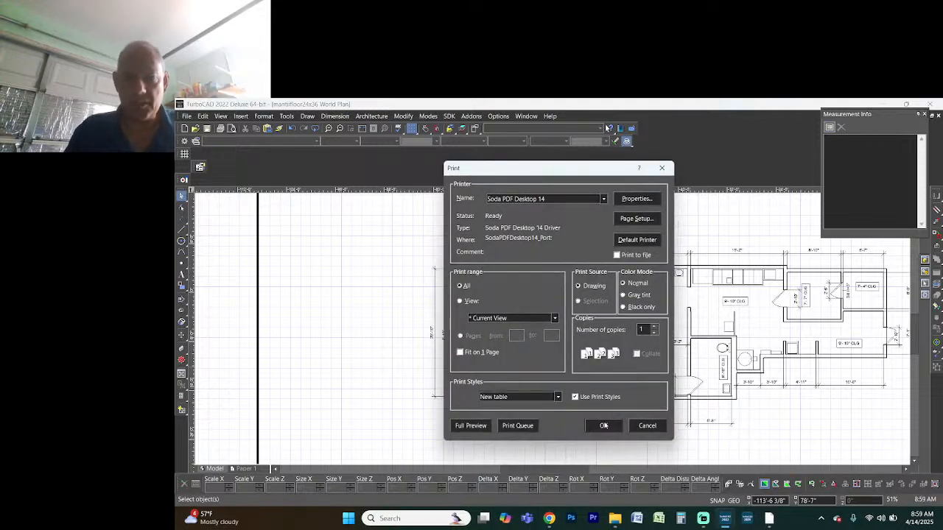
pyautogui.click(607, 425)
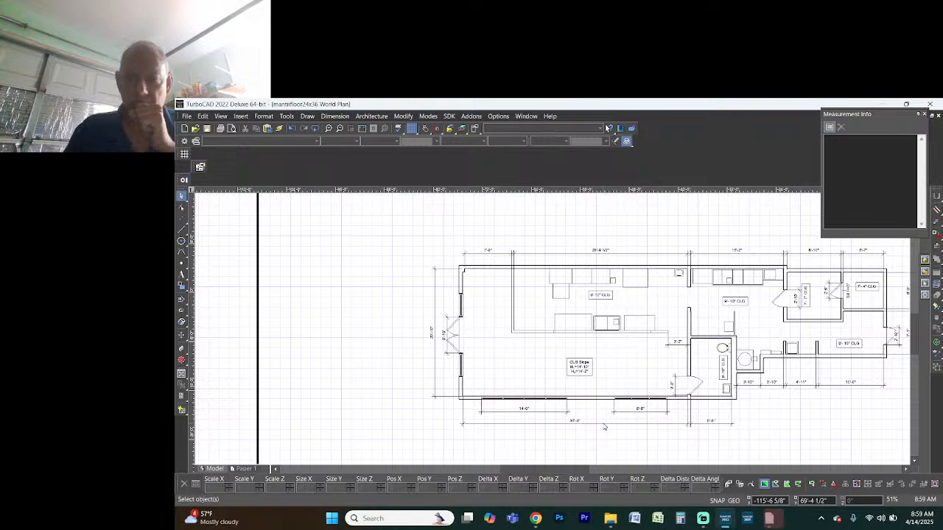
pyautogui.click(775, 523)
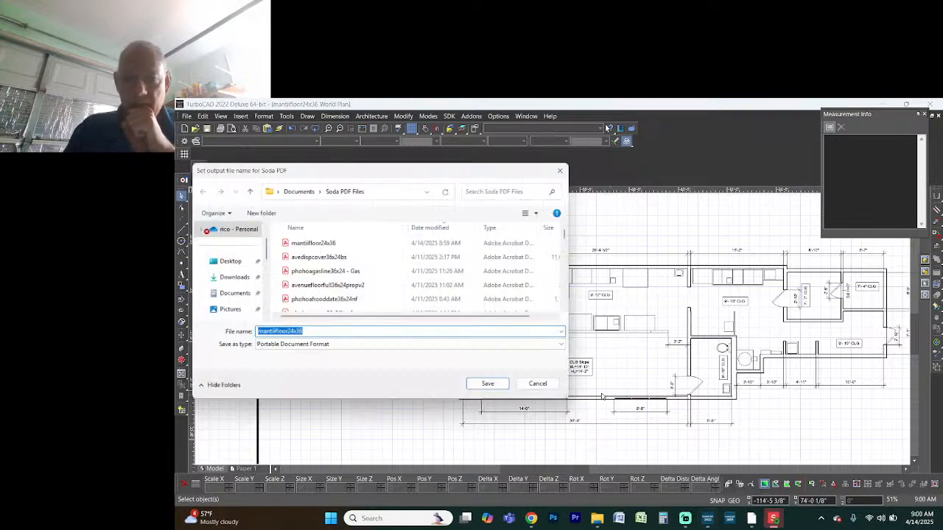
pyautogui.click(504, 379)
pyautogui.click(584, 311)
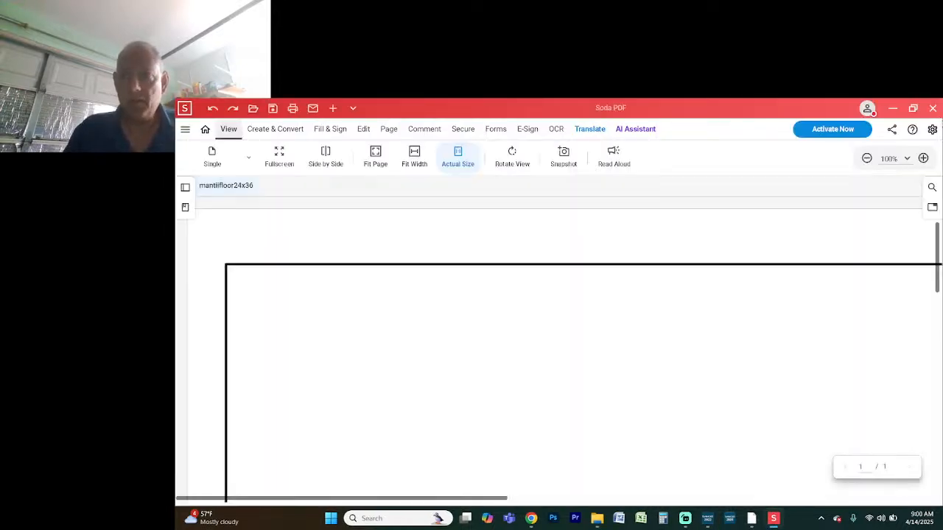
pyautogui.click(933, 108)
# Set up the Rectangle tool with no fill pattern, a 0.02 in line width and a dashed line pattern
pyautogui.scroll(4, 553, 333)
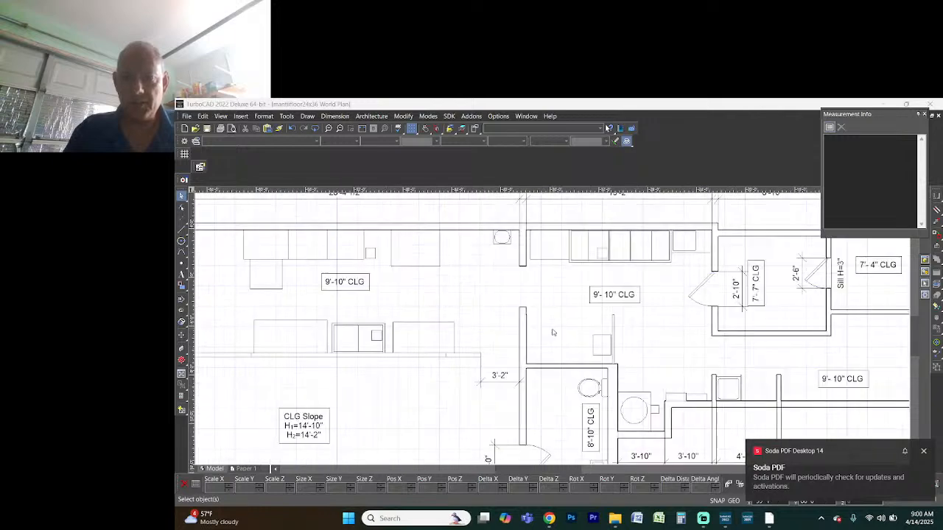
pyautogui.click(182, 229)
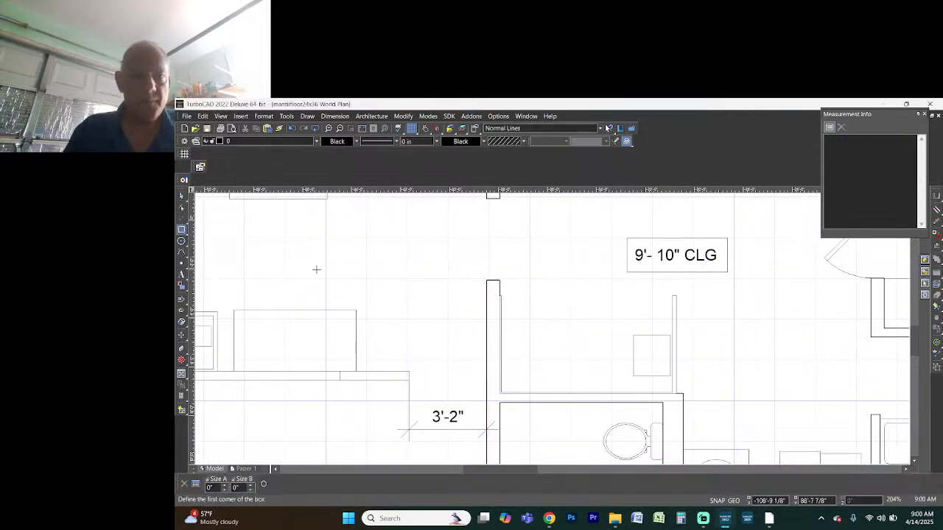
pyautogui.click(524, 144)
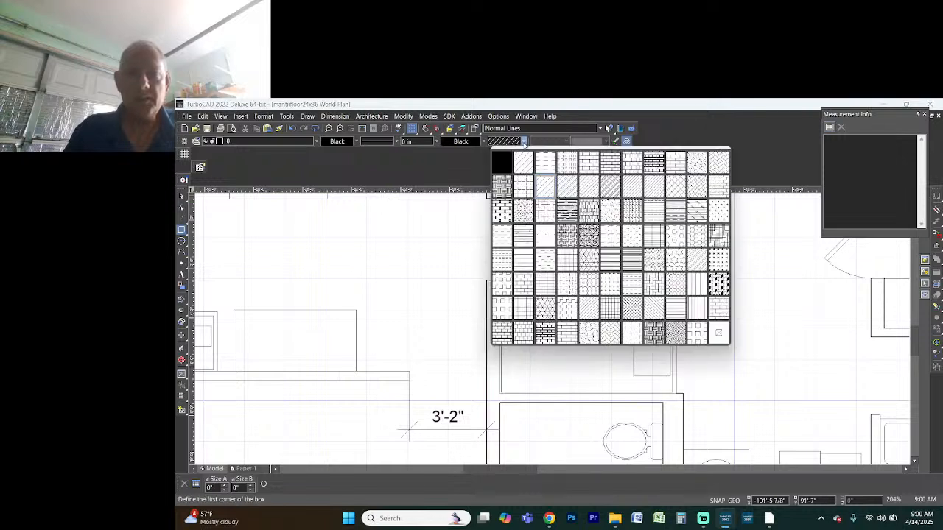
pyautogui.click(715, 333)
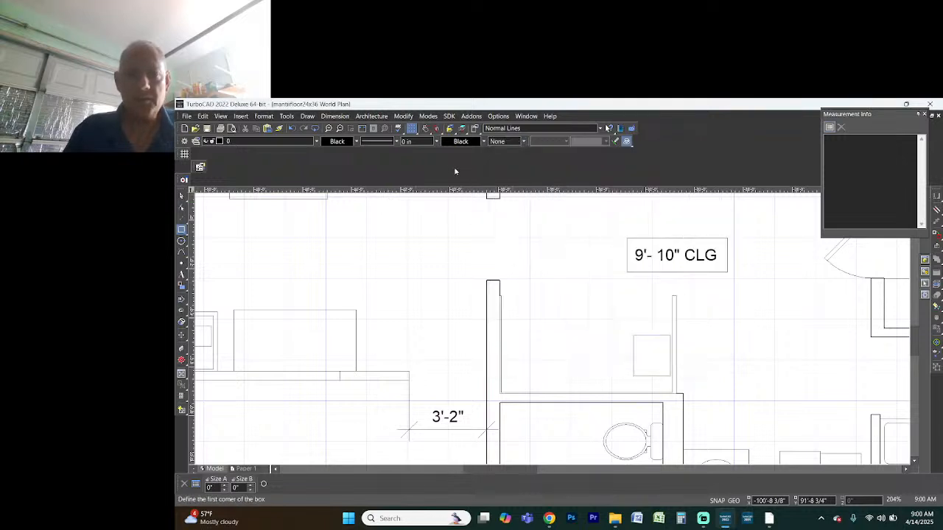
pyautogui.click(435, 142)
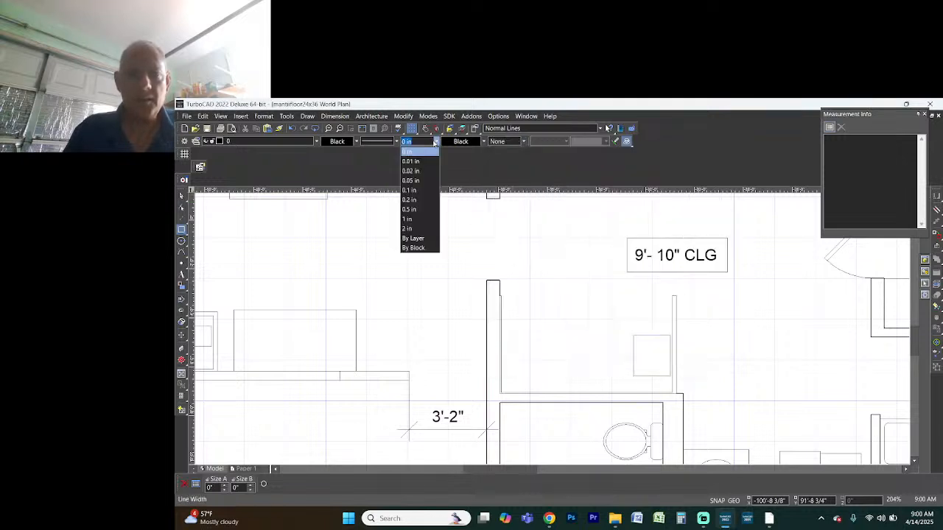
pyautogui.click(410, 170)
pyautogui.click(353, 235)
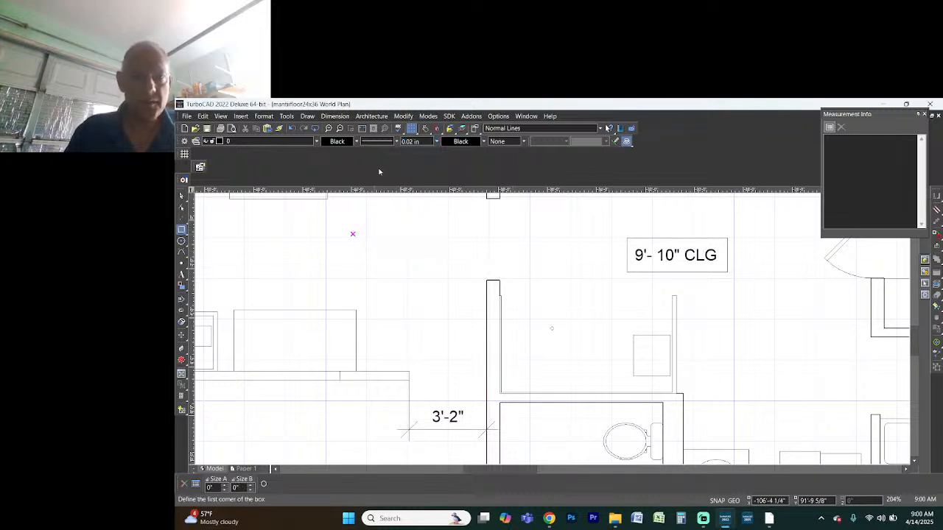
pyautogui.click(397, 141)
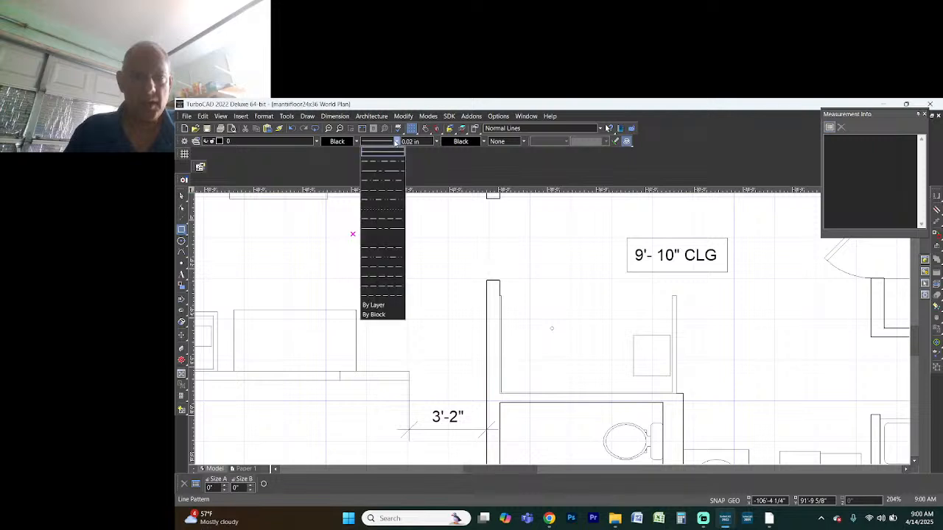
pyautogui.click(389, 224)
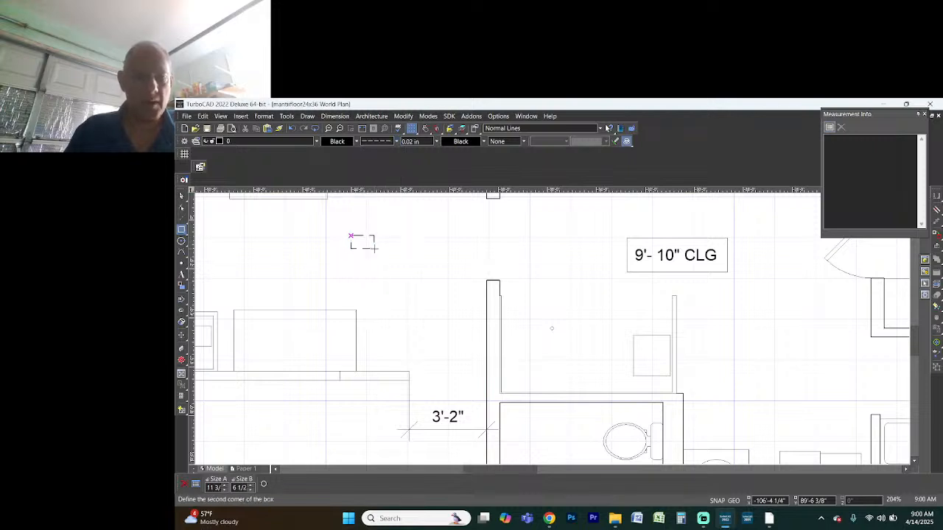
# Draw a dashed rectangle 7' by 48" near the end of the kitchen partition wall
pyautogui.press('Tab')
pyautogui.write("7'")
pyautogui.press('Tab')
pyautogui.write('48')
pyautogui.press('Return')
pyautogui.press('space')
# Move the dashed rectangle by its lower-left corner onto the inside corner of the alcove above the restroom
pyautogui.click(381, 332)
pyautogui.press('d')
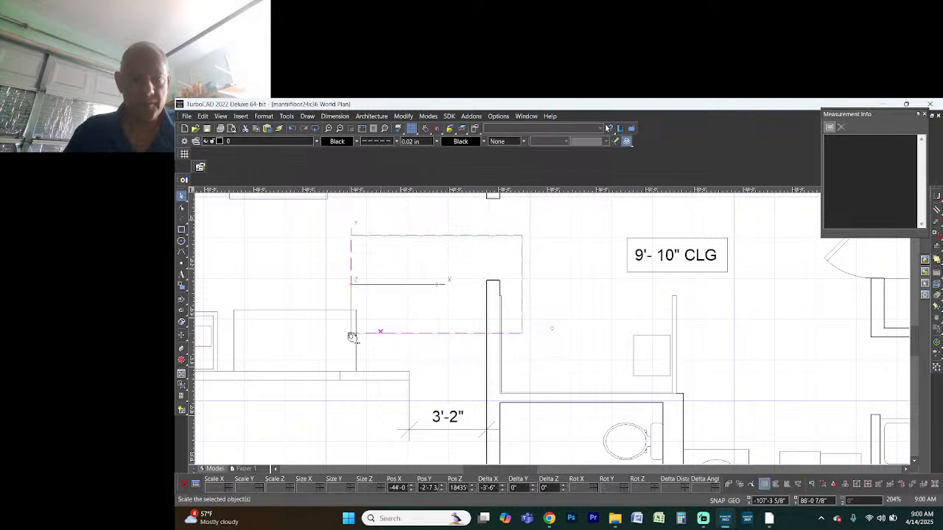
pyautogui.press('v')
pyautogui.click(350, 334)
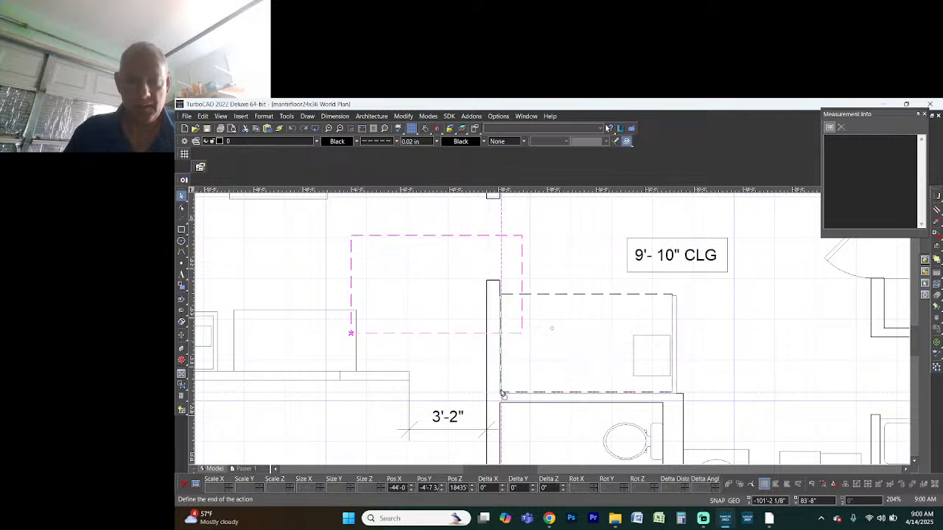
pyautogui.click(500, 393)
pyautogui.scroll(2, 501, 401)
pyautogui.click(366, 332)
pyautogui.scroll(-3, 464, 322)
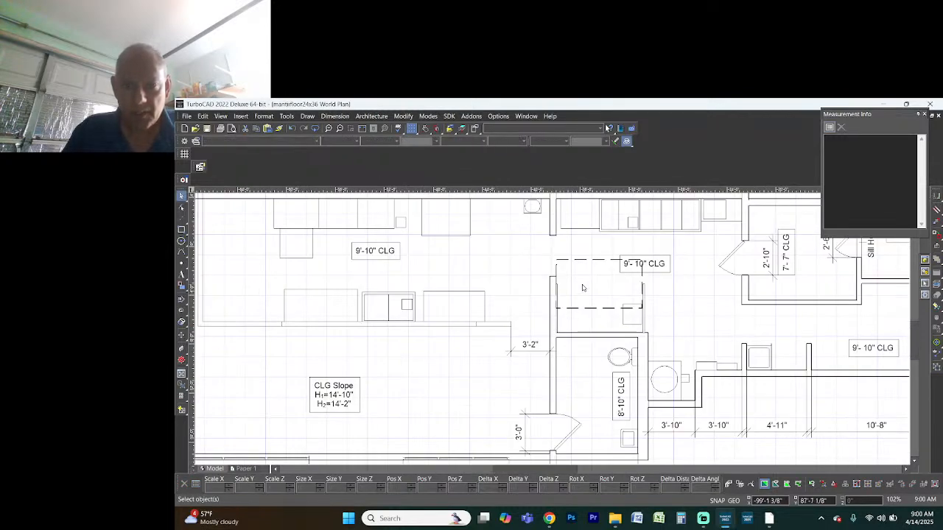
pyautogui.click(579, 309)
pyautogui.scroll(2, 560, 264)
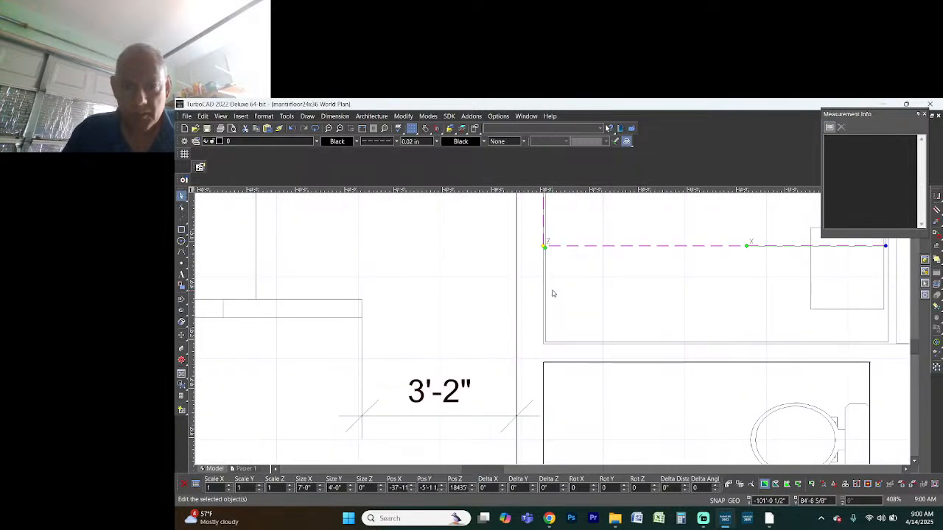
pyautogui.moveTo(544, 246); pyautogui.dragTo(546, 339)
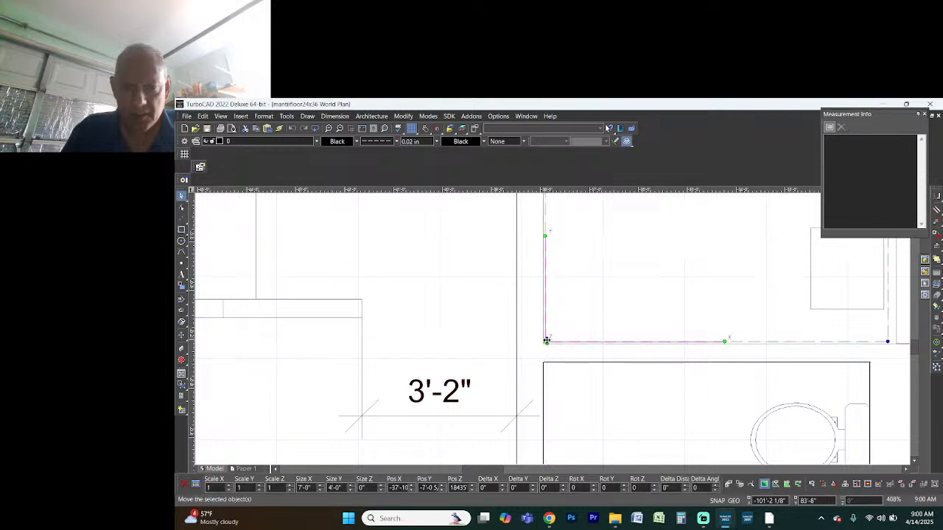
pyautogui.click(486, 327)
pyautogui.scroll(1, 552, 333)
pyautogui.scroll(2, 553, 332)
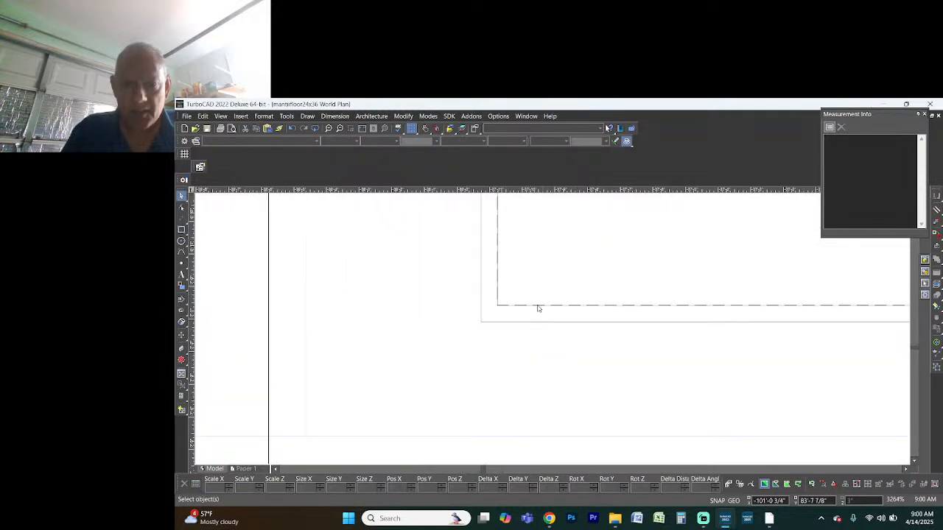
# Label the small square inside the dashed rectangle STOCK POT RANGE on three lines, with 5" text height
pyautogui.scroll(-5, 493, 272)
pyautogui.scroll(2, 672, 342)
pyautogui.scroll(-2, 554, 332)
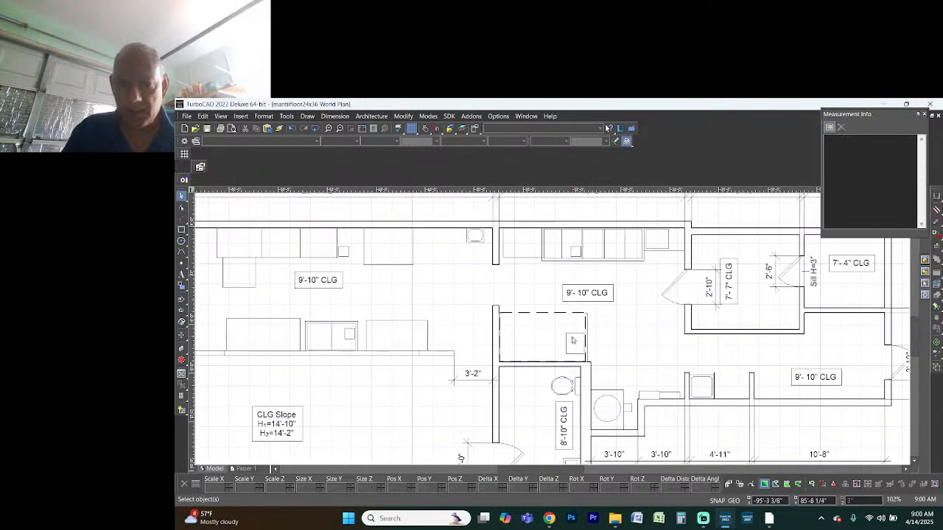
pyautogui.scroll(2, 589, 330)
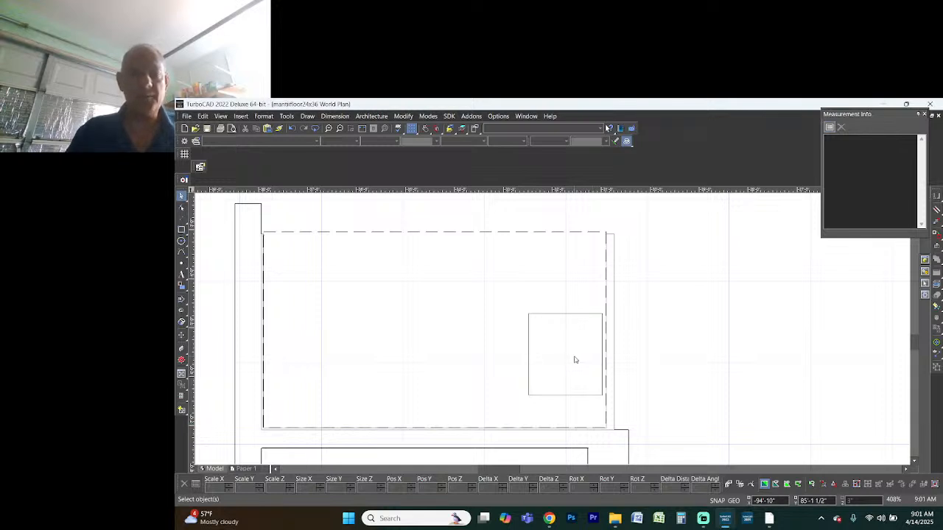
pyautogui.click(181, 274)
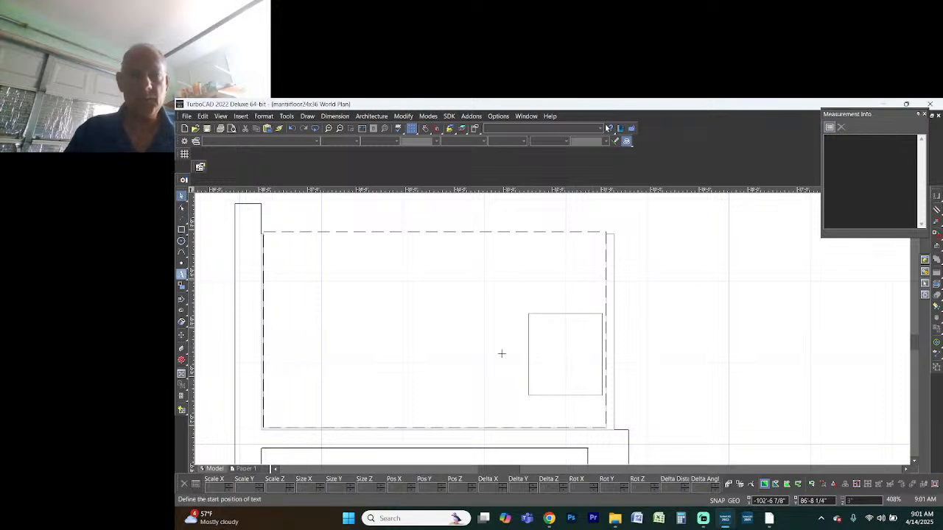
pyautogui.click(566, 316)
pyautogui.write('STOCK')
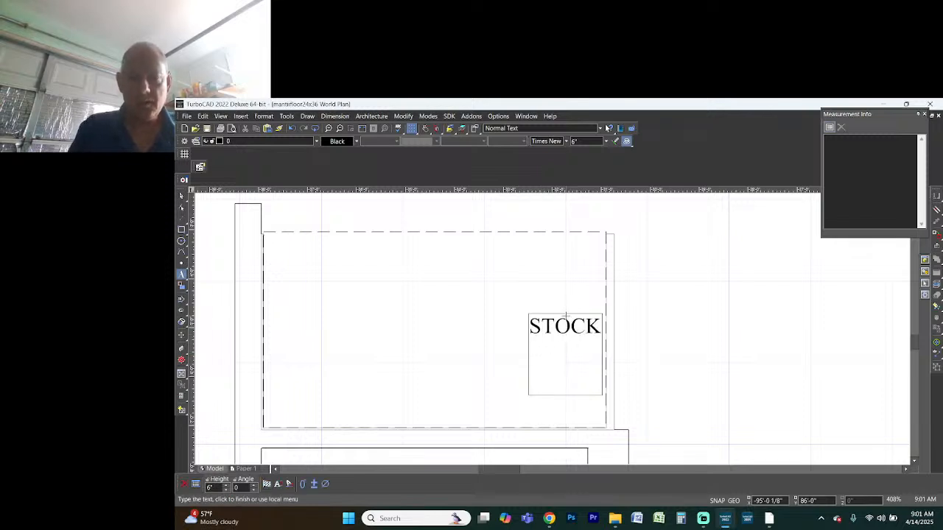
pyautogui.press('Return')
pyautogui.write('POT')
pyautogui.press('Return')
pyautogui.write('RANGE')
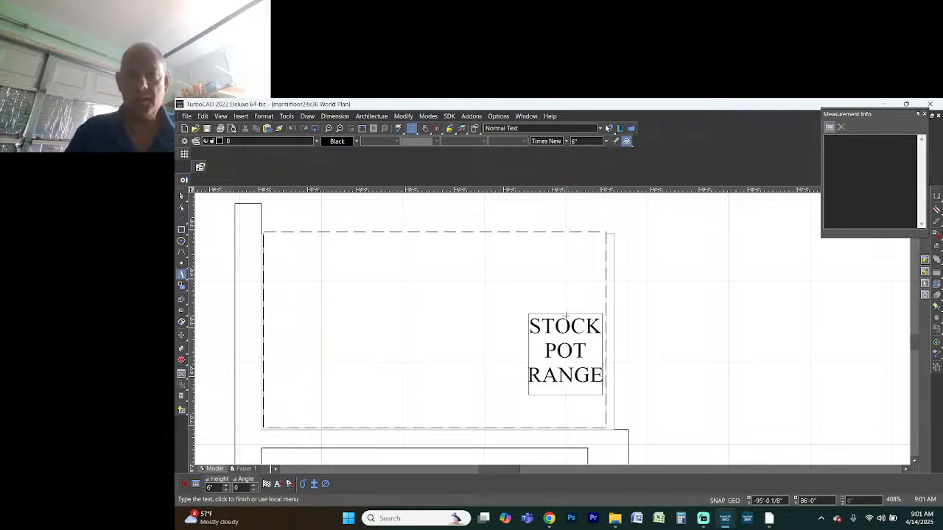
pyautogui.write('5')
pyautogui.press('Return')
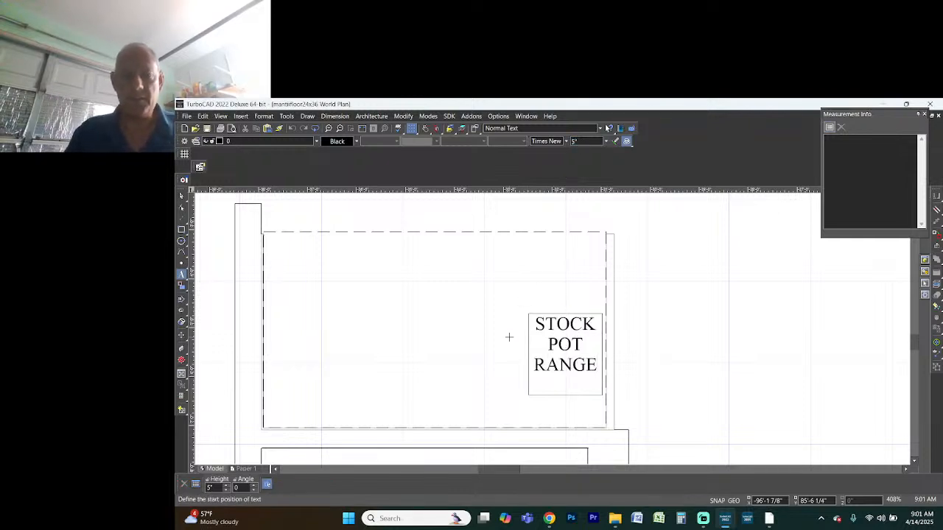
# Try to dimension the dashed rectangle's upper edge just above it, using 9" dimension text
pyautogui.scroll(2, 551, 328)
pyautogui.scroll(-5, 549, 328)
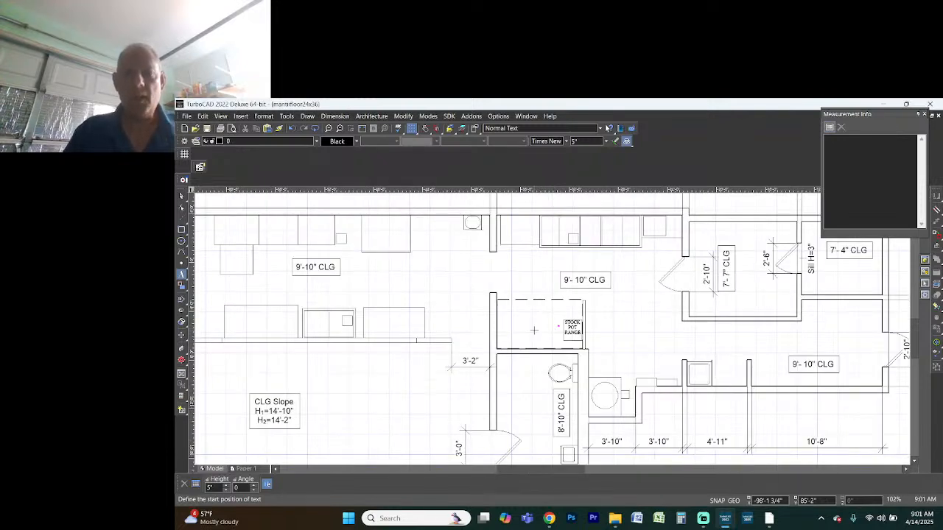
pyautogui.scroll(1, 536, 325)
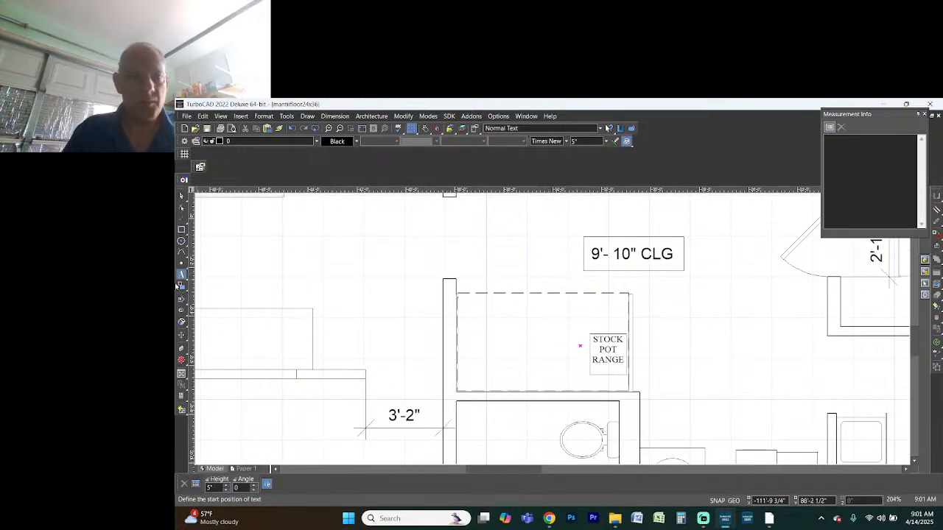
pyautogui.click(182, 334)
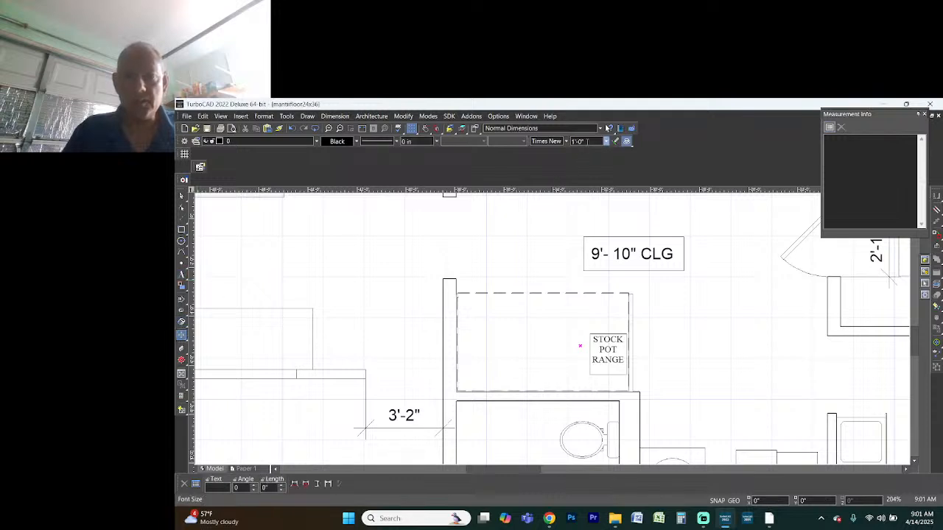
pyautogui.write('9')
pyautogui.press('Return')
pyautogui.click(456, 293)
pyautogui.click(630, 293)
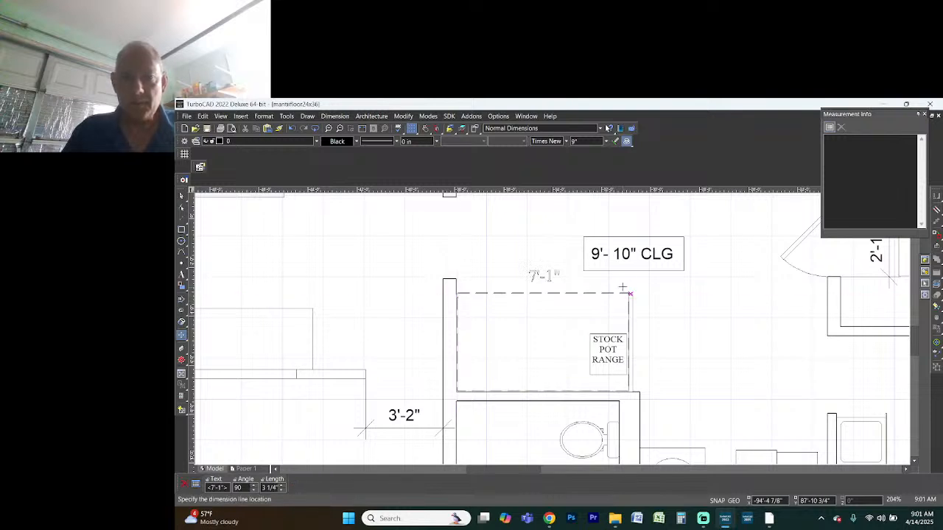
pyautogui.click(623, 286)
pyautogui.scroll(1, 622, 286)
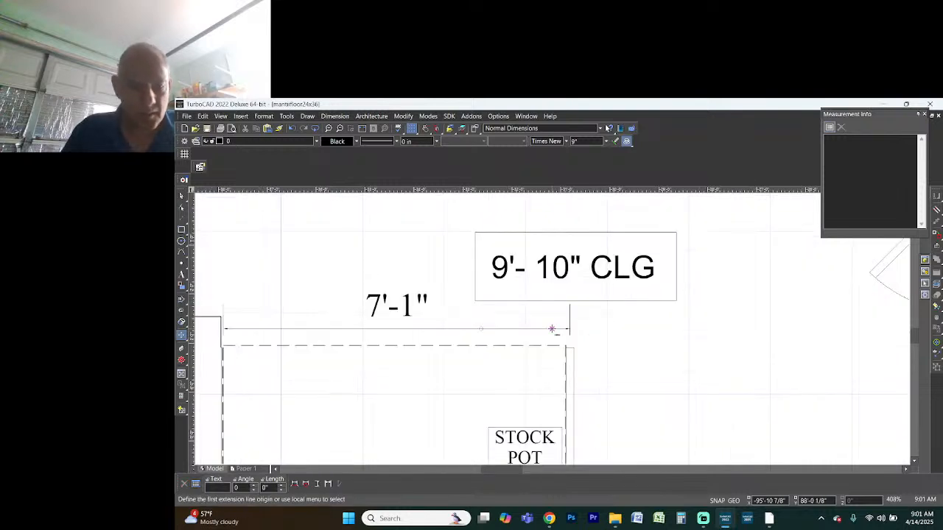
pyautogui.press('Escape')
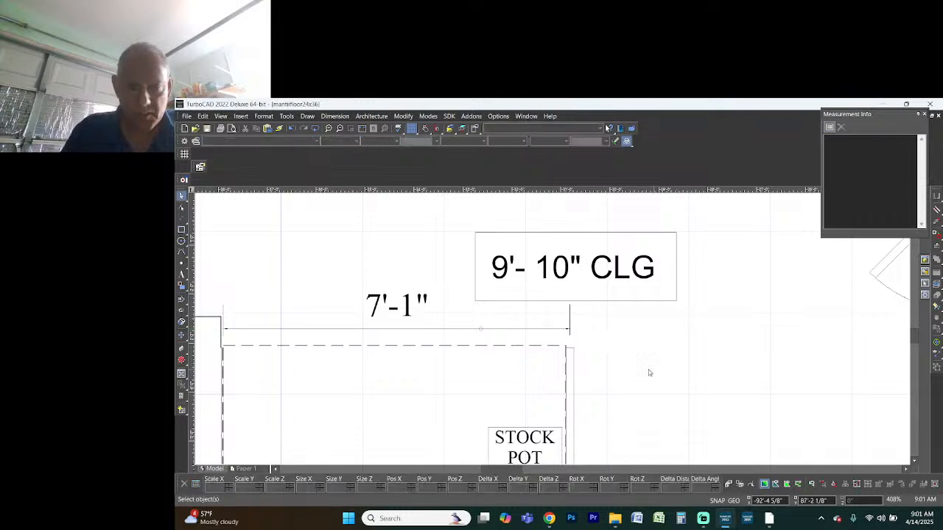
# Delete the full-width dimension and the shorter dimension above the dashed rectangle
pyautogui.scroll(1, 592, 346)
pyautogui.click(516, 298)
pyautogui.press('Delete')
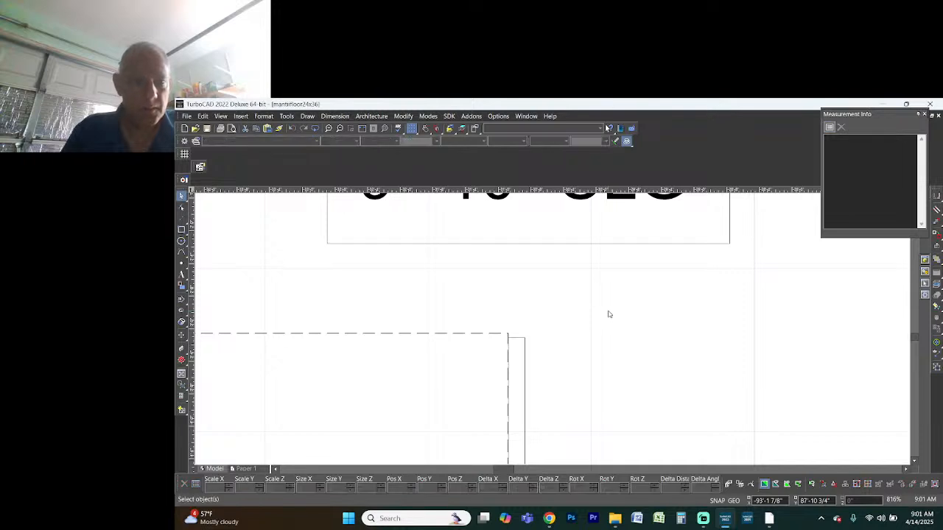
pyautogui.scroll(-2, 558, 320)
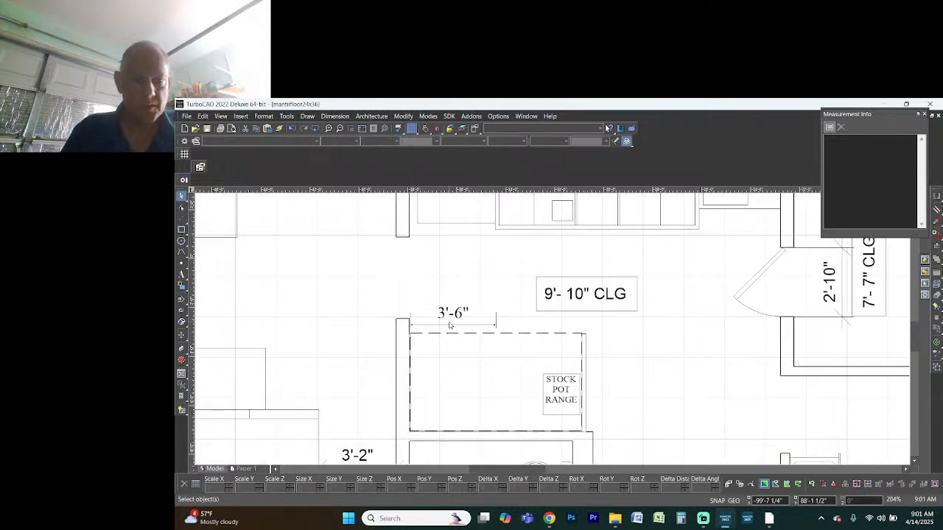
pyautogui.scroll(1, 556, 325)
pyautogui.click(557, 322)
pyautogui.press('Delete')
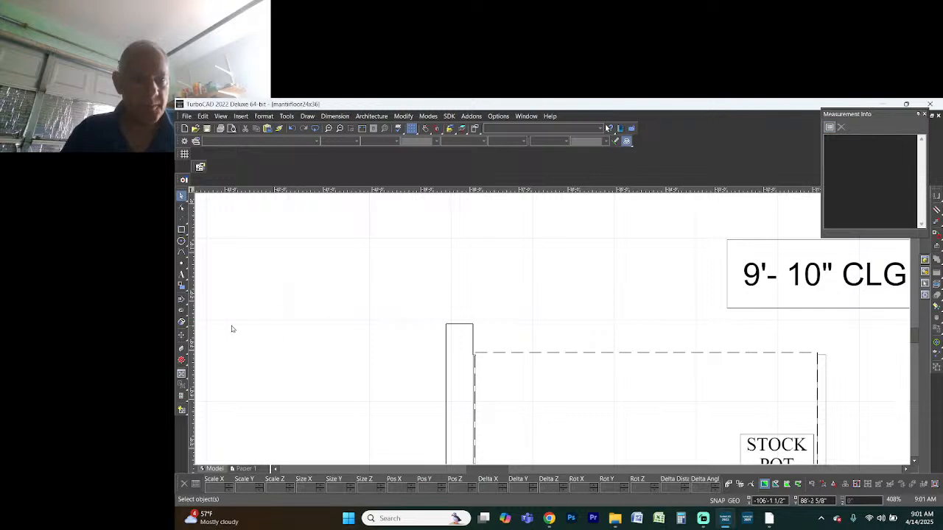
pyautogui.click(182, 336)
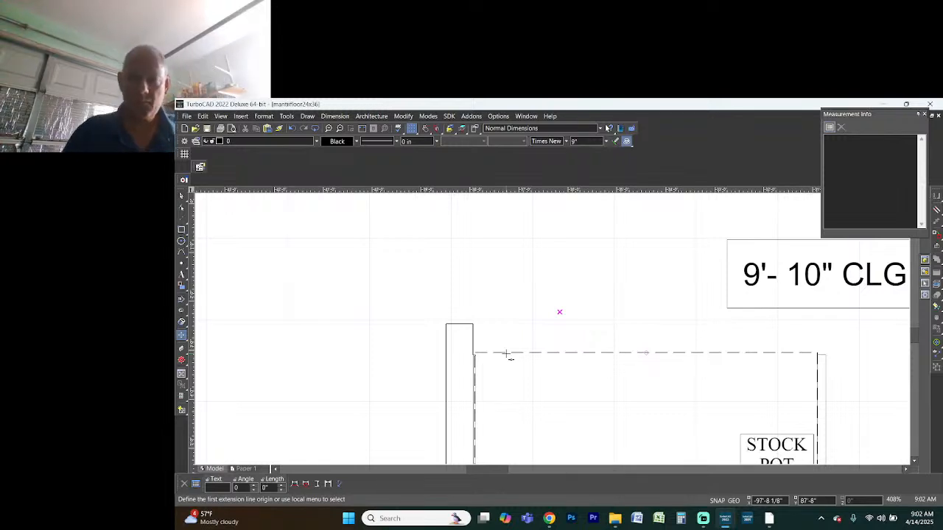
# Switch to Gmail, search for the ABC licensing contact, and open the I Love U Brunch Inc thread at its latest message
pyautogui.click(549, 519)
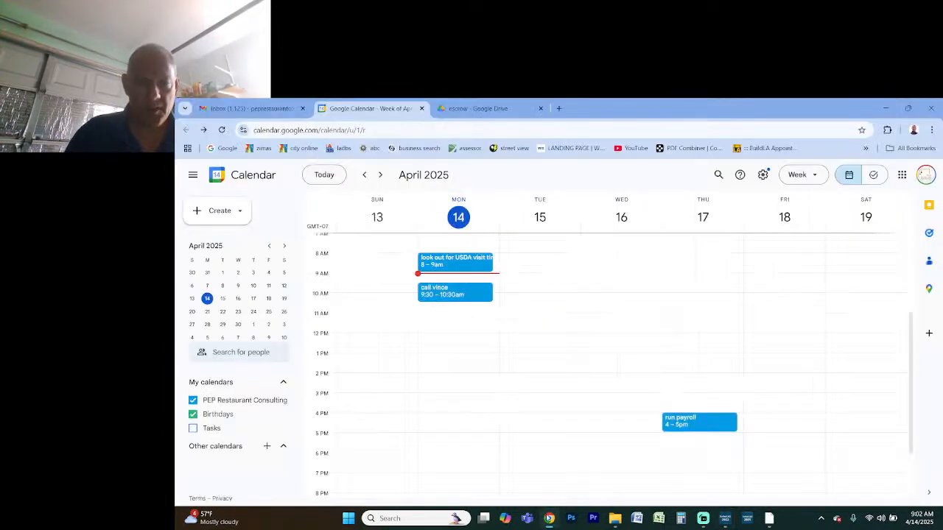
pyautogui.click(265, 108)
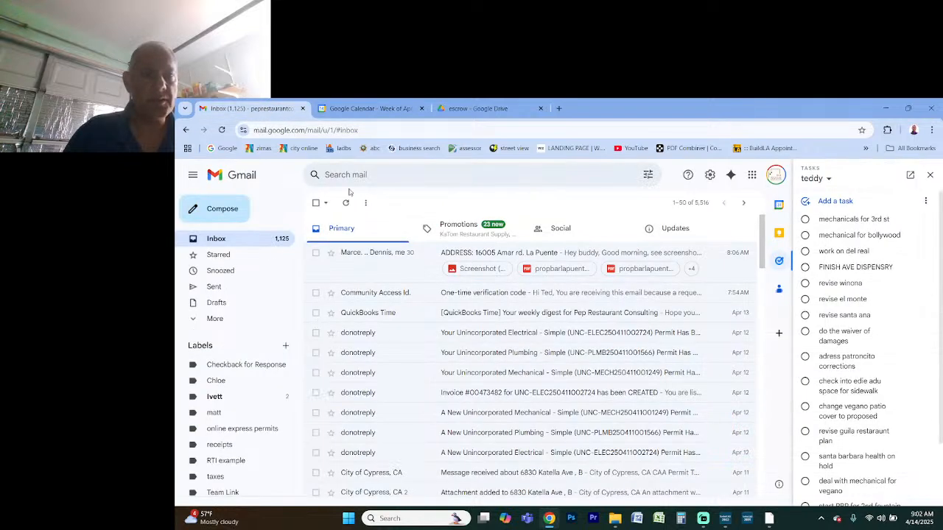
pyautogui.click(371, 175)
pyautogui.write('LONN')
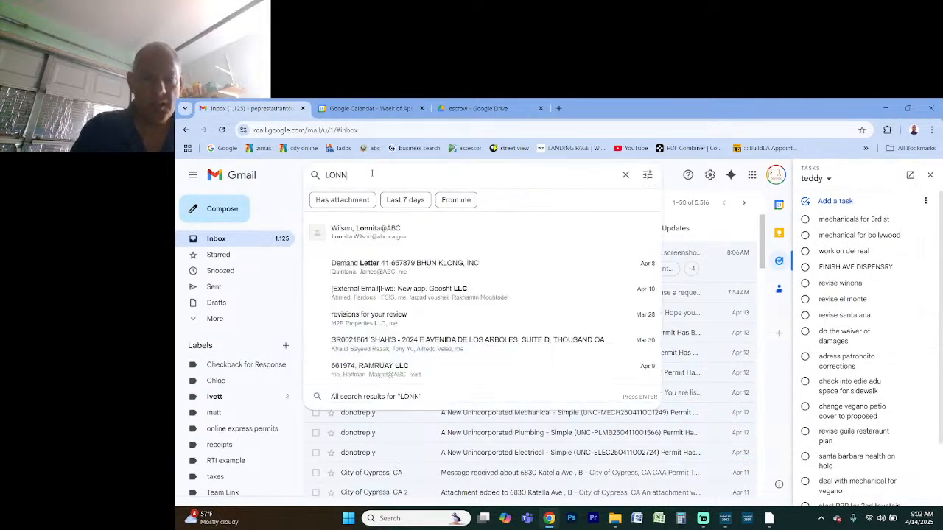
pyautogui.click(371, 230)
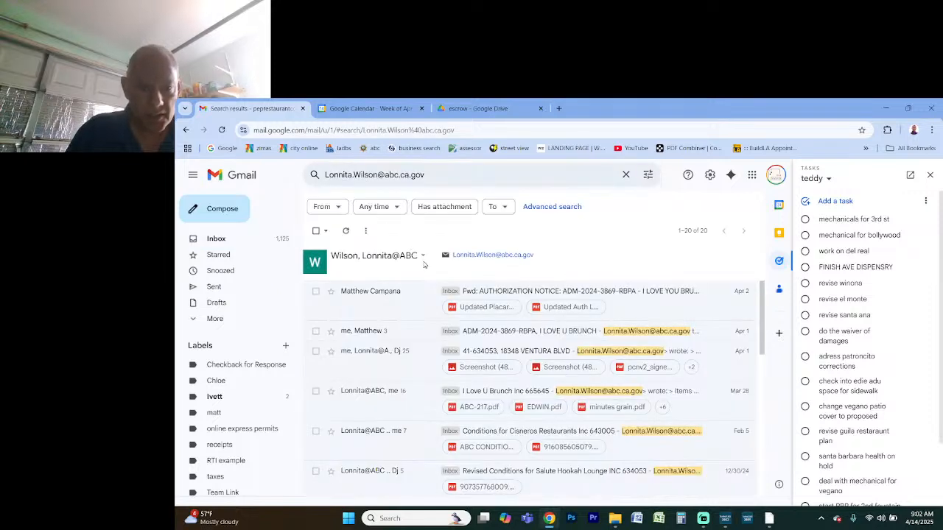
pyautogui.click(500, 397)
pyautogui.moveTo(762, 235); pyautogui.dragTo(770, 480)
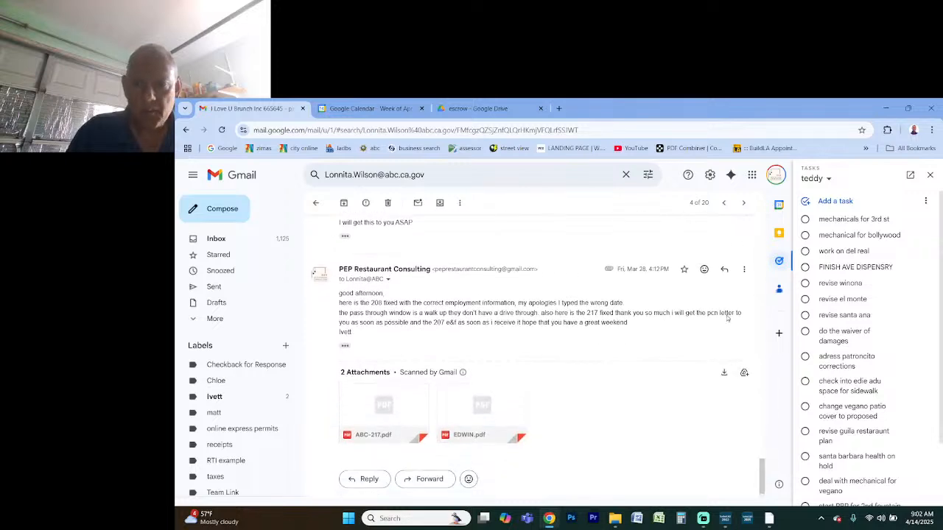
# Start a reply to the latest message and browse for attachments in the abc folder under Desktop, pep, grain cafe gilmore
pyautogui.click(725, 271)
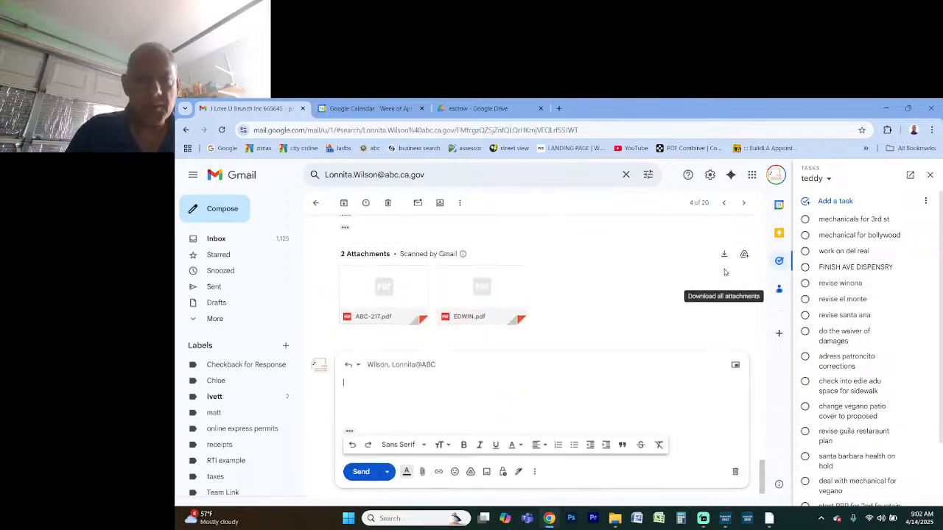
pyautogui.click(422, 472)
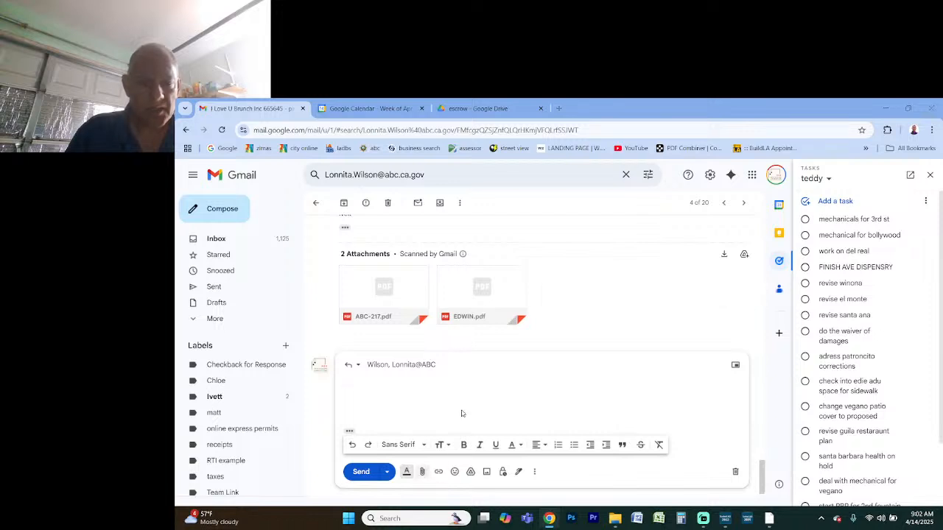
pyautogui.click(216, 195)
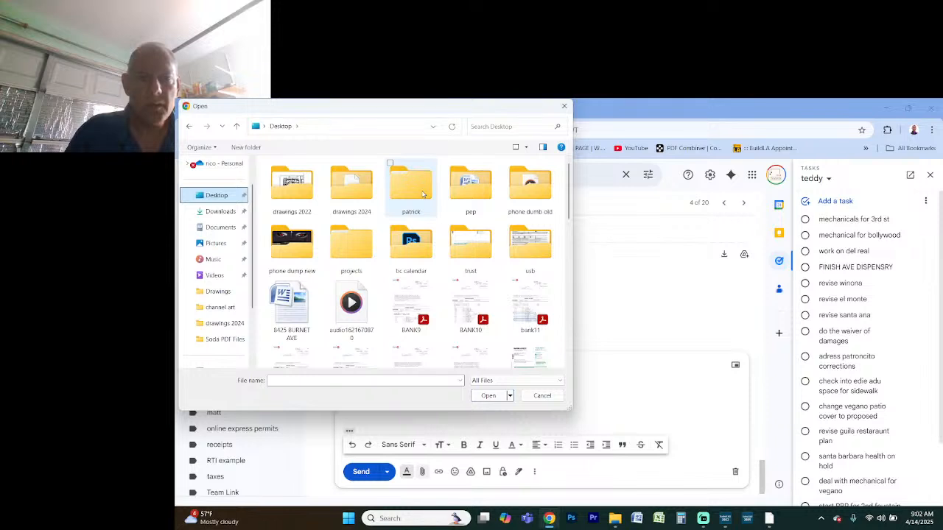
pyautogui.click(474, 197)
pyautogui.doubleClick(474, 198)
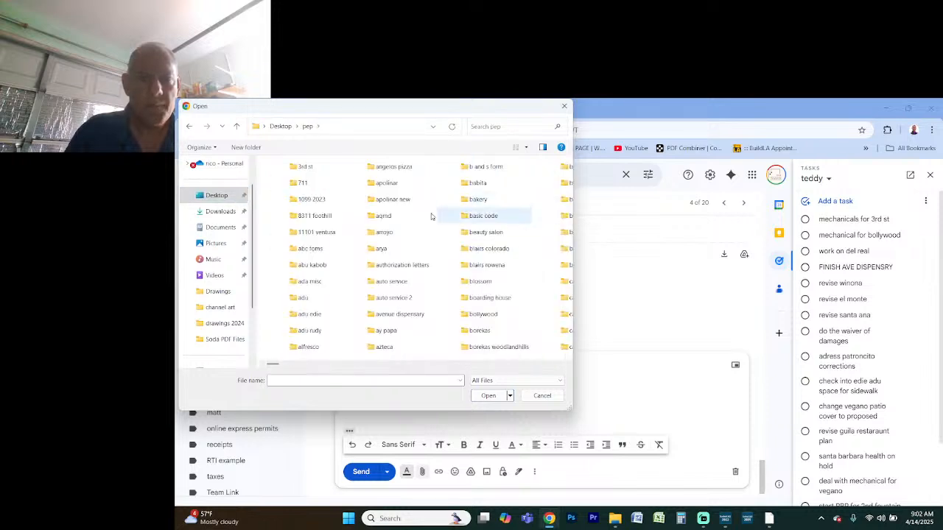
pyautogui.click(385, 220)
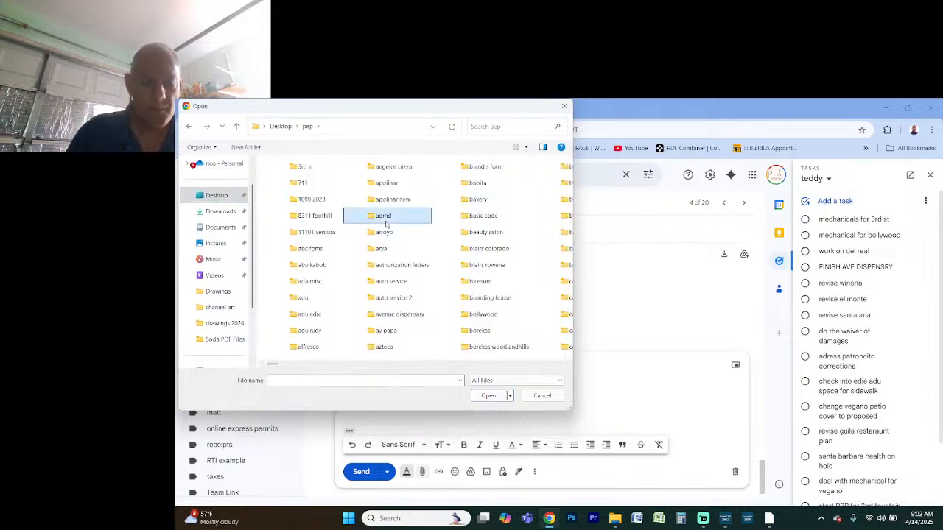
pyautogui.press('i')
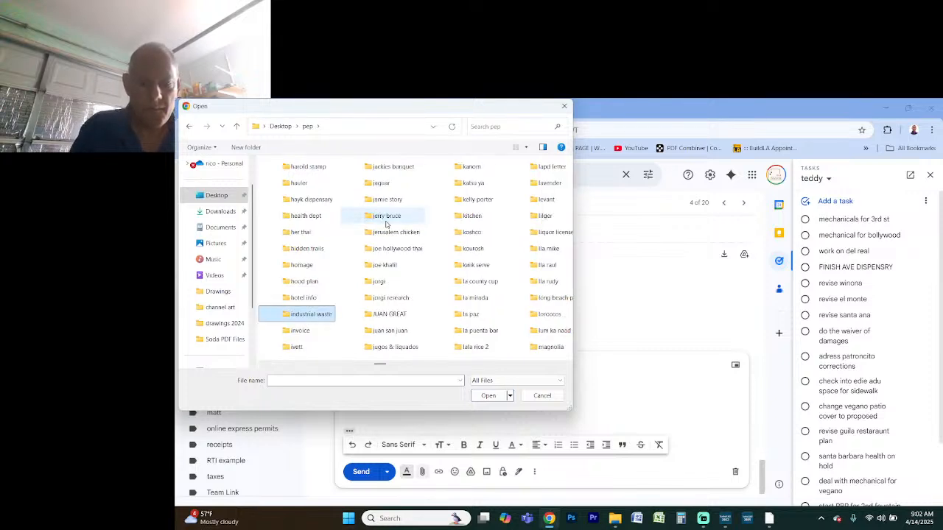
pyautogui.press('g')
pyautogui.press('r')
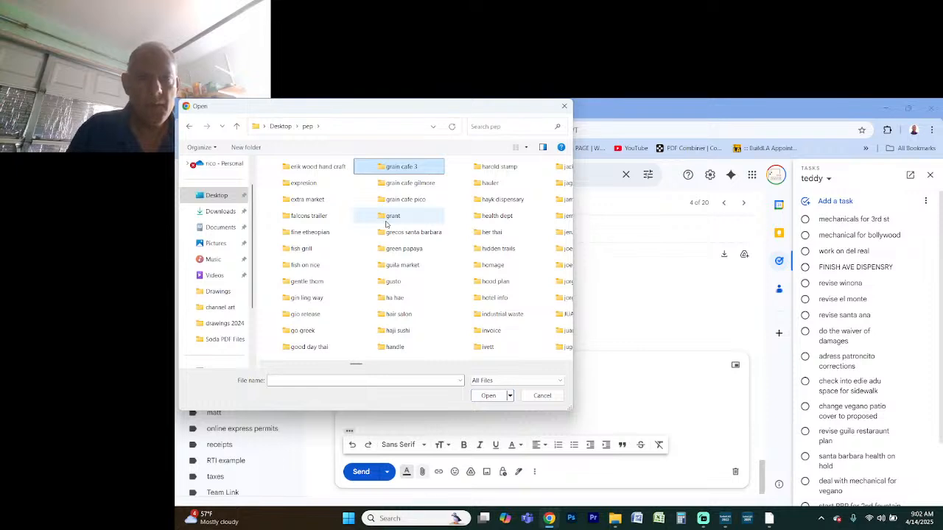
pyautogui.doubleClick(409, 183)
pyautogui.doubleClick(336, 177)
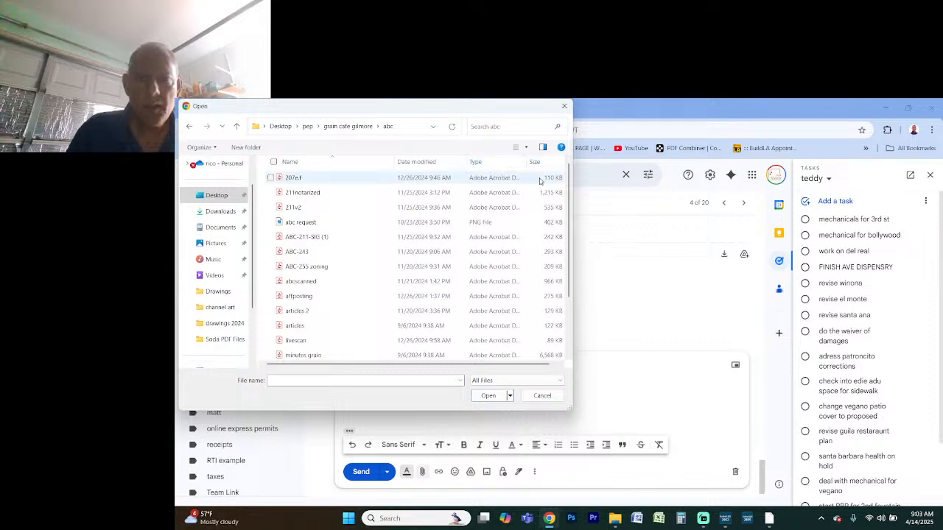
# Select the posting close and posting wide images as attachments for the reply
pyautogui.moveTo(571, 214); pyautogui.dragTo(569, 271)
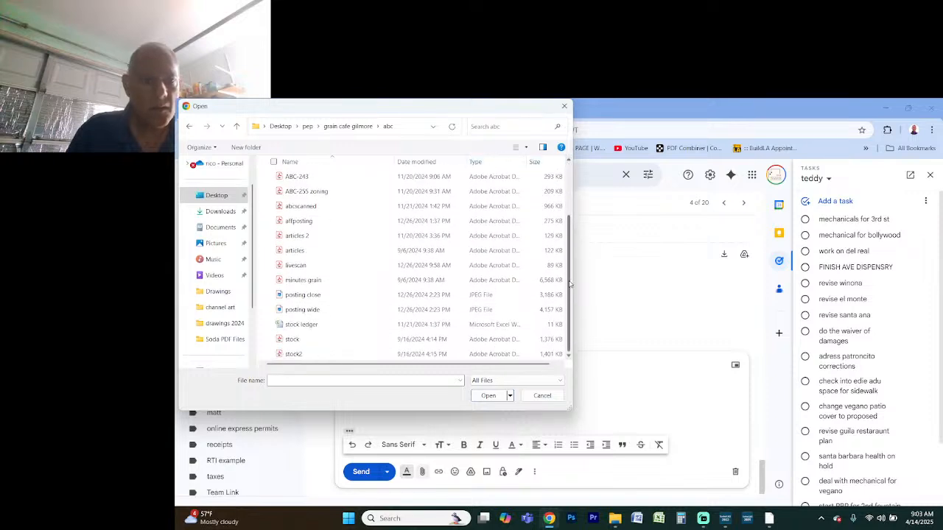
pyautogui.click(306, 296)
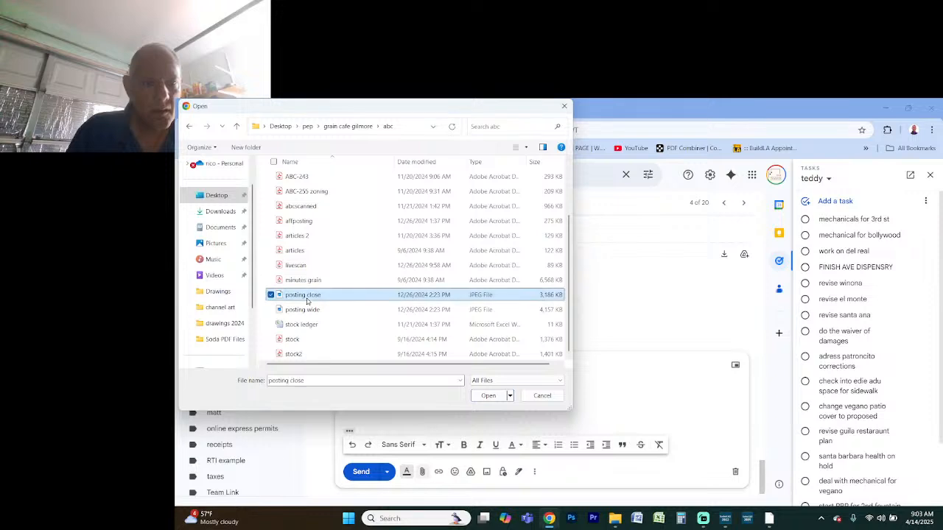
pyautogui.keyDown('ctrl'); pyautogui.click(310, 312); pyautogui.keyUp('ctrl')
pyautogui.scroll(2, 331, 280)
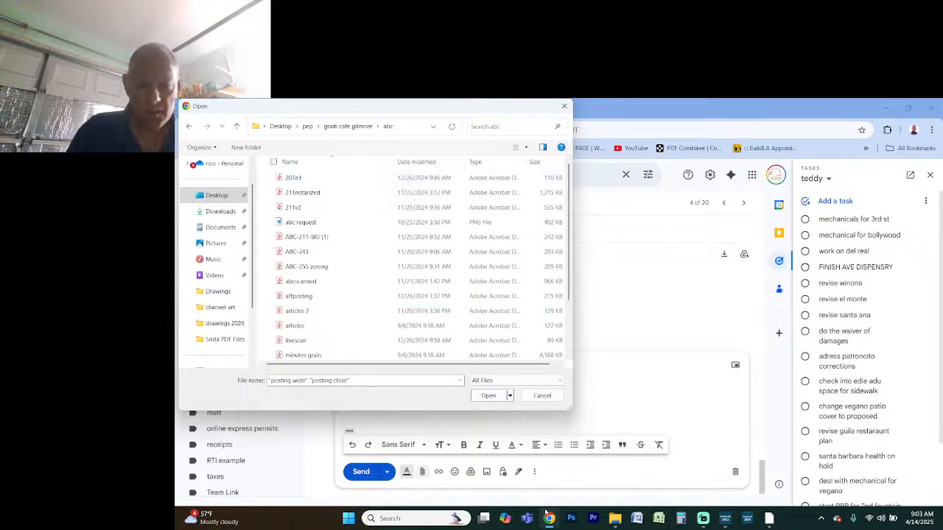
# Switch to File Explorer and open the grain cafe gilmore folder inside pep
pyautogui.moveTo(616, 519)
pyautogui.click(555, 472)
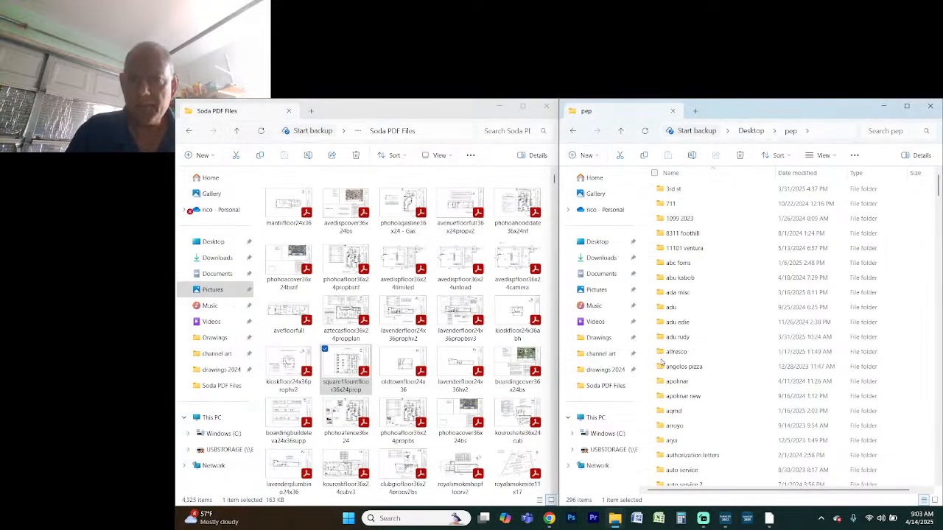
pyautogui.click(673, 256)
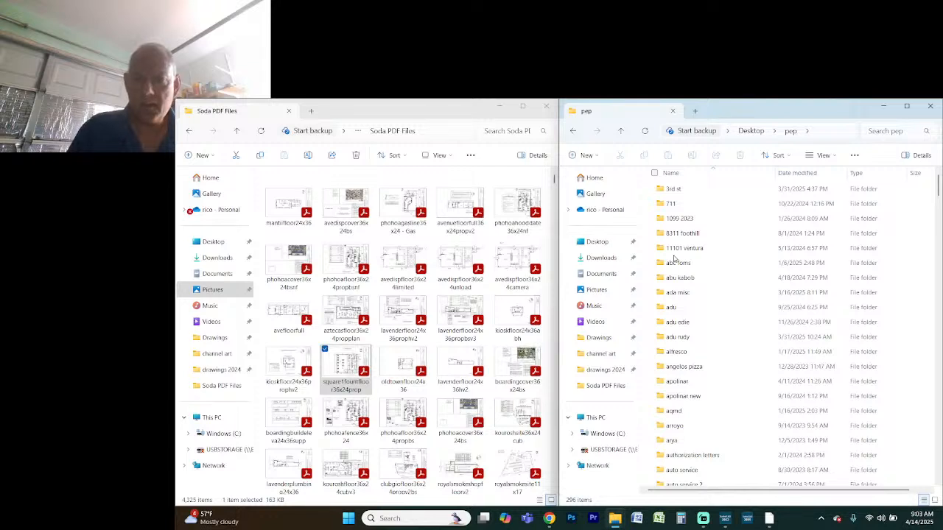
pyautogui.click(682, 251)
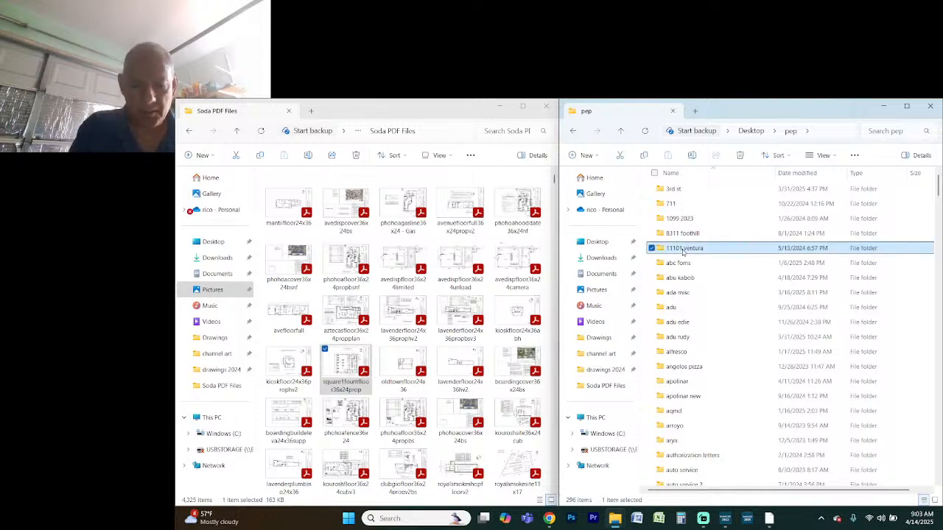
pyautogui.write('gr')
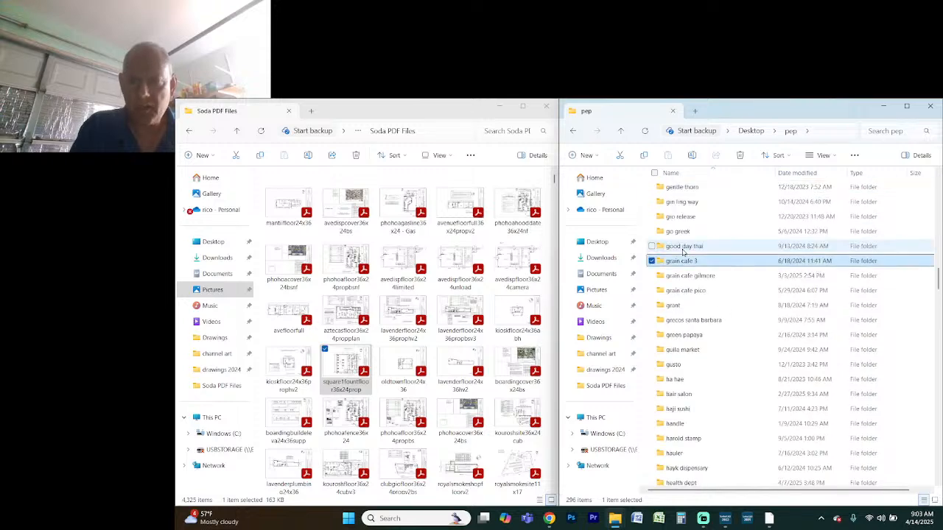
pyautogui.press('Down')
pyautogui.press('Return')
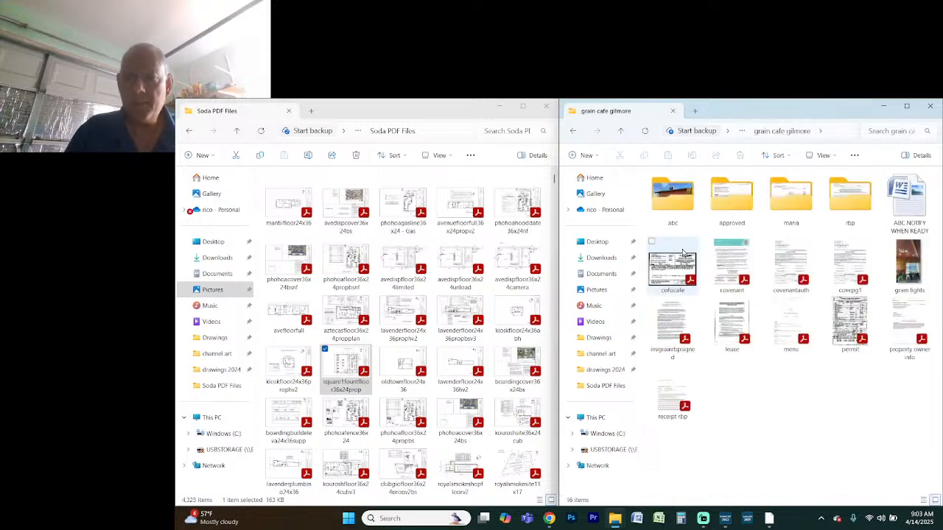
# Open the 207e.f PDF from the abc subfolder, review the whole page, and close it
pyautogui.doubleClick(682, 203)
pyautogui.doubleClick(685, 204)
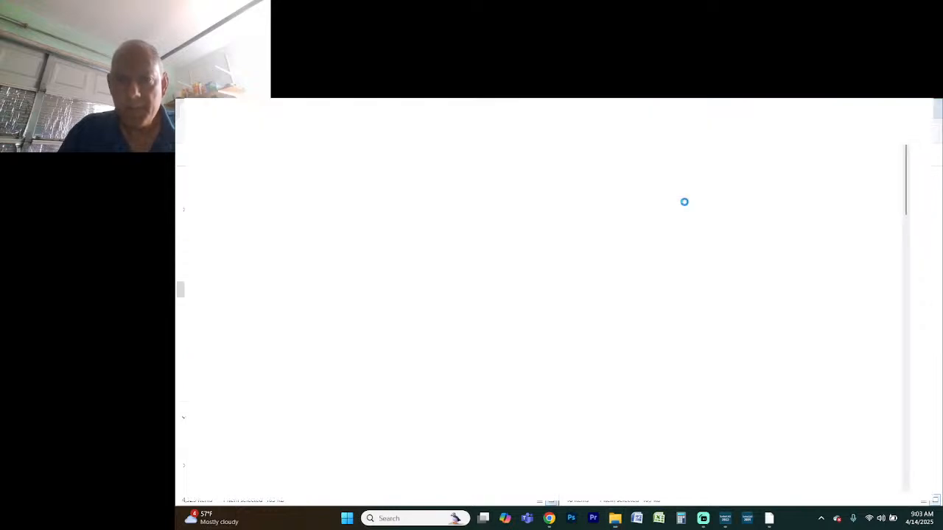
pyautogui.keyDown('ctrl'); pyautogui.scroll(-3, 684, 205); pyautogui.keyUp('ctrl')
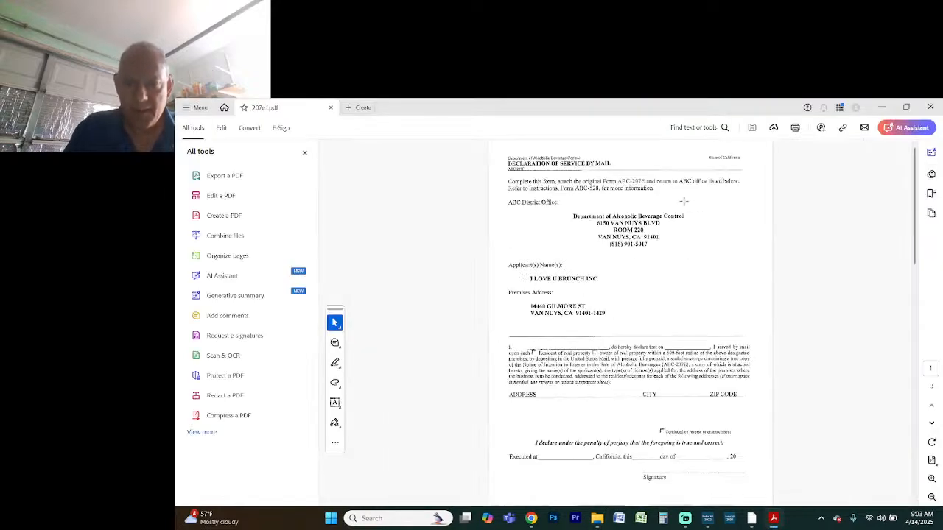
pyautogui.click(930, 107)
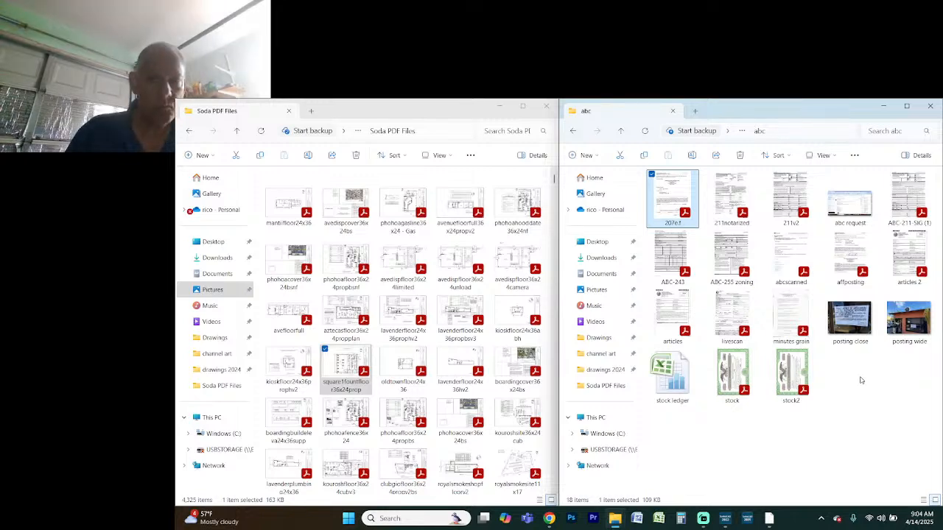
# Return to Gmail, cancel the attachment selection, and discard the reply draft
pyautogui.hotkey('alt', 'Tab')
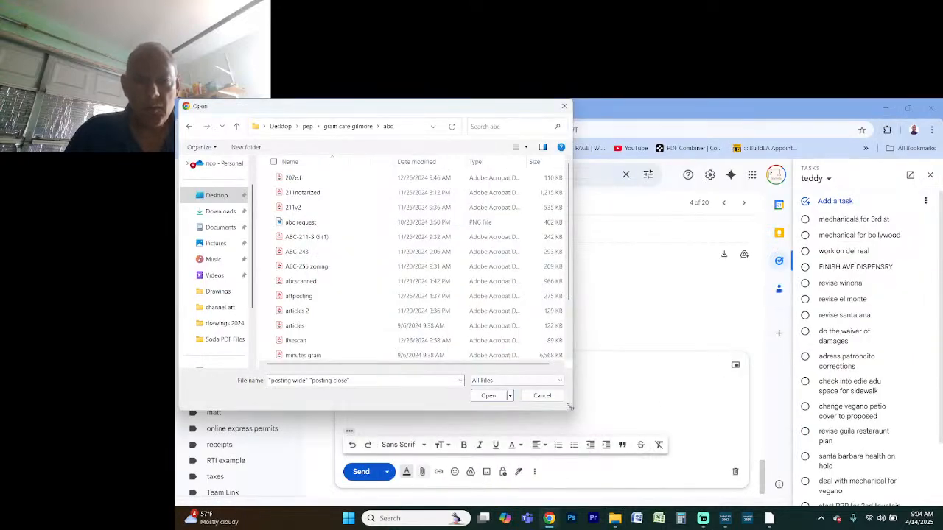
pyautogui.click(542, 396)
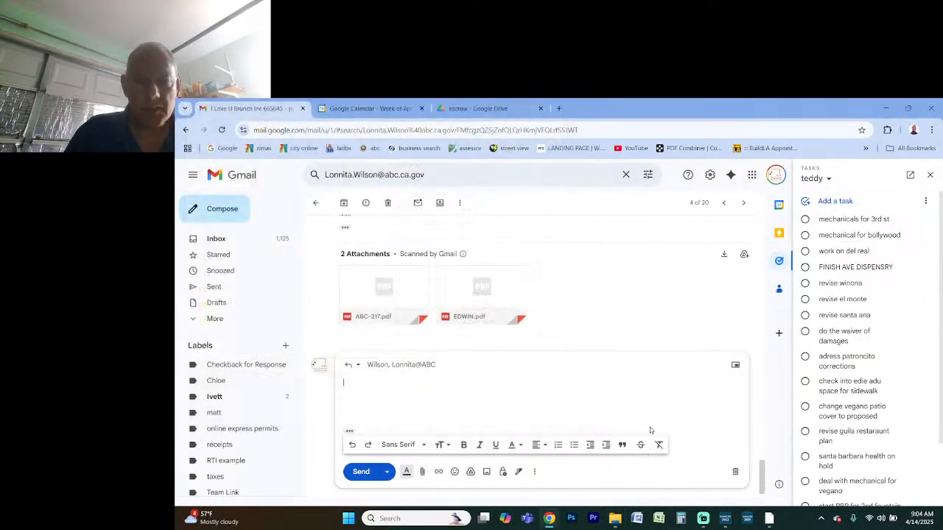
pyautogui.click(735, 471)
# Find the March 24 message in the thread, view its affposting.pdf attachment, and close the preview
pyautogui.scroll(10, 691, 366)
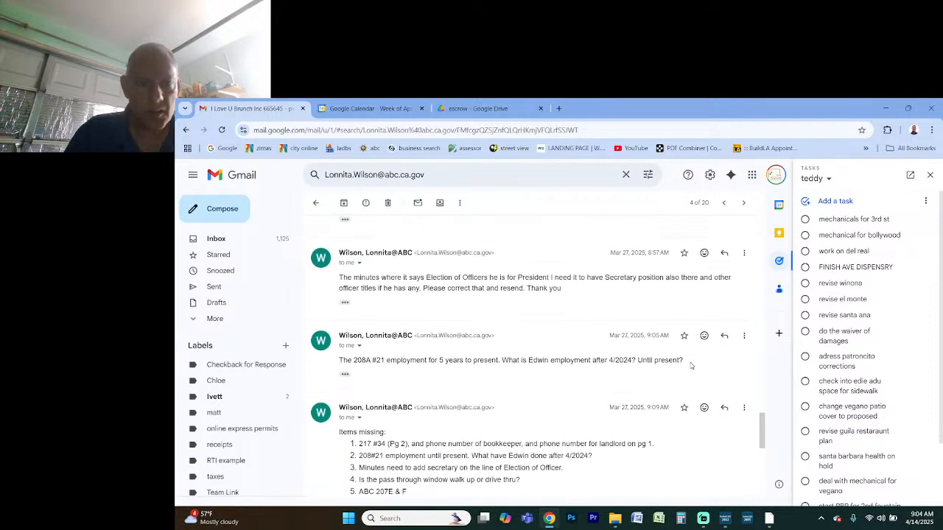
pyautogui.scroll(5, 688, 363)
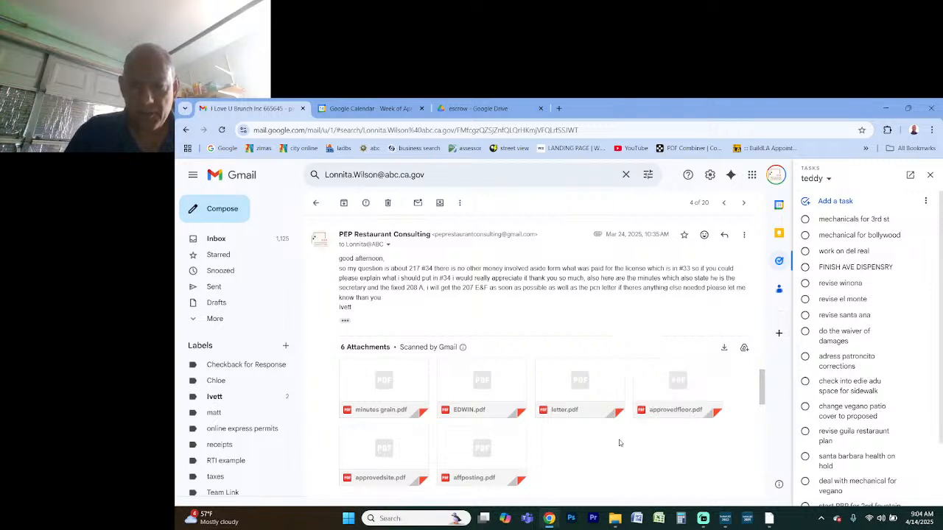
pyautogui.click(497, 442)
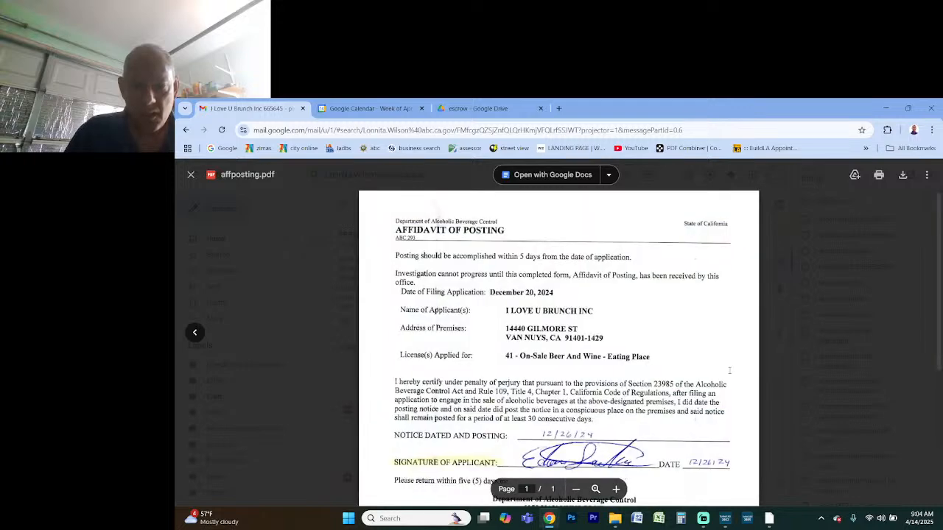
pyautogui.click(794, 330)
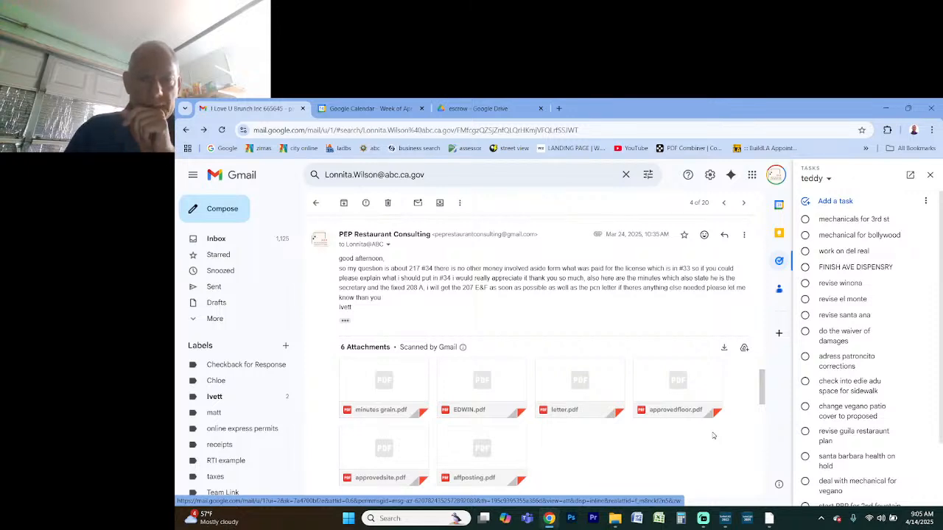
# Review the March 28 message at the thread's end against the March 24 message and its attachments
pyautogui.moveTo(761, 400); pyautogui.dragTo(754, 483)
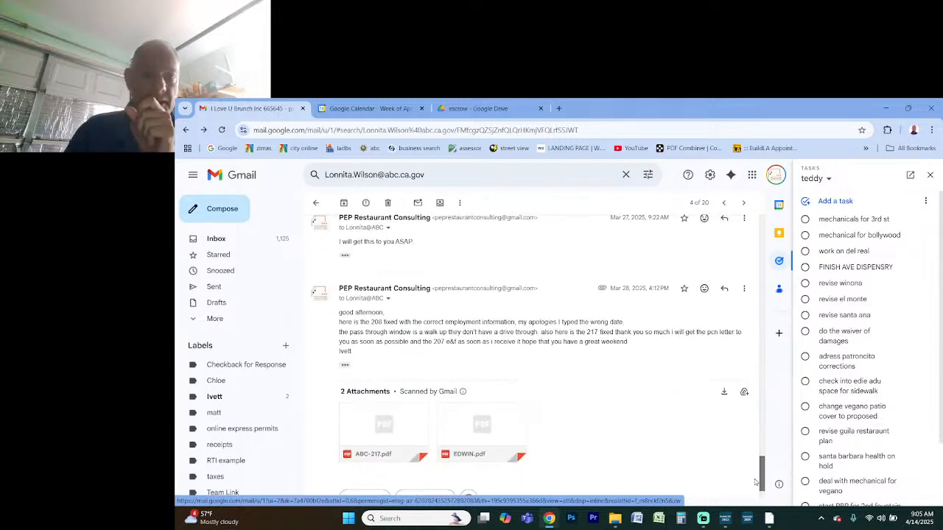
pyautogui.moveTo(755, 482)
pyautogui.mouseDown()
pyautogui.moveTo(755, 466)
pyautogui.moveTo(755, 482)
pyautogui.mouseUp()
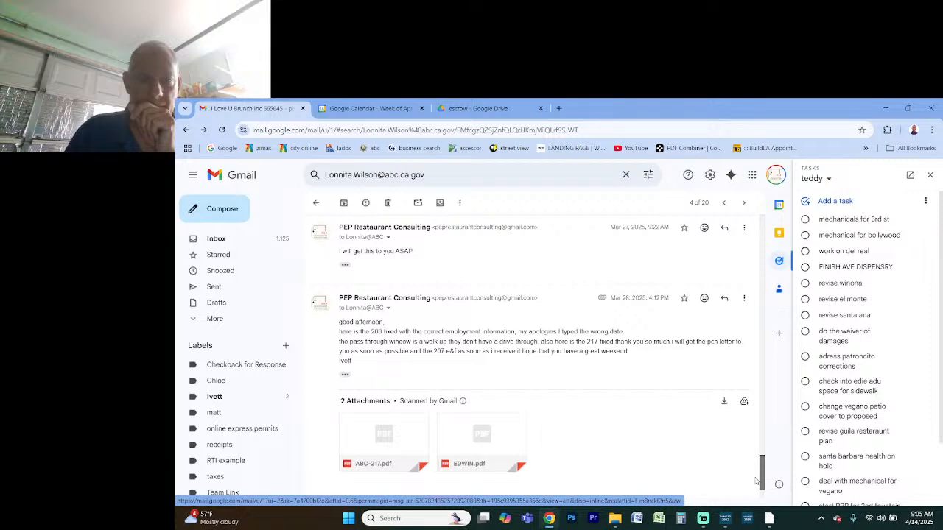
pyautogui.moveTo(755, 481); pyautogui.dragTo(763, 400)
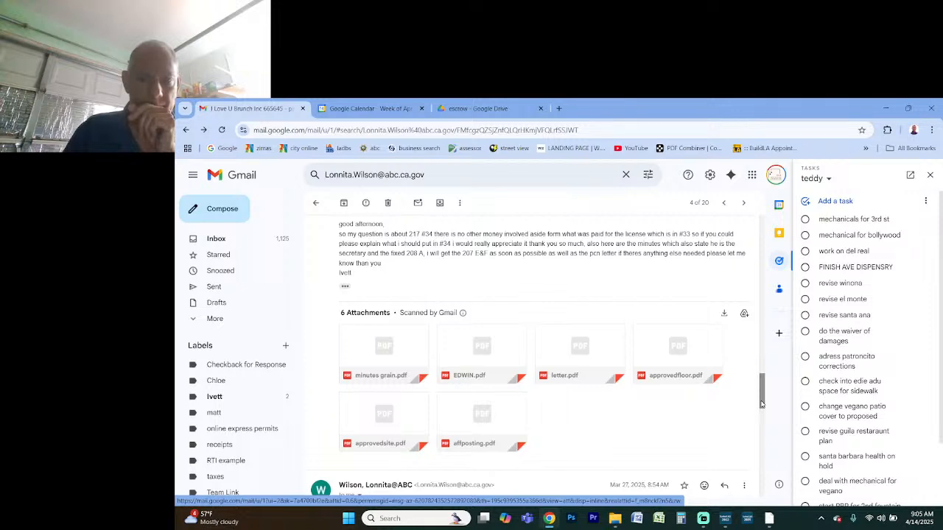
pyautogui.scroll(1, 761, 403)
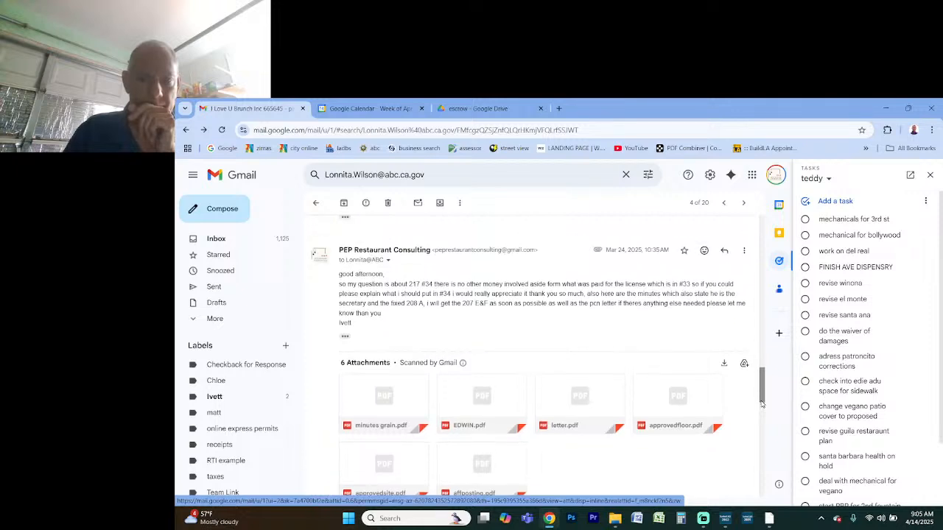
# Forward the March 24 message with its attachments to the ABC contact and check the sent copy at the thread's end
pyautogui.click(743, 251)
pyautogui.click(685, 288)
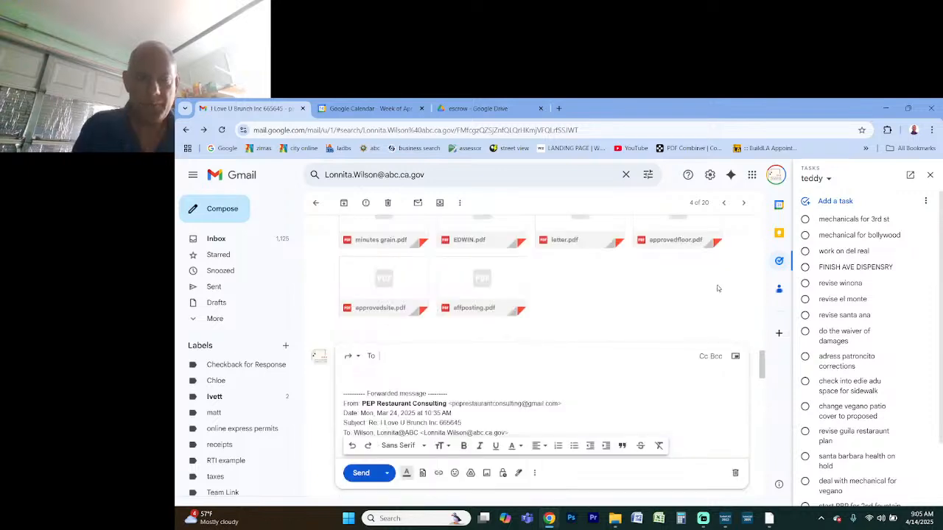
pyautogui.write('lon')
pyautogui.press('Return')
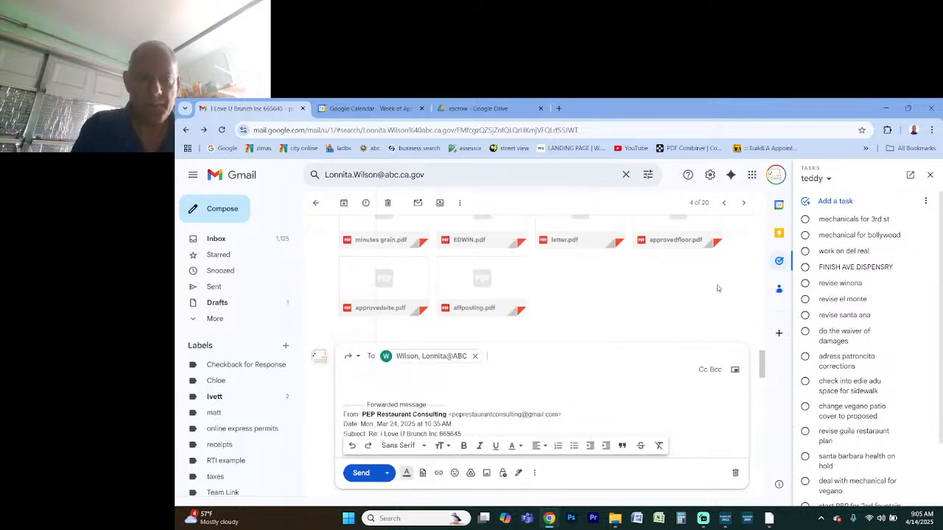
pyautogui.hotkey('ctrl', 'Return')
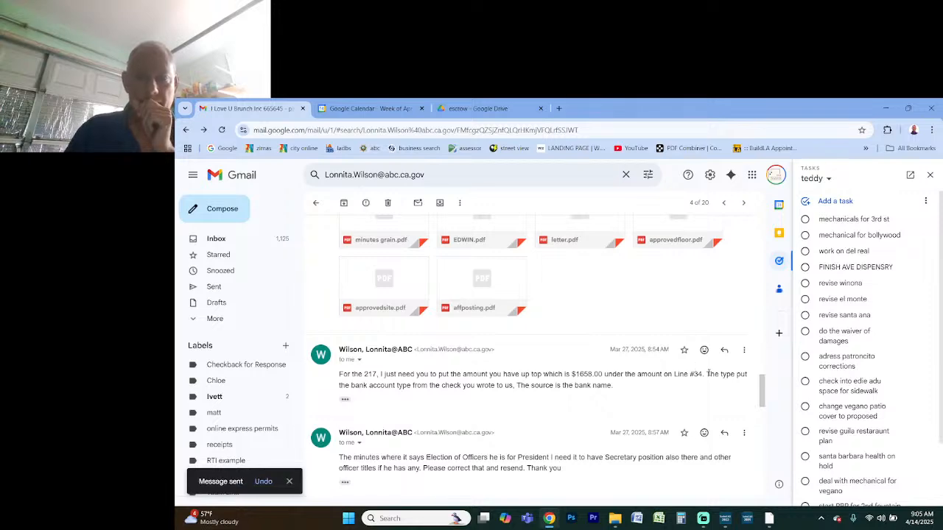
pyautogui.moveTo(763, 391); pyautogui.dragTo(762, 471)
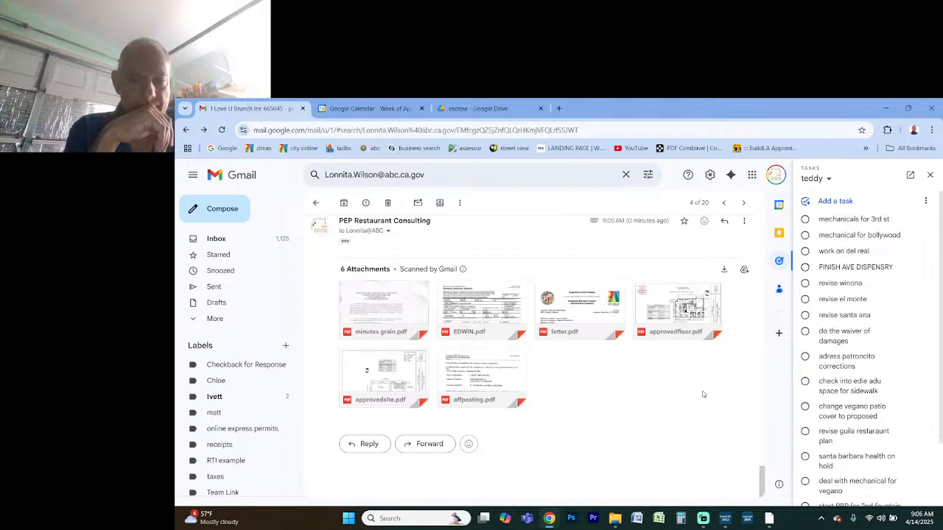
pyautogui.hotkey('alt', 'Tab')
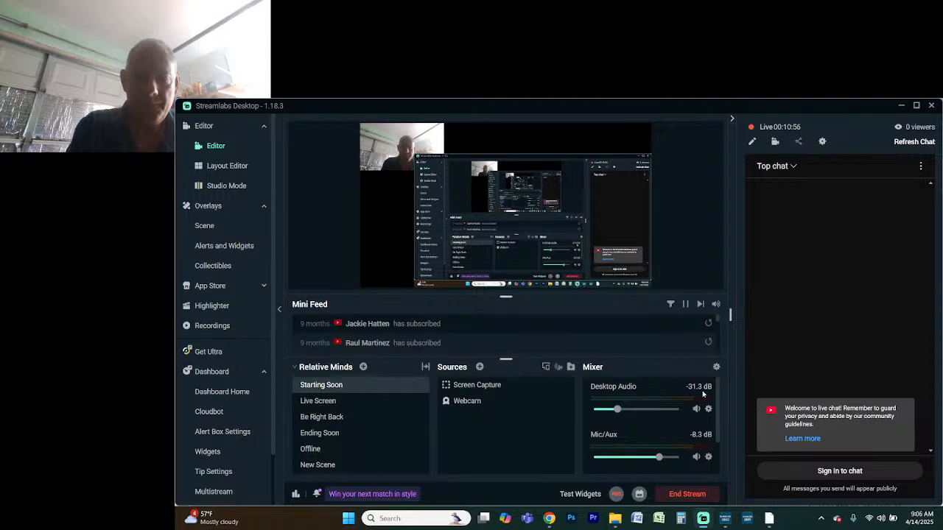
pyautogui.hotkey('alt', 'Tab')
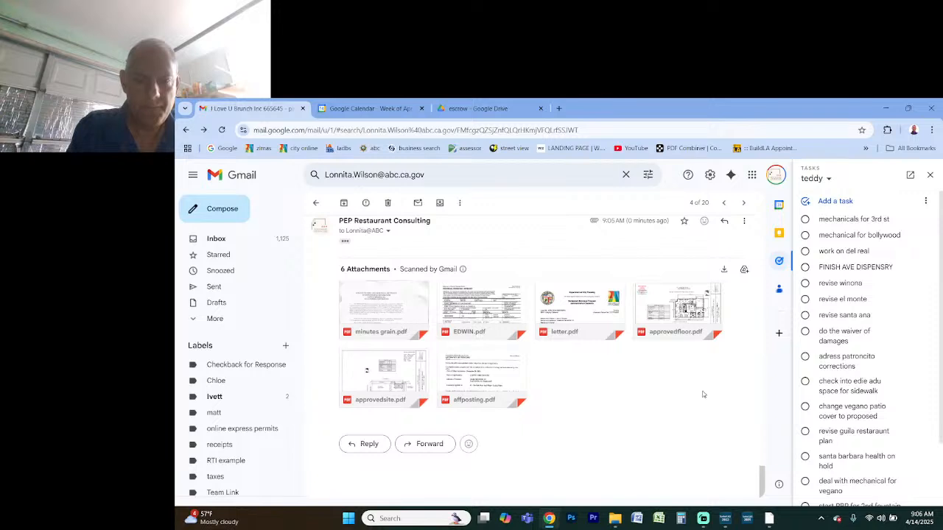
pyautogui.press('F4')
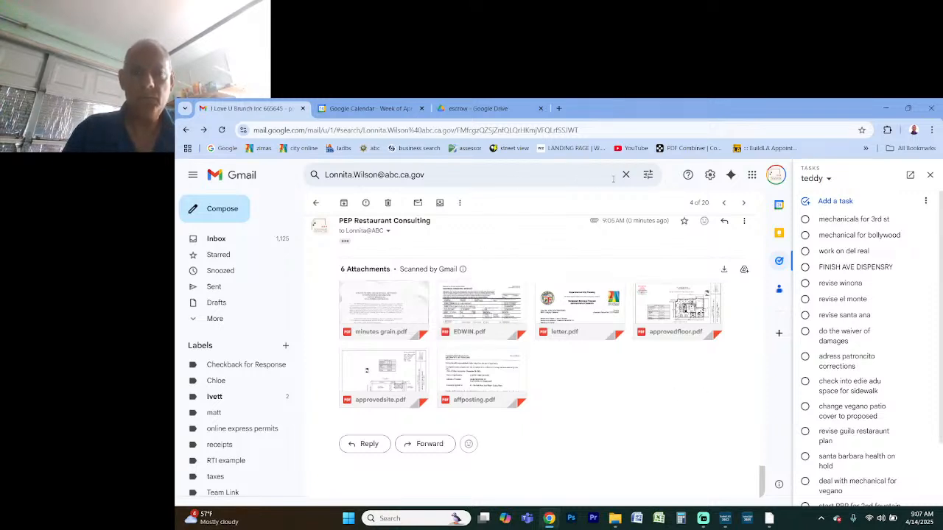
# Search the mail for the mapping service contact's messages and open the 207EF (I Love U Brunch) thread
pyautogui.click(625, 174)
pyautogui.write('mari')
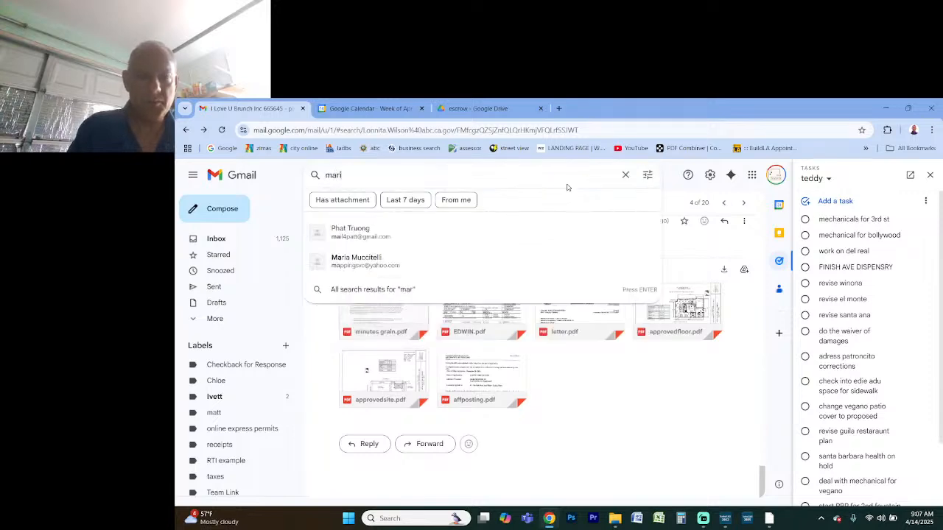
pyautogui.click(462, 233)
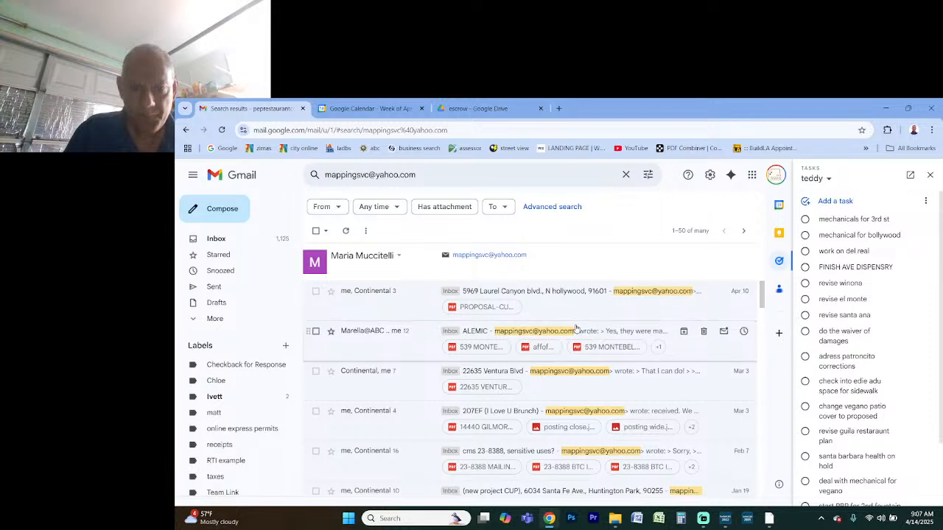
pyautogui.click(537, 414)
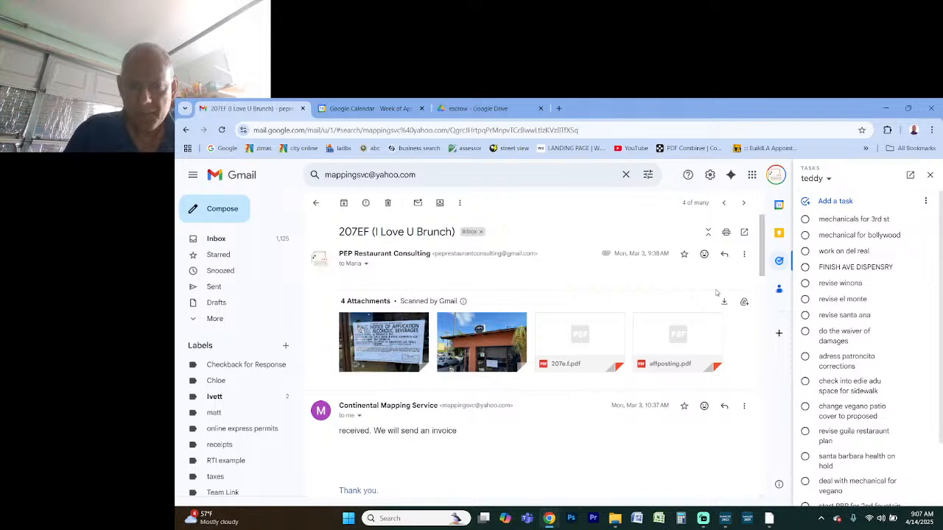
# Preview the 207e.f.pdf attachment, close it, and review the mapping company's invoice message and its forwarded copy in the thread
pyautogui.click(580, 324)
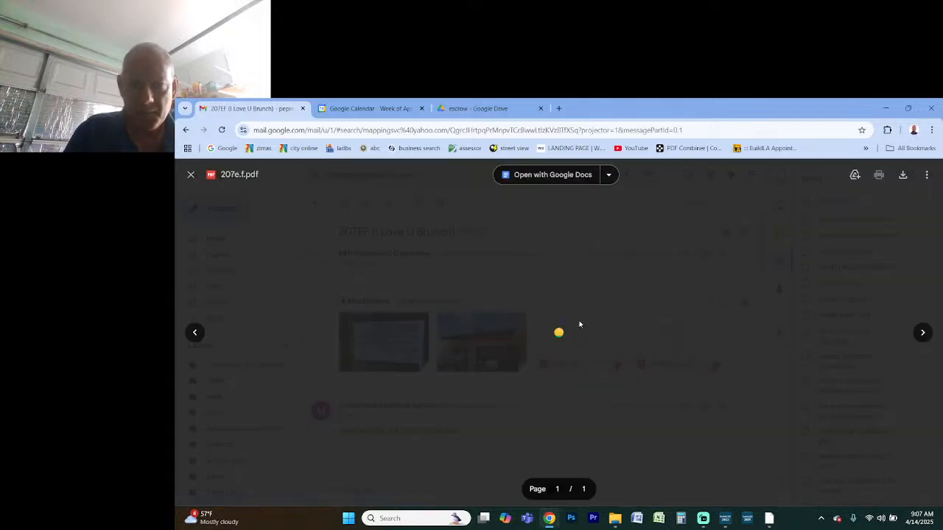
pyautogui.click(766, 299)
pyautogui.scroll(-5, 759, 310)
pyautogui.scroll(-5, 752, 320)
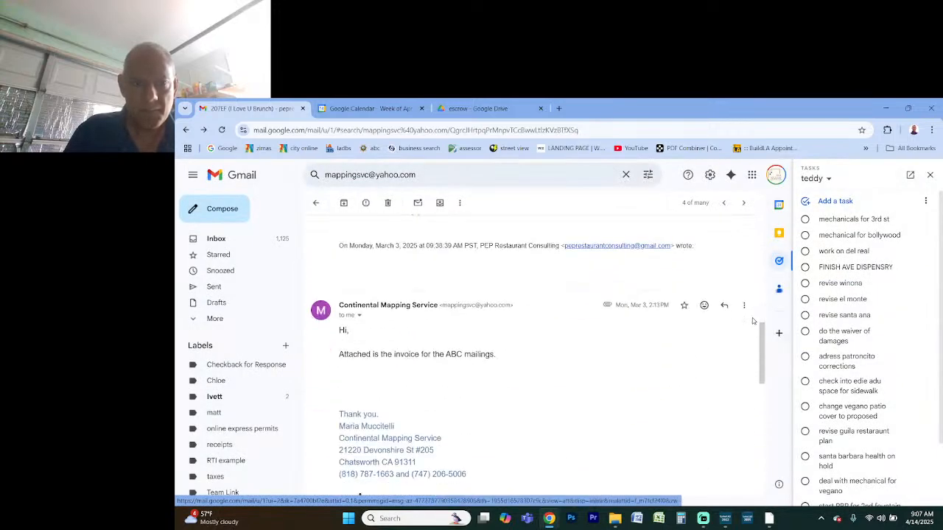
pyautogui.scroll(-3, 753, 320)
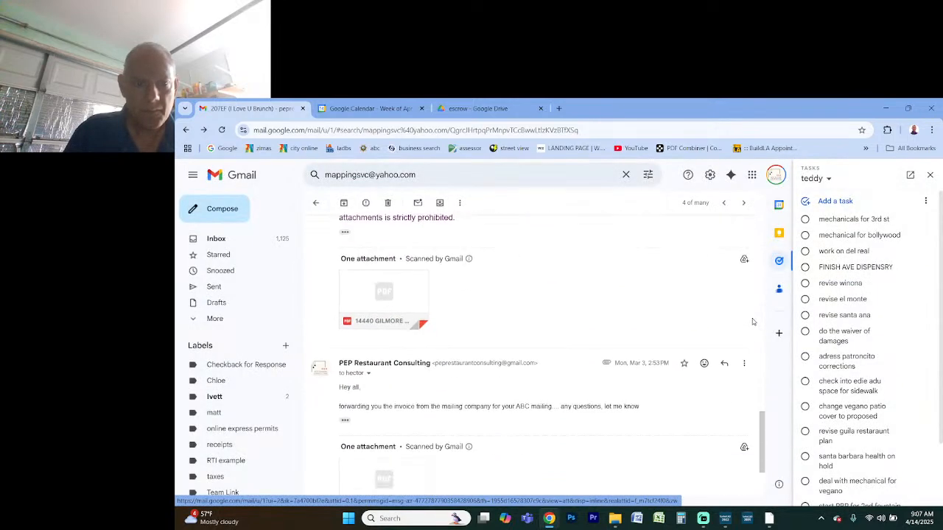
pyautogui.scroll(2, 753, 320)
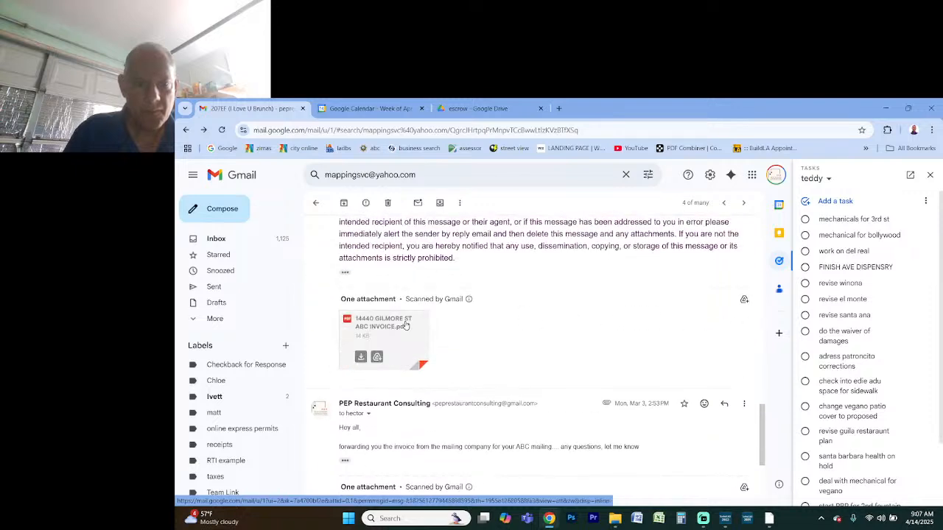
pyautogui.scroll(-2, 405, 325)
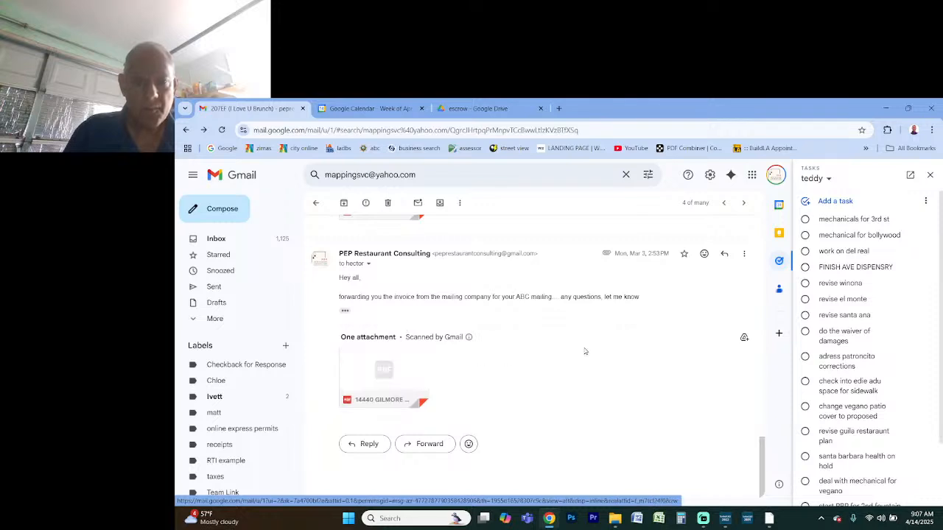
pyautogui.scroll(2, 585, 351)
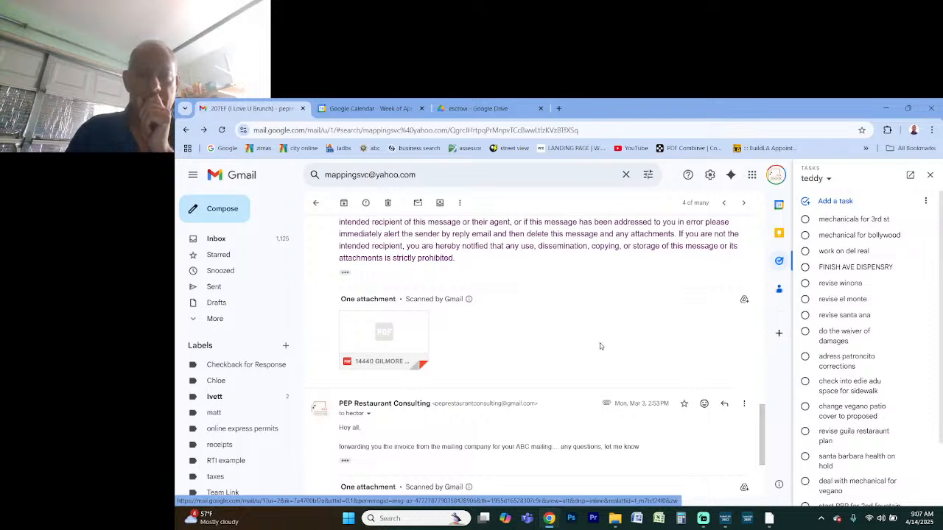
pyautogui.scroll(-2, 623, 343)
pyautogui.scroll(-1, 623, 343)
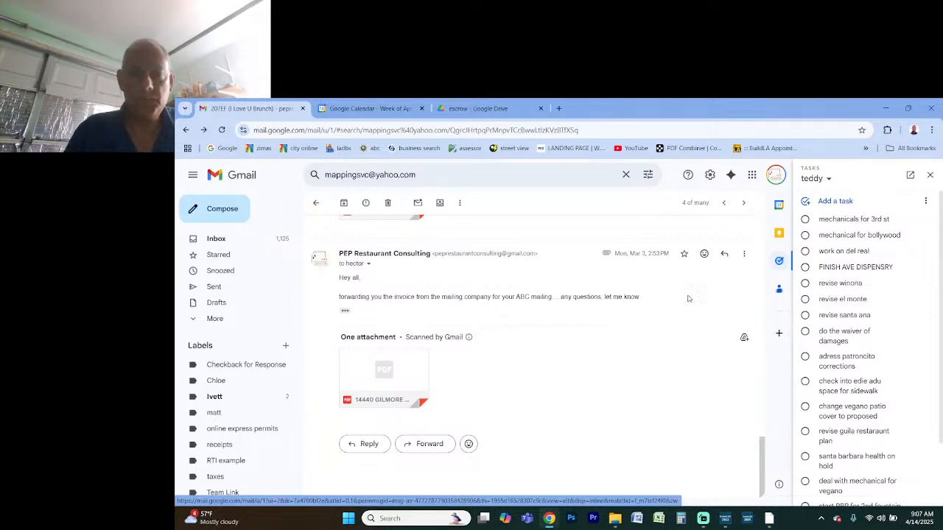
# Start a reply to the mapping company's March 3 invoice message: "Hey," and "Happy Monday, checking to see if you ever got this check?"
pyautogui.scroll(6, 726, 270)
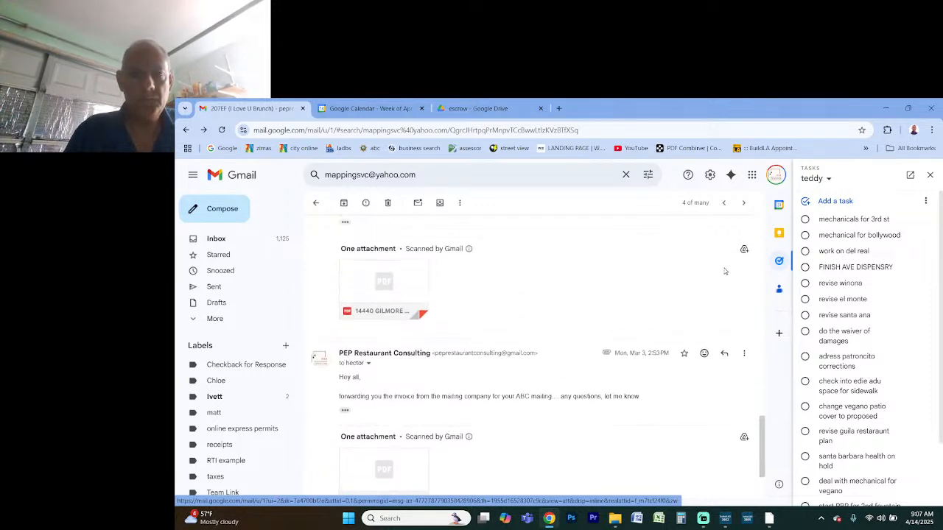
pyautogui.scroll(2, 724, 271)
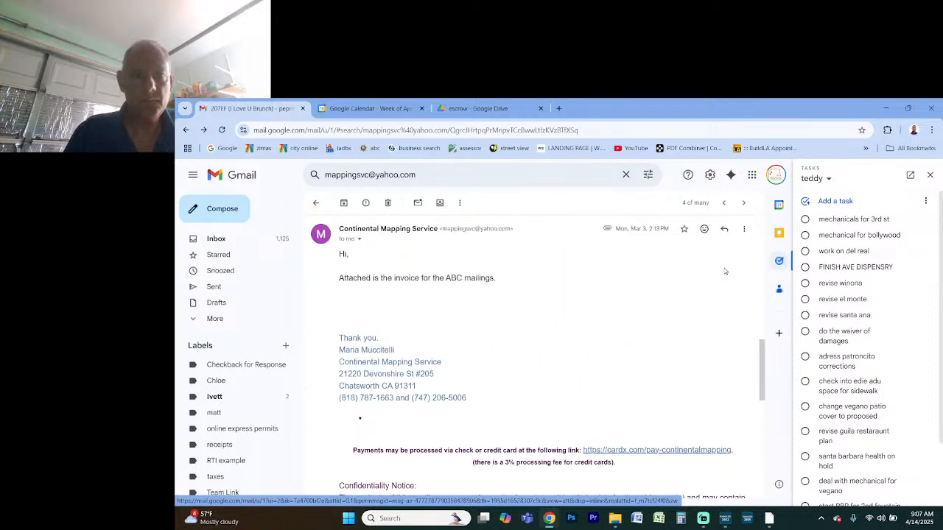
pyautogui.scroll(1, 724, 271)
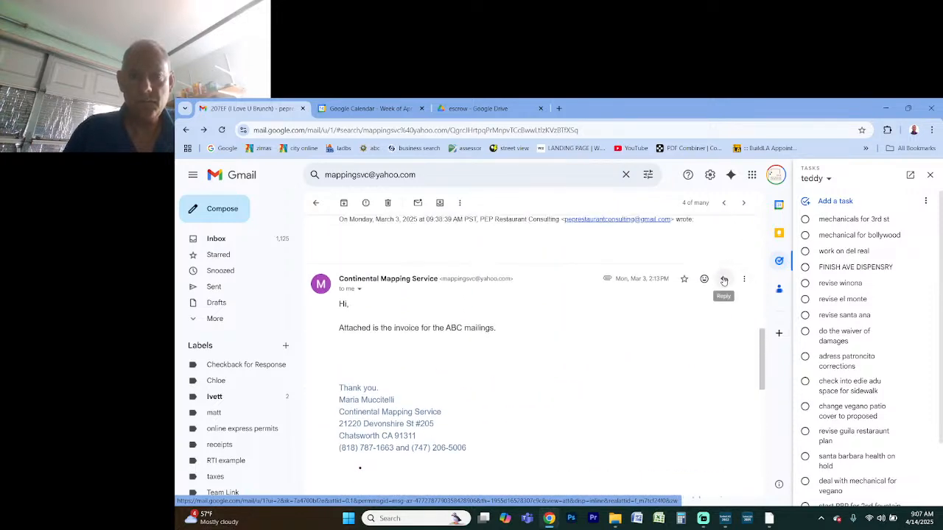
pyautogui.click(724, 280)
pyautogui.write('Hey')
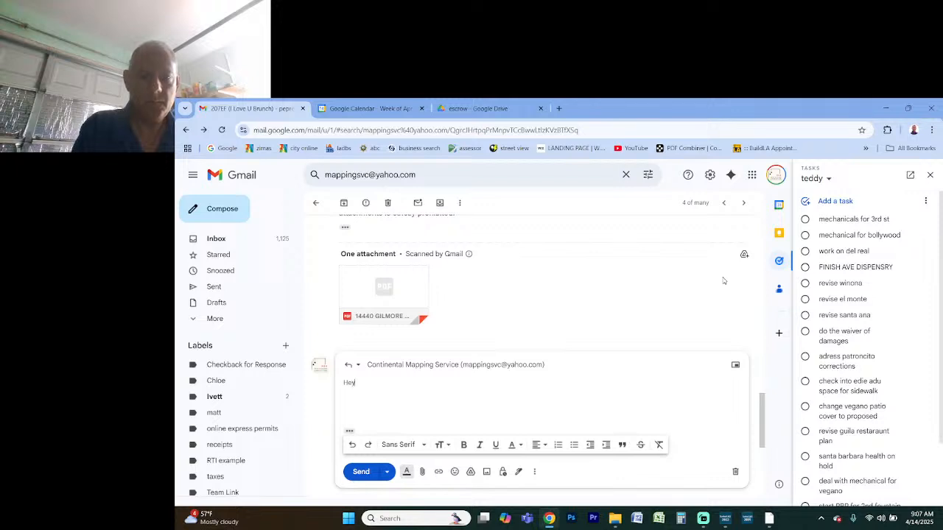
pyautogui.write(',  Happy Monday, checking to')
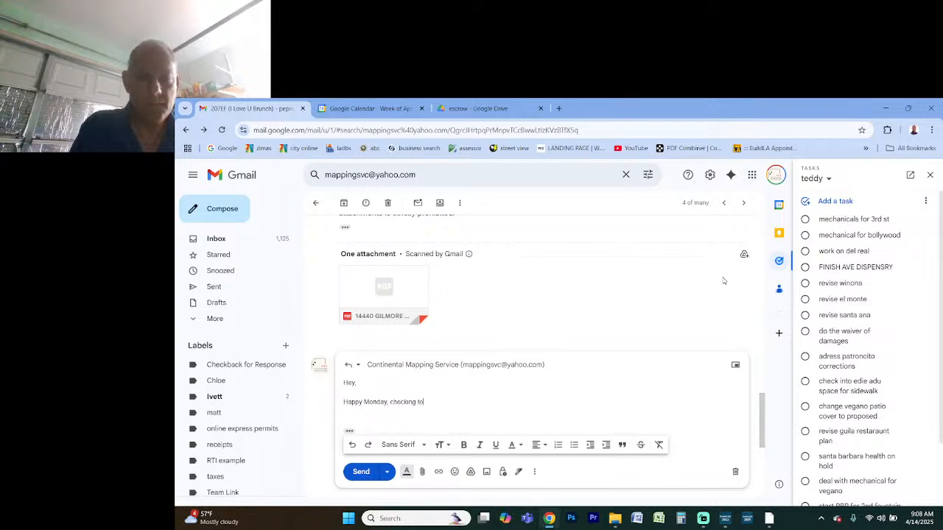
pyautogui.write(' see if you ev')
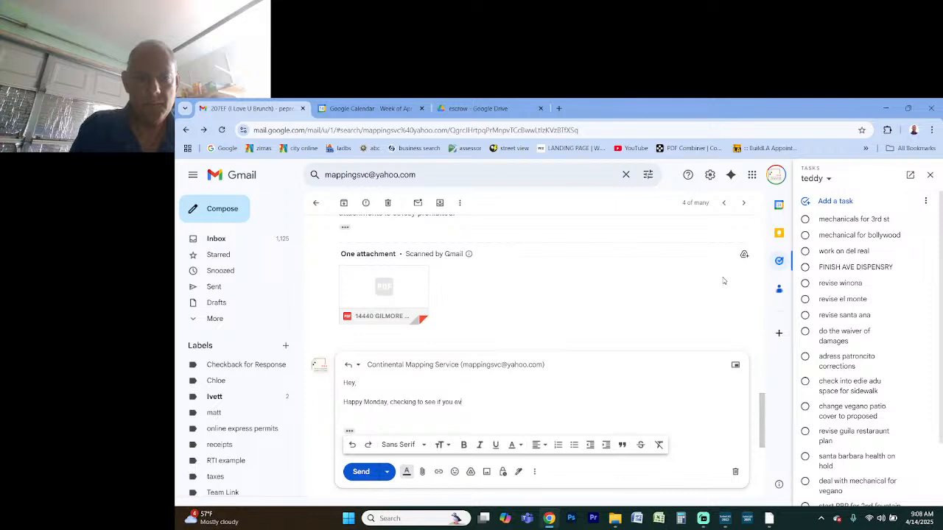
pyautogui.write('er got this che')
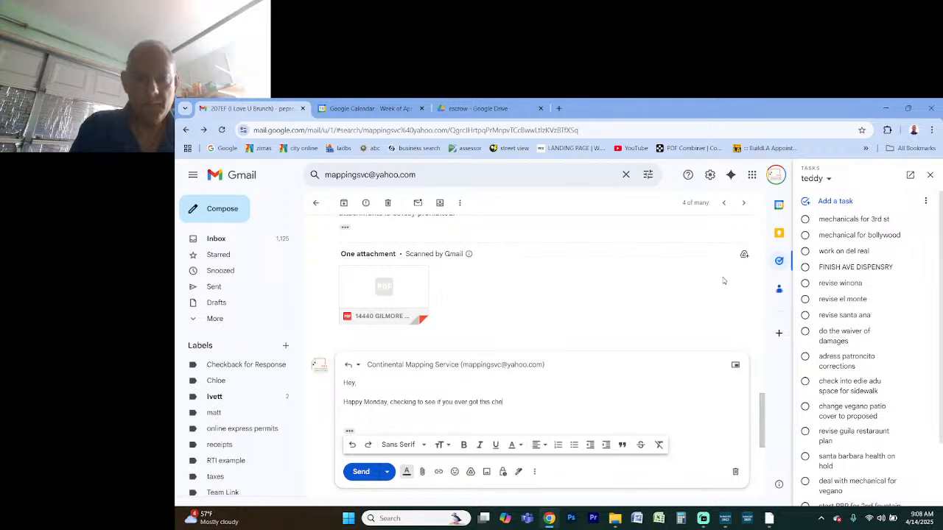
# Finish the reply with "and if the mailing went out? ABC wants to know and of course wants the labels :-)", send it and open the inbox
pyautogui.write('ck? and if the mailing went out? ABC wants to know and of course wants the la')
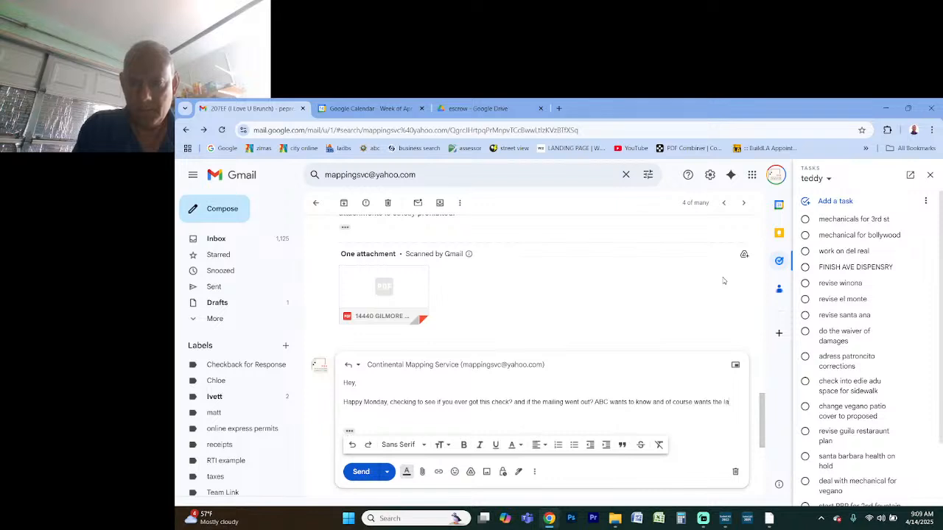
pyautogui.write('els :-)')
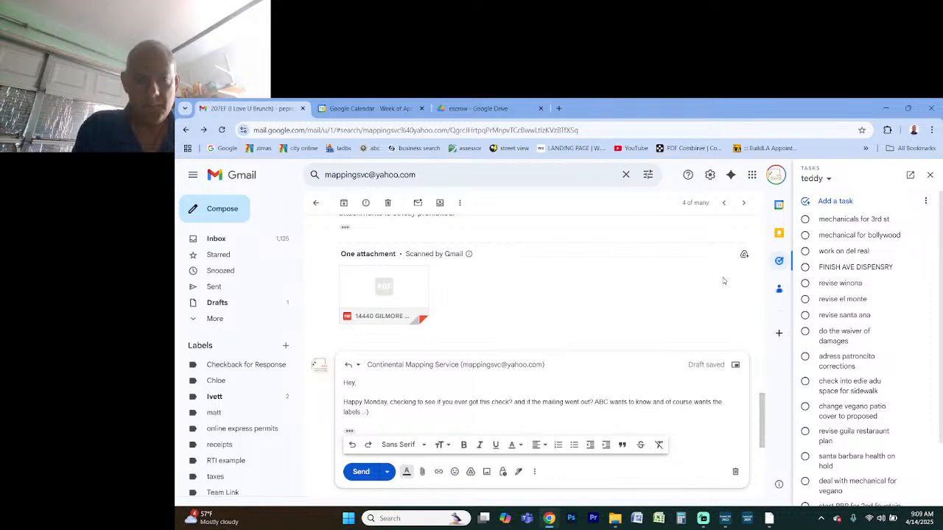
pyautogui.hotkey('ctrl', 'Return')
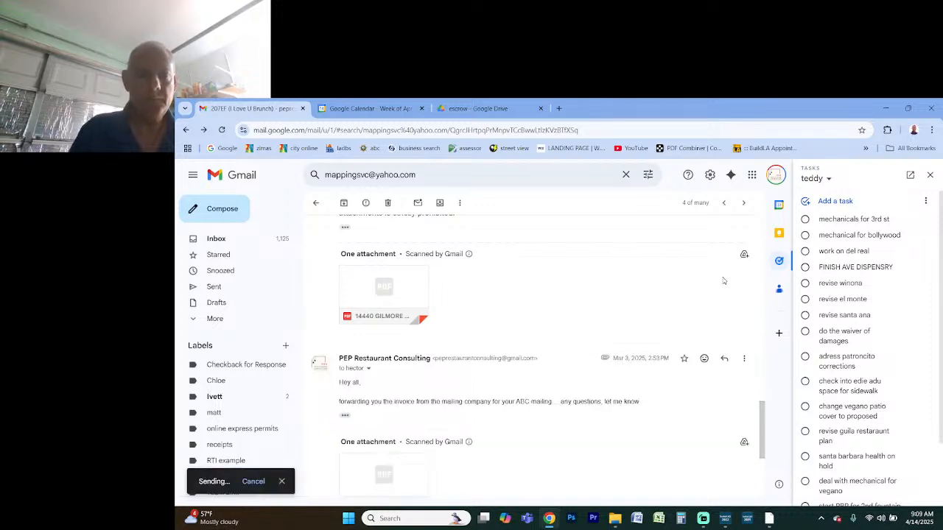
pyautogui.click(248, 239)
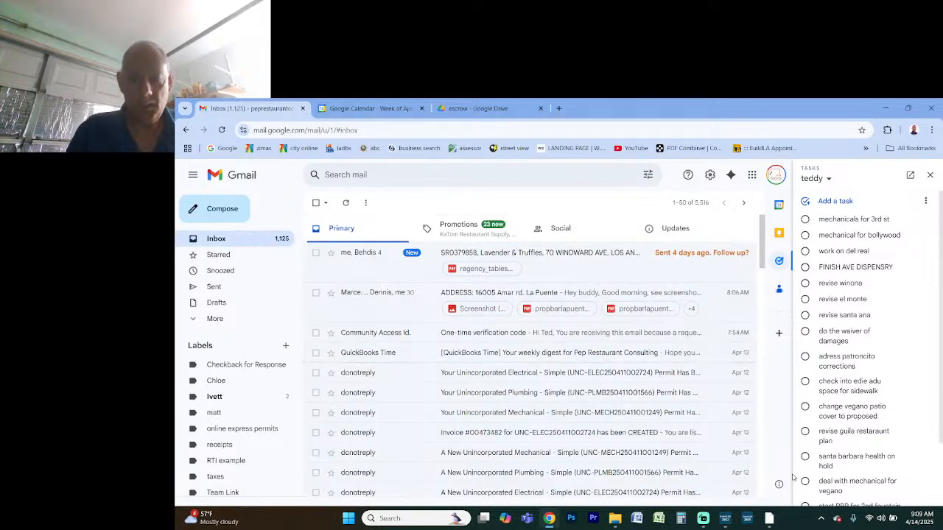
# Switch to TurboCAD and dimension the full width of the stock pot range's dashed outline, placing the dimension line just above its upper edge
pyautogui.click(719, 521)
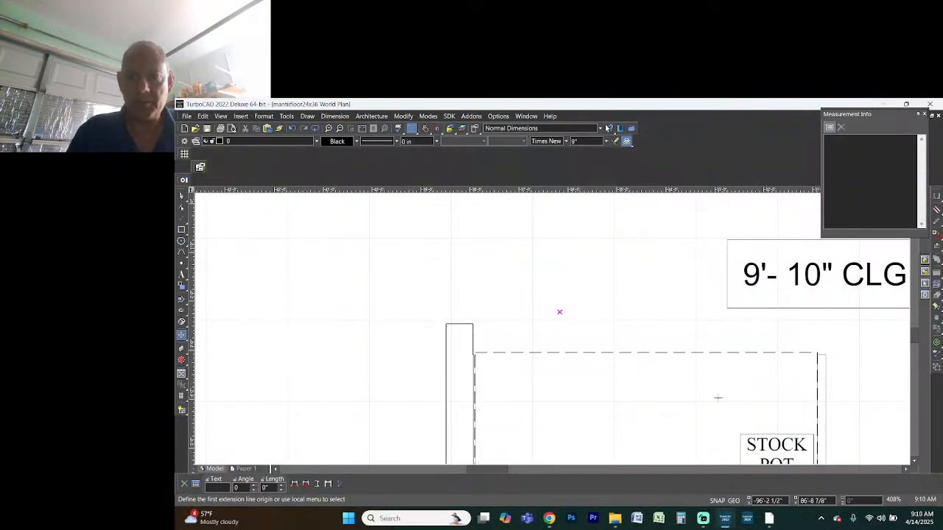
pyautogui.scroll(-2, 552, 329)
pyautogui.scroll(2, 552, 329)
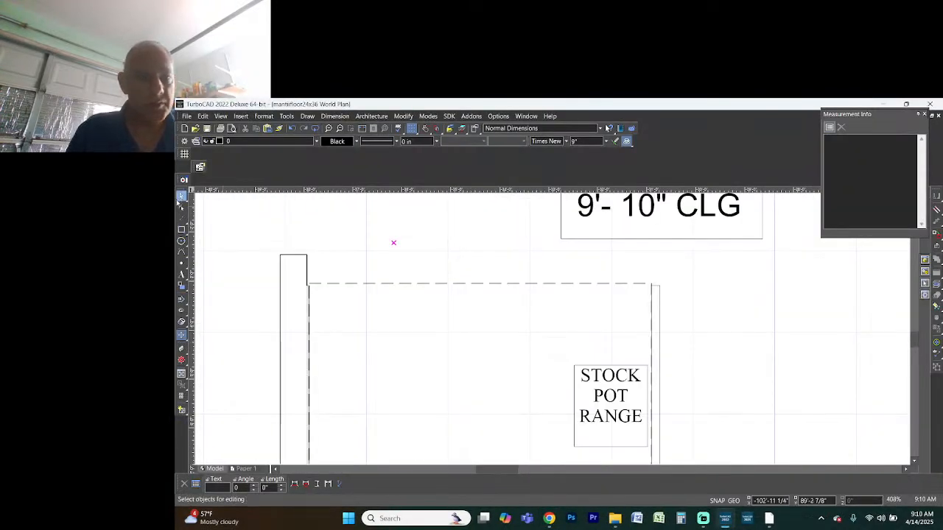
pyautogui.click(309, 284)
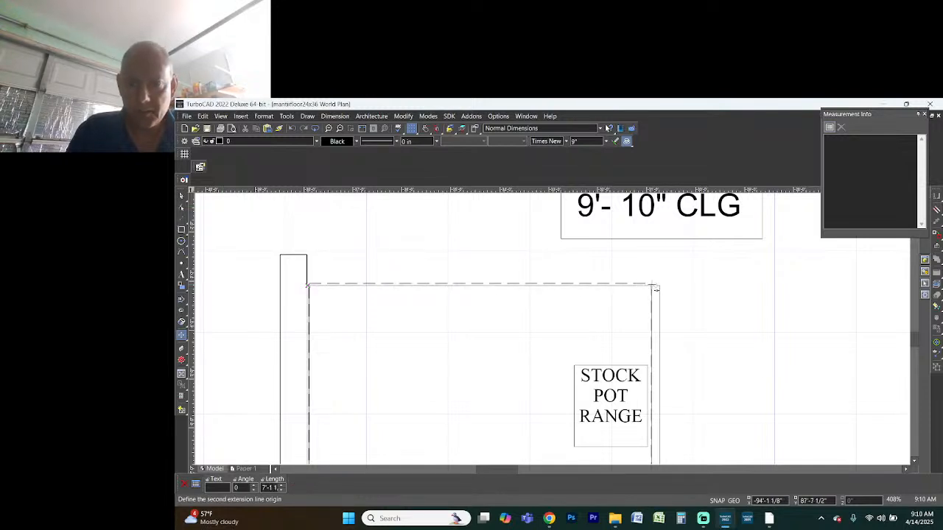
pyautogui.click(651, 284)
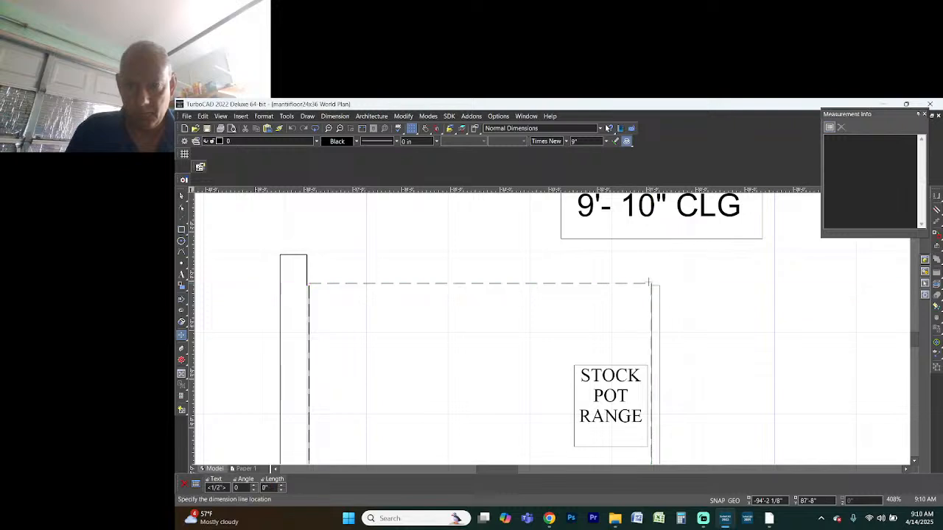
pyautogui.click(650, 285)
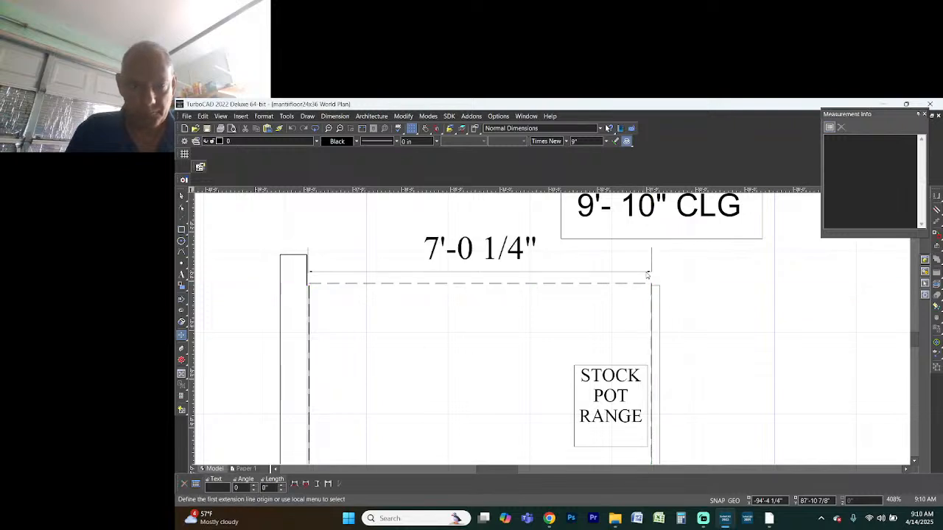
# Select the new width dimension to inspect where its right end meets the dashed outline's corner, and clear the selection
pyautogui.press('space')
pyautogui.scroll(3, 651, 273)
pyautogui.click(543, 318)
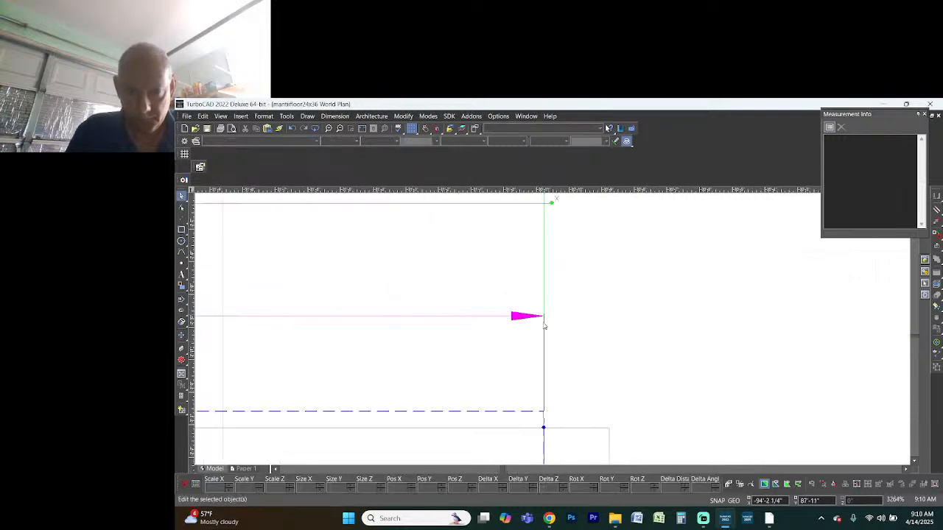
pyautogui.click(580, 381)
pyautogui.scroll(-3, 574, 321)
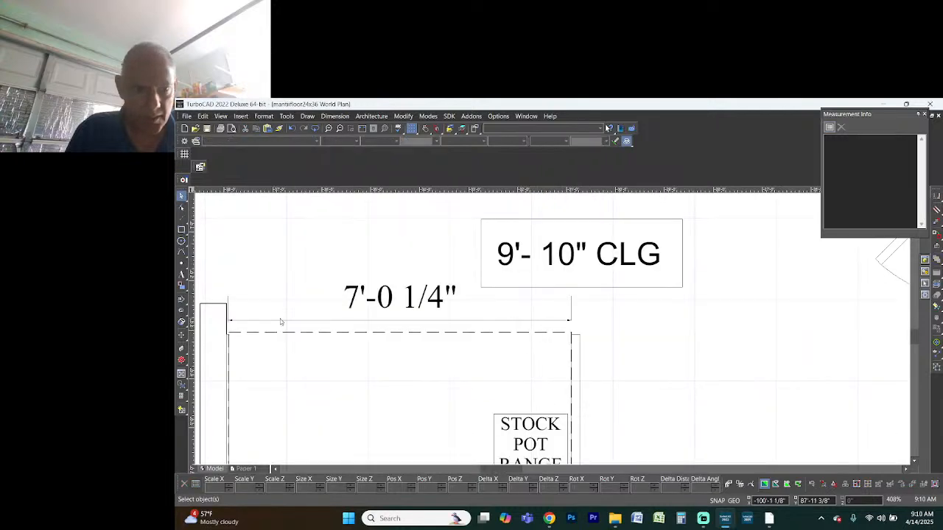
# Move the left origin of the stock pot range's width dimension onto the dashed outline's upper-left corner
pyautogui.scroll(4, 553, 331)
pyautogui.click(548, 265)
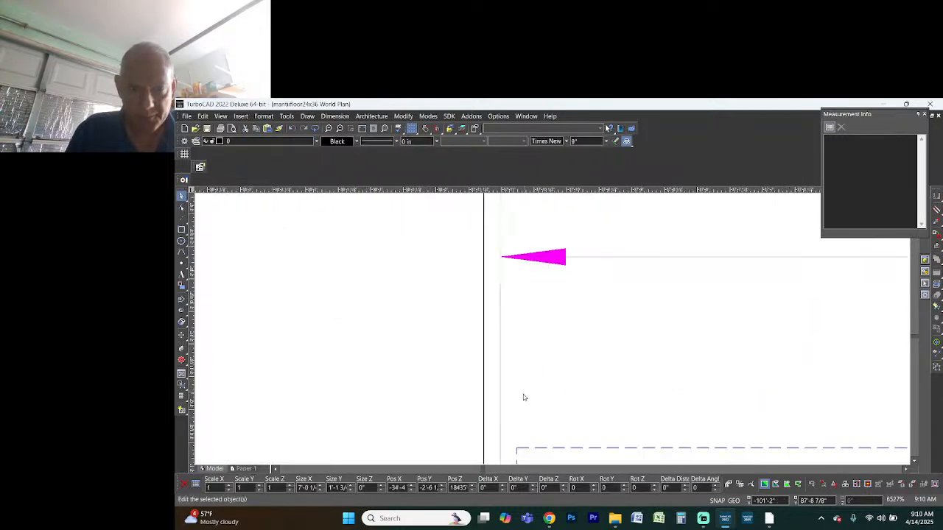
pyautogui.moveTo(501, 417); pyautogui.dragTo(519, 453)
pyautogui.click(519, 453)
pyautogui.scroll(-4, 552, 331)
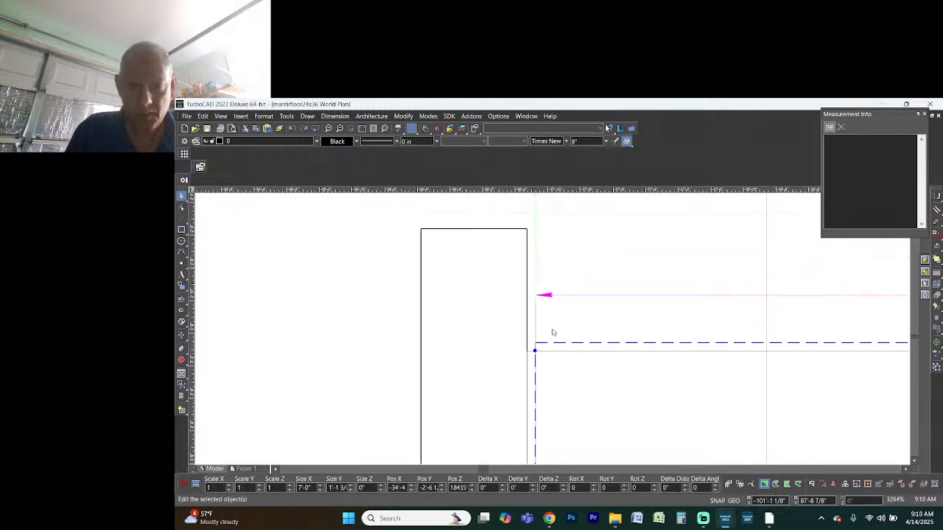
pyautogui.click(661, 262)
pyautogui.scroll(-1, 648, 312)
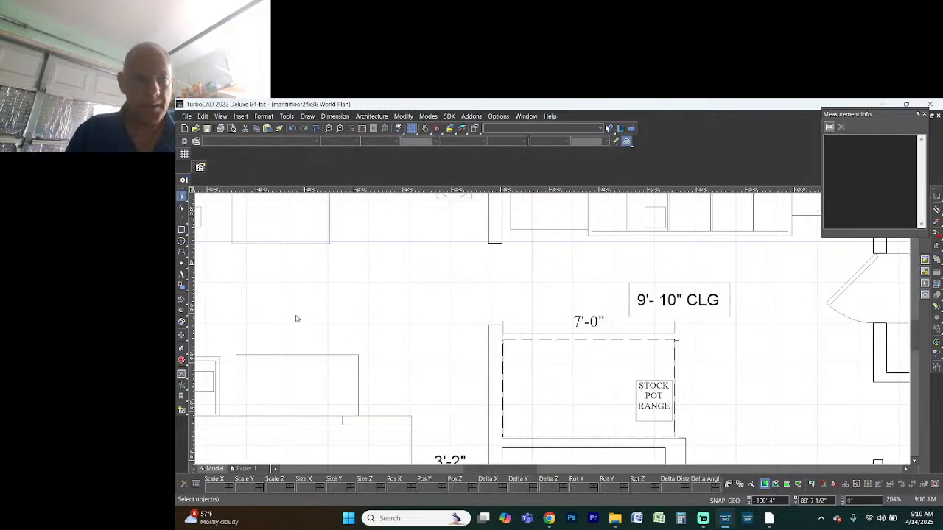
# Dimension the depth of the dashed outline between its two right corners, placing the dimension line to the right of the range
pyautogui.click(181, 335)
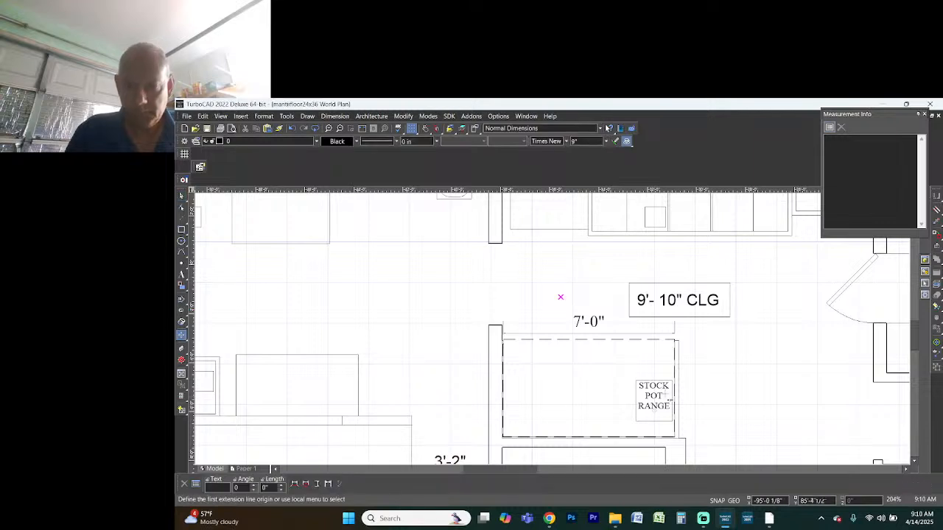
pyautogui.scroll(1, 558, 310)
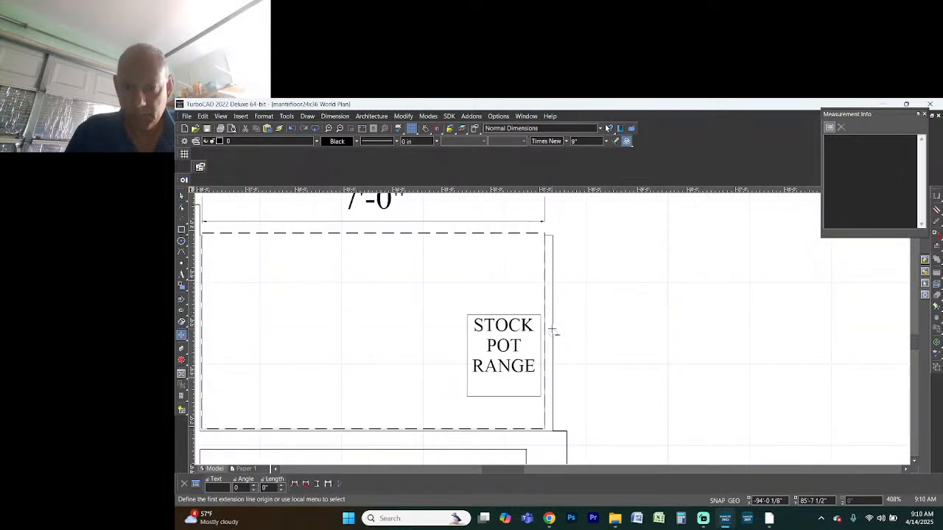
pyautogui.click(545, 234)
pyautogui.click(545, 429)
pyautogui.click(621, 417)
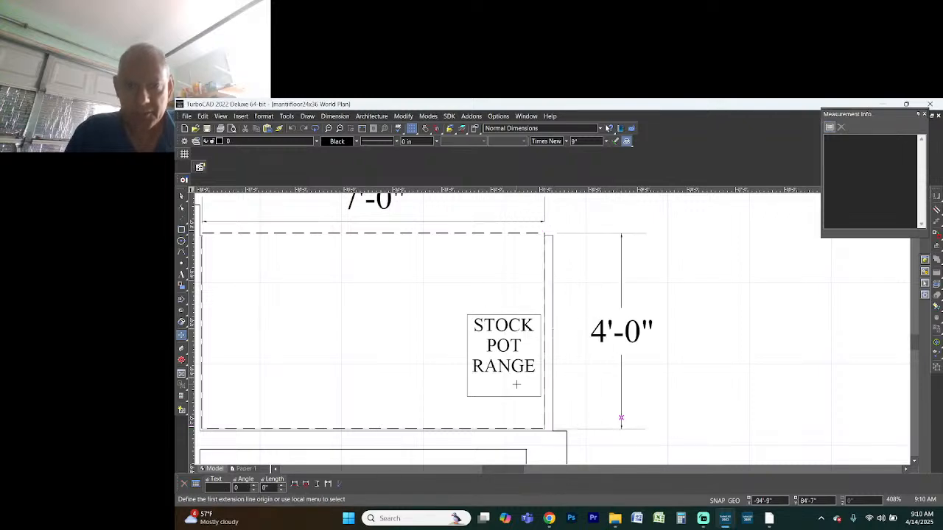
pyautogui.scroll(-3, 516, 384)
pyautogui.scroll(1, 538, 322)
pyautogui.press('Escape')
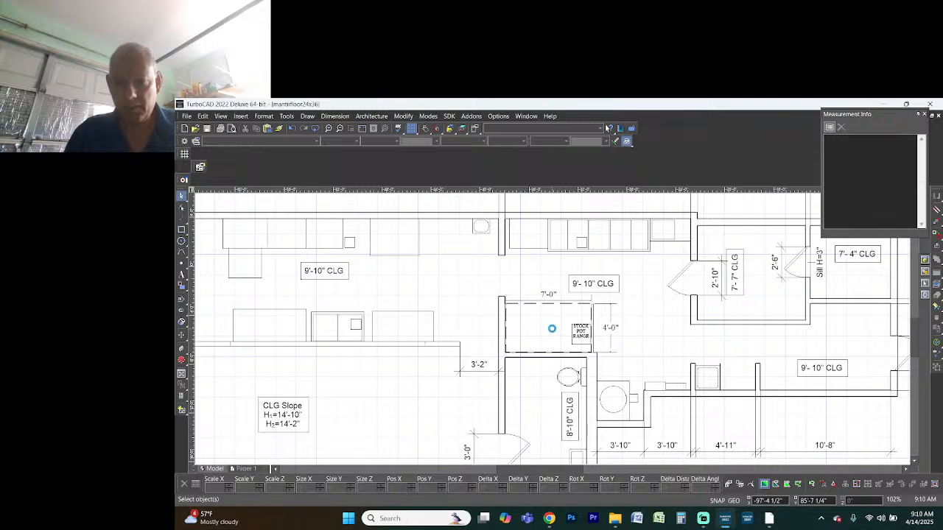
pyautogui.hotkey('ctrl', 'p')
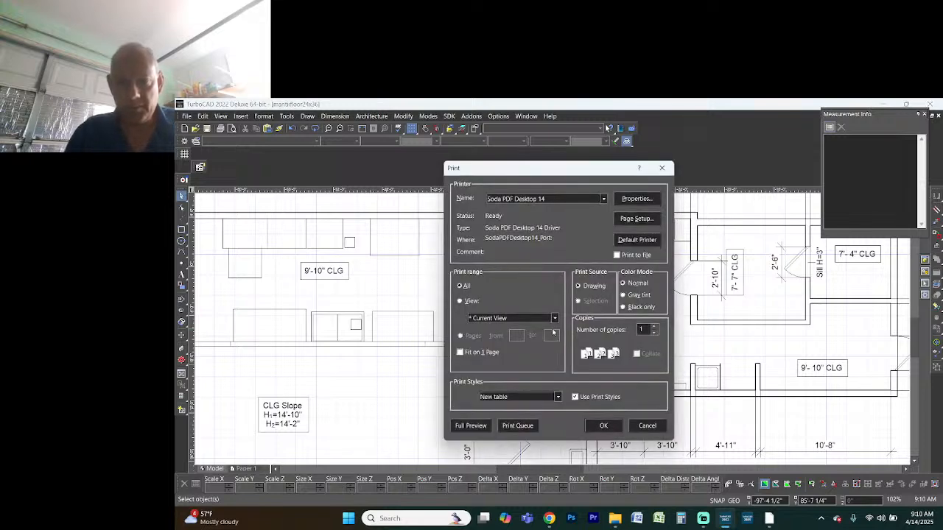
pyautogui.click(611, 427)
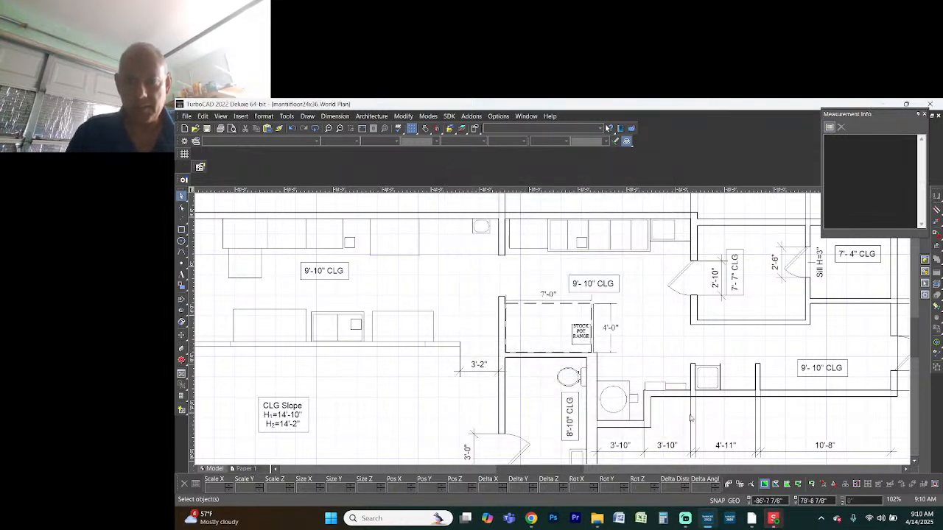
pyautogui.moveTo(773, 519)
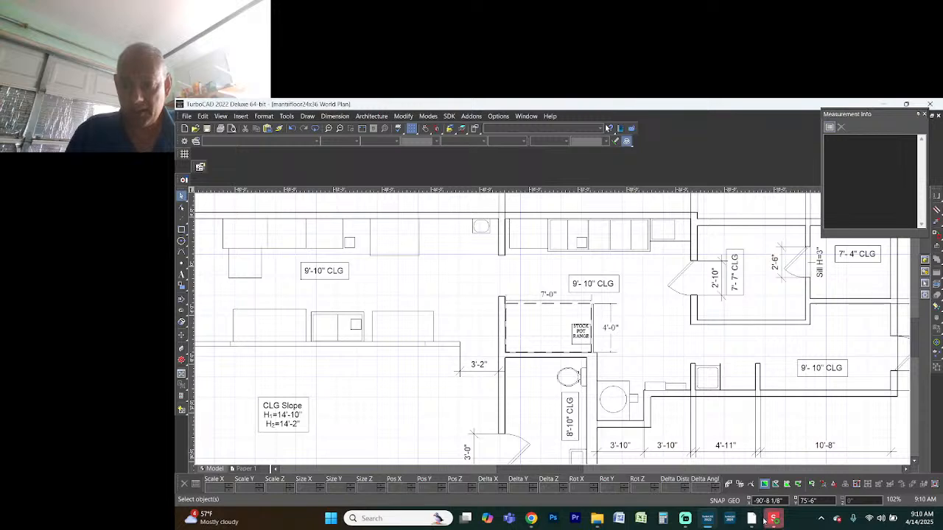
pyautogui.click(772, 518)
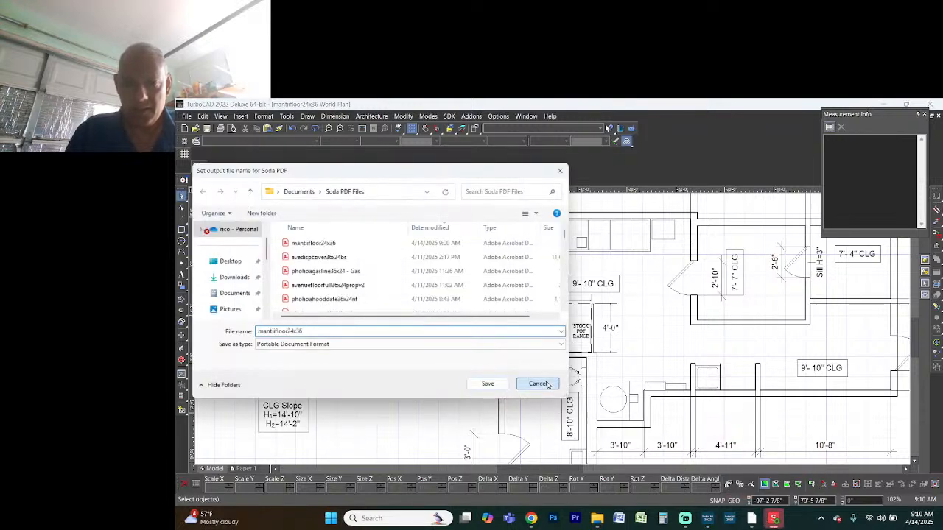
pyautogui.click(548, 384)
# Enter a two-line text label "(E)" and "UL COOKING HOOD" inside the dashed outline with a text height of 9"
pyautogui.scroll(2, 555, 313)
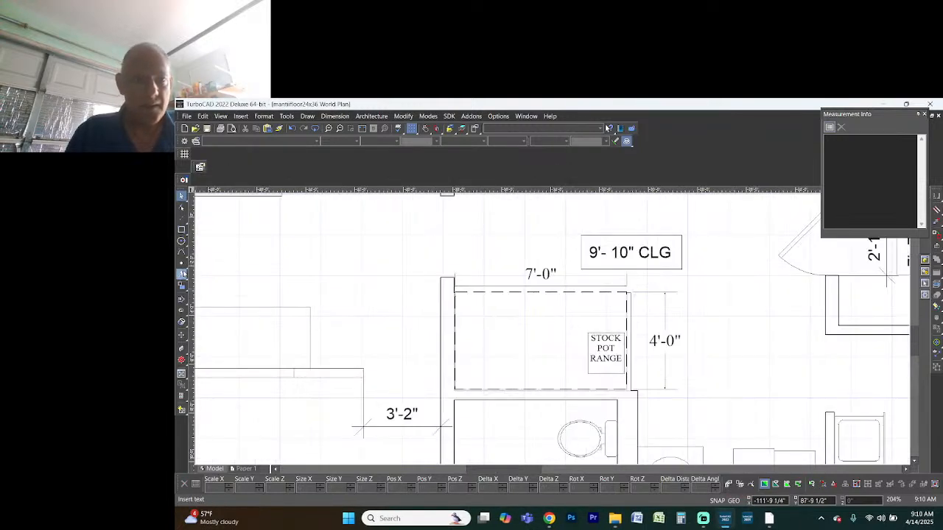
pyautogui.click(182, 274)
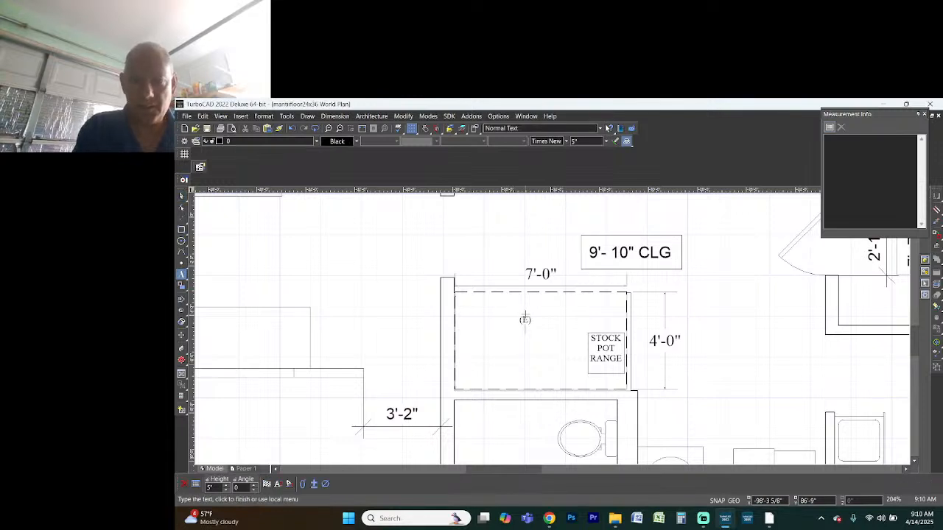
pyautogui.write('COOKING HOOD')
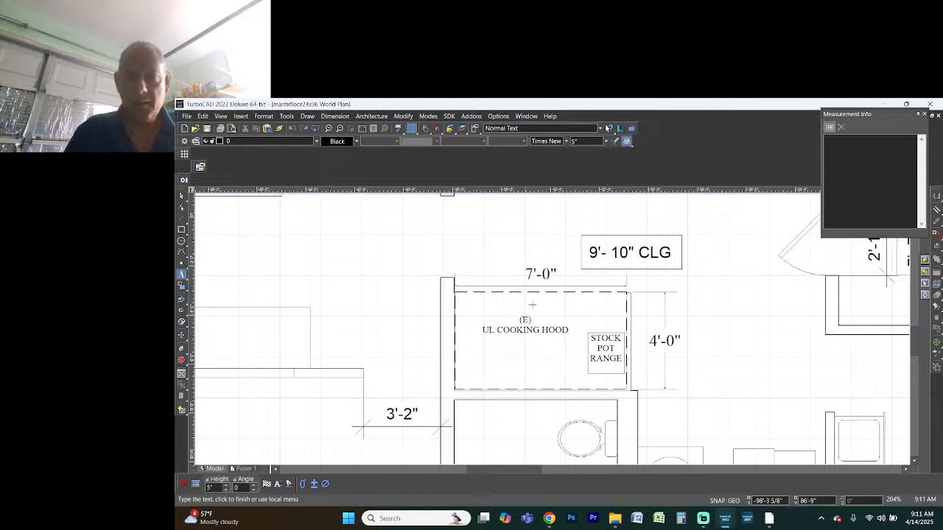
pyautogui.write('9')
pyautogui.press('Return')
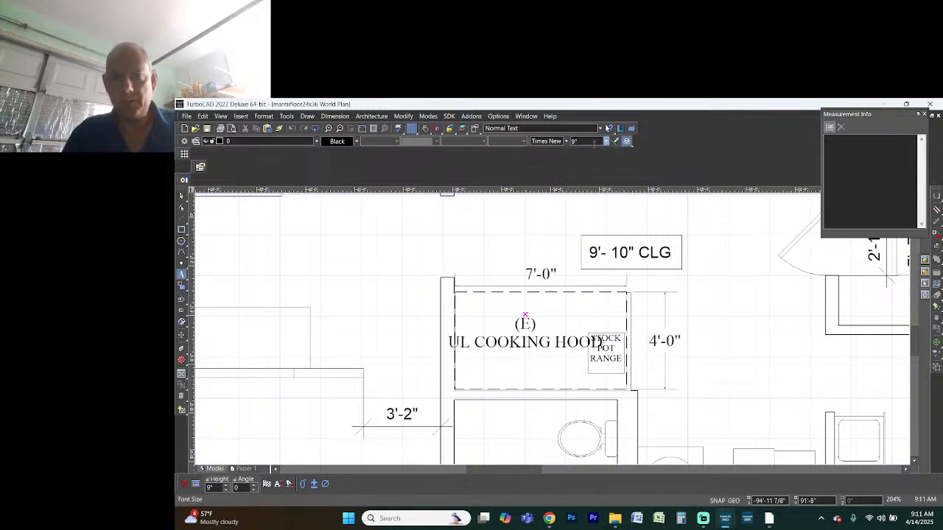
# Finish the cooking hood label and move it up and right, just under the dashed outline's upper edge and clear of the range label
pyautogui.click(546, 340)
pyautogui.press('space')
pyautogui.click(541, 338)
pyautogui.moveTo(541, 337); pyautogui.dragTo(553, 316)
pyautogui.click(371, 294)
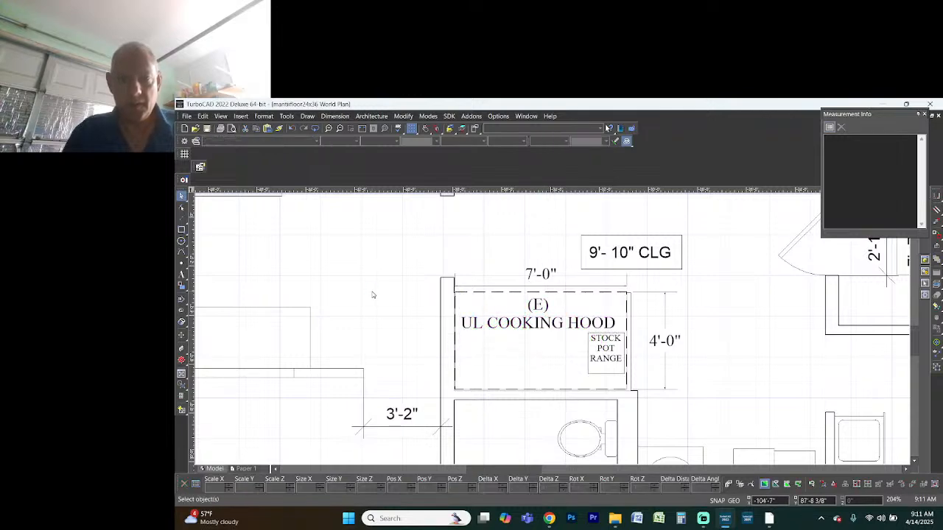
# Print the whole drawing to Soda PDF Desktop 14 as mantiifloor24x36, replacing the existing file, and close the resulting PDF
pyautogui.hotkey('ctrl', 'p')
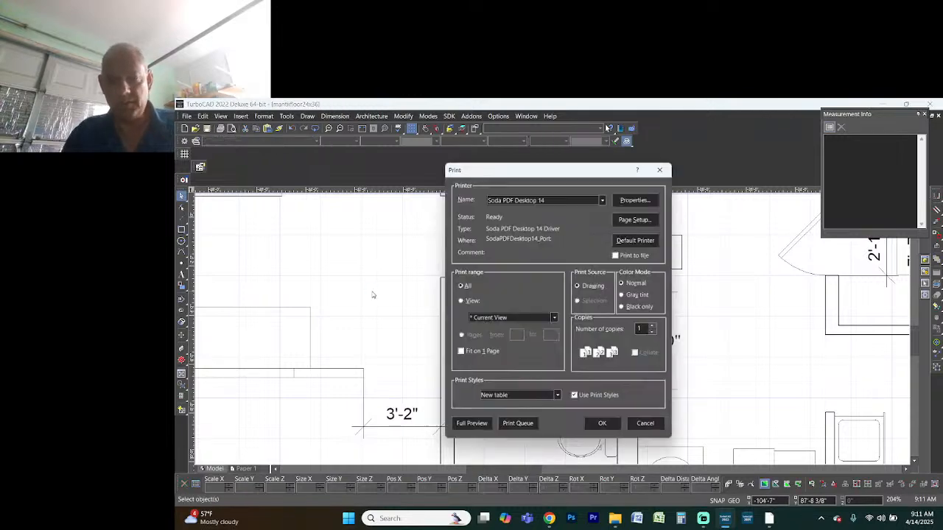
pyautogui.click(596, 426)
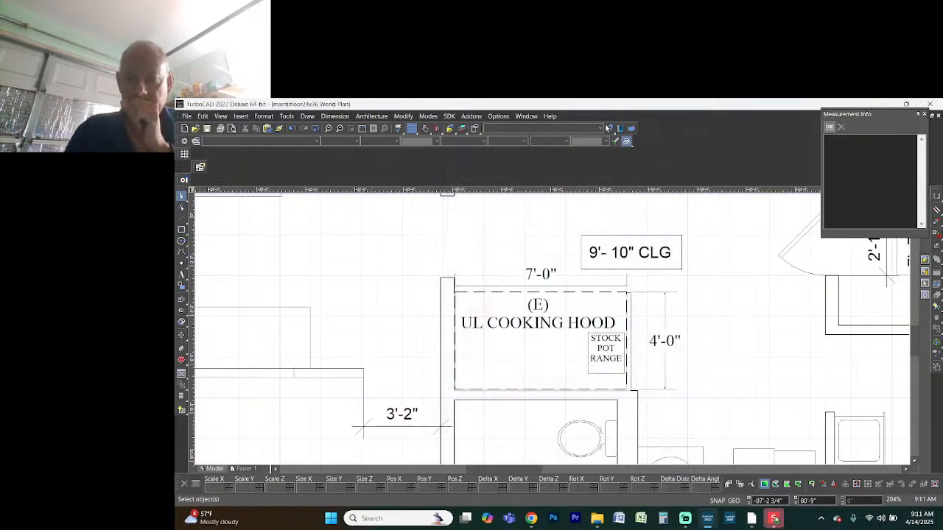
pyautogui.click(487, 383)
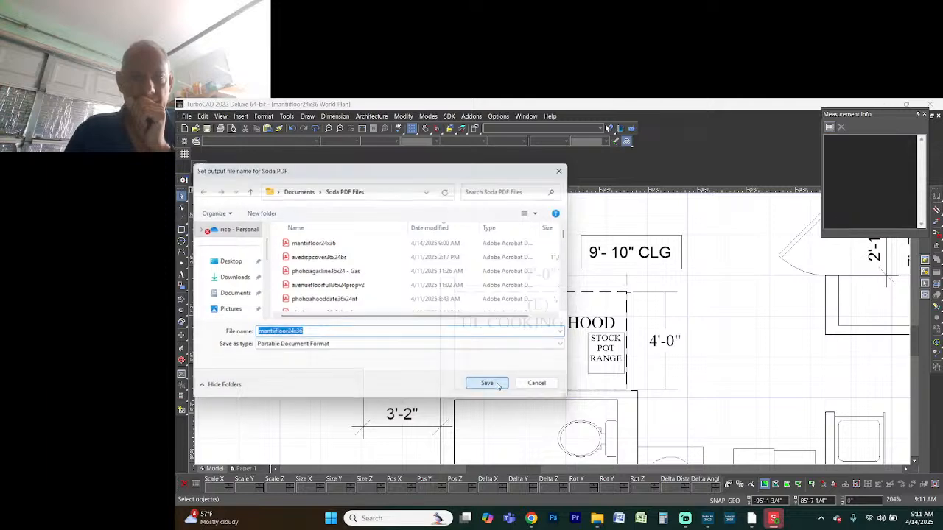
pyautogui.click(582, 311)
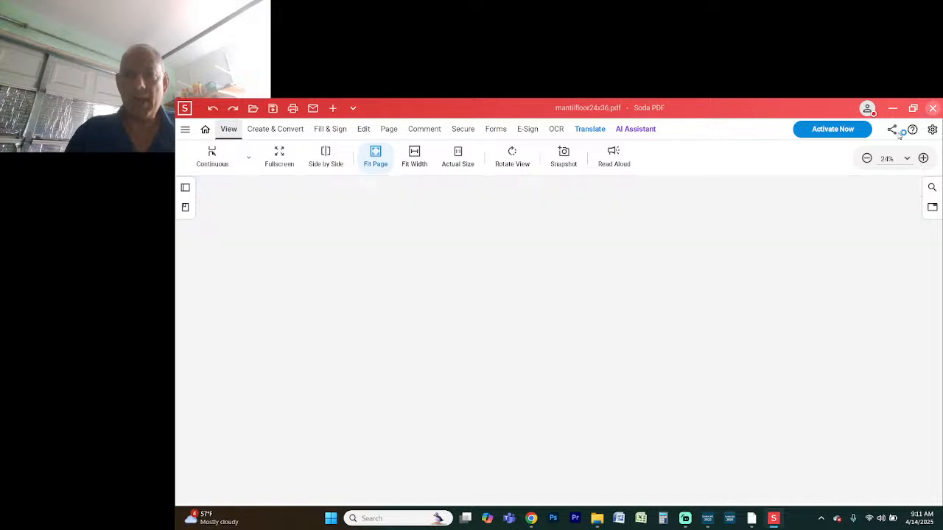
pyautogui.click(933, 108)
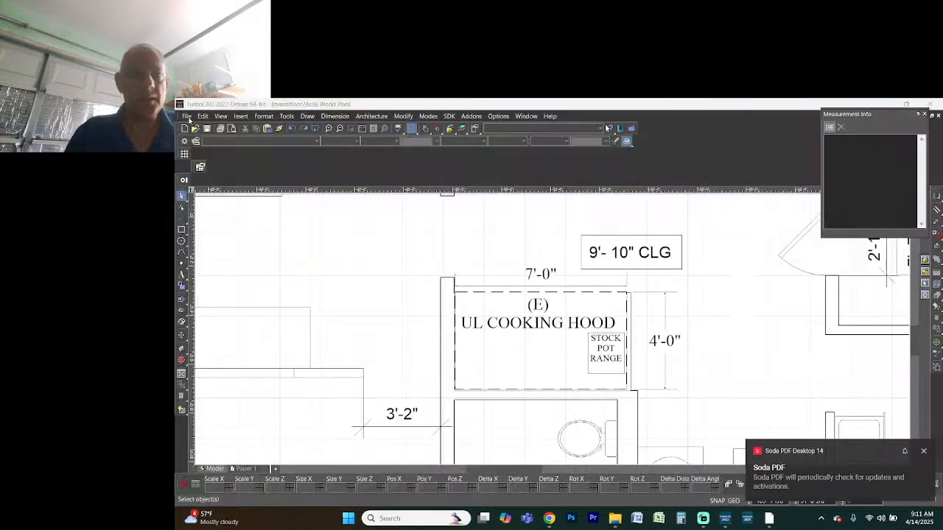
# Save a copy of the drawing as mantiifloor24x36prop in the Drawings folder, keeping the TurboCAD 2022 TCW format
pyautogui.click(188, 116)
pyautogui.click(206, 184)
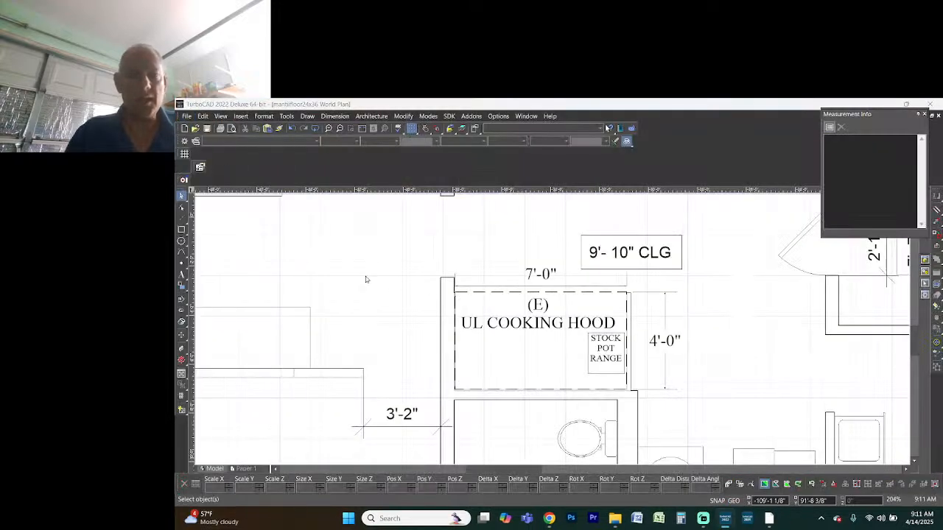
pyautogui.press('Right')
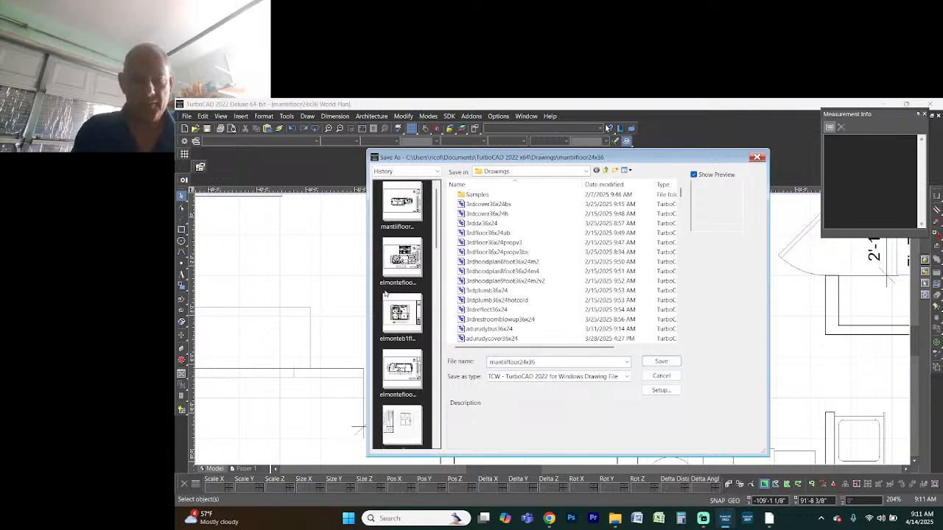
pyautogui.write('prop')
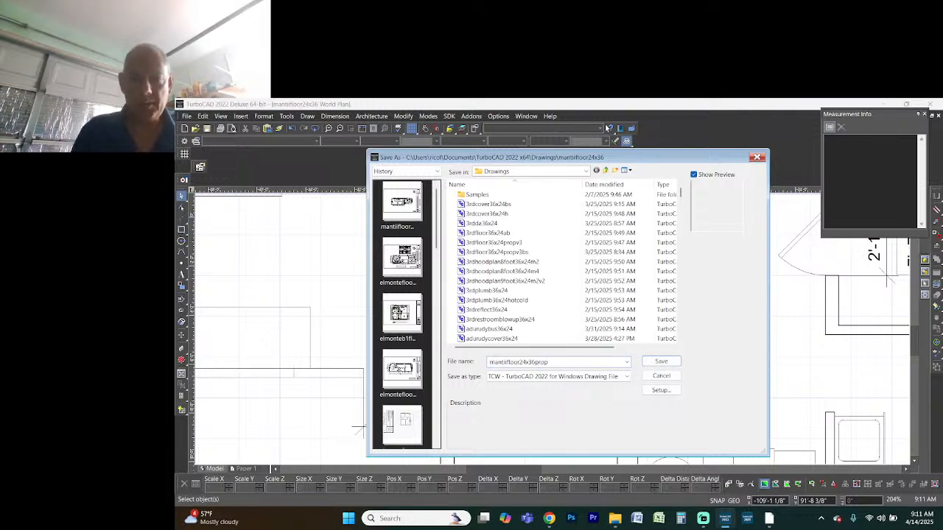
pyautogui.press('Return')
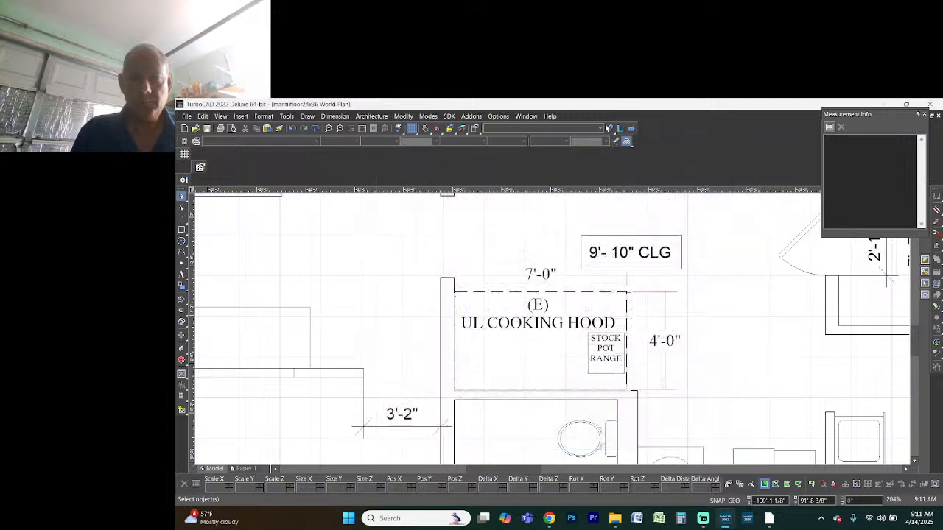
pyautogui.press('Return')
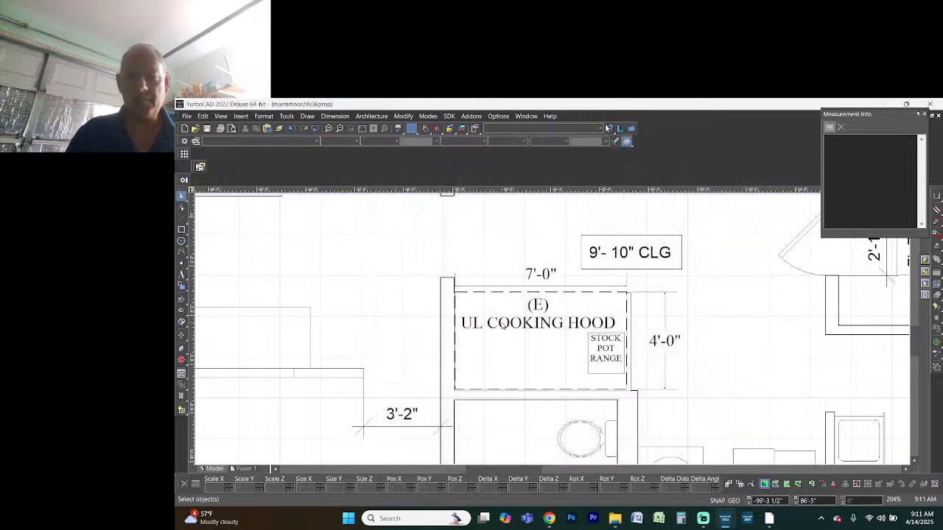
# Change the sheet title beside the date box from "AS - BUILT" to "PROPOSED FLOOR PLAN", keeping the 1/4" = 1' scale line
pyautogui.scroll(-3, 582, 350)
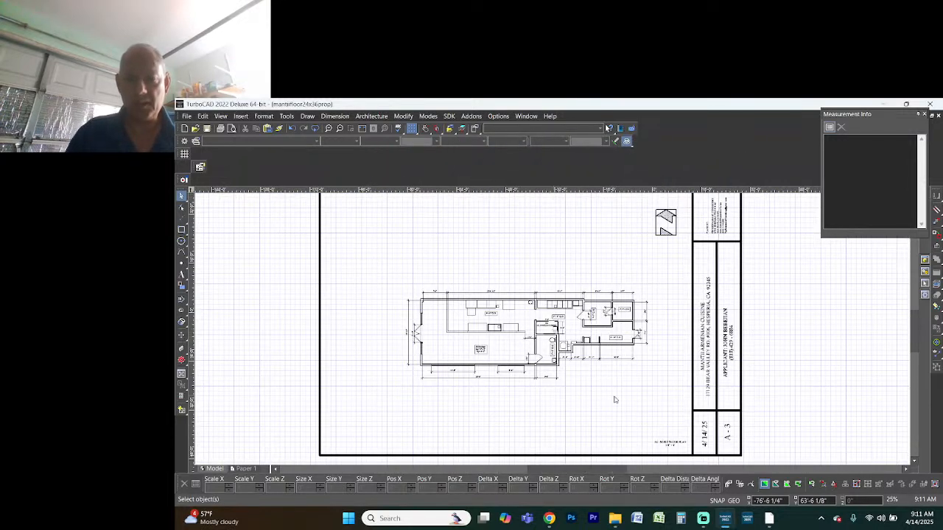
pyautogui.scroll(1, 652, 419)
pyautogui.scroll(-2, 552, 332)
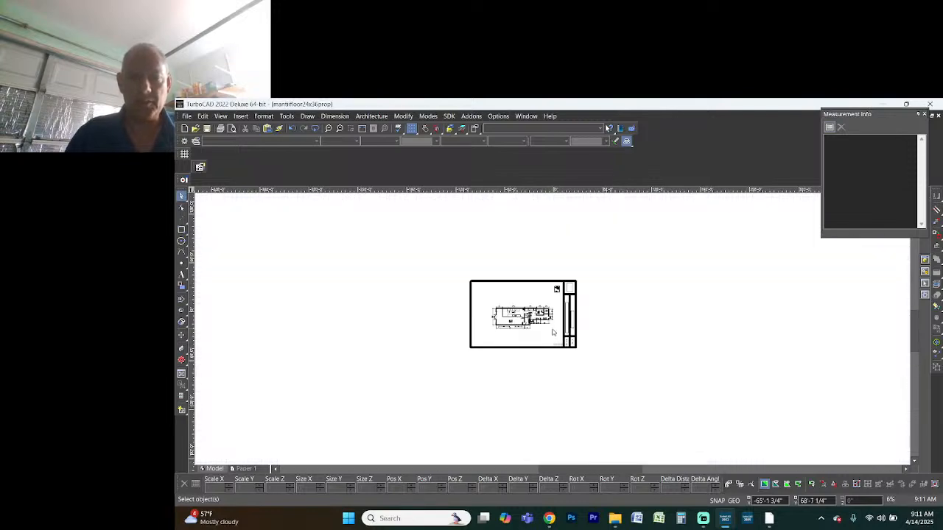
pyautogui.scroll(3, 554, 335)
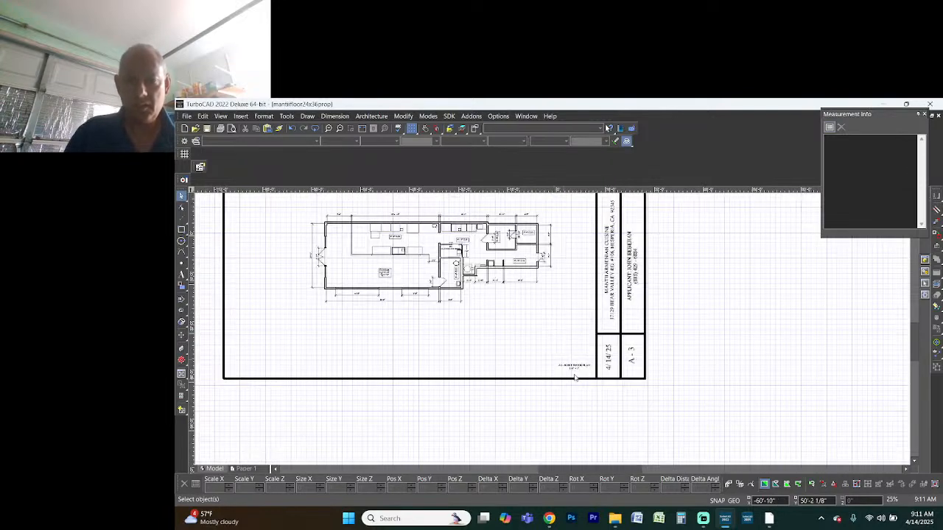
pyautogui.click(578, 366)
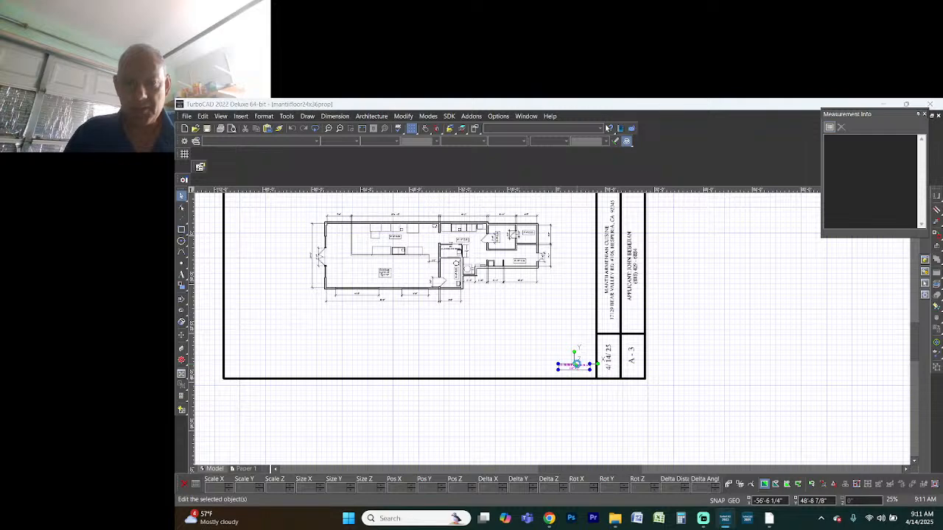
pyautogui.doubleClick(577, 366)
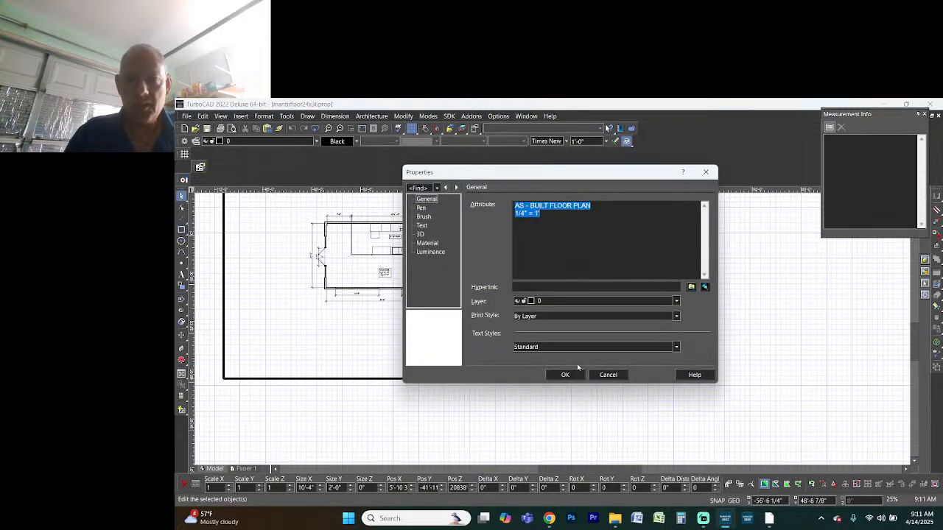
pyautogui.moveTo(550, 206); pyautogui.dragTo(502, 205)
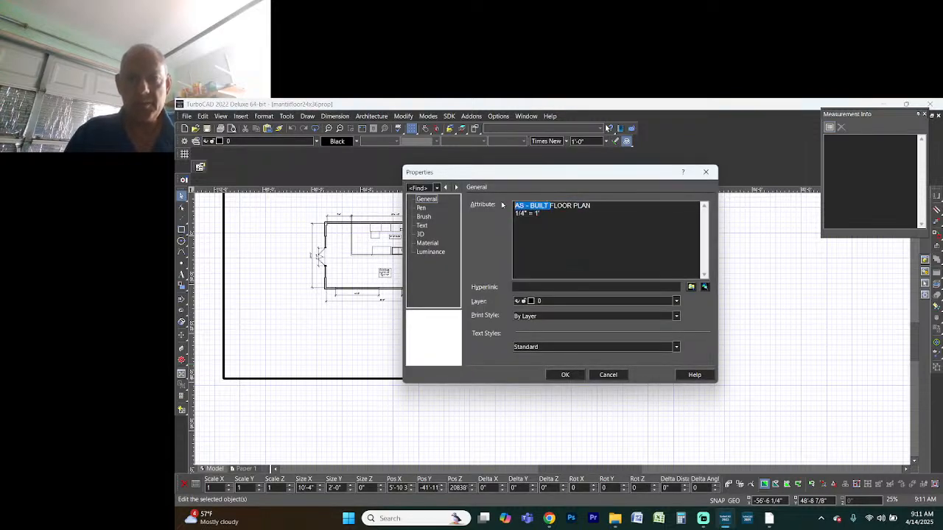
pyautogui.write('PROPOSE')
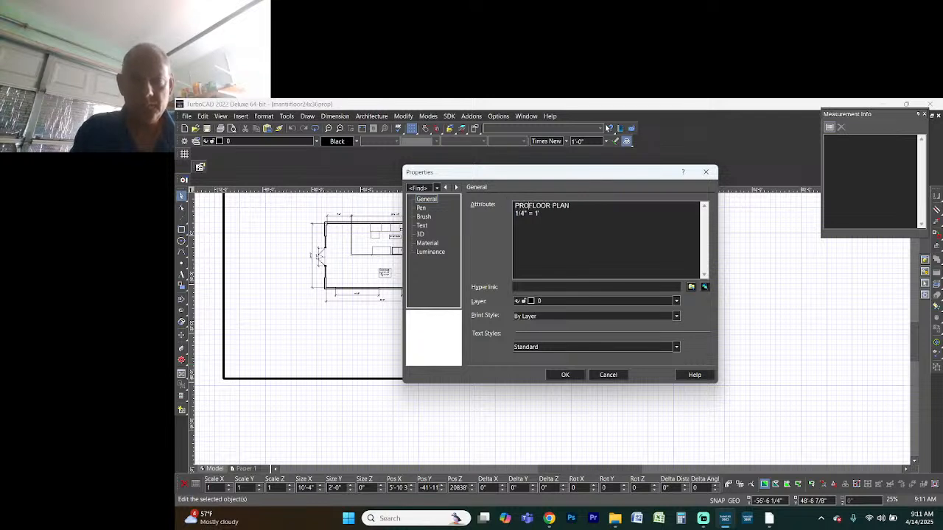
pyautogui.write('D')
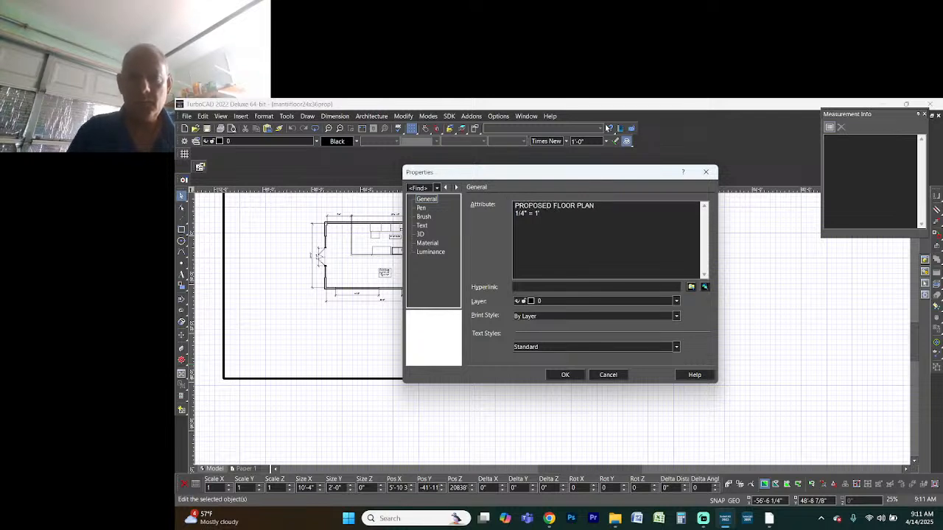
pyautogui.click(565, 375)
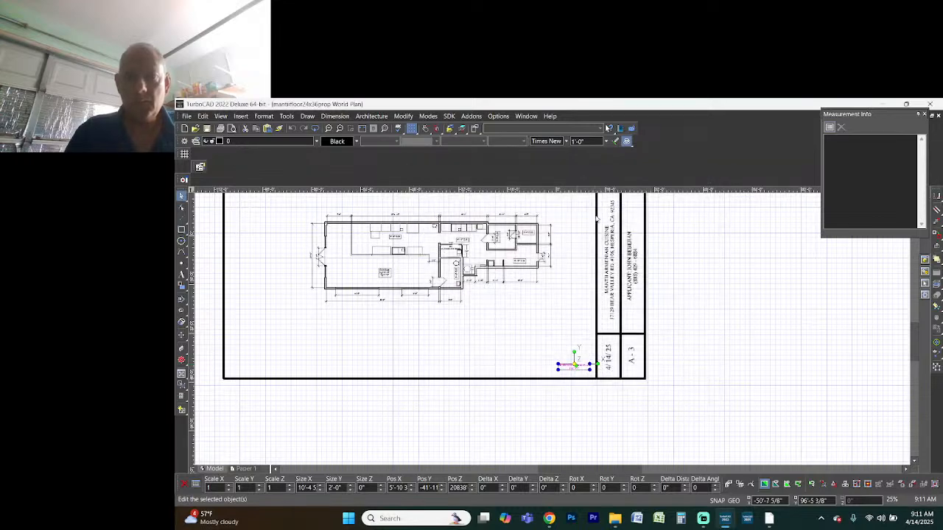
# Set the text height of the PROPOSED FLOOR PLAN sheet title to 15 inches
pyautogui.click(592, 141)
pyautogui.write('15')
pyautogui.press('Return')
pyautogui.scroll(2, 612, 372)
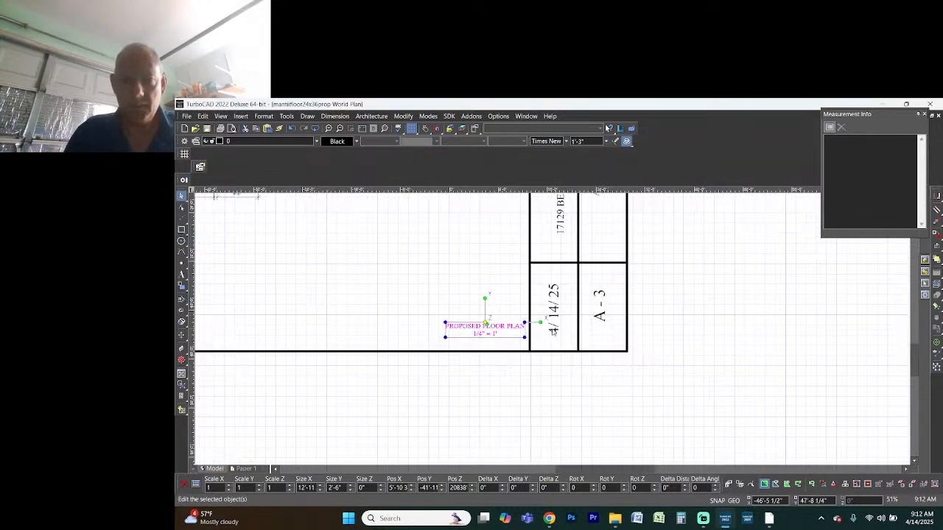
# Change the sheet number in the title block from A - 3 to A - 4
pyautogui.click(599, 309)
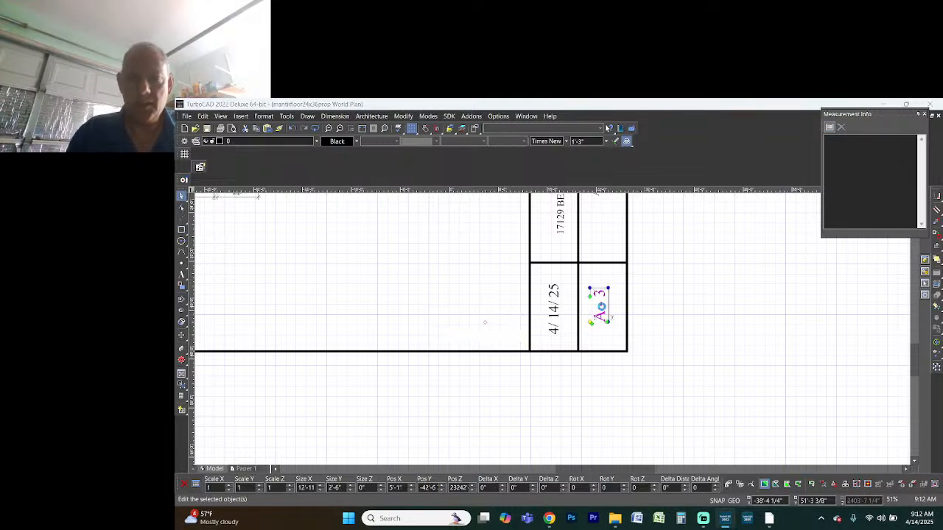
pyautogui.doubleClick(602, 307)
pyautogui.press('Right')
pyautogui.press('BackSpace')
pyautogui.write('4')
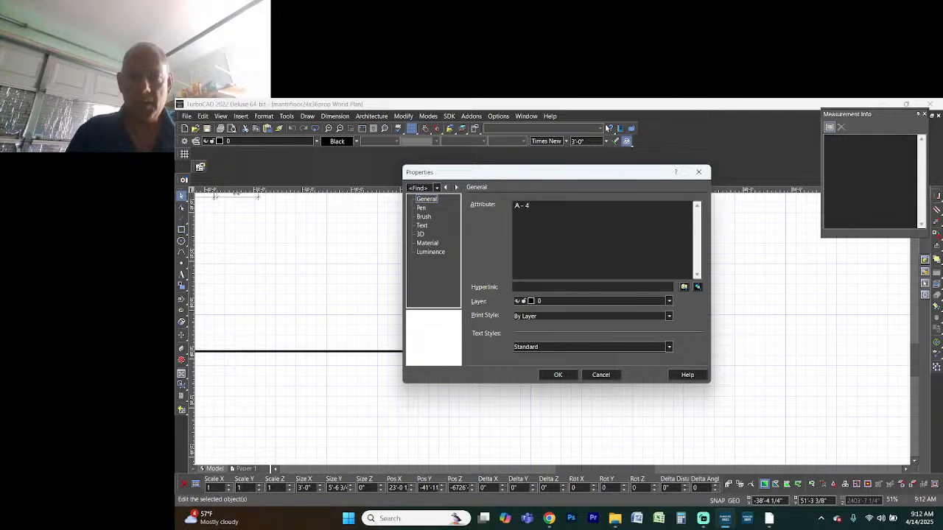
pyautogui.click(558, 375)
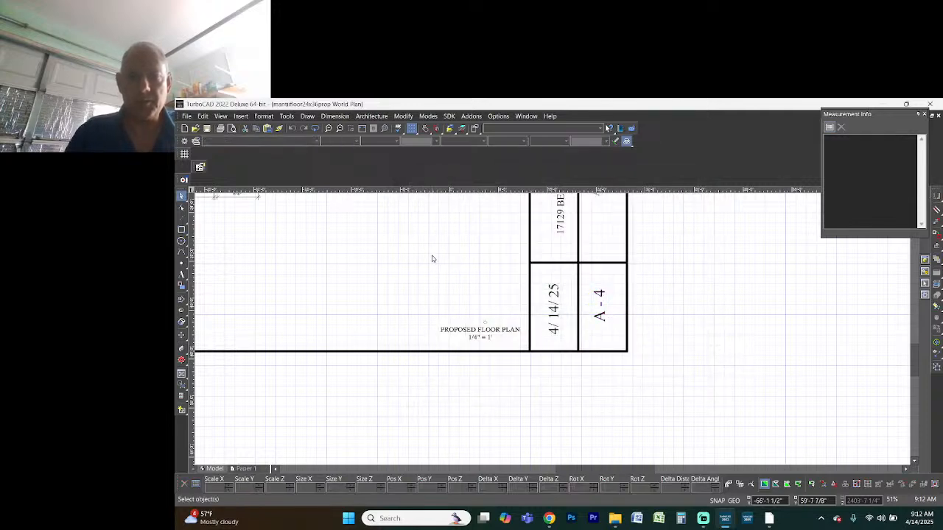
# Draw a 7' by 4' rectangle in the existing cooking hood outline's dashed line style, in the open floor area below the counters
pyautogui.scroll(-2, 433, 262)
pyautogui.scroll(1, 460, 252)
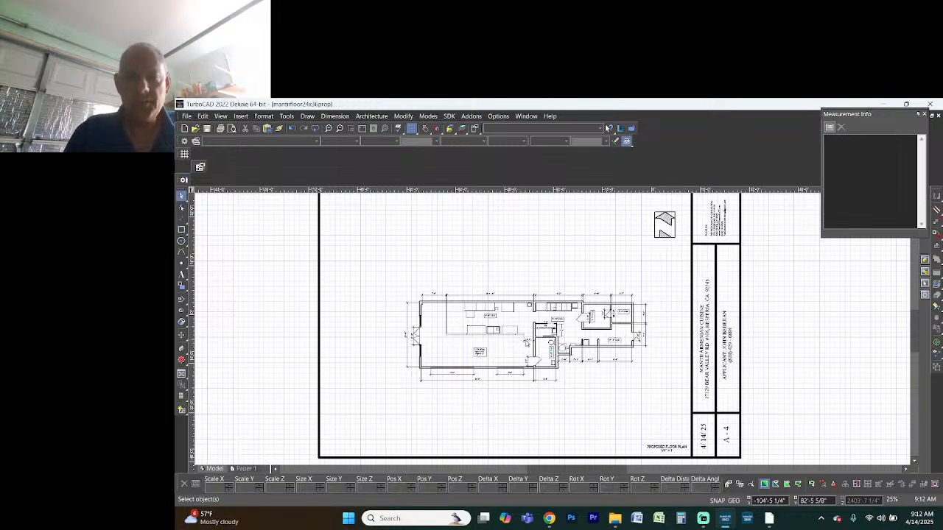
pyautogui.scroll(5, 525, 343)
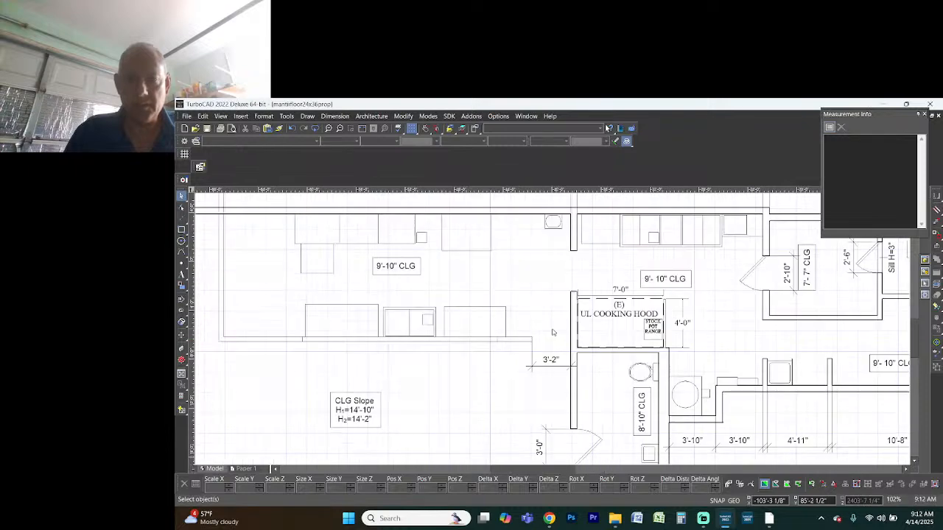
pyautogui.scroll(2, 552, 332)
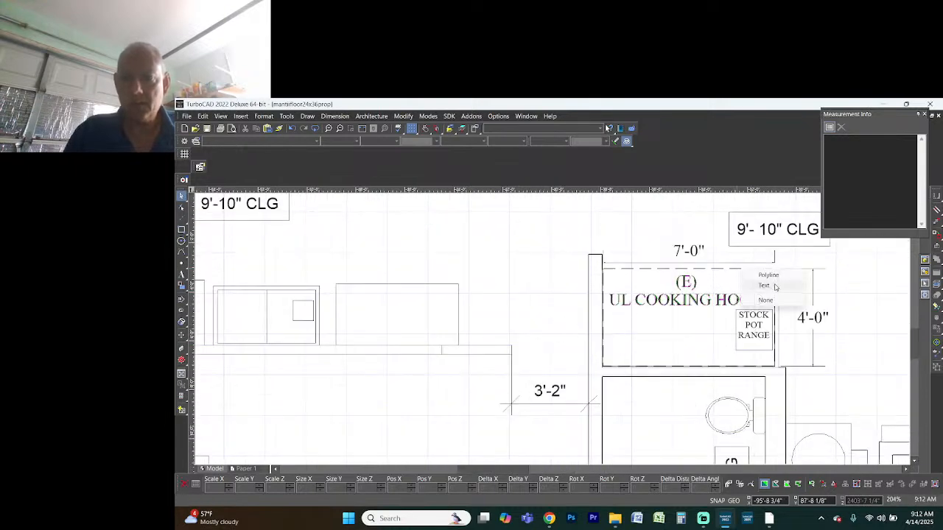
pyautogui.click(772, 275)
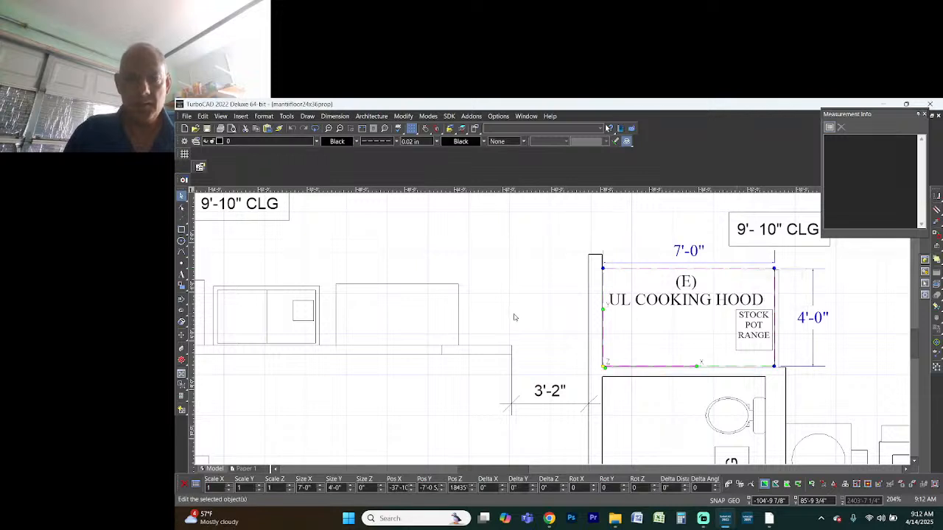
pyautogui.click(181, 229)
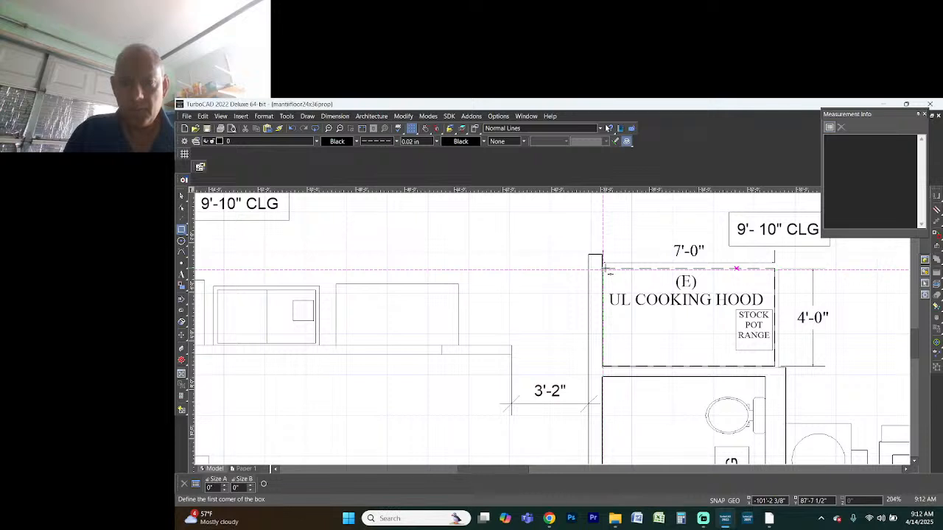
pyautogui.scroll(-2, 551, 329)
pyautogui.click(462, 366)
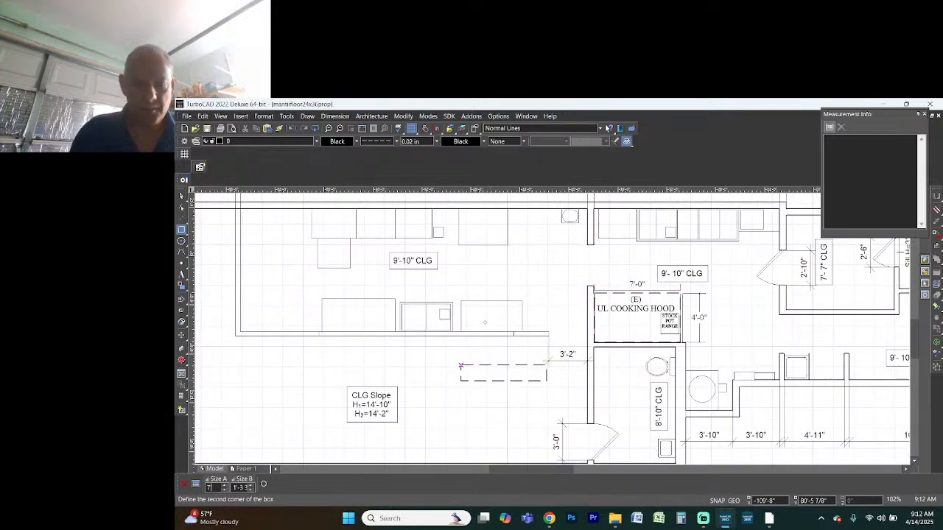
pyautogui.click(546, 414)
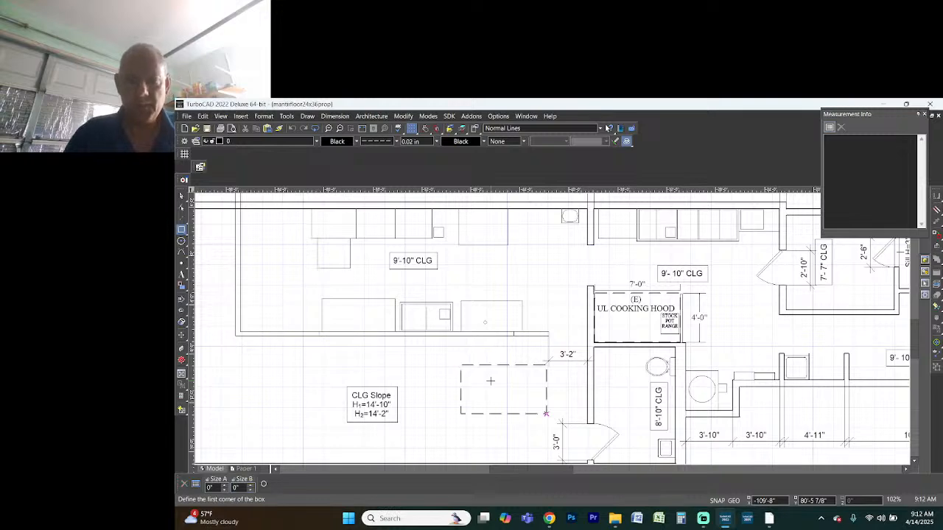
pyautogui.press('Escape')
# Check the thickness of the wall beside the existing cooking hood by inspecting its face and end lines
pyautogui.scroll(2, 505, 410)
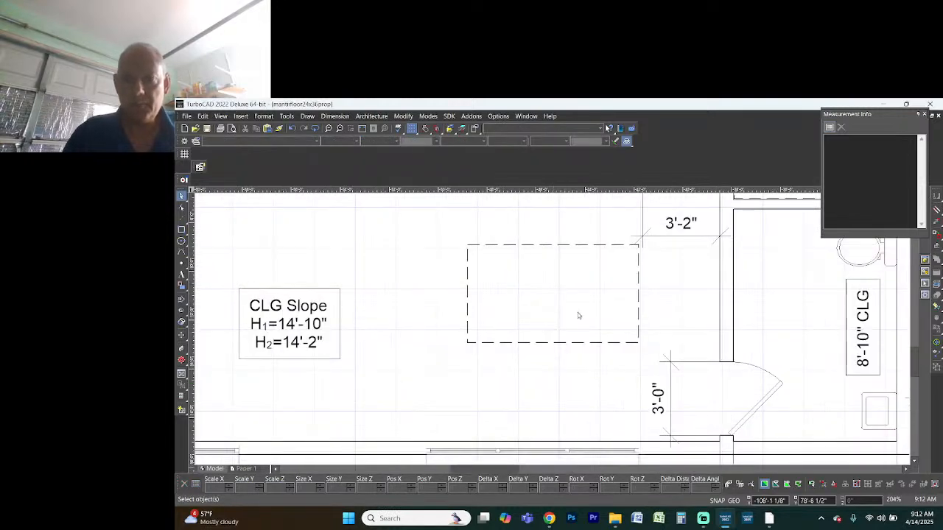
pyautogui.scroll(-2, 558, 327)
pyautogui.scroll(4, 552, 333)
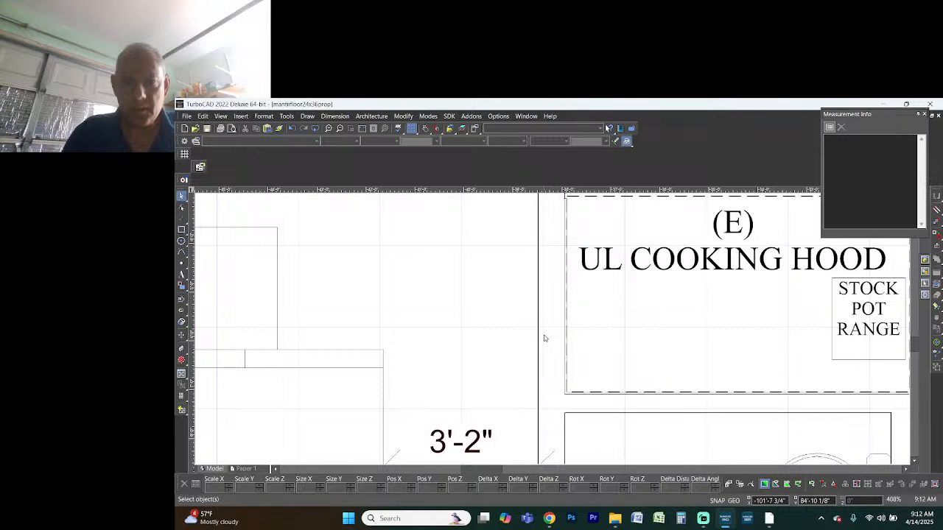
pyautogui.click(540, 338)
pyautogui.scroll(-2, 569, 316)
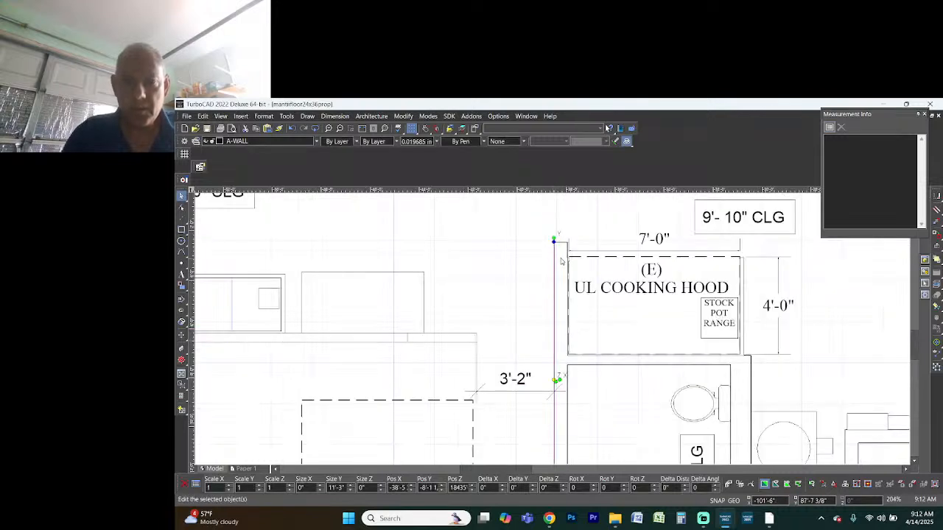
pyautogui.click(561, 240)
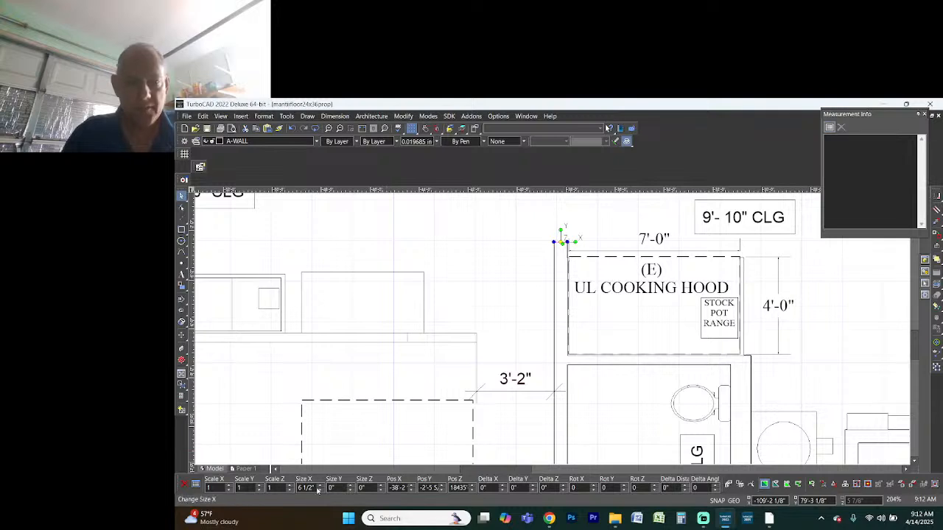
# Move the new dashed rectangle's lower-right corner onto the existing hood's lower-left corner, and shift it left by the 6 1/2" wall thickness
pyautogui.click(445, 399)
pyautogui.moveTo(446, 414); pyautogui.dragTo(500, 277)
pyautogui.scroll(1, 507, 341)
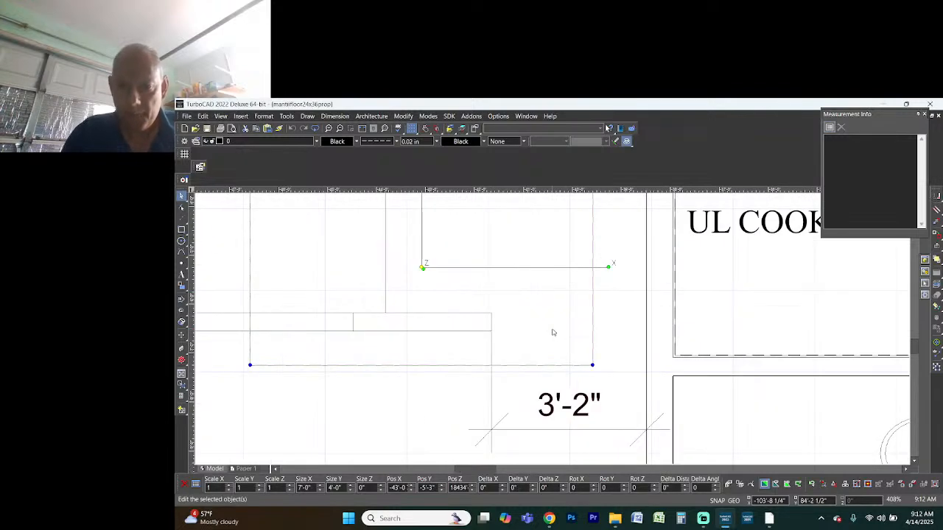
pyautogui.scroll(1, 553, 332)
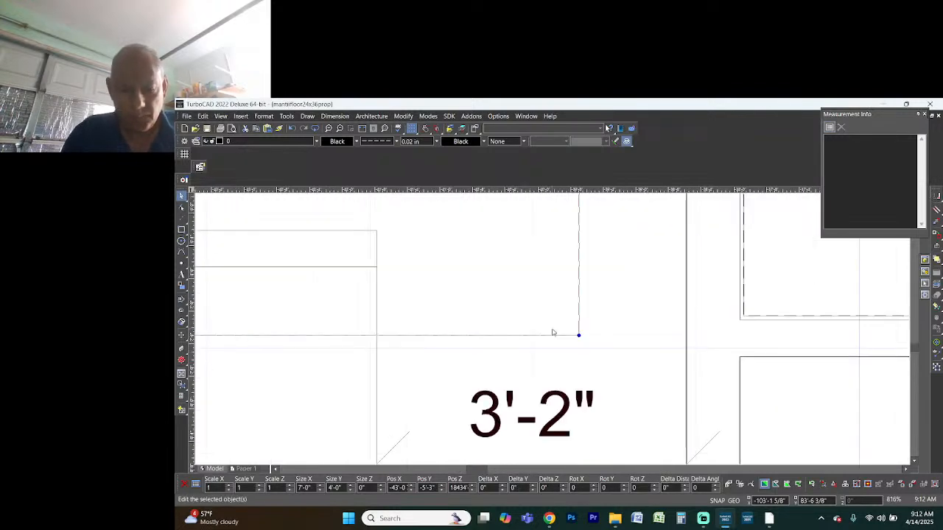
pyautogui.click(579, 335)
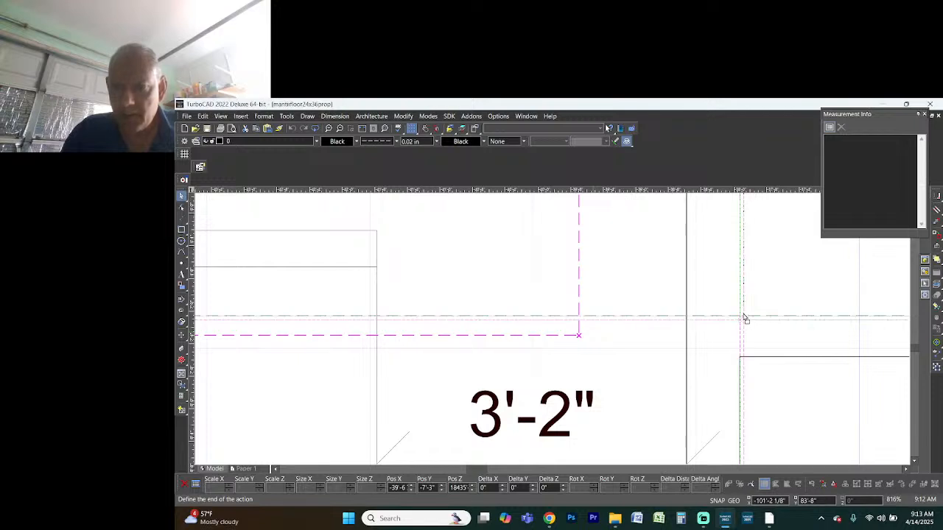
pyautogui.click(744, 319)
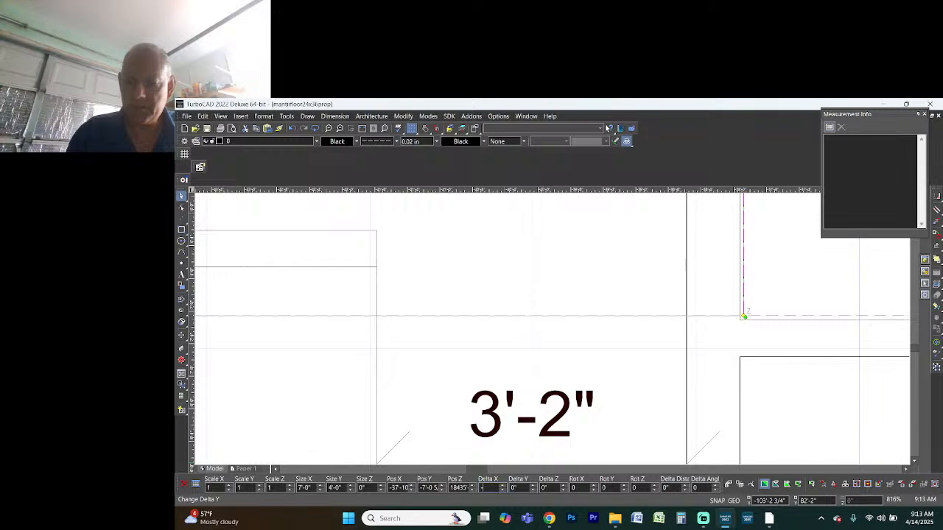
pyautogui.press('Return')
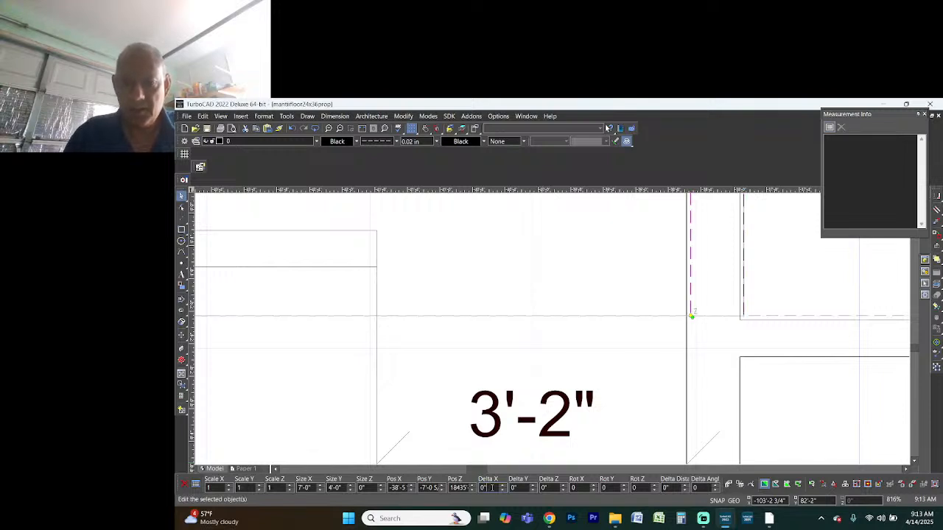
pyautogui.write('-1')
pyautogui.press('Return')
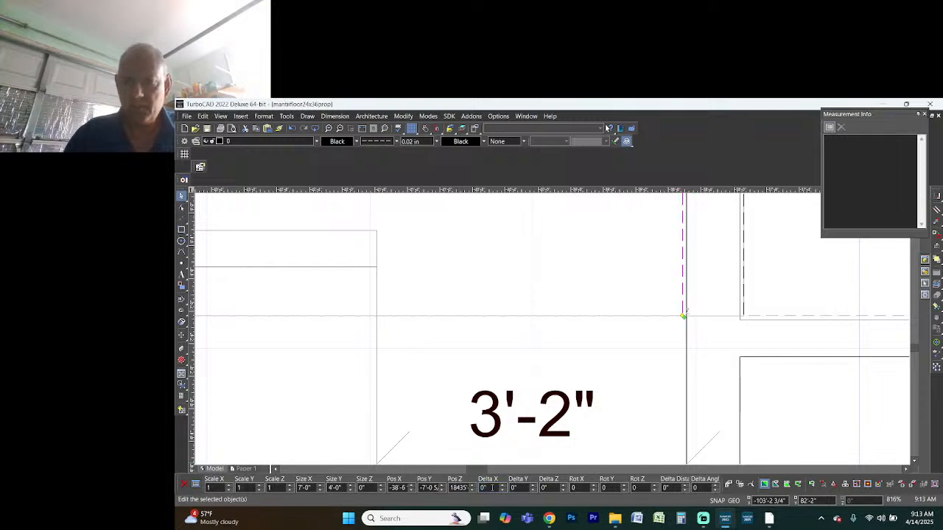
pyautogui.hotkey('ctrl', 'z')
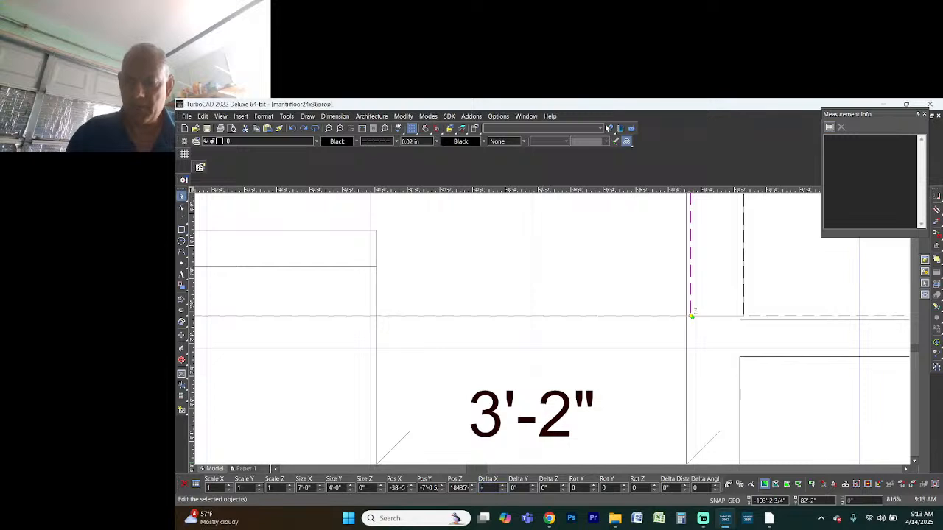
# Shift the new dashed hood rectangle another 0.5" left to meet the wall face, and deselect it
pyautogui.write('-.5')
pyautogui.press('Return')
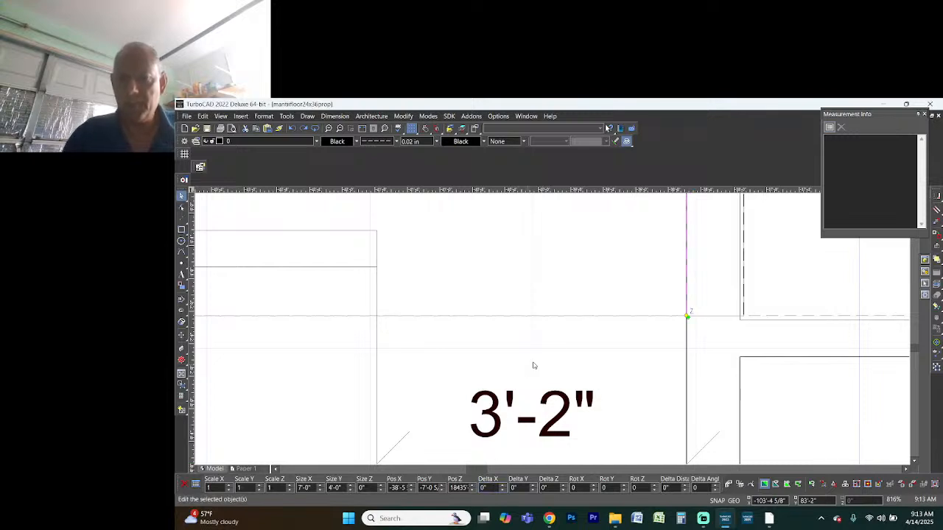
pyautogui.click(667, 338)
# Measure the horizontal gap between the existing hood's dashed edge and the adjacent wall line
pyautogui.scroll(1, 553, 331)
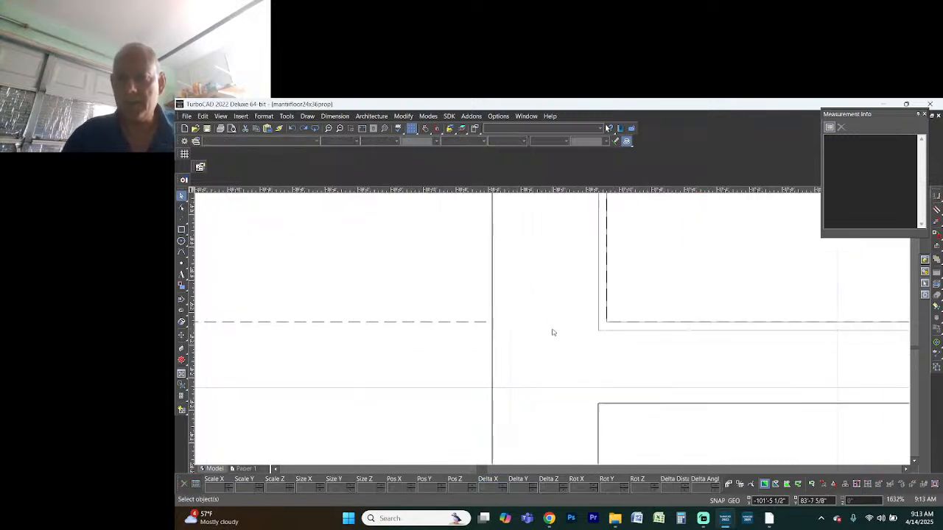
pyautogui.scroll(-2, 610, 294)
pyautogui.scroll(-2, 564, 283)
pyautogui.scroll(6, 551, 328)
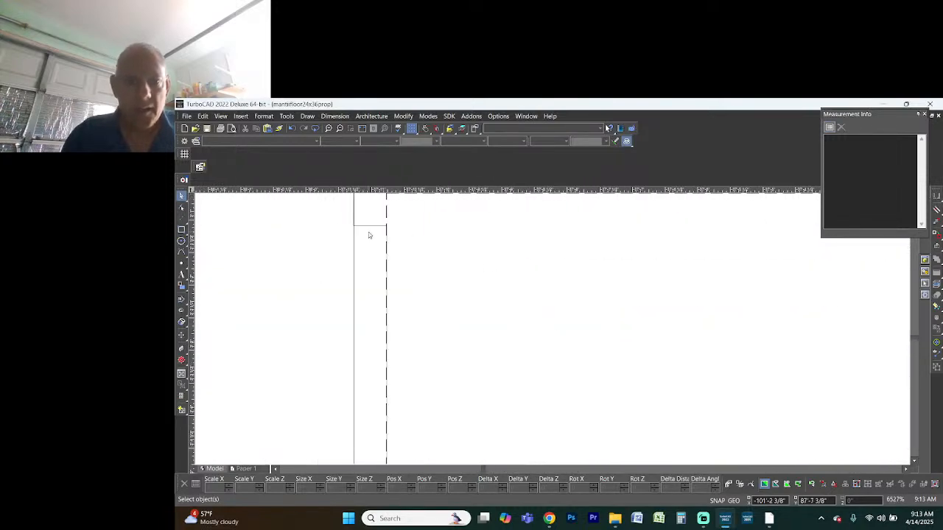
pyautogui.click(368, 227)
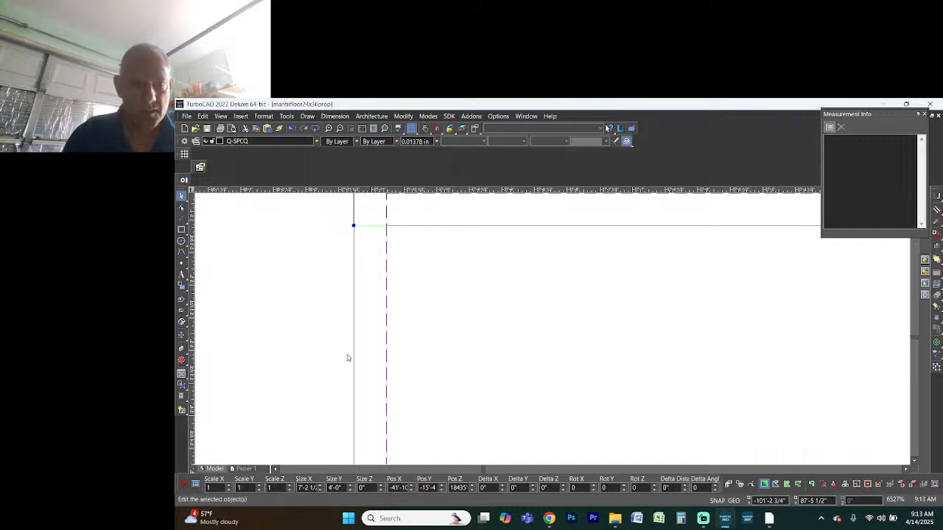
pyautogui.click(402, 204)
pyautogui.click(398, 128)
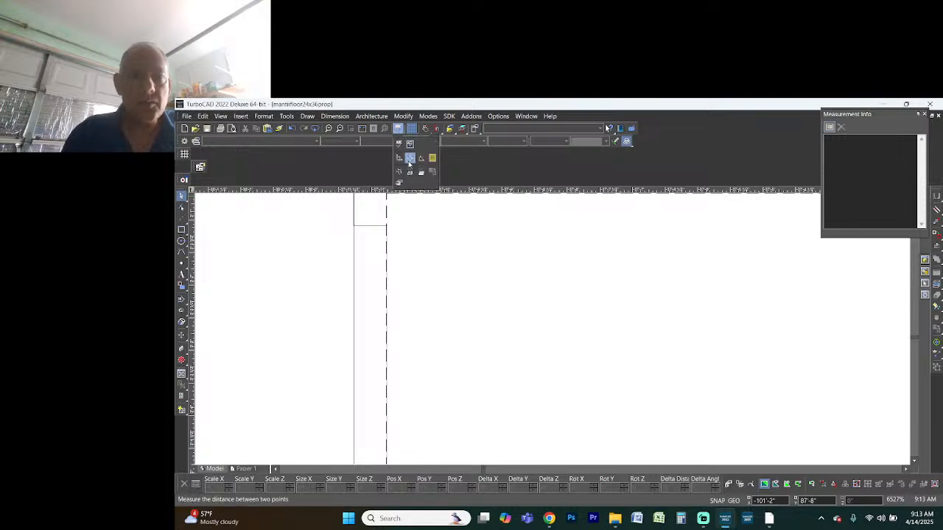
pyautogui.click(409, 160)
pyautogui.click(386, 225)
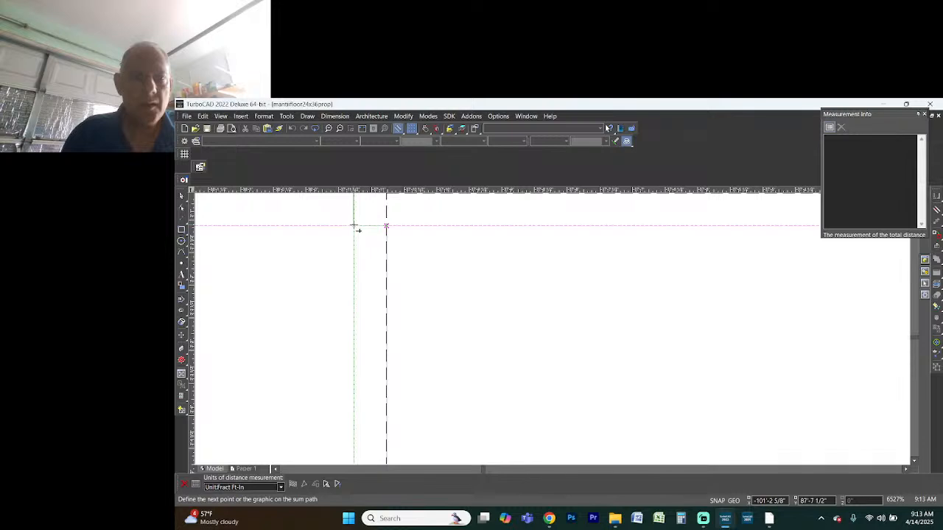
pyautogui.click(352, 225)
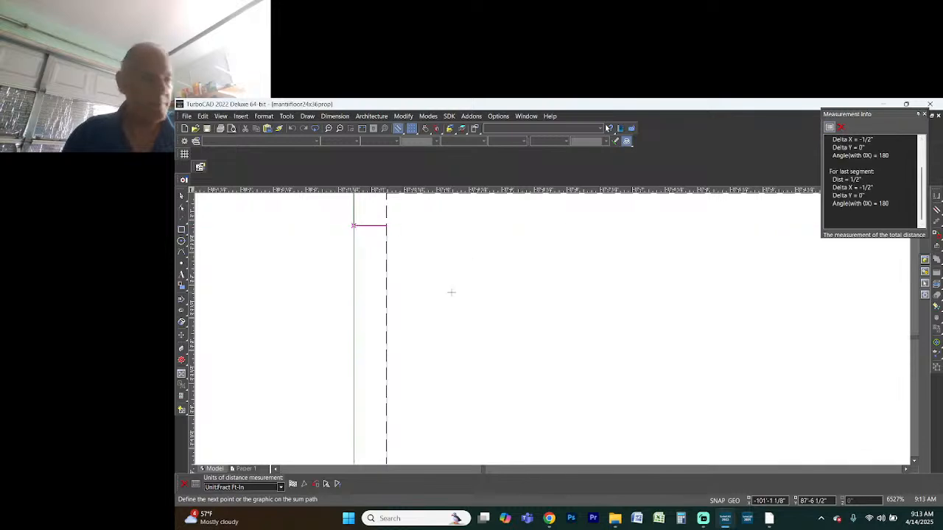
# Start the Wall tool and review its thickness and reference-side settings in the wall properties, keeping them as set
pyautogui.scroll(-2, 552, 329)
pyautogui.scroll(-3, 552, 329)
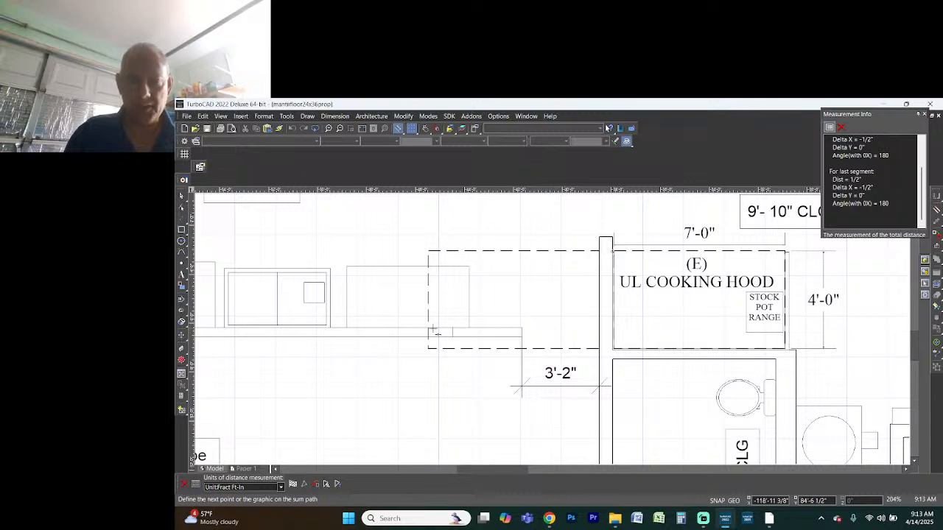
pyautogui.scroll(1, 551, 328)
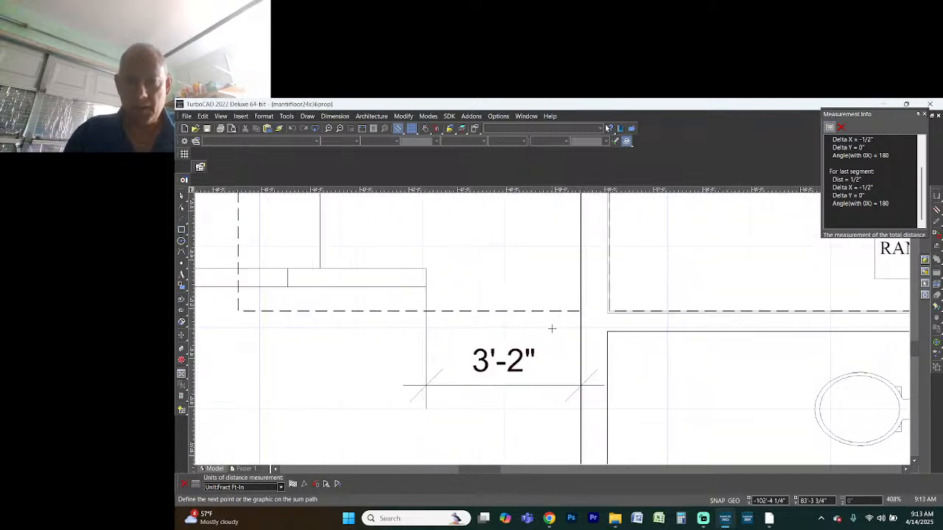
pyautogui.click(182, 348)
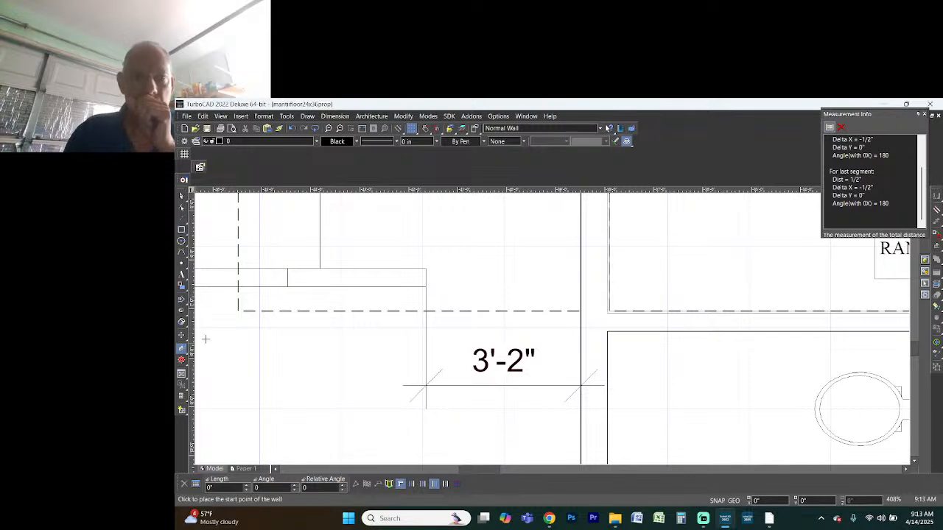
pyautogui.rightClick(287, 341)
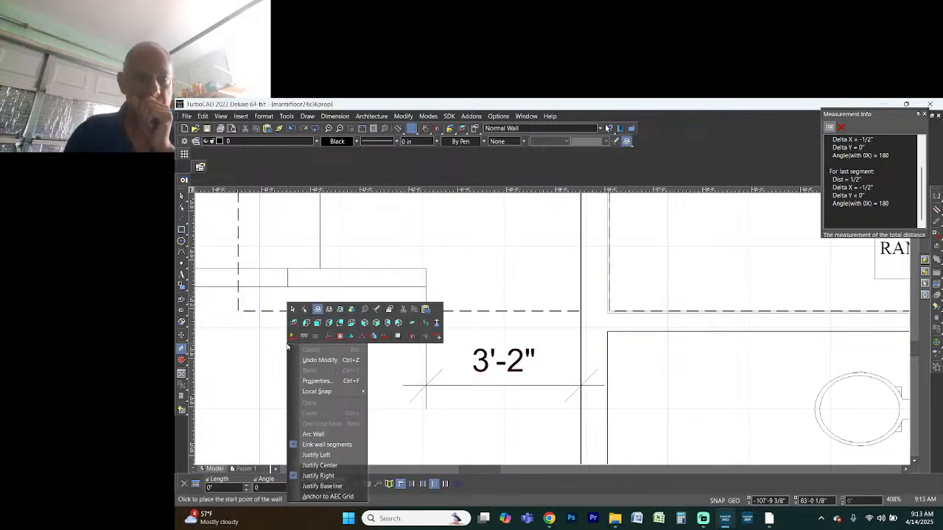
pyautogui.click(303, 382)
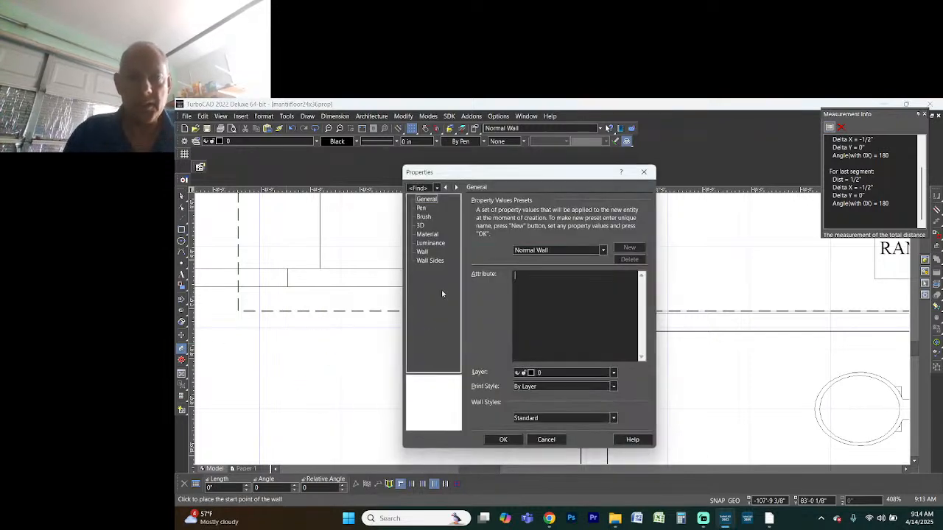
pyautogui.click(422, 252)
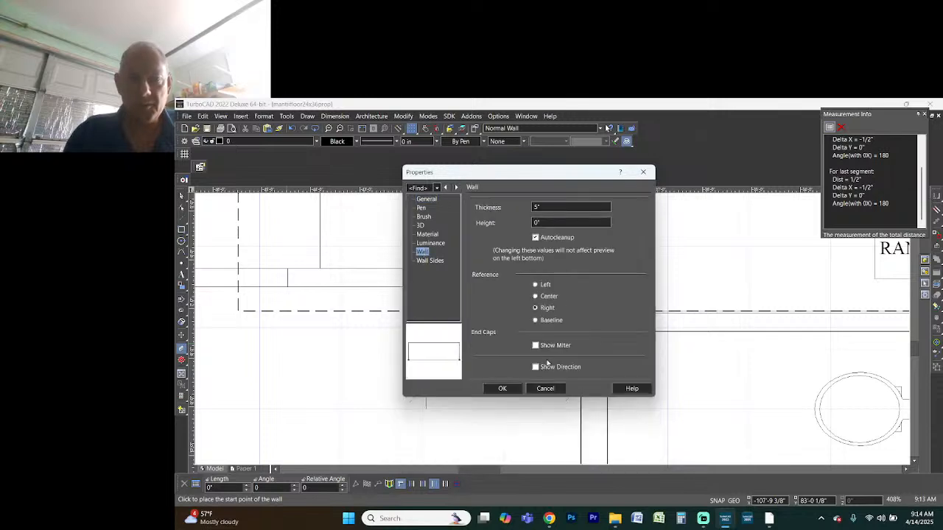
pyautogui.click(502, 388)
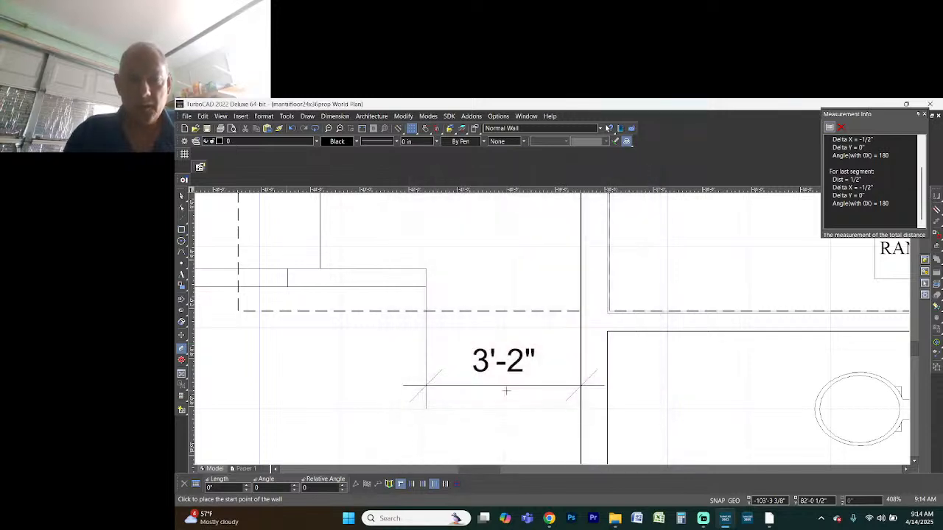
# Draw a 7'-0" wall along the new dashed hood's lower edge from the existing wall, continuing 2'-0" up its left edge
pyautogui.click(581, 312)
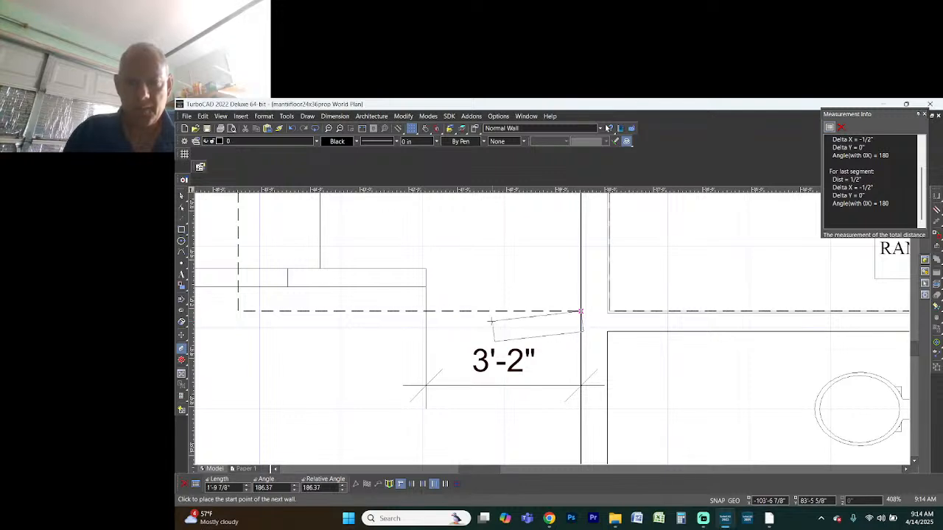
pyautogui.click(239, 312)
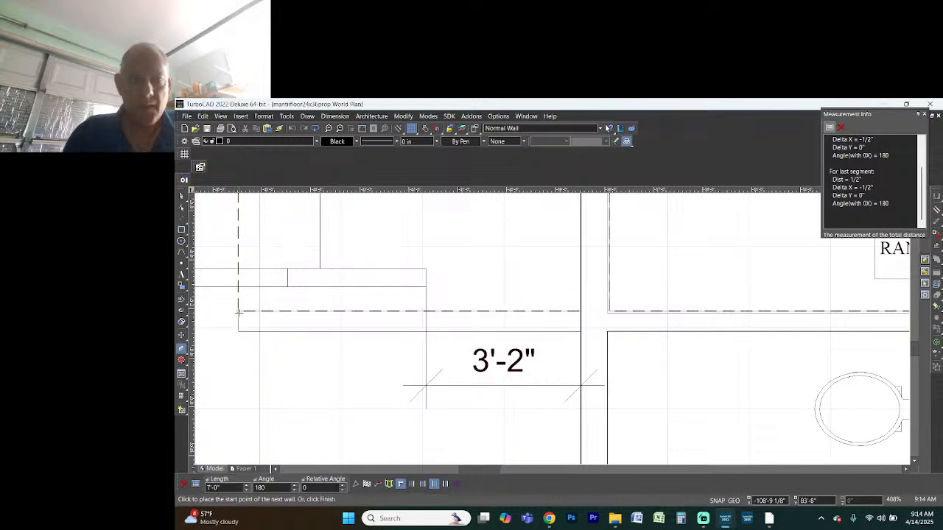
pyautogui.scroll(-2, 239, 312)
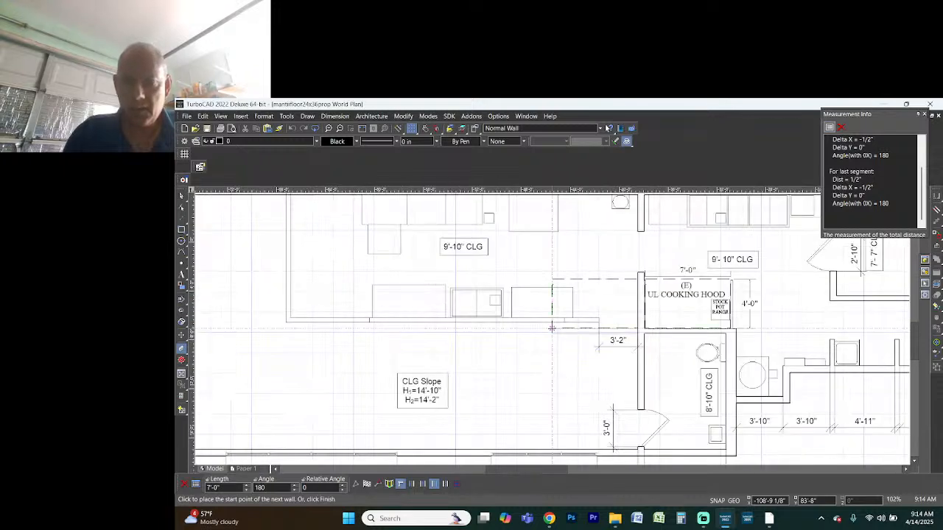
pyautogui.scroll(2, 551, 327)
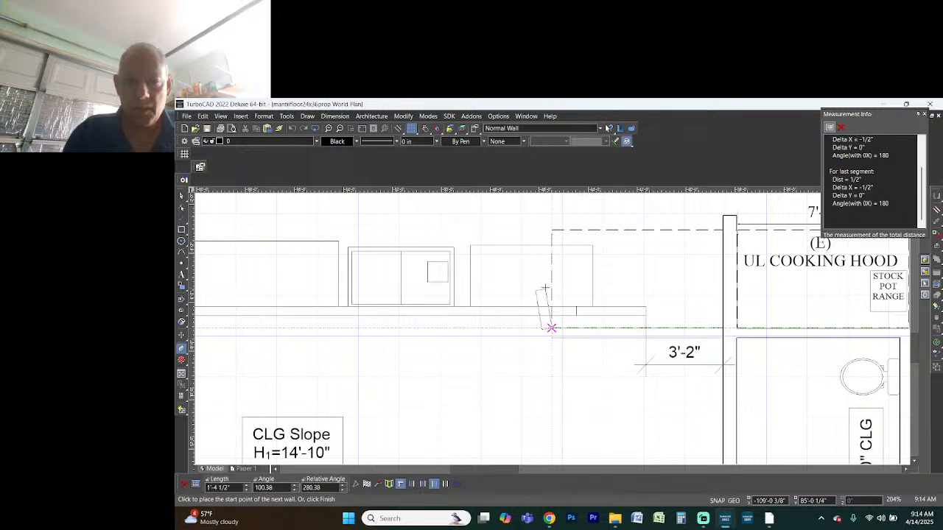
pyautogui.click(552, 276)
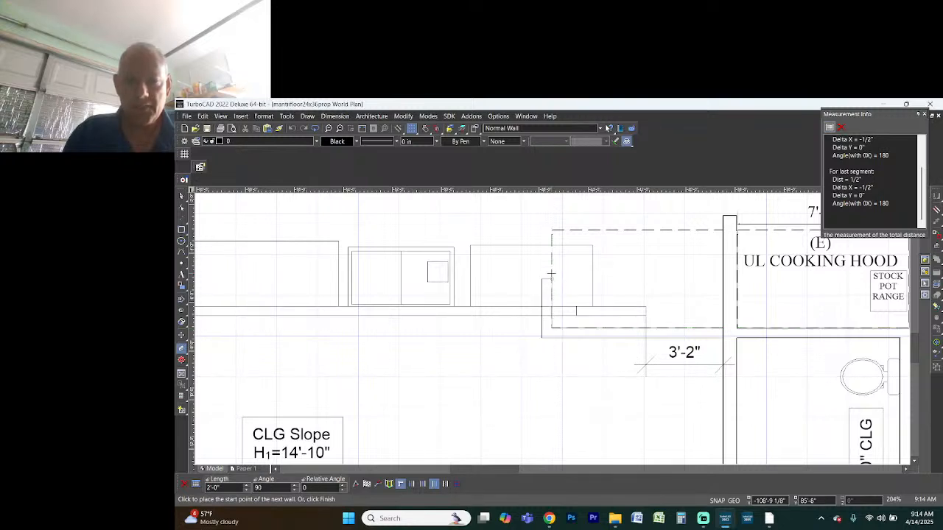
pyautogui.press('Escape')
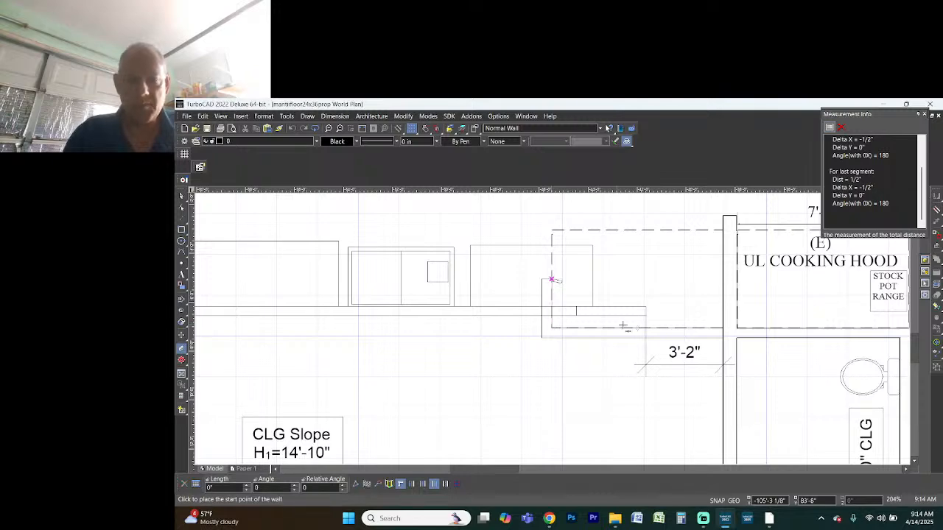
# Inspect the thin panel at the right end of the existing cooking hood by selecting its block, and deselect it
pyautogui.scroll(-2, 551, 326)
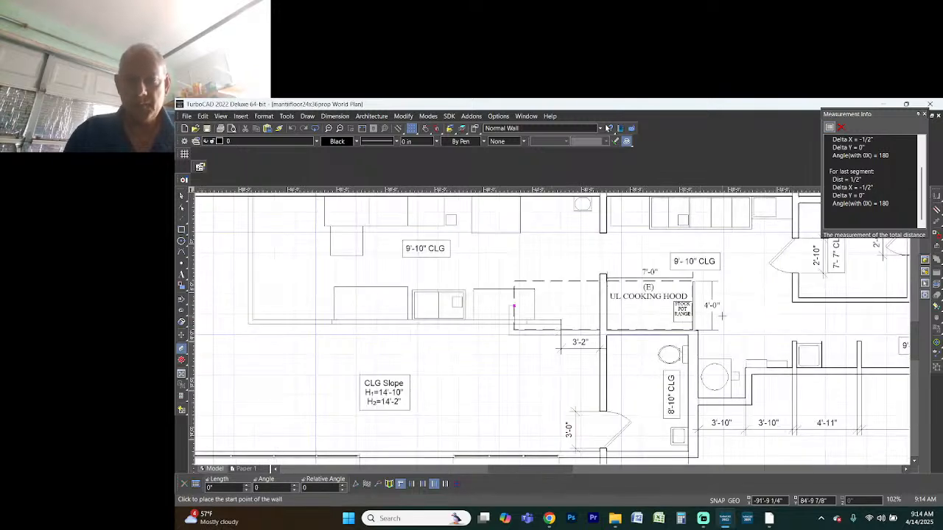
pyautogui.scroll(2, 551, 329)
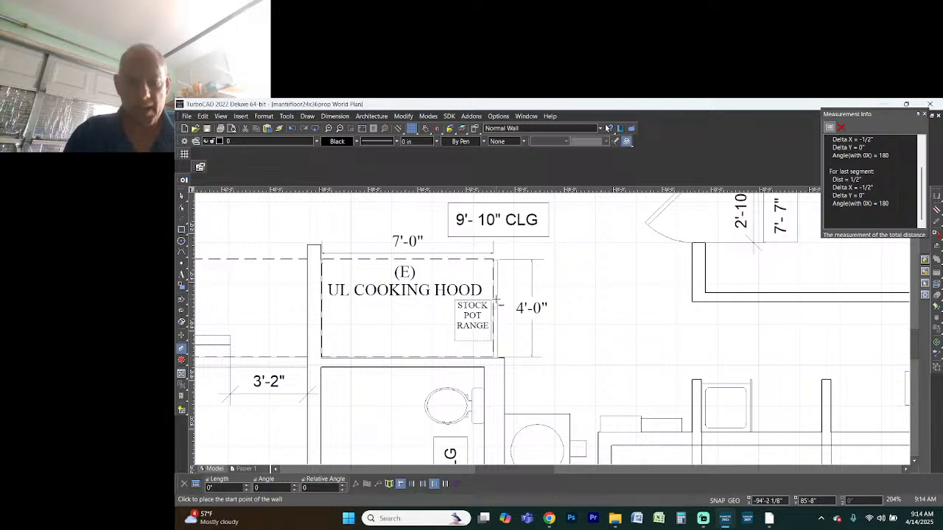
pyautogui.press('space')
pyautogui.scroll(1, 457, 304)
pyautogui.scroll(-2, 550, 327)
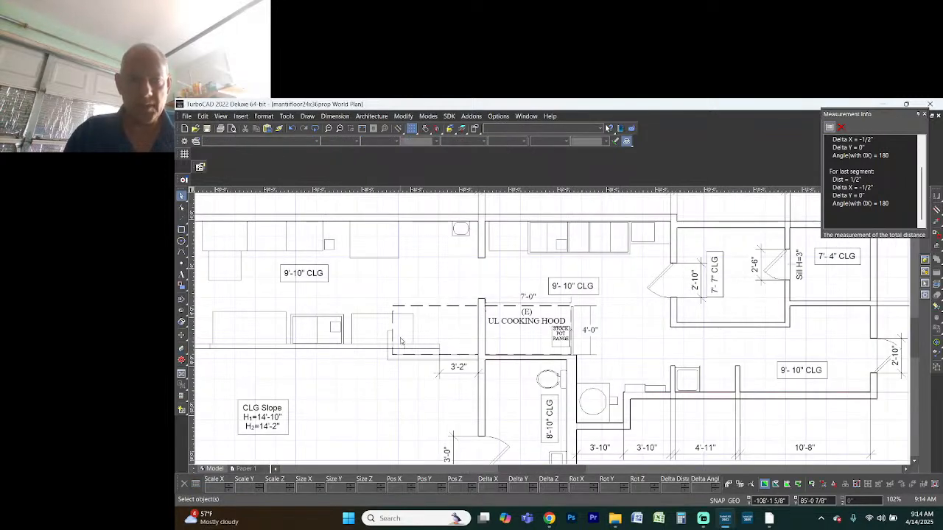
pyautogui.scroll(3, 551, 330)
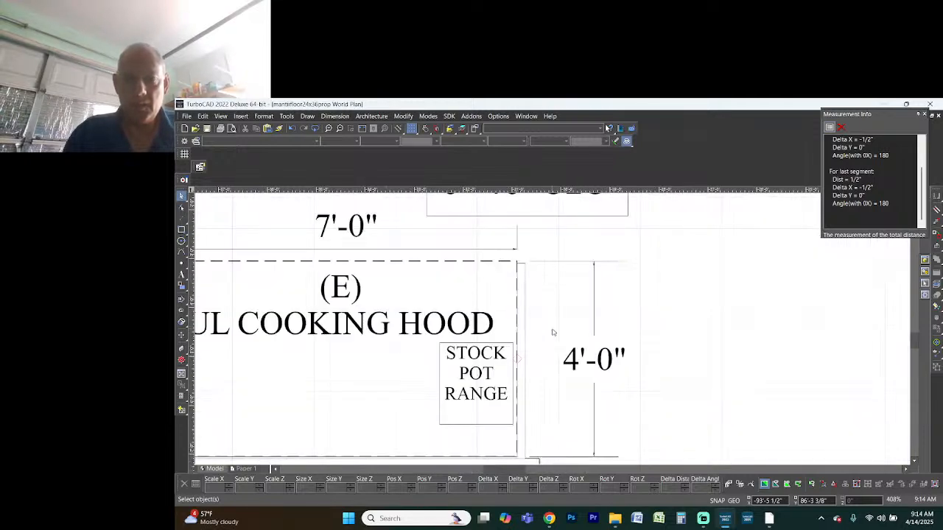
pyautogui.click(518, 301)
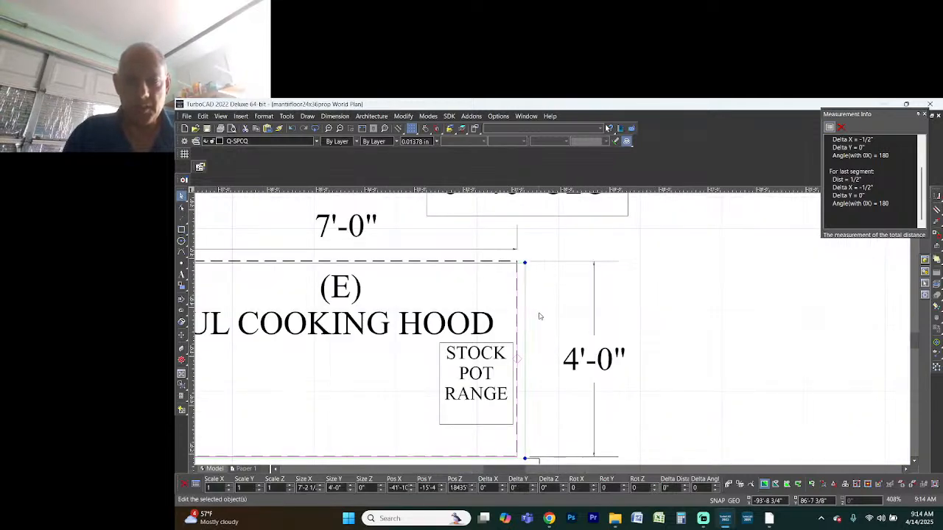
pyautogui.click(666, 311)
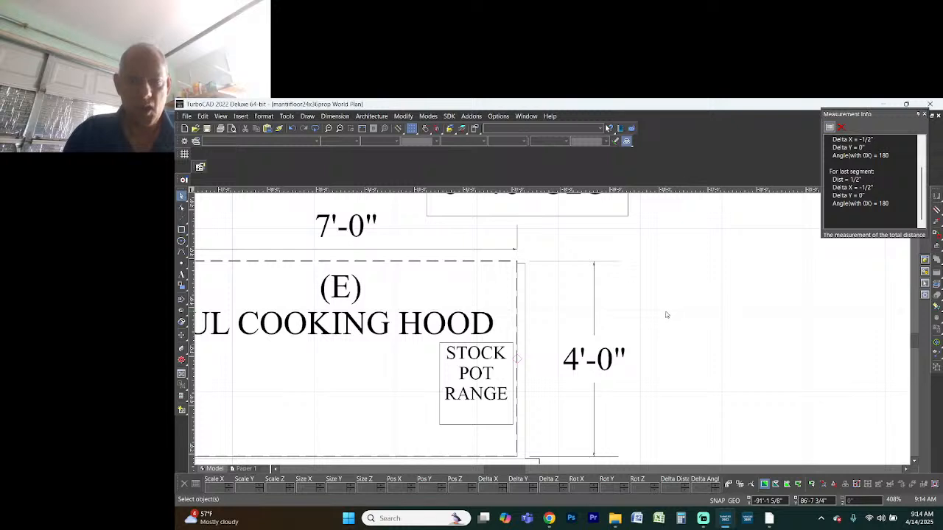
# Draw a 2" by 4'-0" rectangle with a solid 0 in line over the thin panel at the existing hood's right end
pyautogui.click(182, 229)
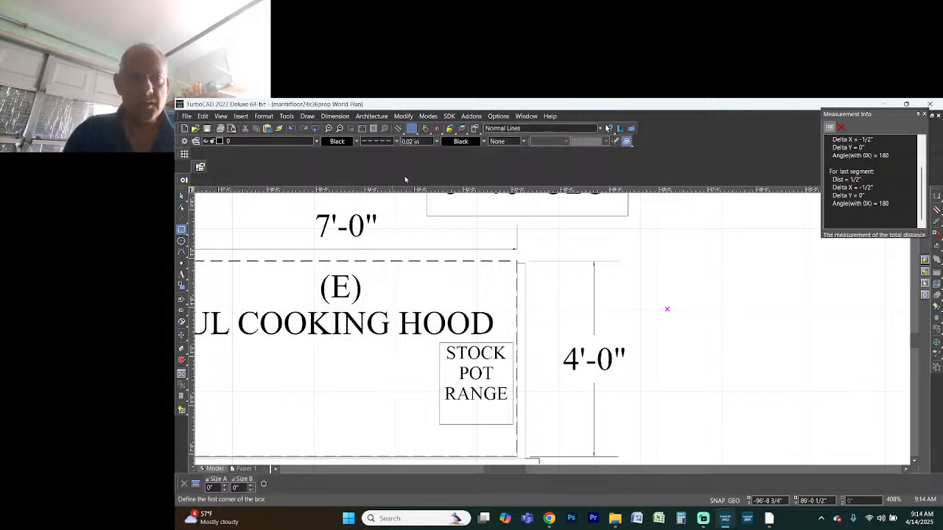
pyautogui.click(397, 142)
pyautogui.click(383, 152)
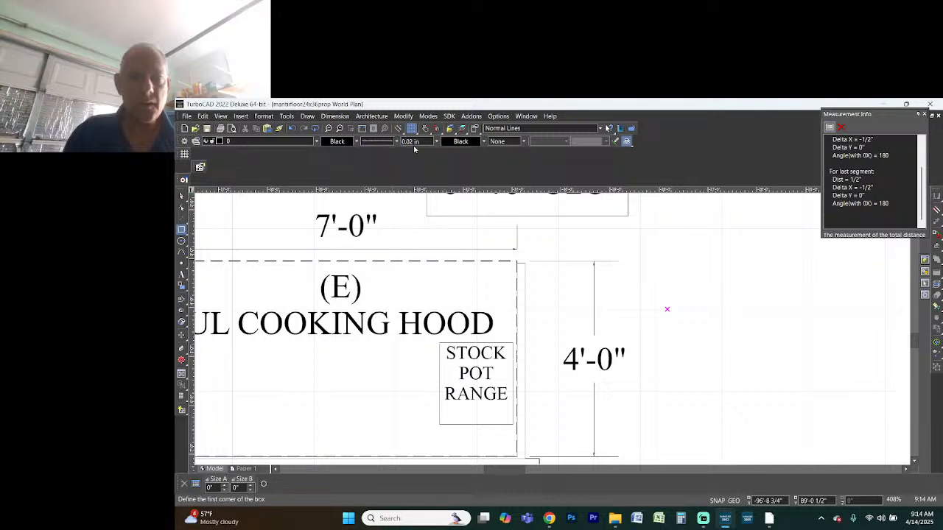
pyautogui.click(438, 143)
pyautogui.click(412, 152)
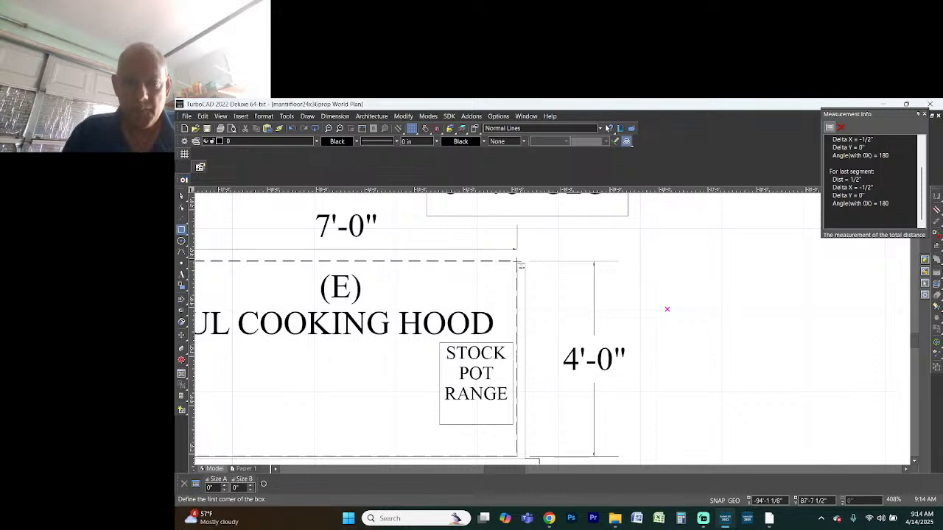
pyautogui.click(517, 263)
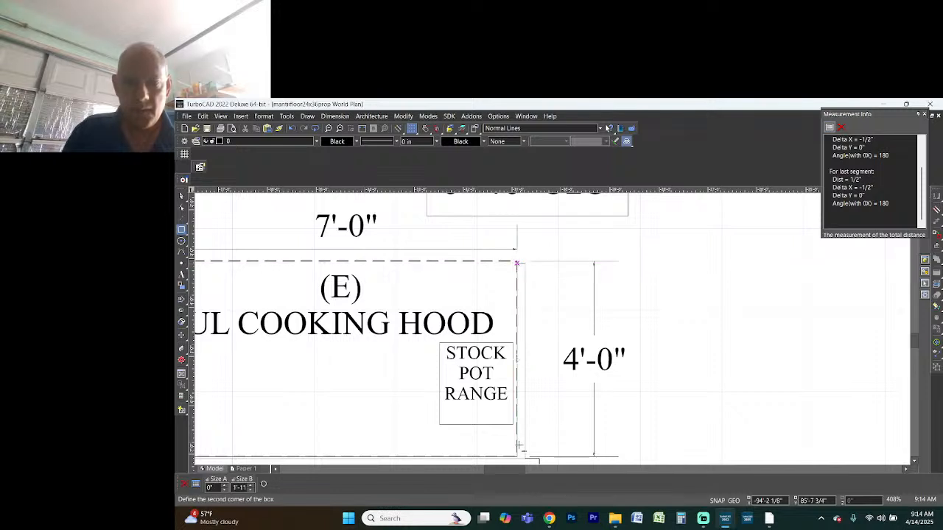
pyautogui.click(526, 461)
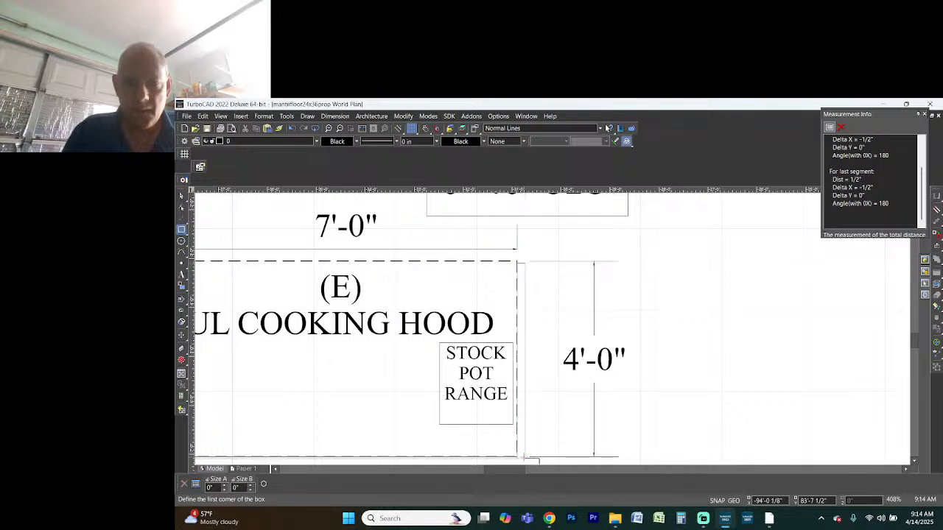
# Select the new thin rectangle's polyline and move it over beside the new dashed hood's left edge
pyautogui.press('space')
pyautogui.click(528, 372)
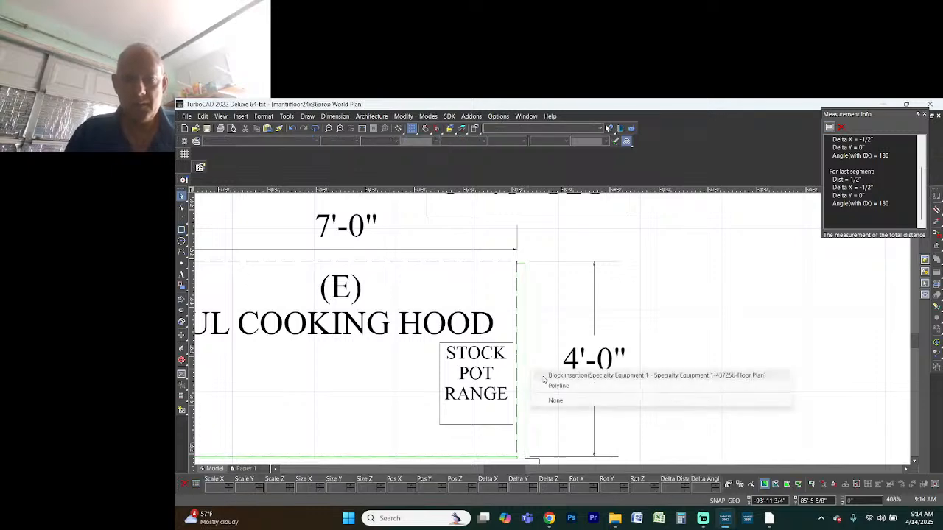
pyautogui.click(552, 386)
pyautogui.moveTo(534, 361); pyautogui.dragTo(549, 328, button='middle')
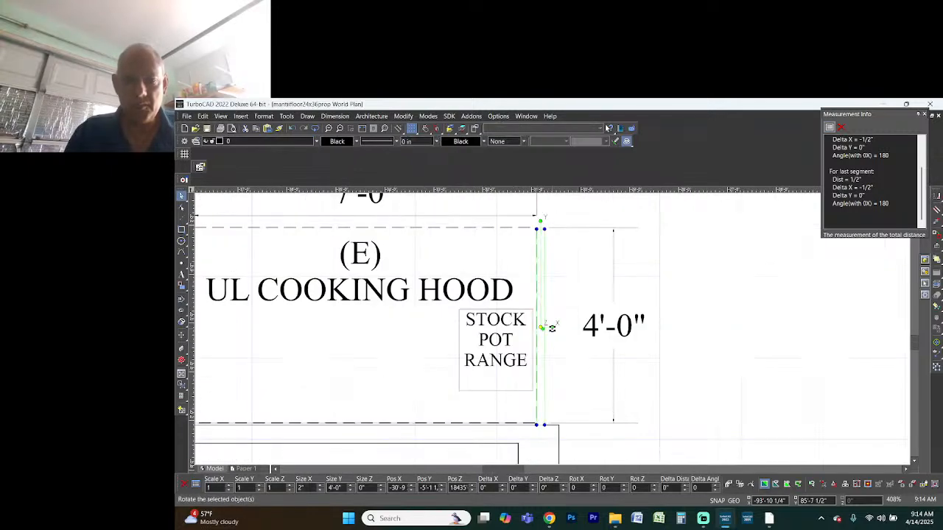
pyautogui.scroll(-5, 552, 327)
pyautogui.click(549, 328)
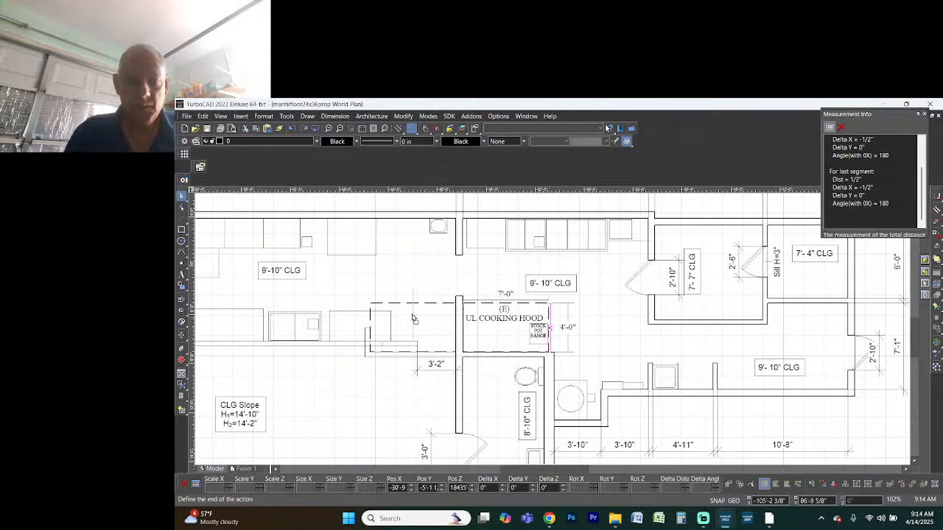
pyautogui.click(374, 316)
# Move the thin rectangle by its lower-right corner onto the upper-right corner of the new 2'-0" wall
pyautogui.scroll(2, 373, 316)
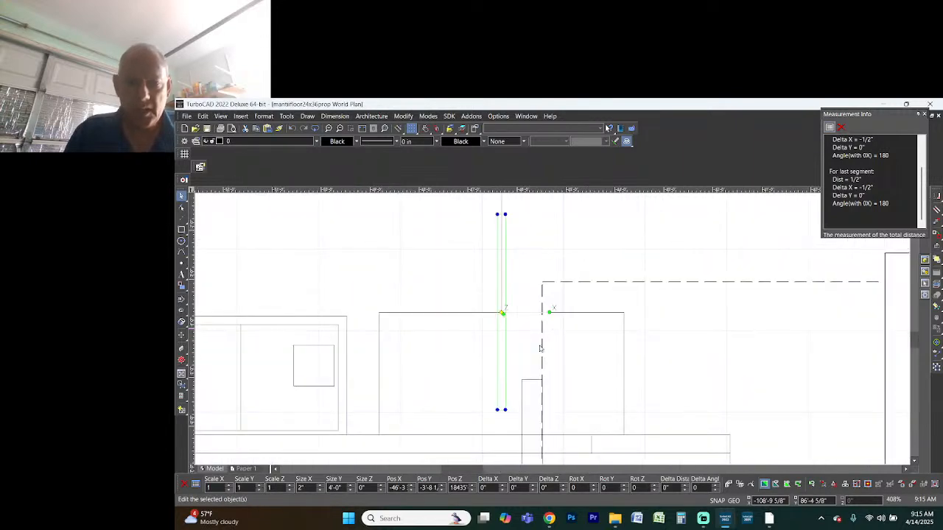
pyautogui.press('d')
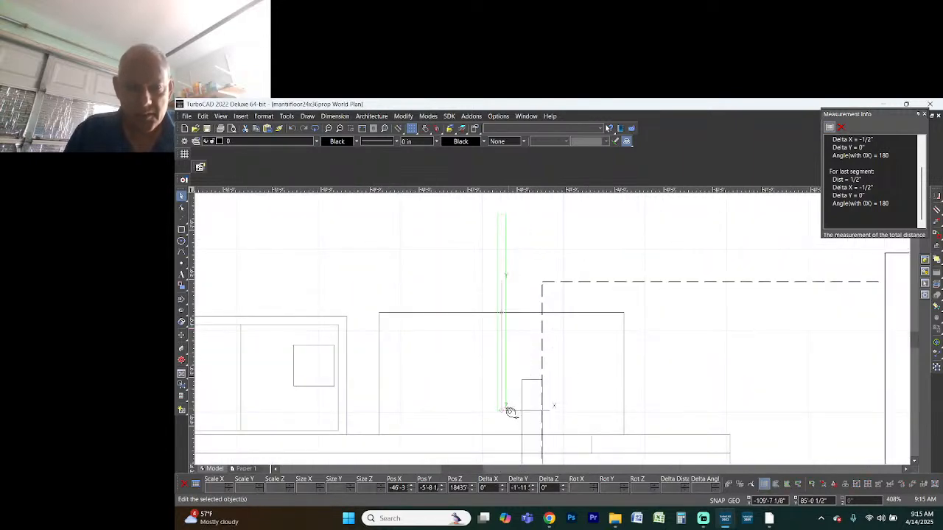
pyautogui.click(506, 410)
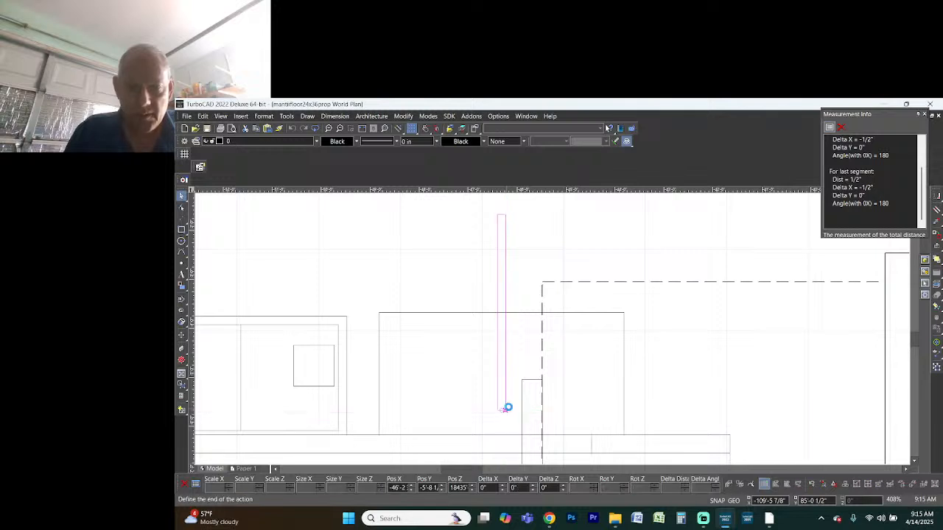
pyautogui.click(543, 380)
# Shorten the thin rectangle to 2'-0" so its top meets the new dashed hood's upper-left corner, and deselect it
pyautogui.scroll(-3, 545, 359)
pyautogui.scroll(3, 553, 333)
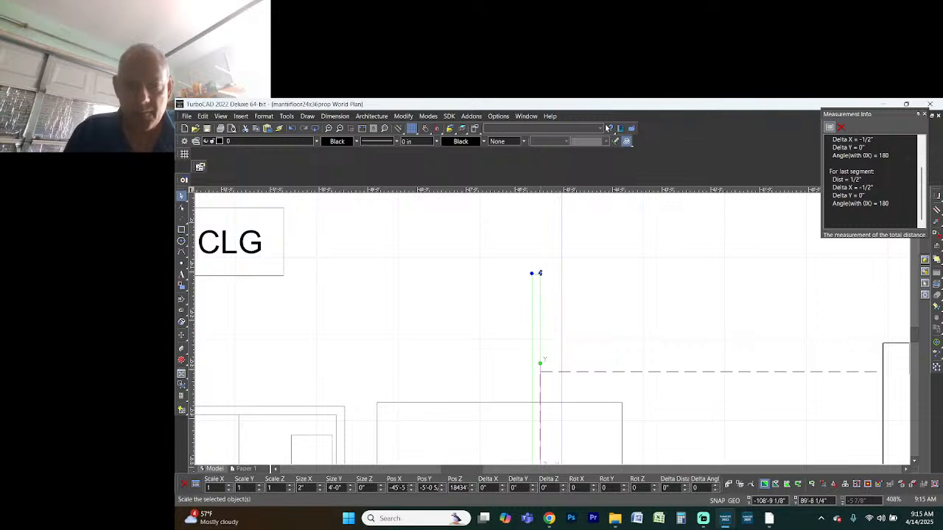
pyautogui.click(540, 273)
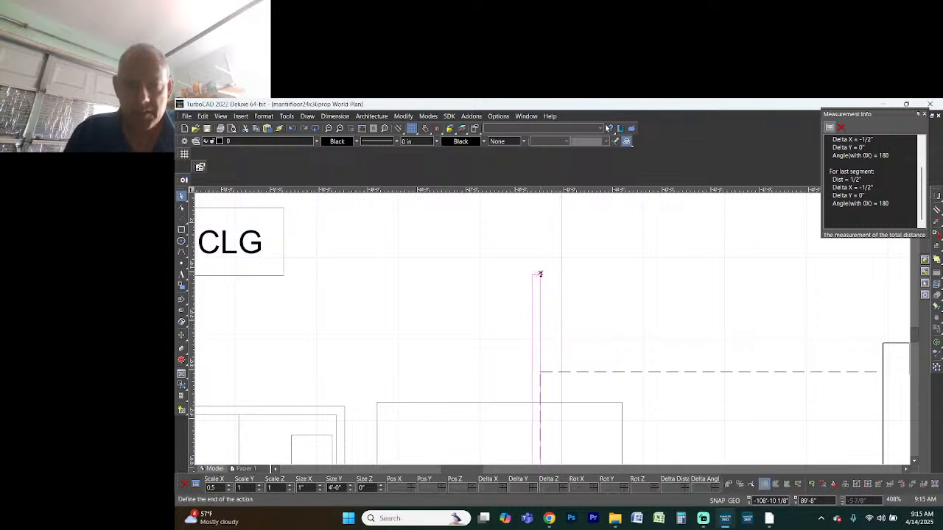
pyautogui.click(540, 372)
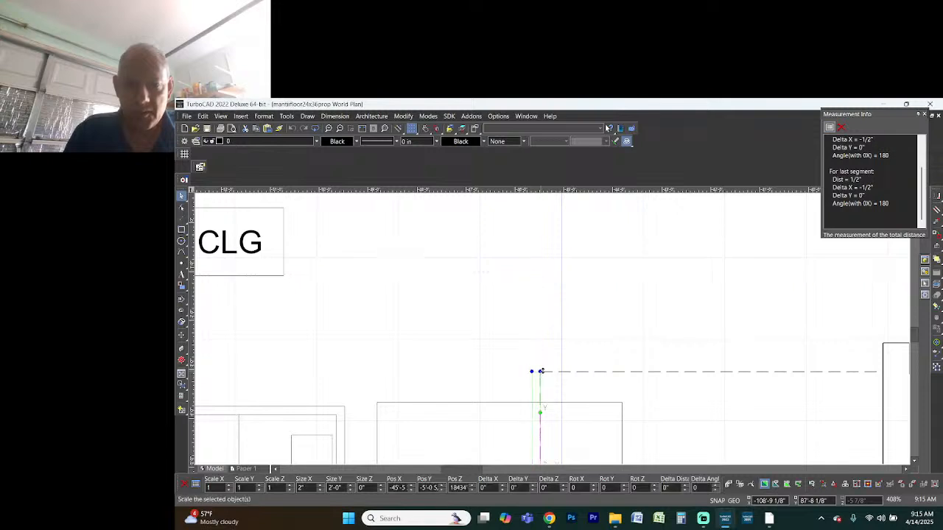
pyautogui.scroll(-6, 549, 352)
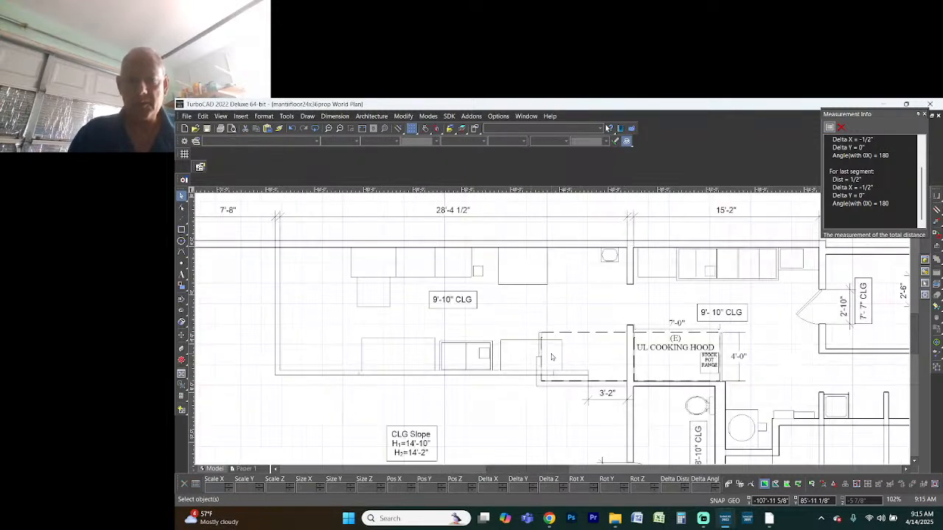
pyautogui.scroll(3, 551, 352)
pyautogui.scroll(3, 553, 333)
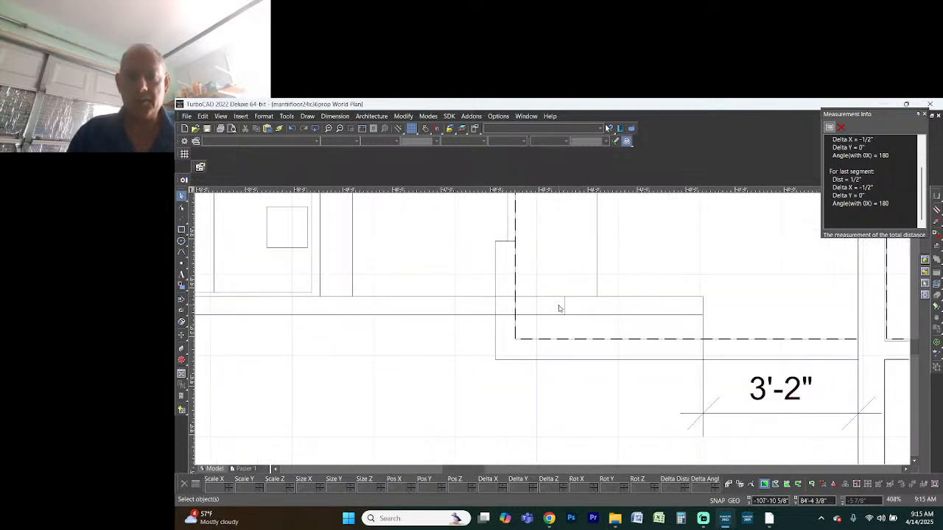
# Switch to File Explorer and open the mantii project folder inside the pep folder on the Desktop
pyautogui.hotkey('alt', 'Tab')
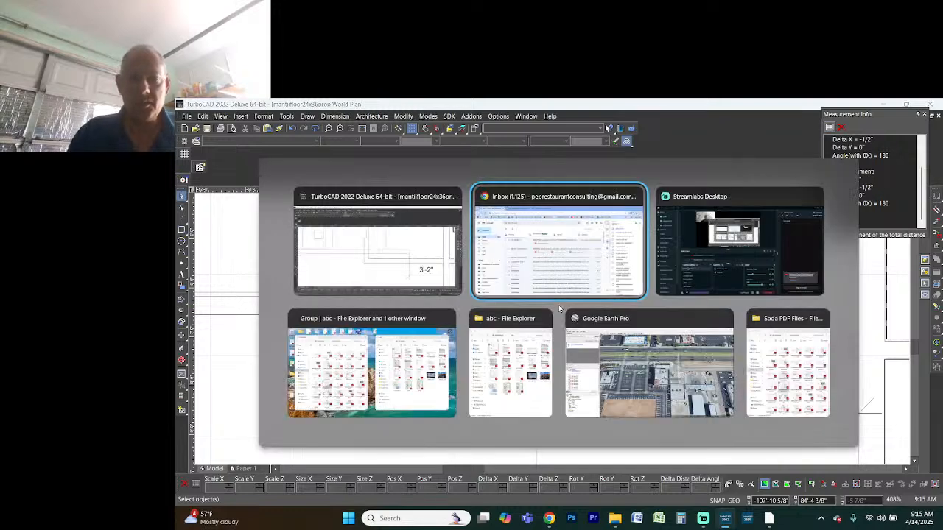
pyautogui.hotkey('alt', 'Tab')
pyautogui.hotkey('alt', 'Tab')
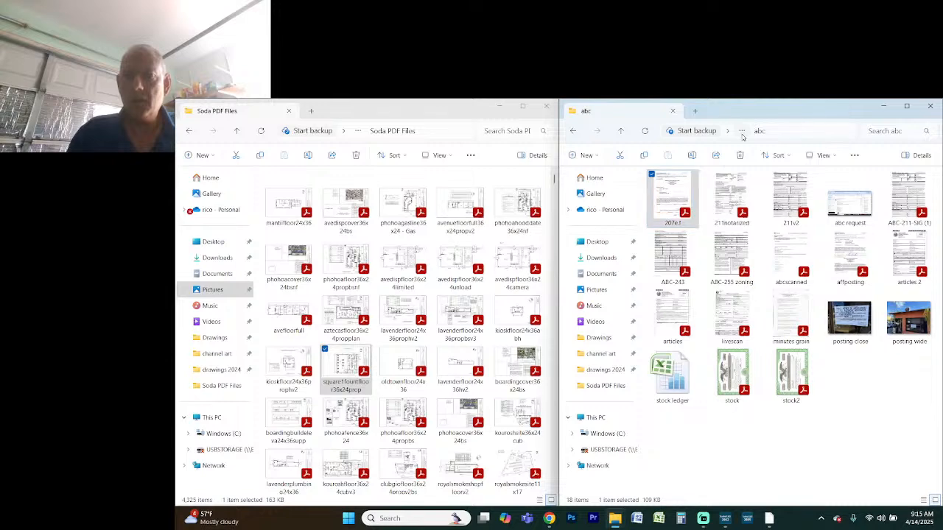
pyautogui.click(728, 131)
pyautogui.click(721, 138)
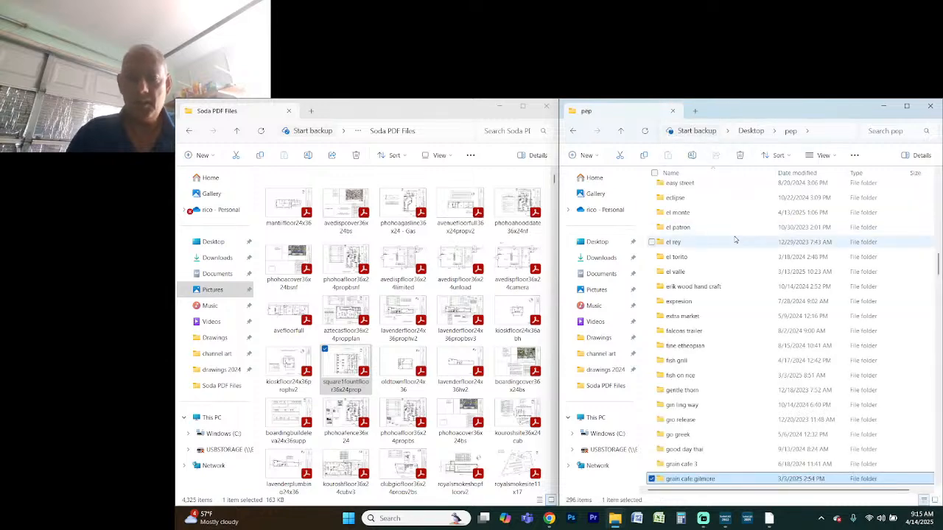
pyautogui.write('man')
pyautogui.press('Return')
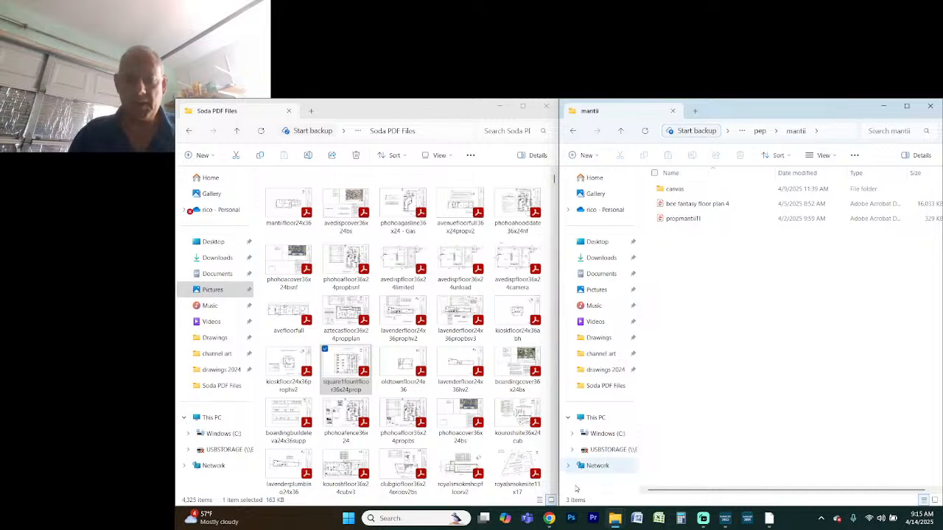
# Switch to Google Drive in Chrome, search for "MAN" and open the Mantii folder
pyautogui.click(548, 518)
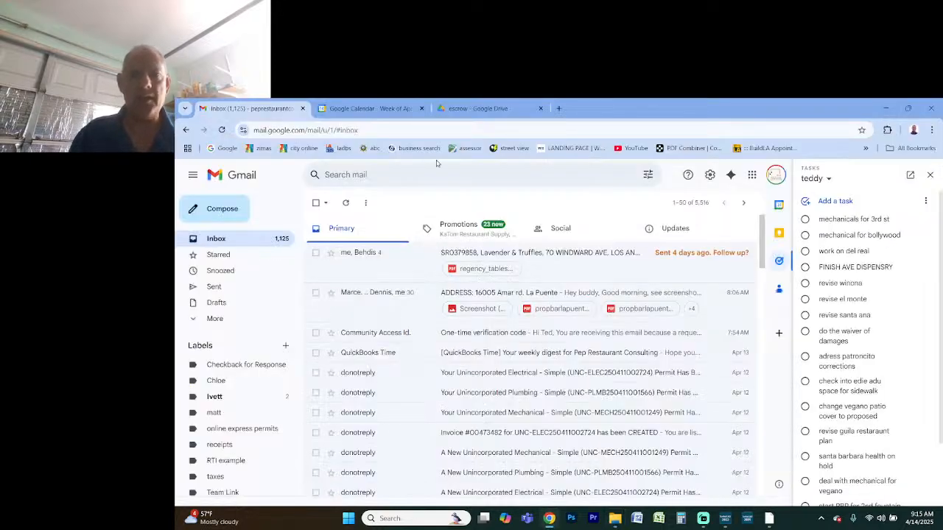
pyautogui.click(476, 108)
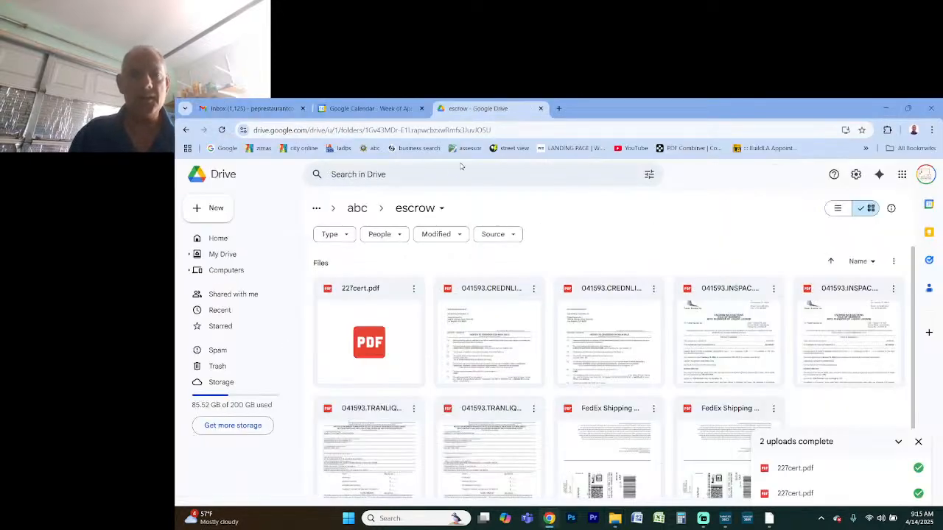
pyautogui.click(408, 171)
pyautogui.write('MAN')
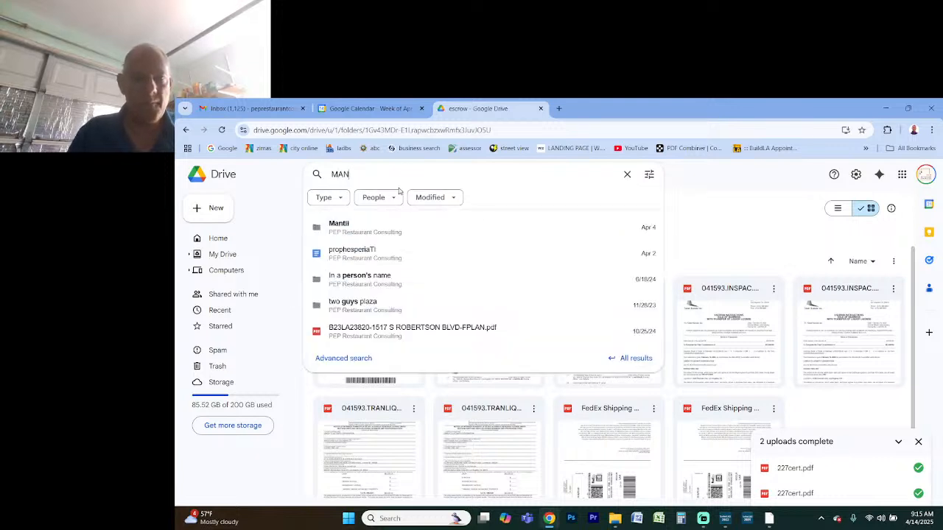
pyautogui.click(377, 223)
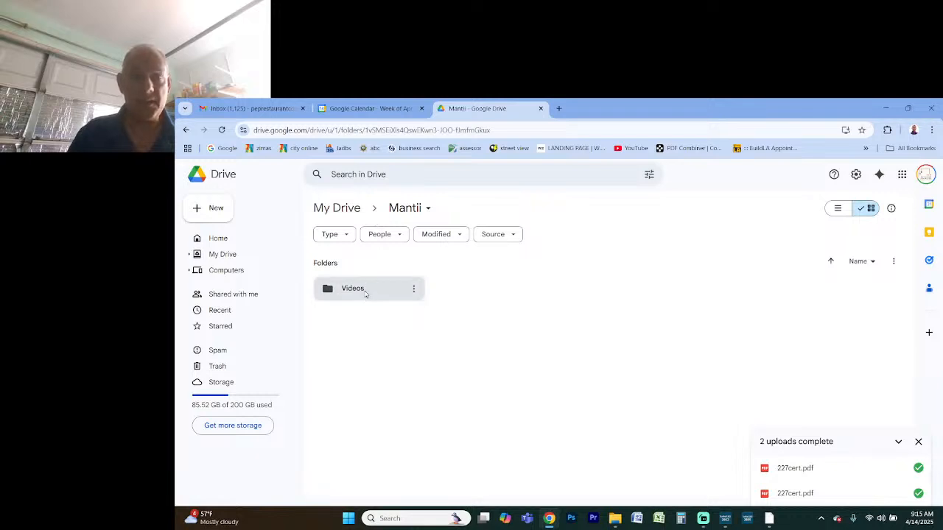
# Download the Videos folder from the Mantii folder in Drive
pyautogui.click(413, 291)
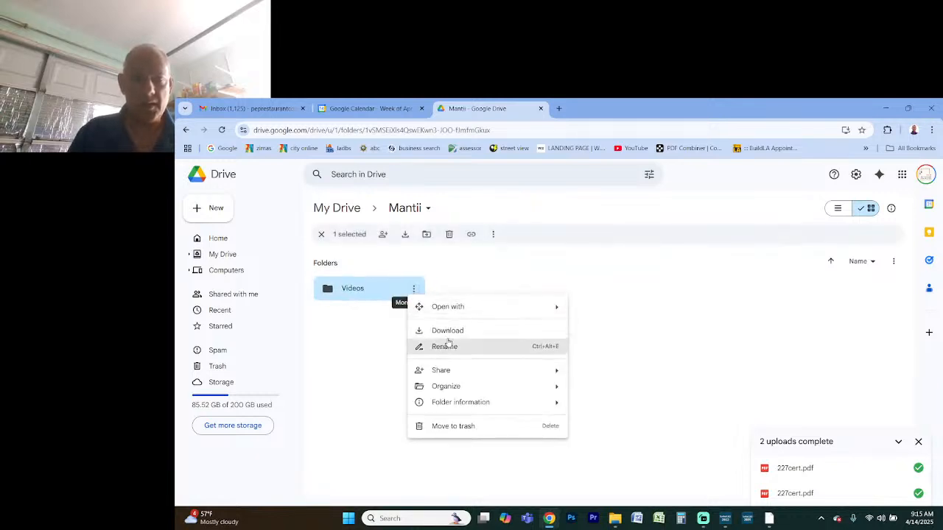
pyautogui.click(448, 343)
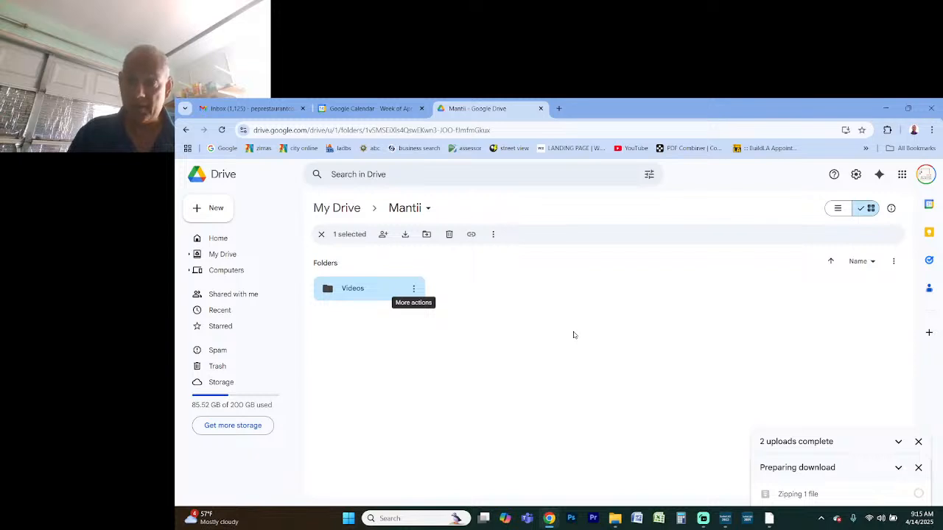
# Switch to File Explorer and delete the three Canvas zip archives from the Downloads folder
pyautogui.hotkey('alt', 'Tab')
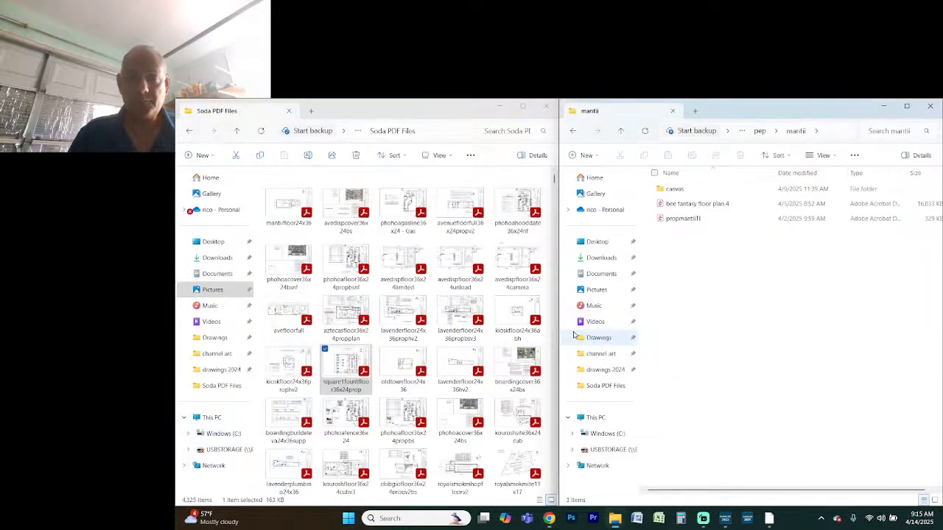
pyautogui.click(217, 257)
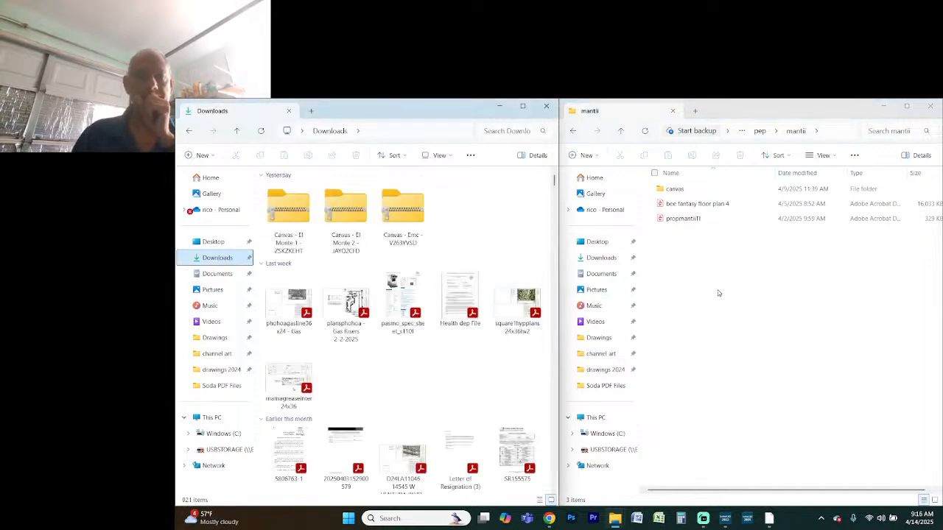
pyautogui.moveTo(486, 216); pyautogui.dragTo(302, 208)
pyautogui.press('Delete')
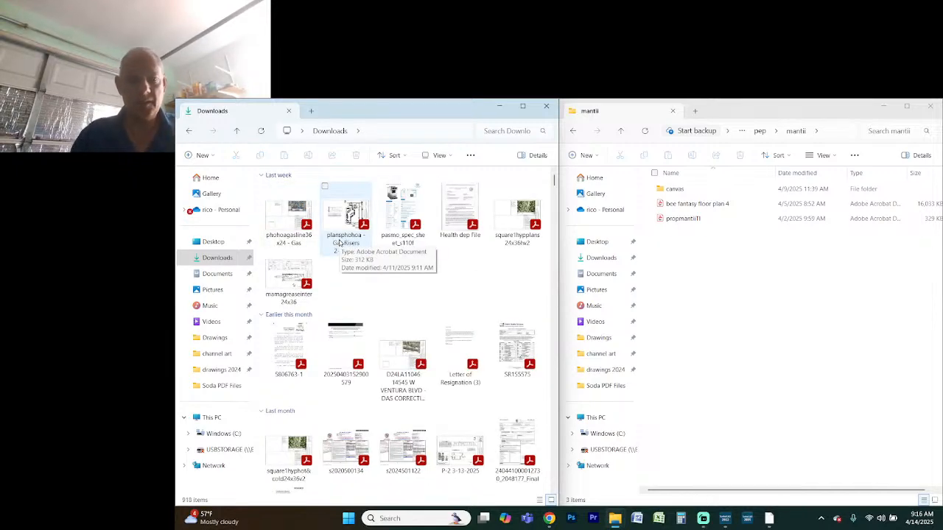
# Copy the Videos folder from the downloaded zip archive into the mantii folder and delete the archive from Downloads
pyautogui.hotkey('alt', 'Tab')
pyautogui.hotkey('alt', 'Tab')
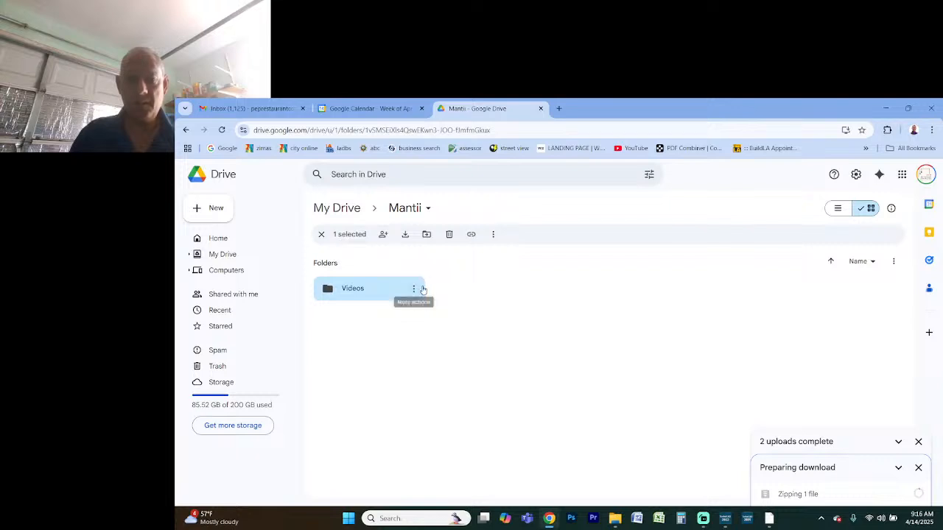
pyautogui.hotkey('alt', 'Tab')
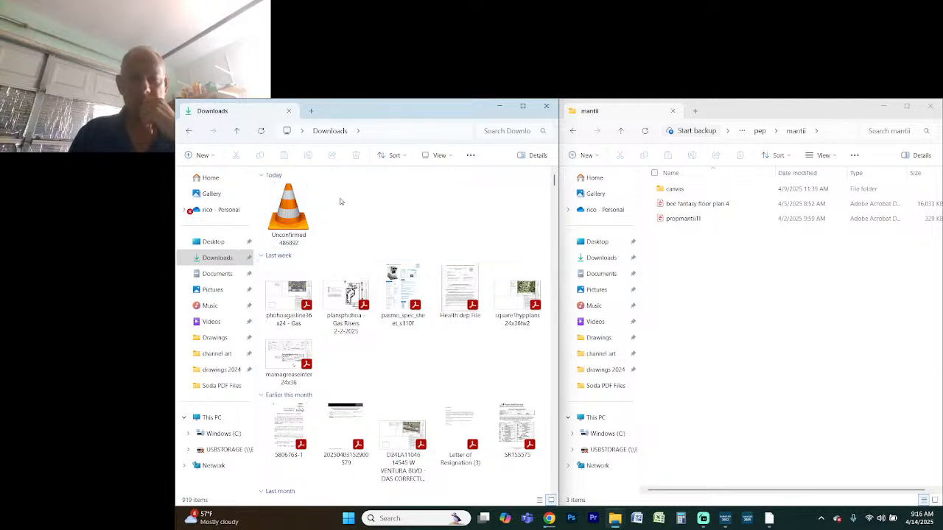
pyautogui.moveTo(546, 525)
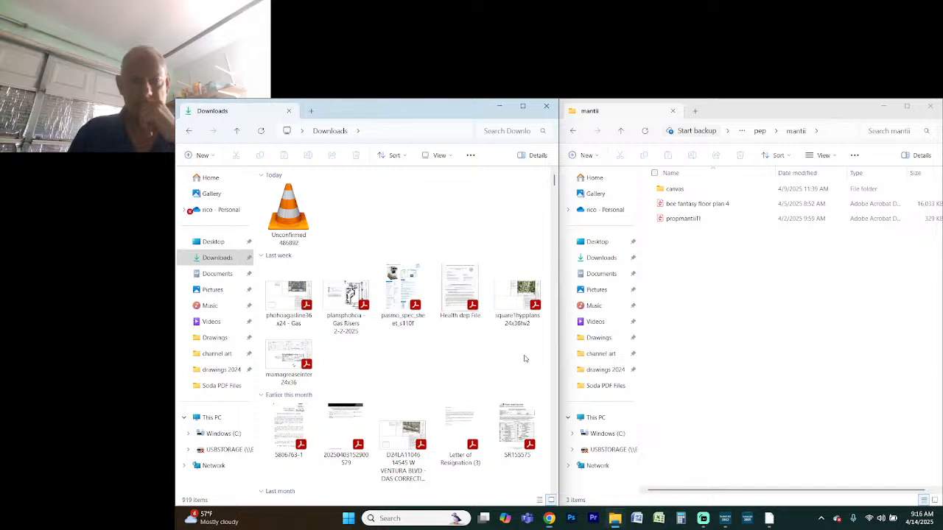
pyautogui.doubleClick(280, 208)
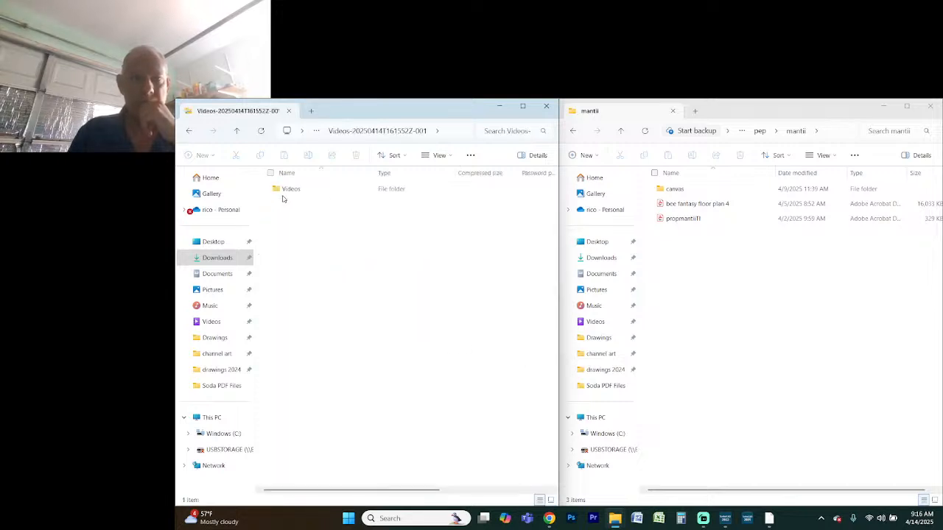
pyautogui.moveTo(288, 190); pyautogui.dragTo(749, 339)
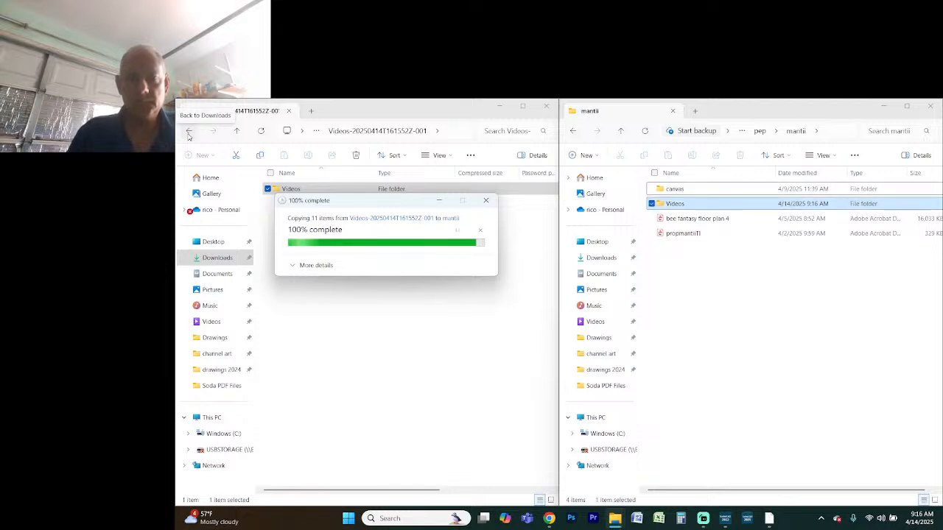
pyautogui.click(188, 132)
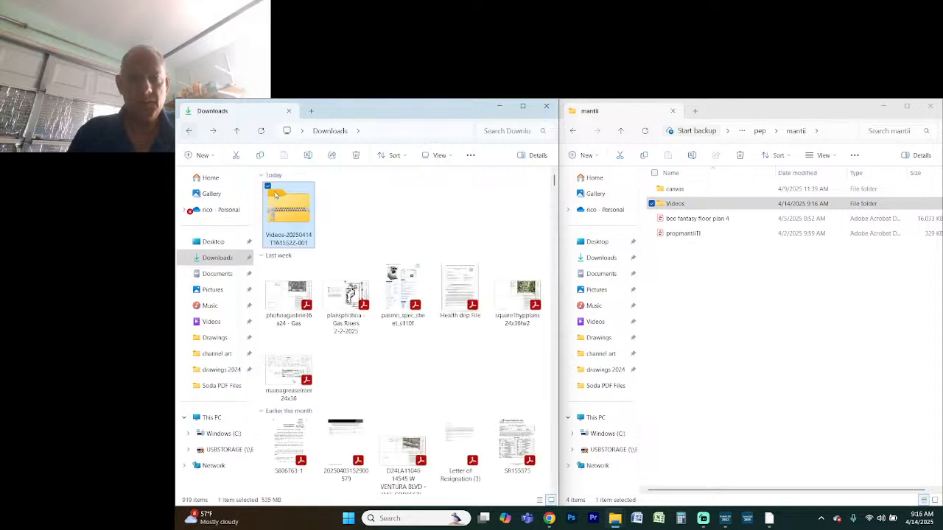
pyautogui.press('Delete')
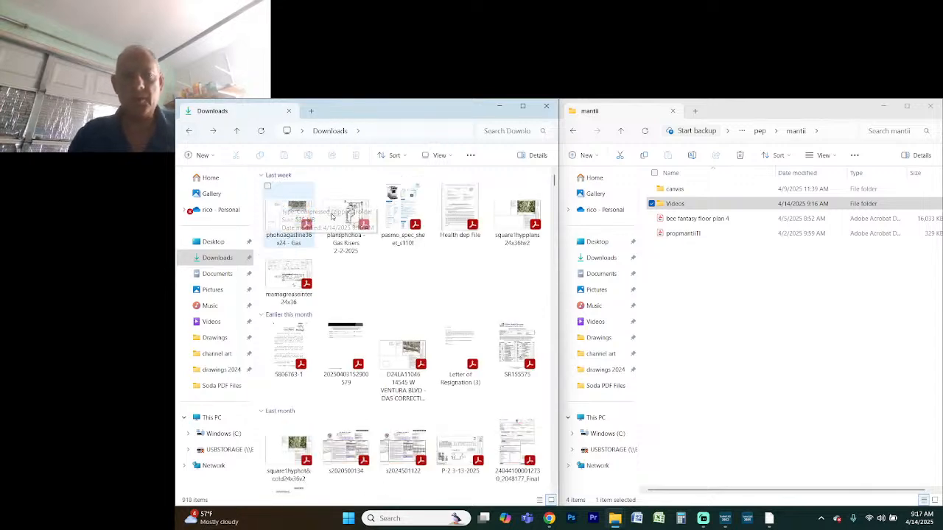
# Open the Videos folder inside mantii, view the IMG_4262 video and close the player
pyautogui.doubleClick(705, 204)
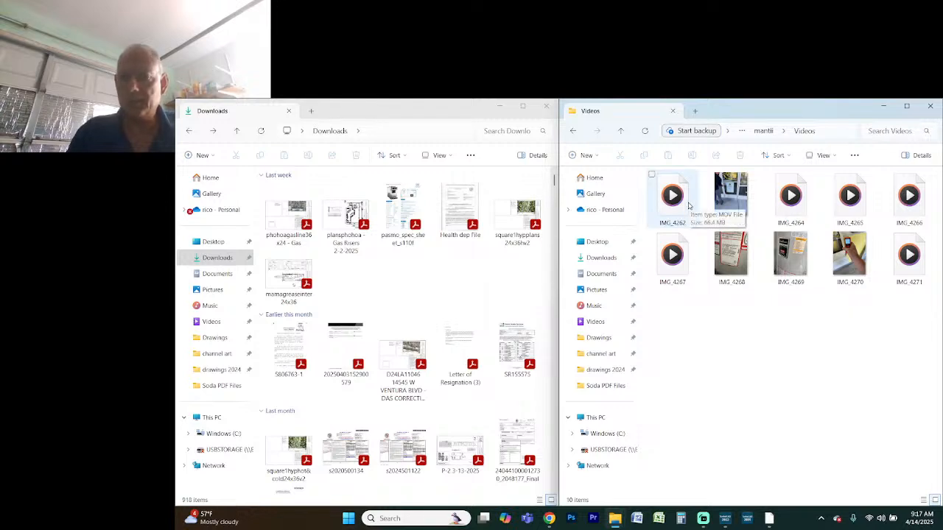
pyautogui.click(689, 205)
pyautogui.doubleClick(689, 206)
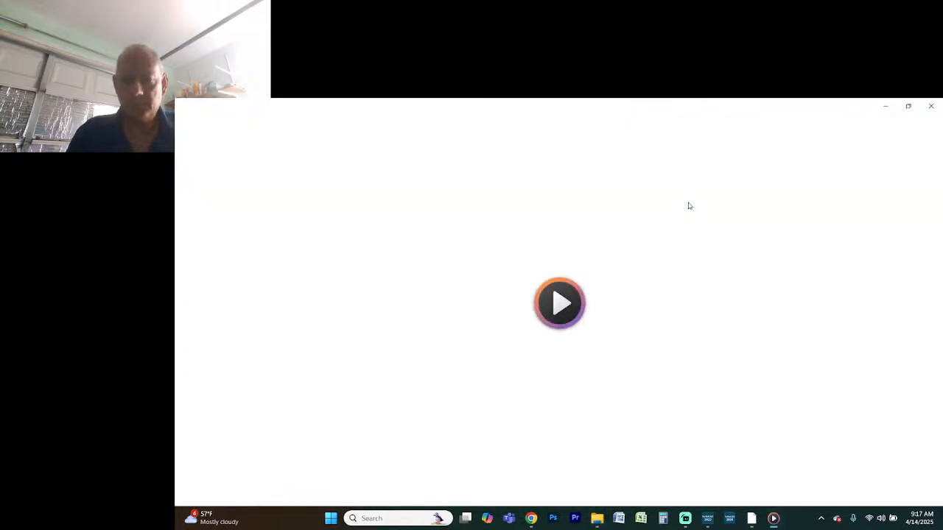
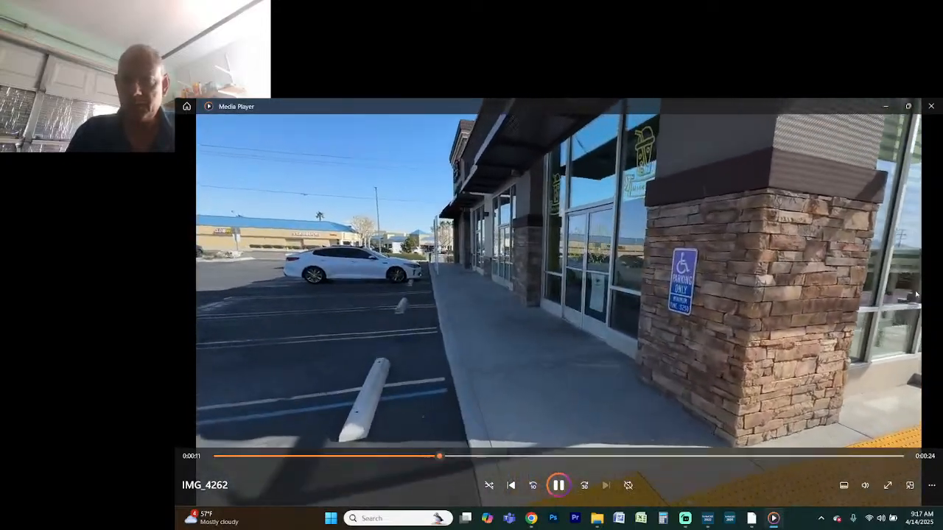
pyautogui.click(931, 106)
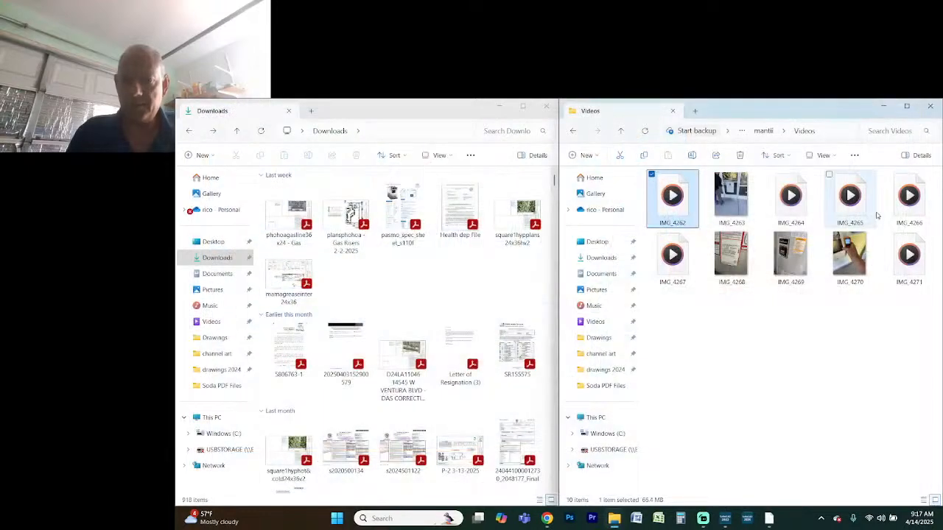
# Play the IMG_4264 video and pause it at 0:15 on the kitchen counter view
pyautogui.doubleClick(790, 212)
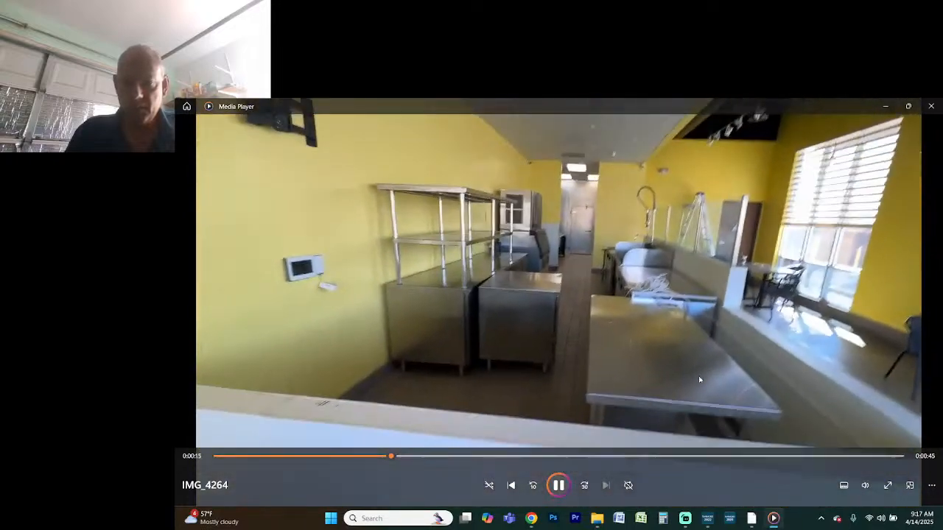
pyautogui.click(697, 243)
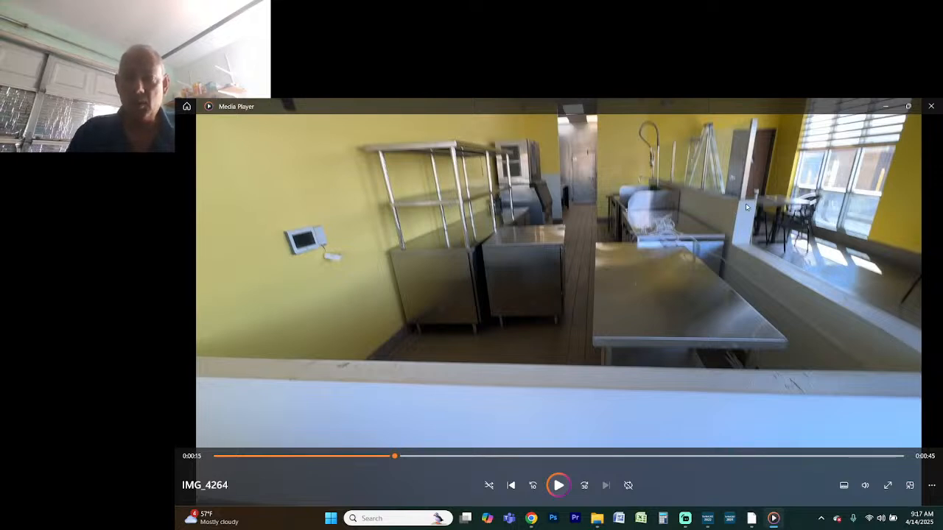
# Switch to TurboCAD and examine the low wall in front of the kitchen equipment, beside the UL cooking hood
pyautogui.hotkey('alt', 'Tab')
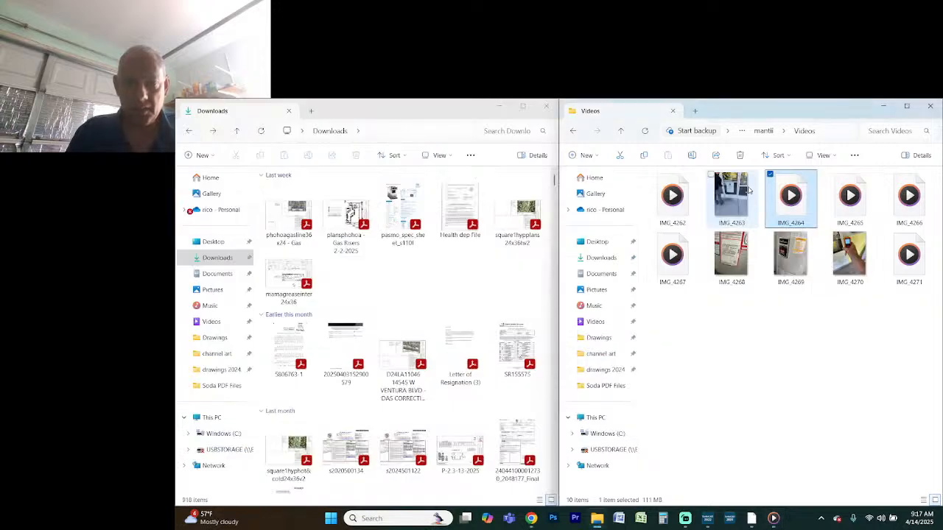
pyautogui.hotkey('alt', 'Tab')
pyautogui.hotkey('alt', 'Tab')
pyautogui.hotkey('alt', 'Tab')
pyautogui.hotkey('alt', 'Tab')
pyautogui.hotkey('alt', 'Tab')
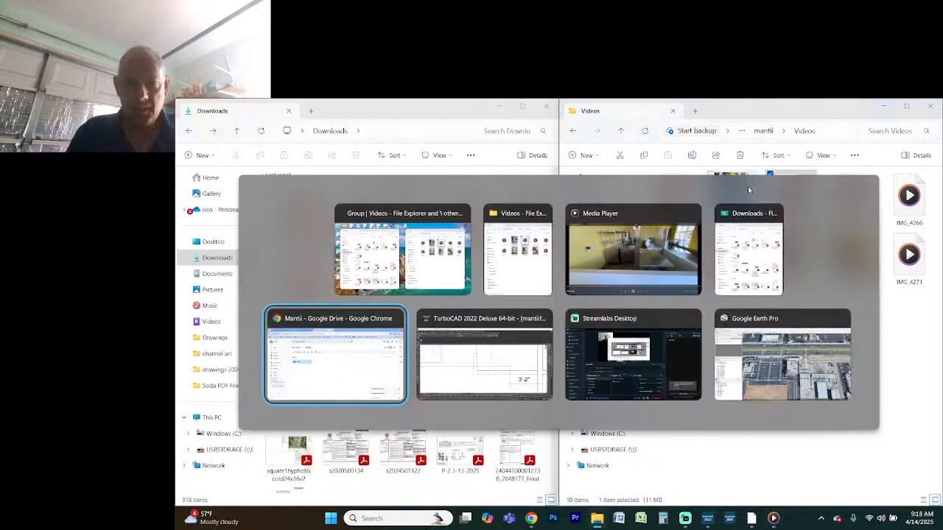
pyautogui.scroll(-3, 552, 332)
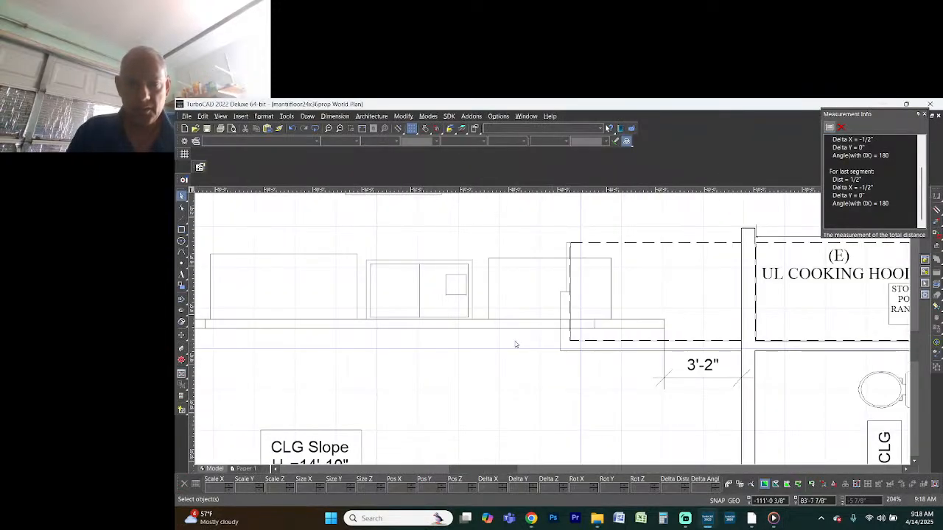
pyautogui.scroll(-3, 552, 332)
pyautogui.scroll(2, 552, 333)
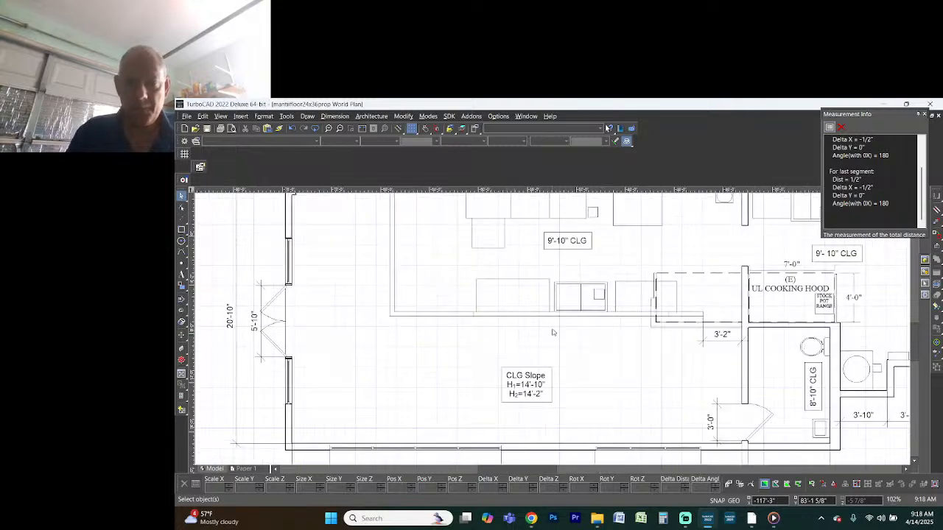
pyautogui.scroll(1, 552, 332)
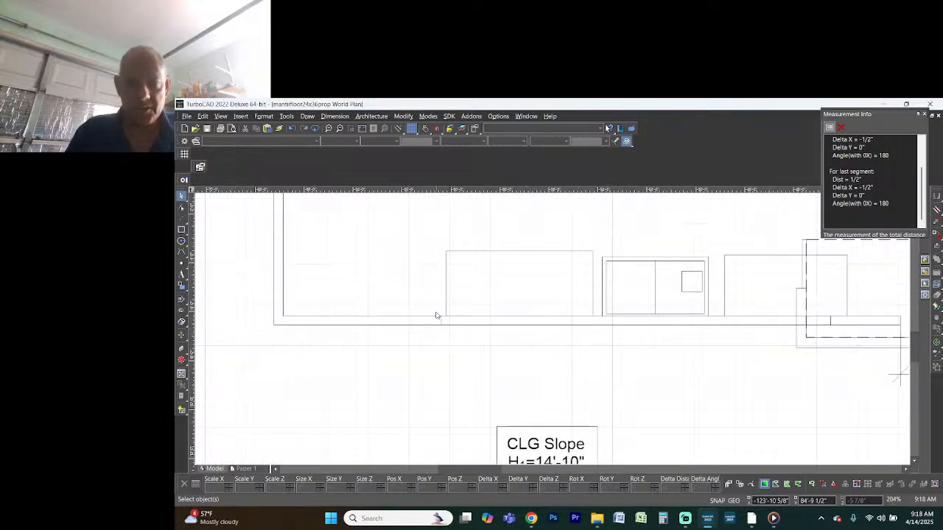
# Compare the low wall in the paused IMG_4264 video with the same wall in the TurboCAD floor plan
pyautogui.hotkey('alt', 'Tab')
pyautogui.hotkey('alt', 'Tab')
pyautogui.hotkey('alt', 'Tab')
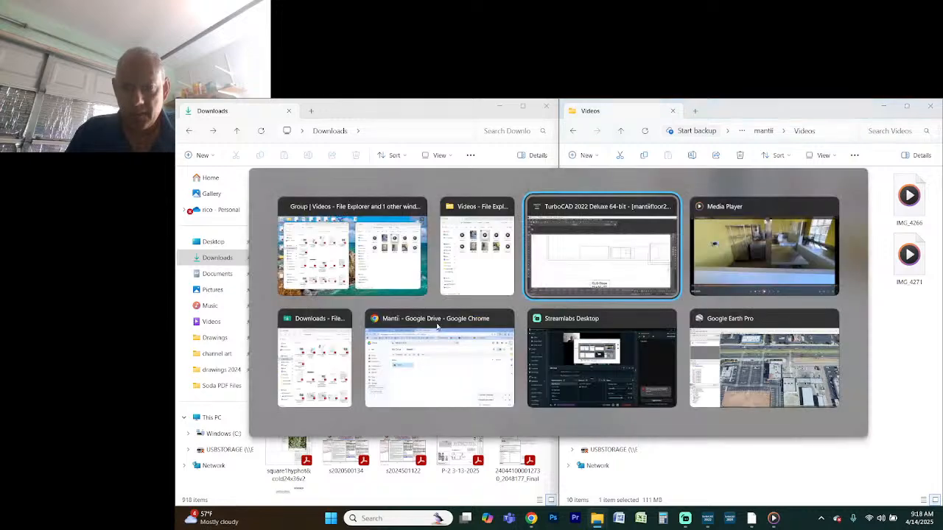
pyautogui.hotkey('alt', 'Tab')
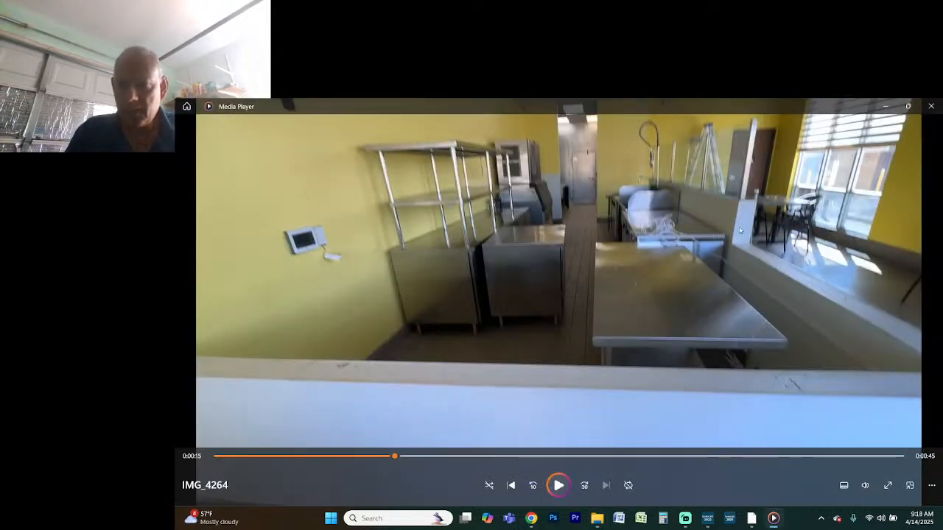
pyautogui.hotkey('alt', 'Tab')
pyautogui.hotkey('alt', 'Tab')
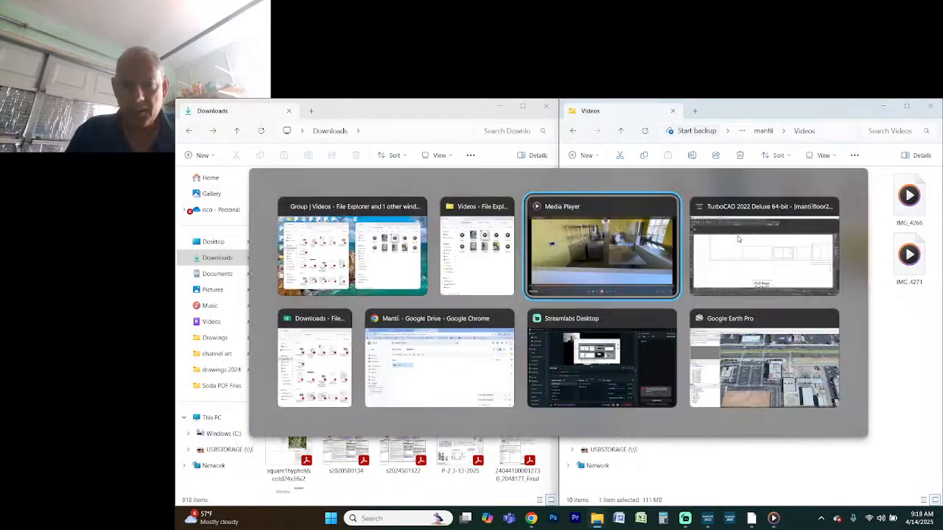
pyautogui.hotkey('alt', 'Tab')
pyautogui.hotkey('alt', 'Tab')
pyautogui.hotkey('alt', 'Tab')
pyautogui.hotkey('alt', 'Tab')
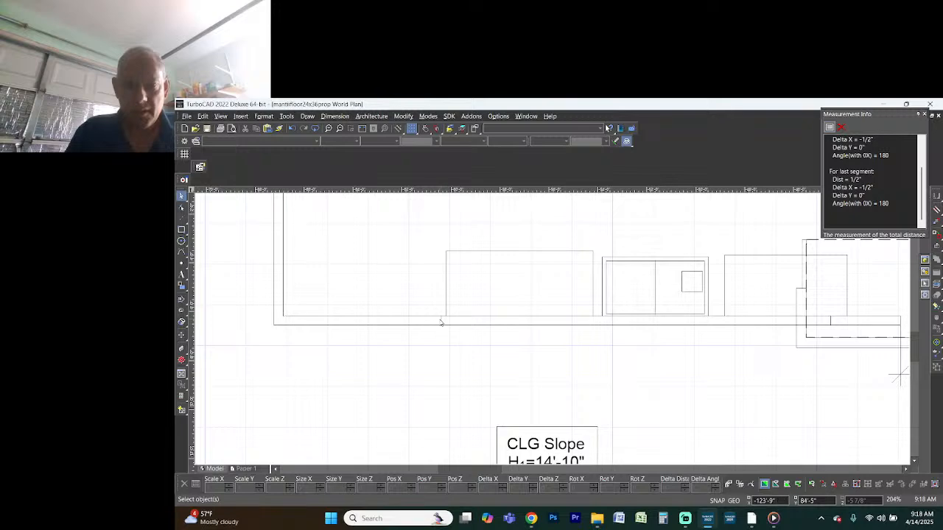
pyautogui.hotkey('alt', 'Tab')
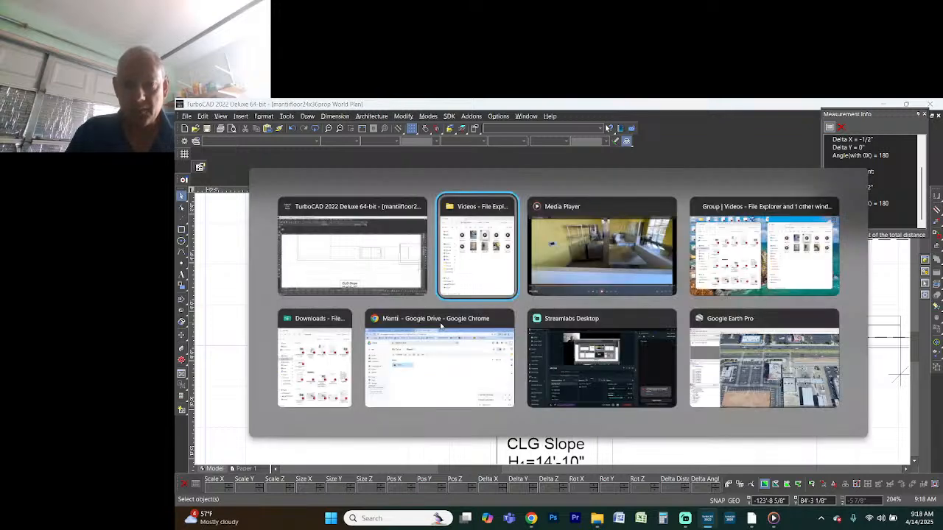
pyautogui.hotkey('alt', 'Tab')
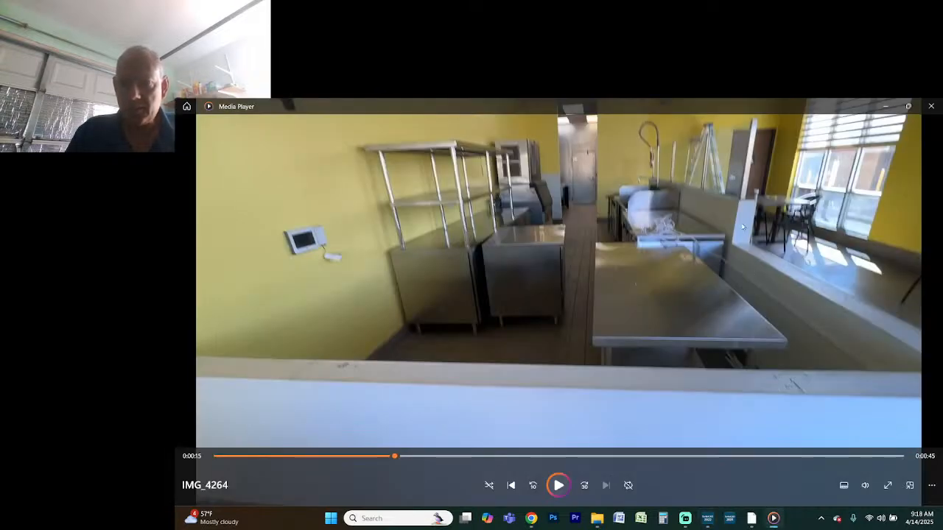
# In TurboCAD, shorten the 5" wide wall outline at the cooking hood's corner to 11", ending at the low wall's outer line
pyautogui.hotkey('alt', 'Tab')
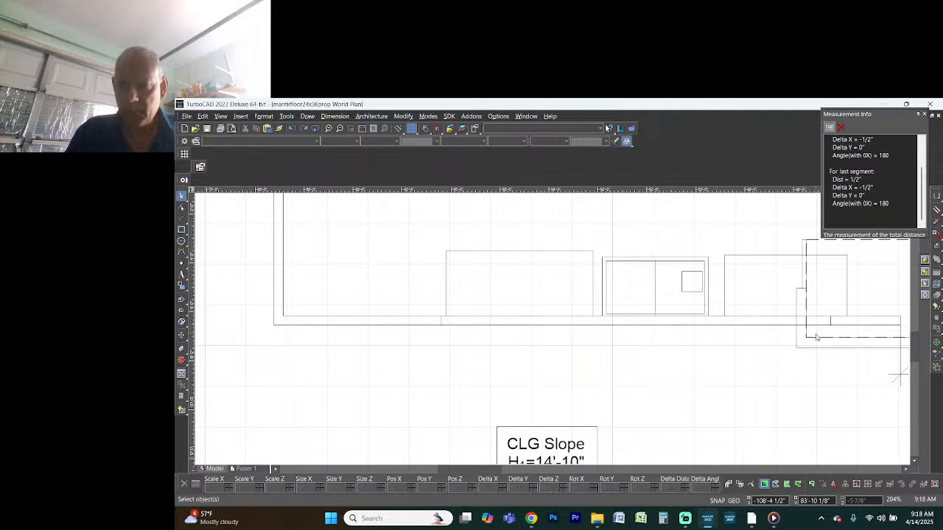
pyautogui.scroll(1, 793, 337)
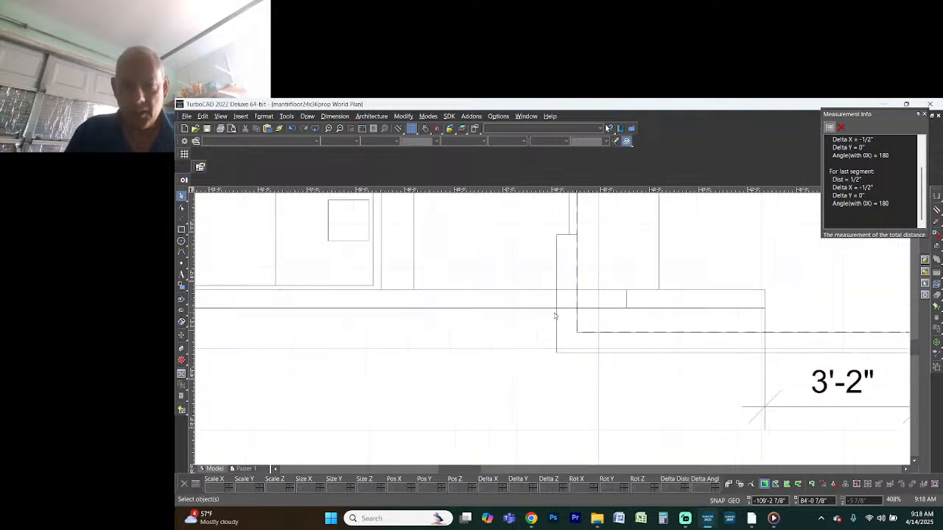
pyautogui.click(555, 316)
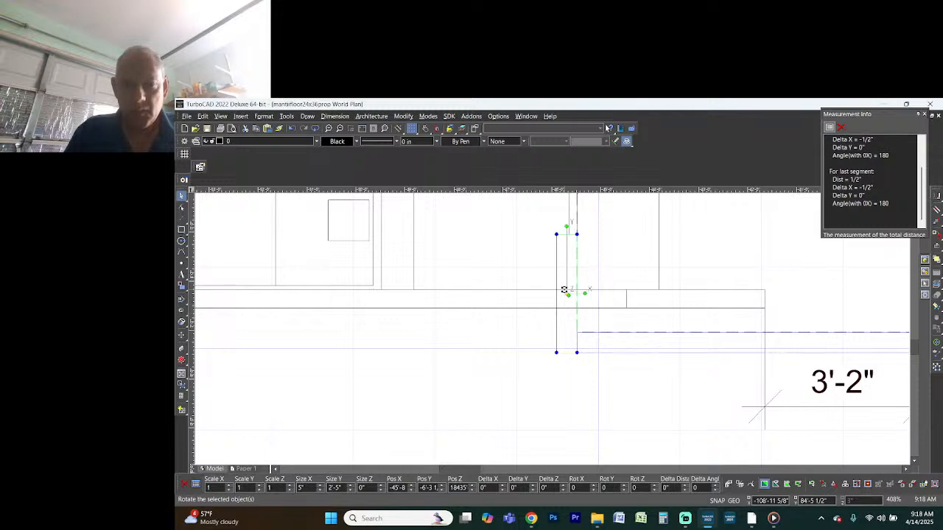
pyautogui.click(576, 233)
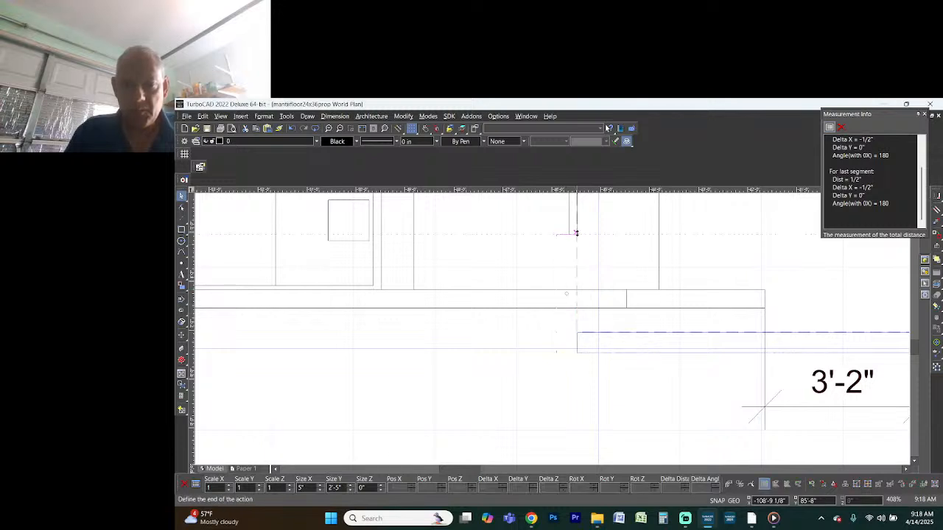
pyautogui.click(576, 307)
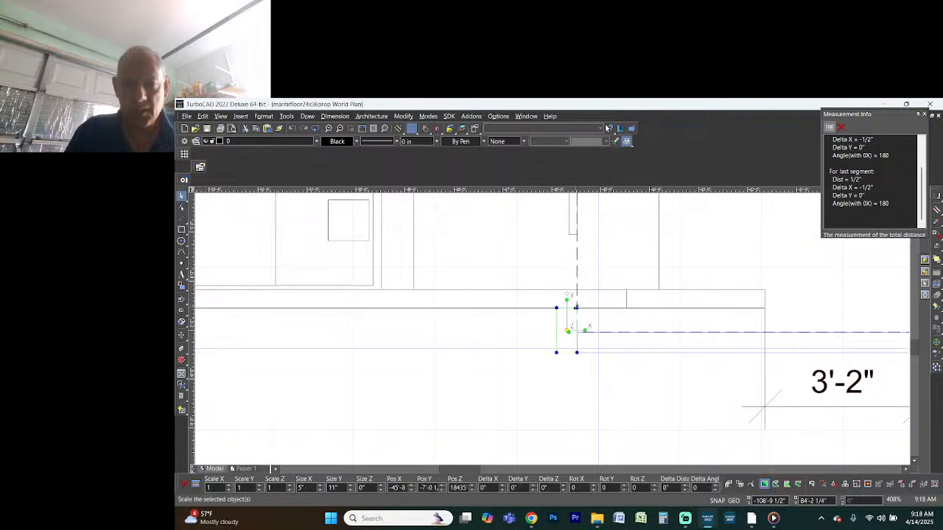
# Try deleting the low wall's outer line in front of the kitchen equipment, and undo the deletion
pyautogui.scroll(-2, 515, 316)
pyautogui.click(511, 325)
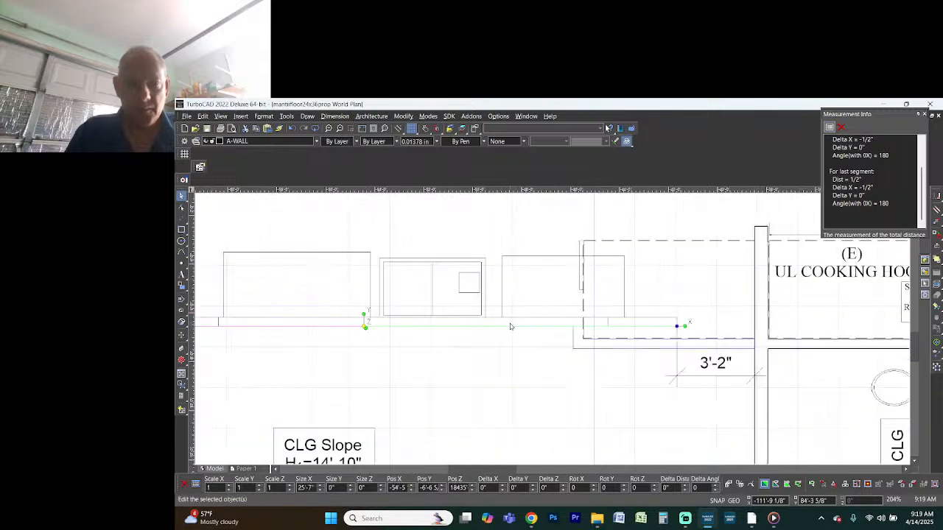
pyautogui.scroll(-2, 507, 338)
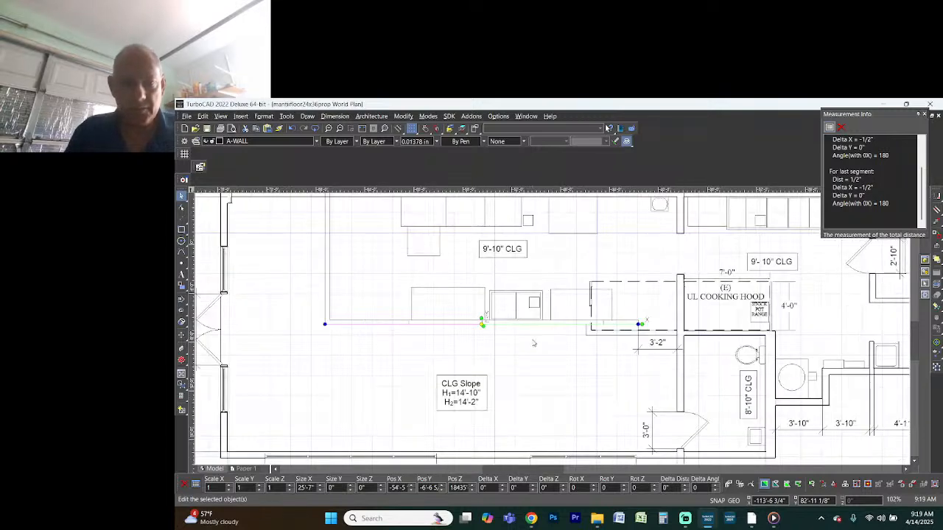
pyautogui.scroll(2, 531, 341)
pyautogui.press('Escape')
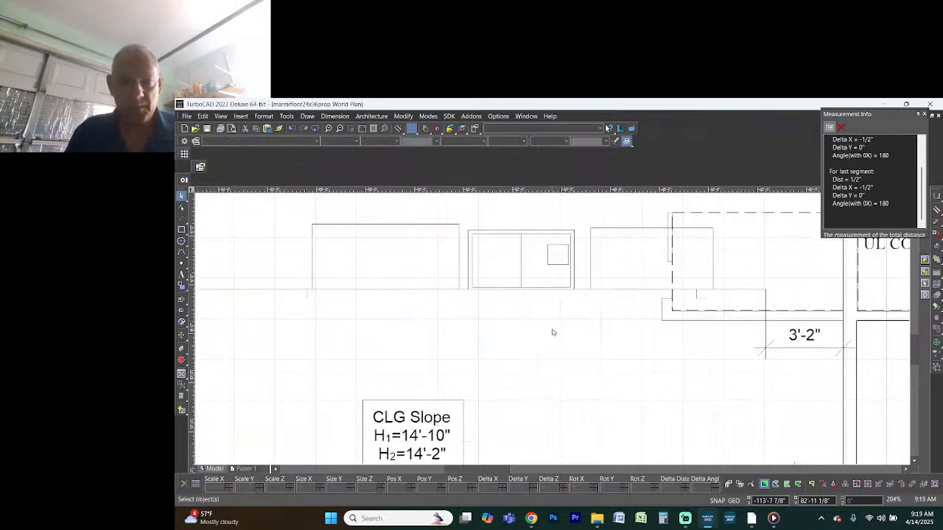
pyautogui.hotkey('ctrl', 'z')
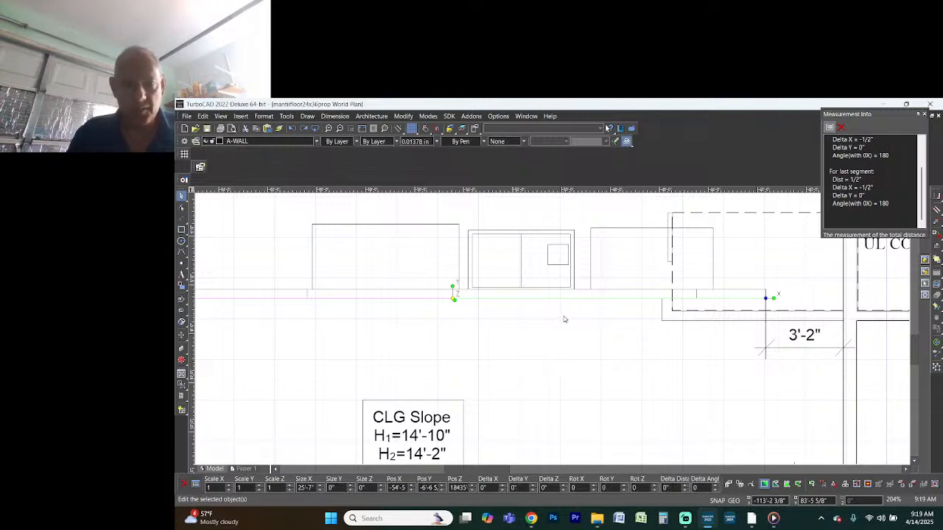
pyautogui.press('Escape')
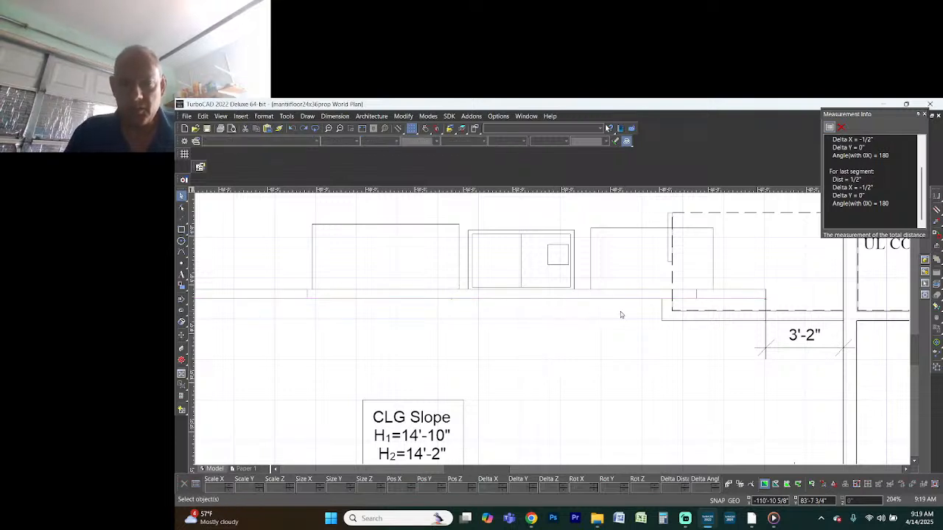
# Draw a wall along the low wall's outer line from the cooking hood's corner to the far end of the equipment row, its thickness toward the equipment
pyautogui.click(182, 347)
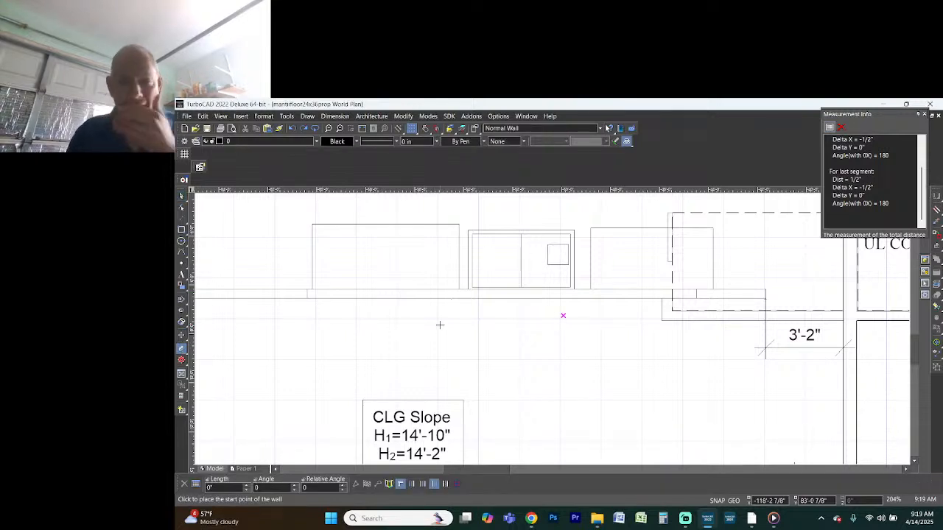
pyautogui.click(673, 300)
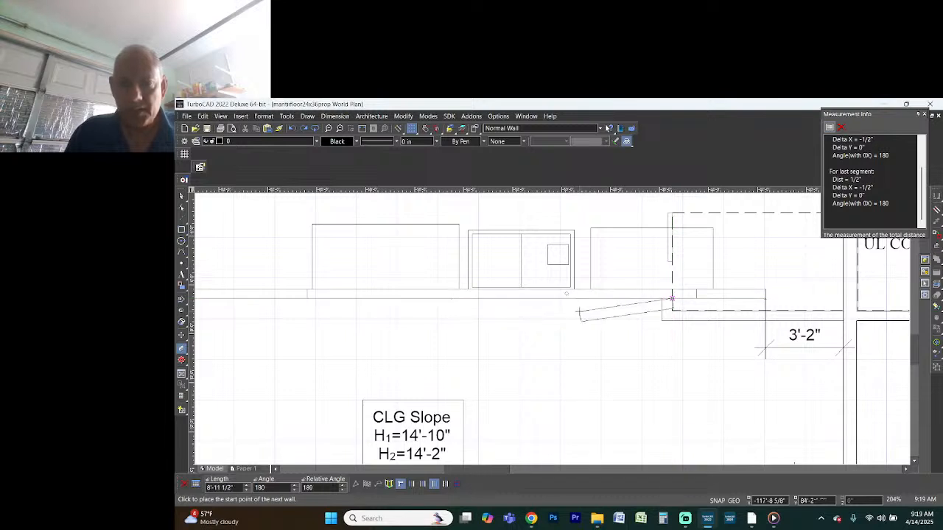
pyautogui.click(411, 486)
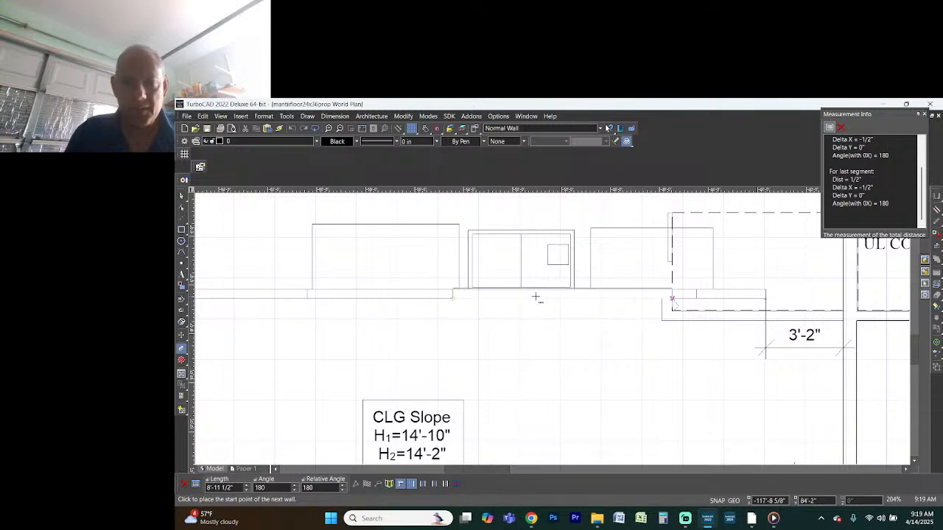
pyautogui.click(308, 300)
# Continue the wall with a perpendicular segment 3'-5 3/8" long at 90° beside the last equipment, and finish the wall
pyautogui.scroll(-3, 312, 262)
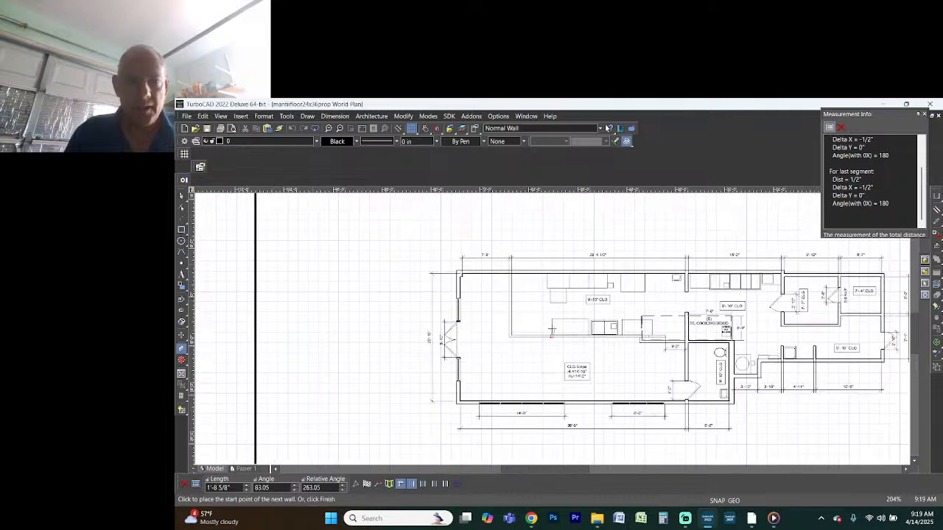
pyautogui.scroll(2, 557, 328)
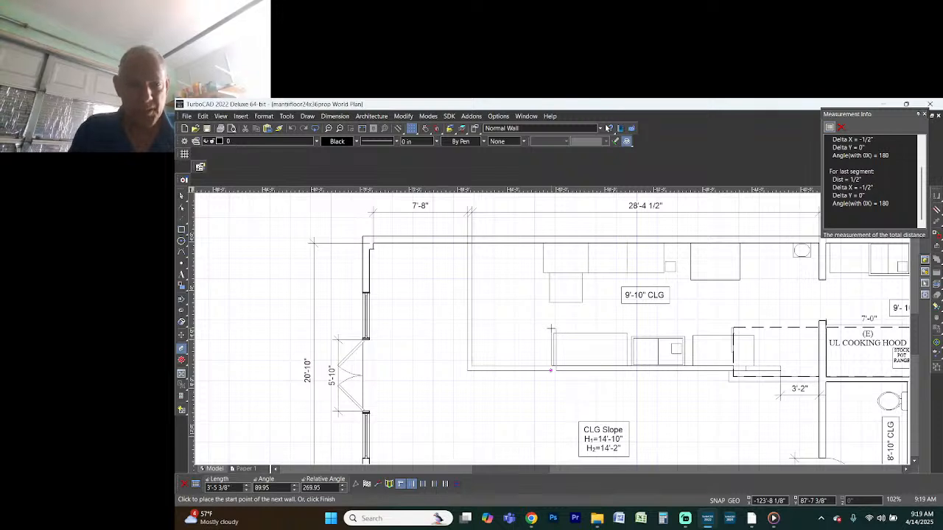
pyautogui.press('Tab')
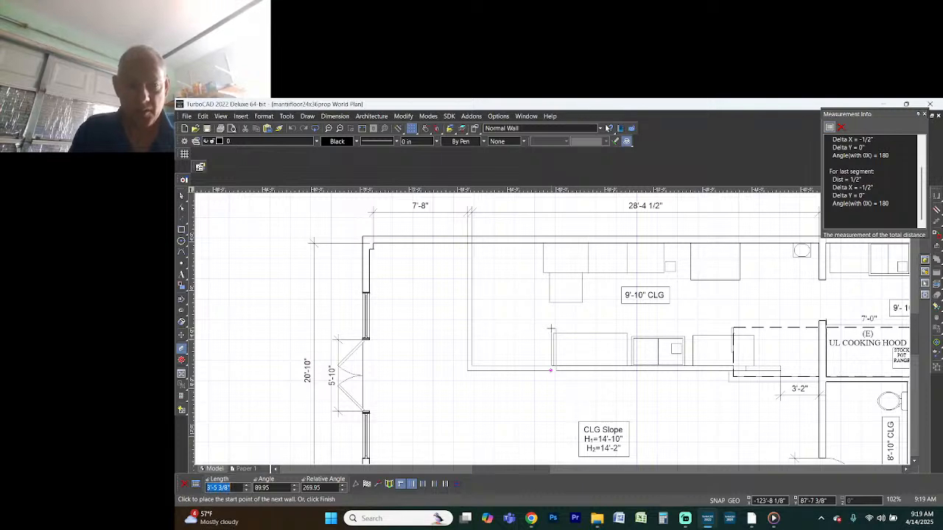
pyautogui.press('Tab')
pyautogui.write('90')
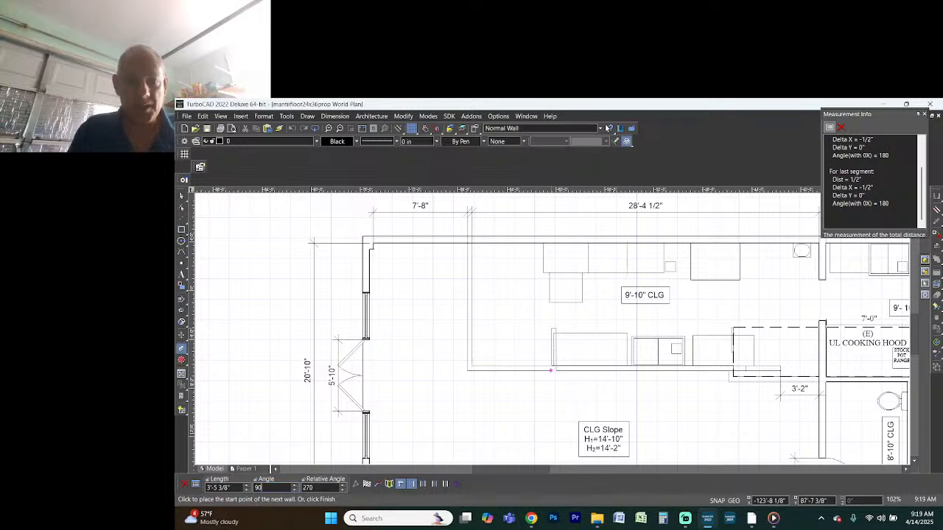
pyautogui.press('Return')
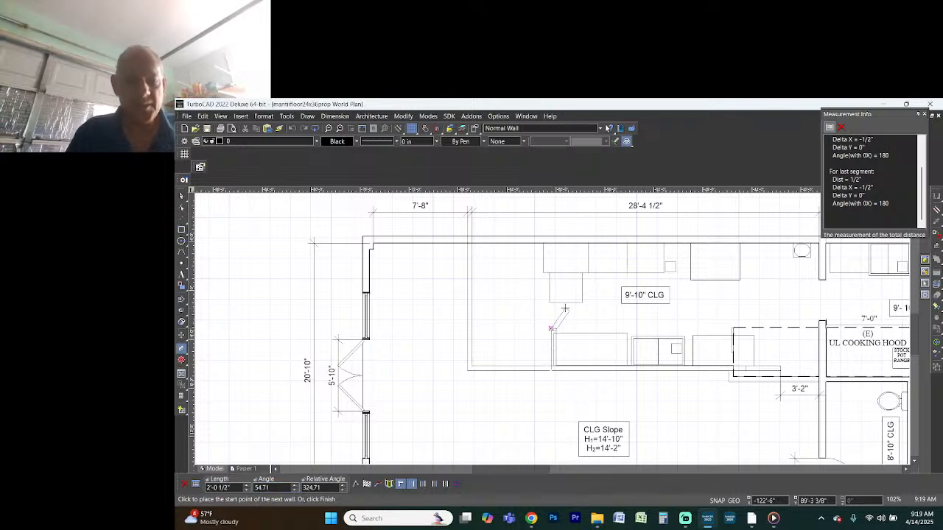
pyautogui.press('Escape')
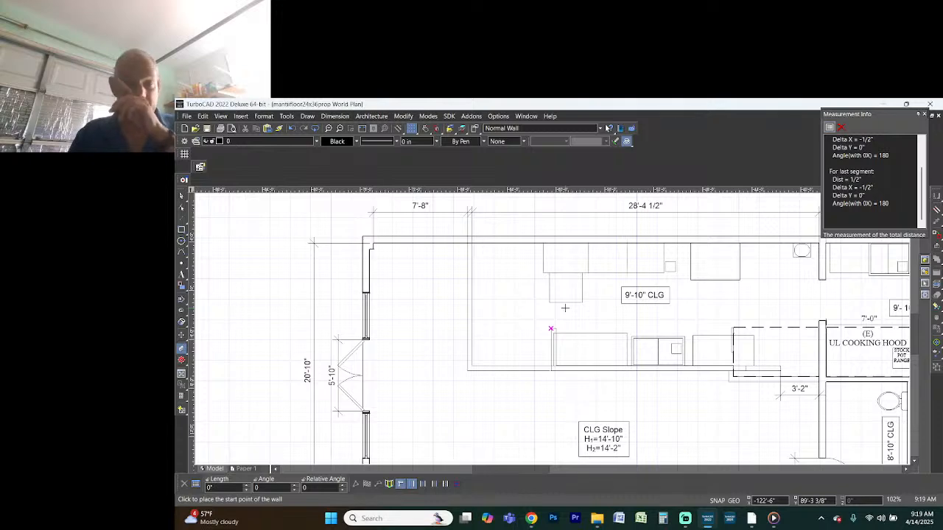
# Switch to the site video in Media Player, play it to examine the wall at the kitchen entrance, and return to TurboCAD
pyautogui.hotkey('alt', 'Tab')
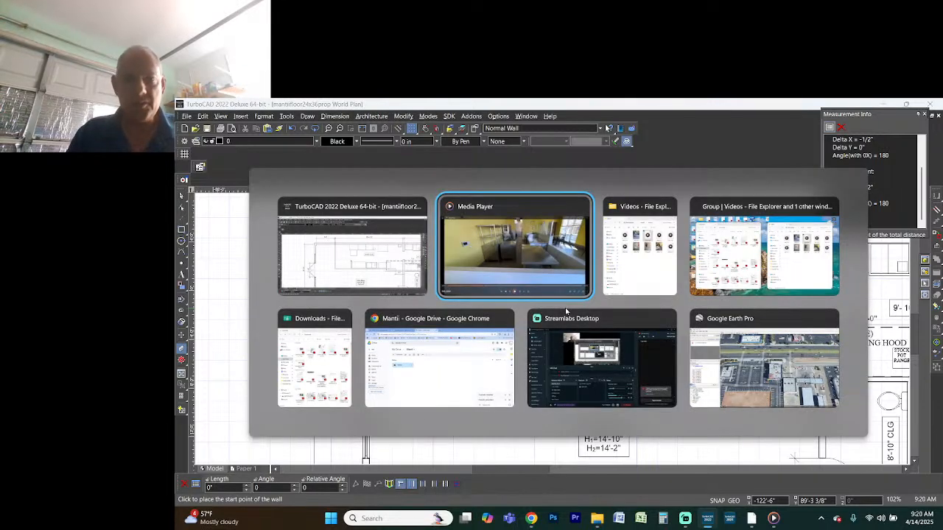
pyautogui.press('space')
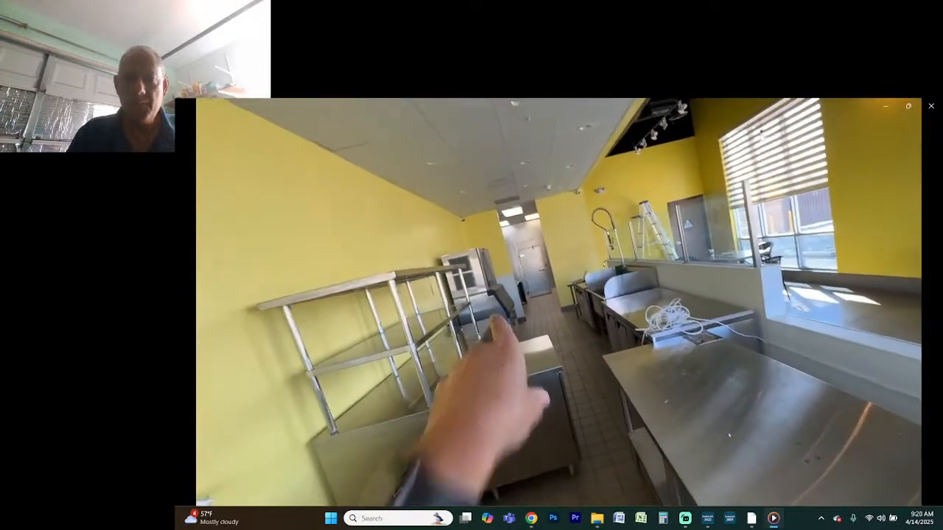
pyautogui.click(566, 313)
pyautogui.hotkey('alt', 'Tab')
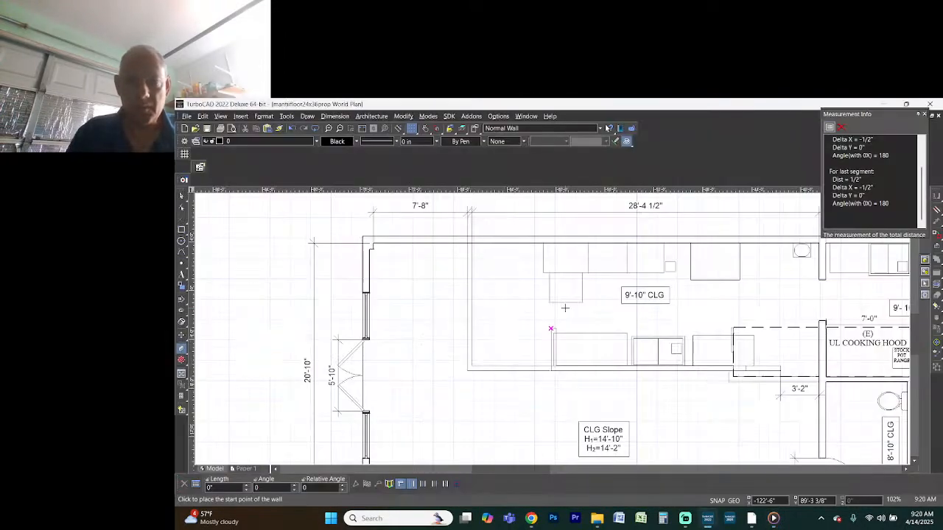
# Draw a 40" wall segment at 90° from the end corner of the short perpendicular wall beside the equipment
pyautogui.scroll(3, 543, 316)
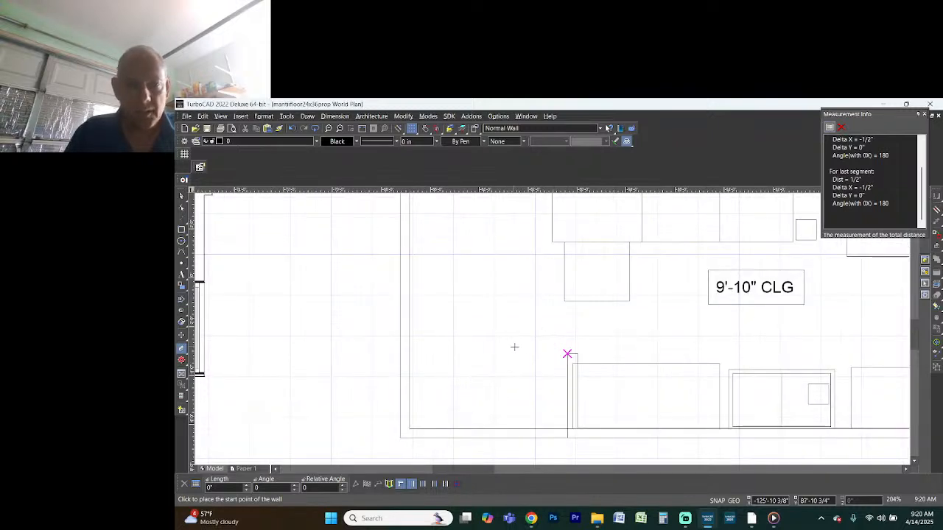
pyautogui.click(577, 355)
pyautogui.press('Escape')
pyautogui.click(568, 351)
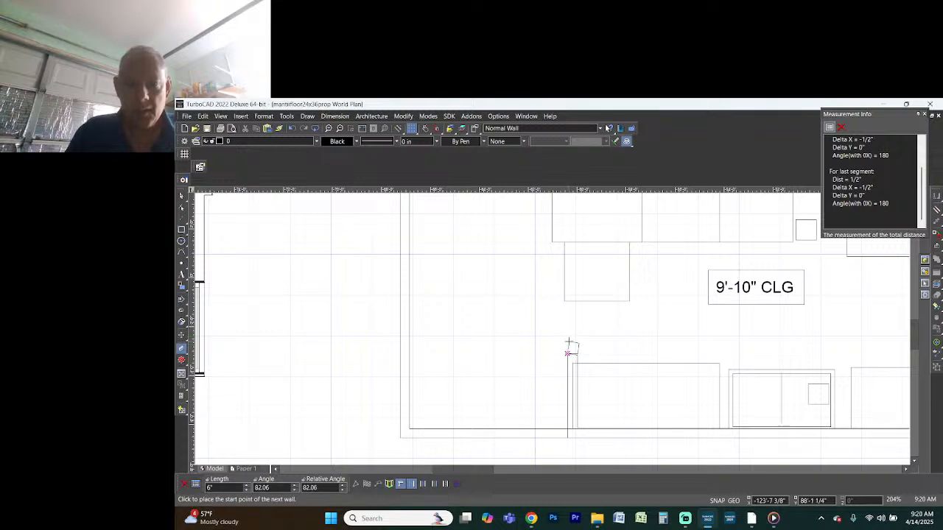
pyautogui.write('40')
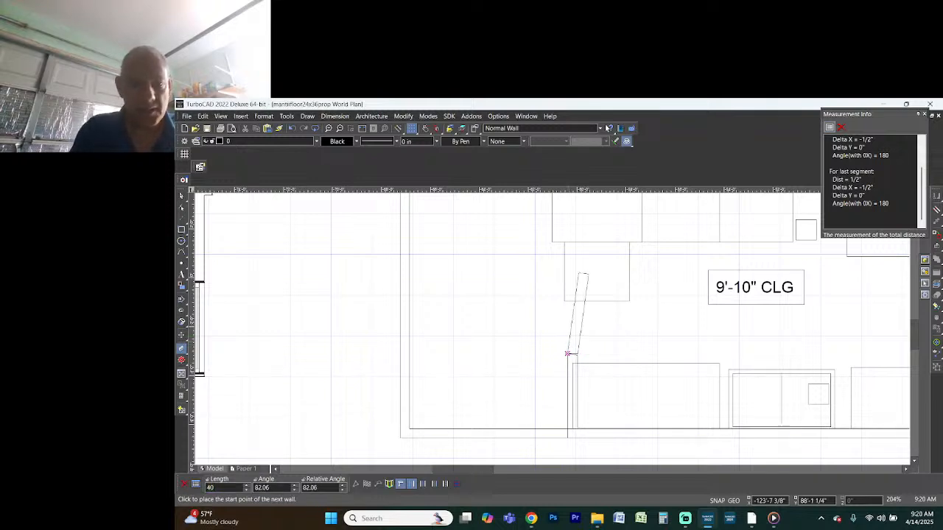
pyautogui.press('Tab')
pyautogui.write('90')
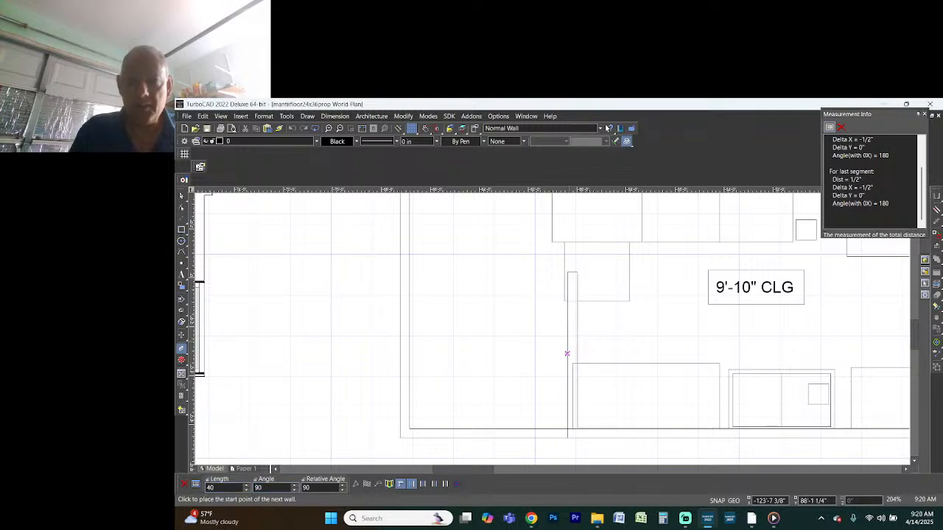
pyautogui.press('Return')
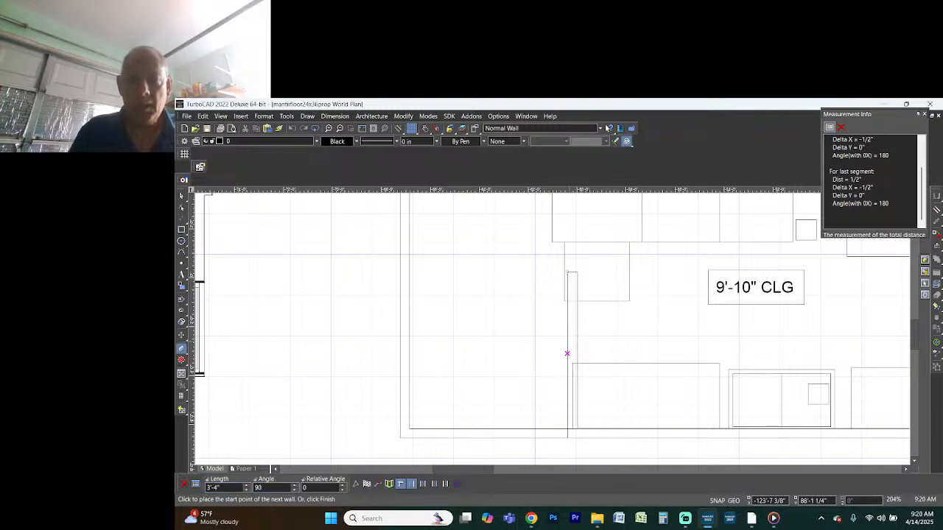
# Extend the perpendicular wall with another segment 44" long at 90° toward the upper building wall, and finish the wall
pyautogui.scroll(2, 582, 247)
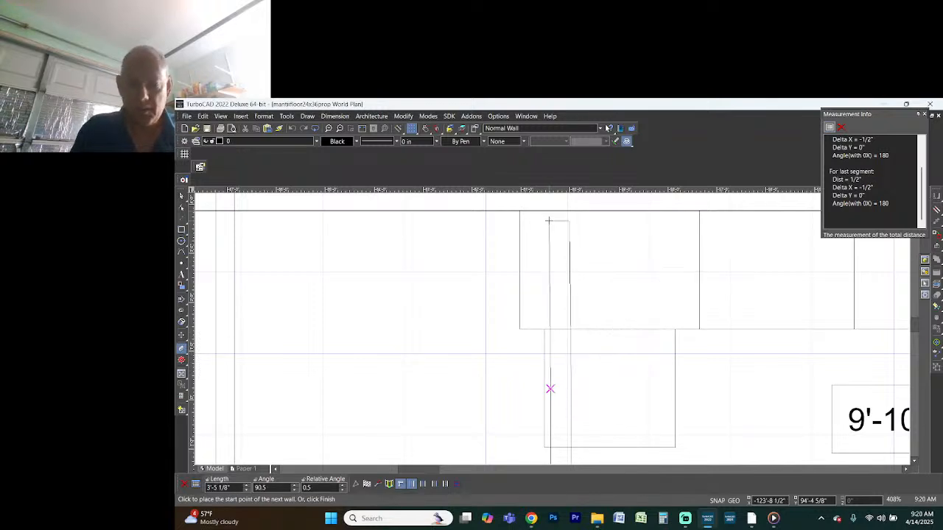
pyautogui.write('48')
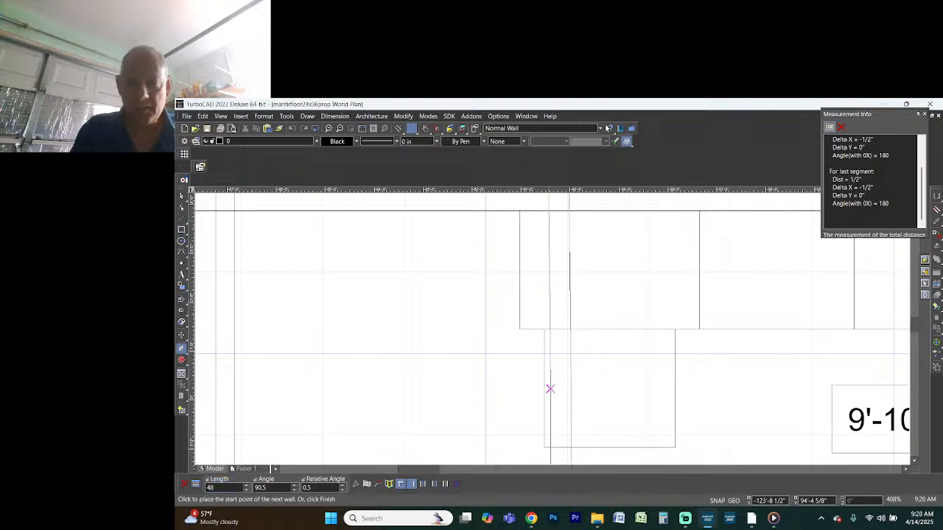
pyautogui.press('BackSpace')
pyautogui.write('0')
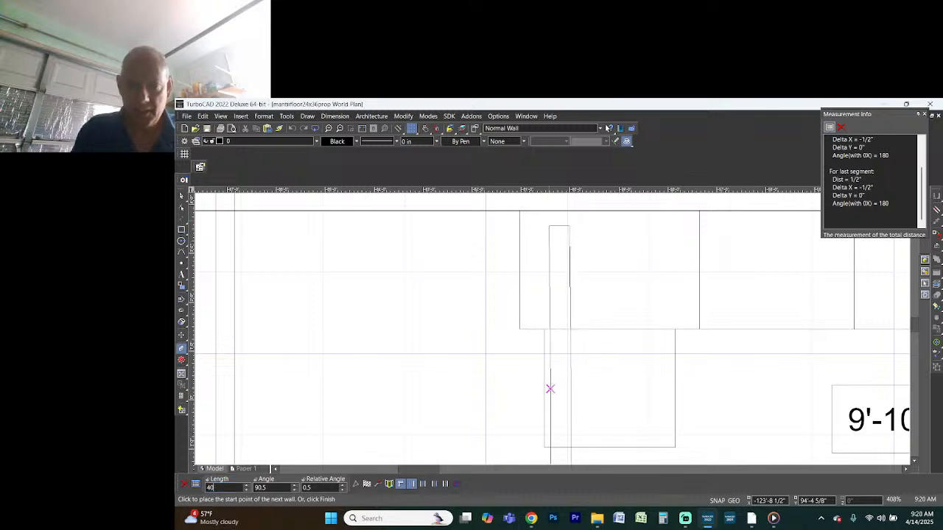
pyautogui.press('BackSpace')
pyautogui.write('5')
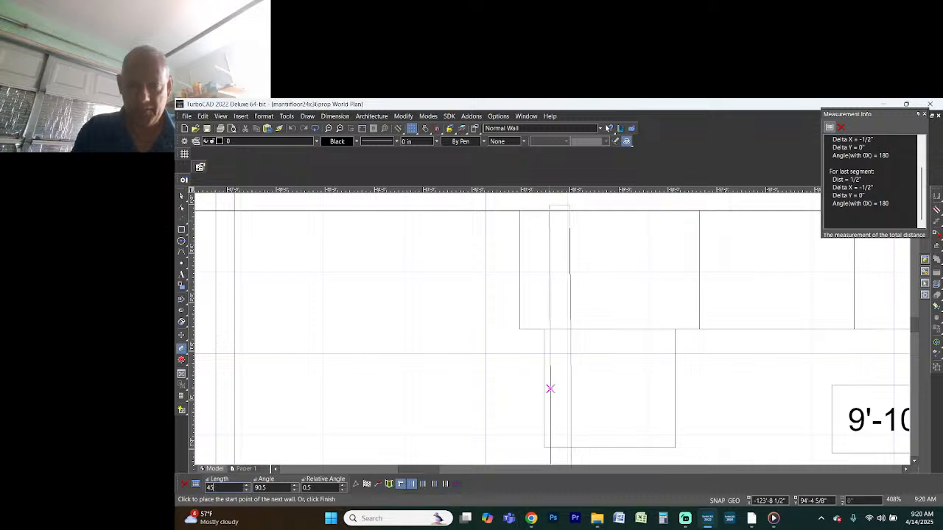
pyautogui.press('BackSpace')
pyautogui.write('3')
pyautogui.press('BackSpace')
pyautogui.write('4')
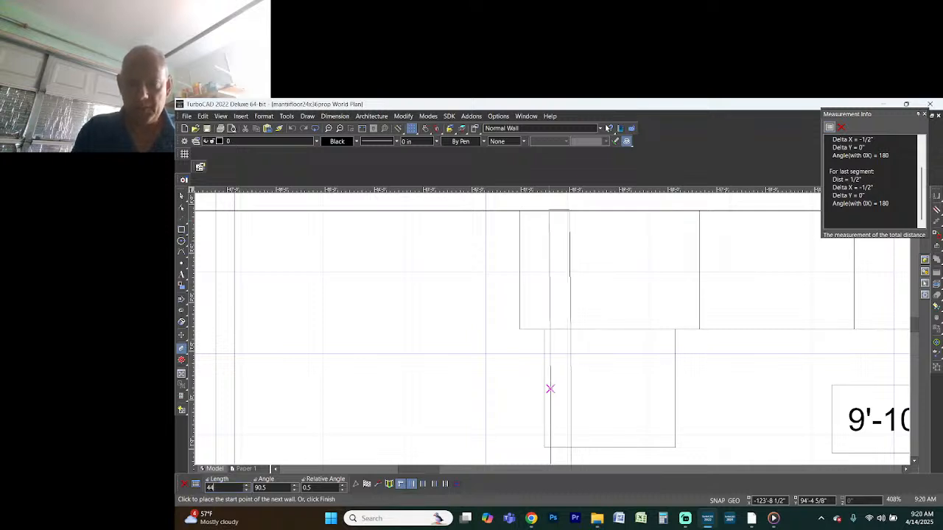
pyautogui.press('Tab')
pyautogui.write('90')
pyautogui.press('Return')
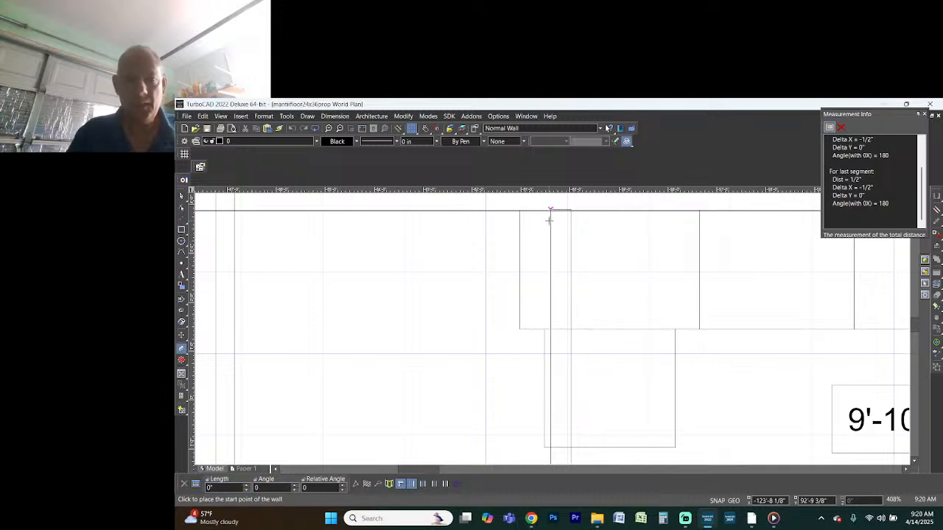
pyautogui.press('Escape')
# Shorten the new wall's upper end so it meets the inner face of the building wall
pyautogui.scroll(-1, 557, 219)
pyautogui.scroll(3, 553, 333)
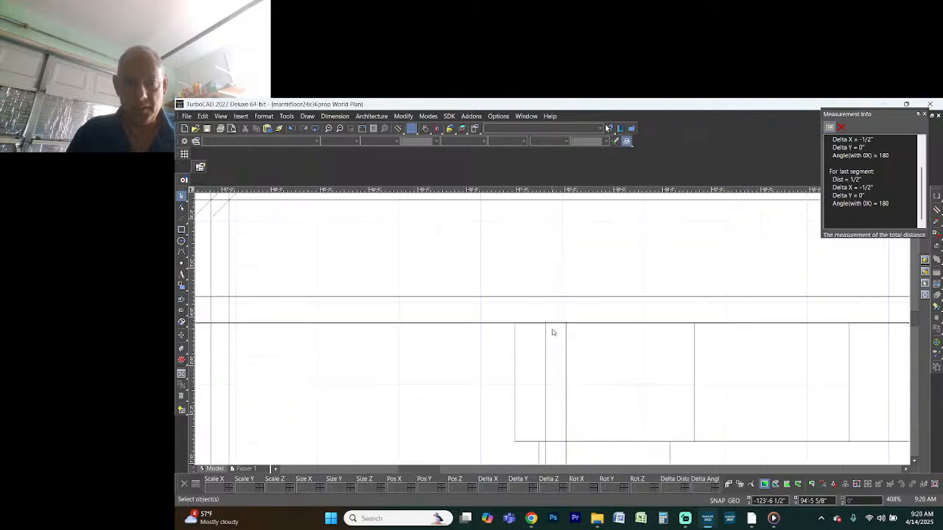
pyautogui.scroll(1, 553, 332)
pyautogui.click(586, 272)
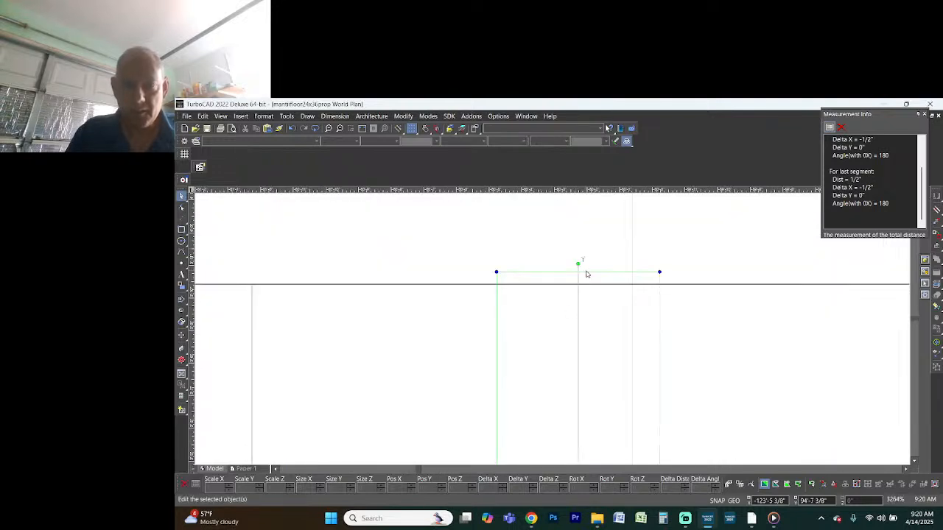
pyautogui.moveTo(586, 271); pyautogui.dragTo(587, 285)
pyautogui.click(767, 348)
# Delete the 40" middle wall segment to leave an opening between the two perpendicular wall pieces
pyautogui.scroll(-5, 553, 333)
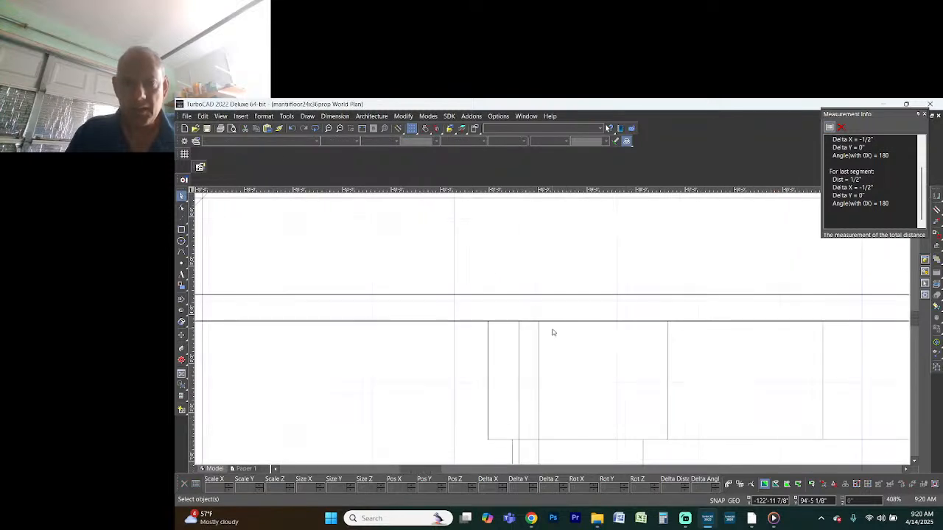
pyautogui.scroll(1, 545, 411)
pyautogui.click(554, 328)
pyautogui.press('Delete')
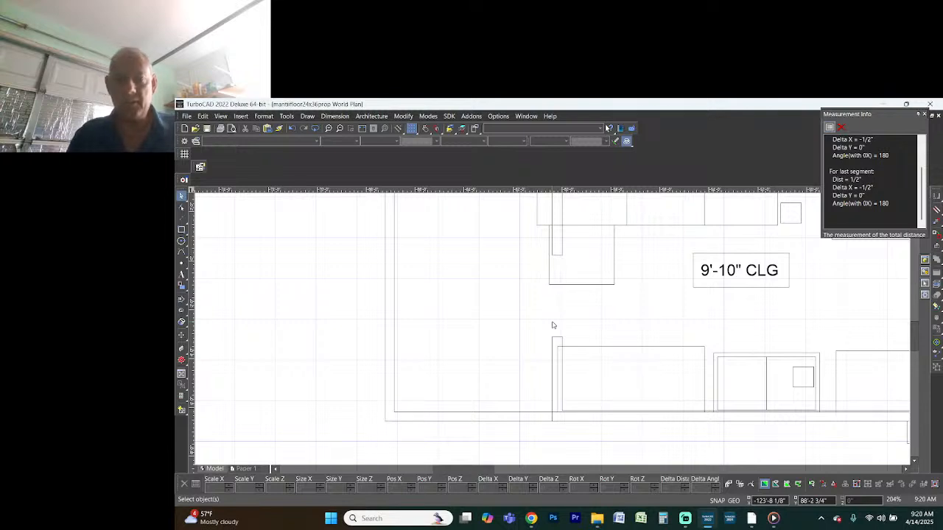
# Apply a diagonal-line hatch to the short perpendicular wall piece attached to the upper building wall
pyautogui.scroll(-1, 553, 326)
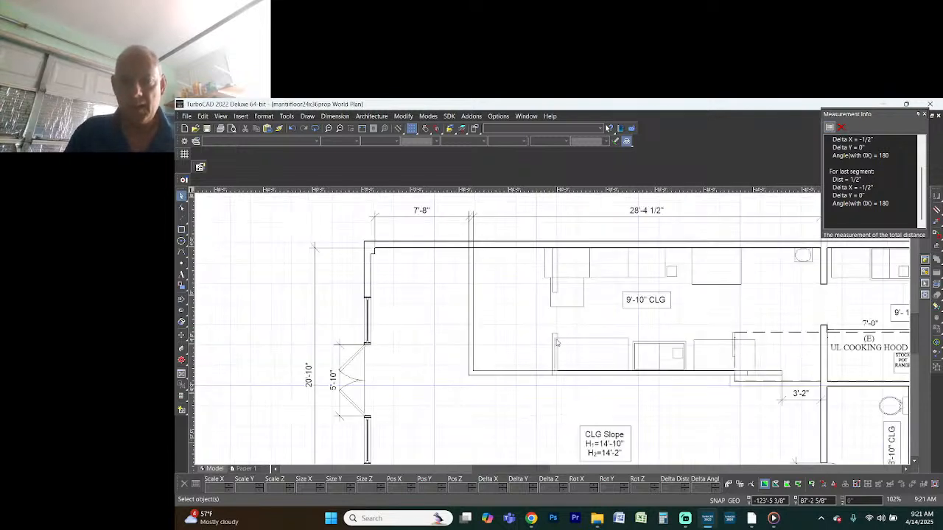
pyautogui.scroll(1, 553, 333)
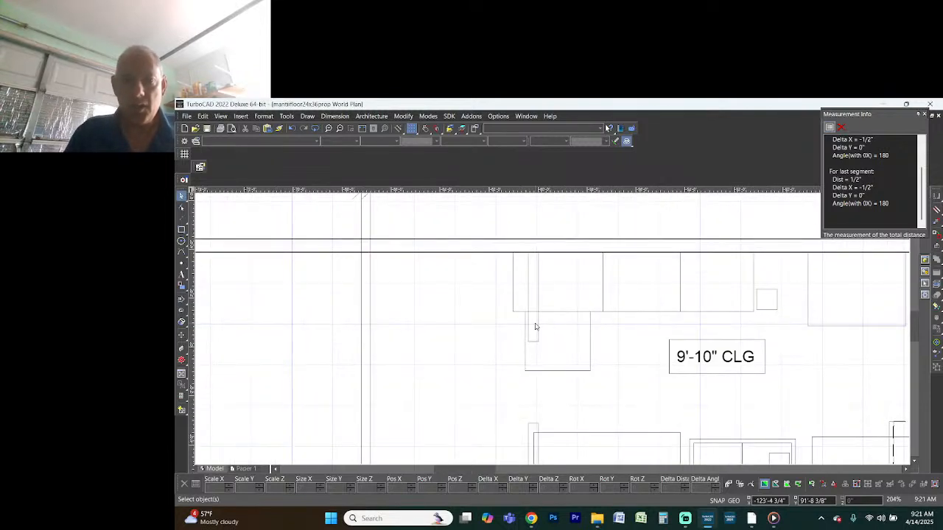
pyautogui.click(537, 327)
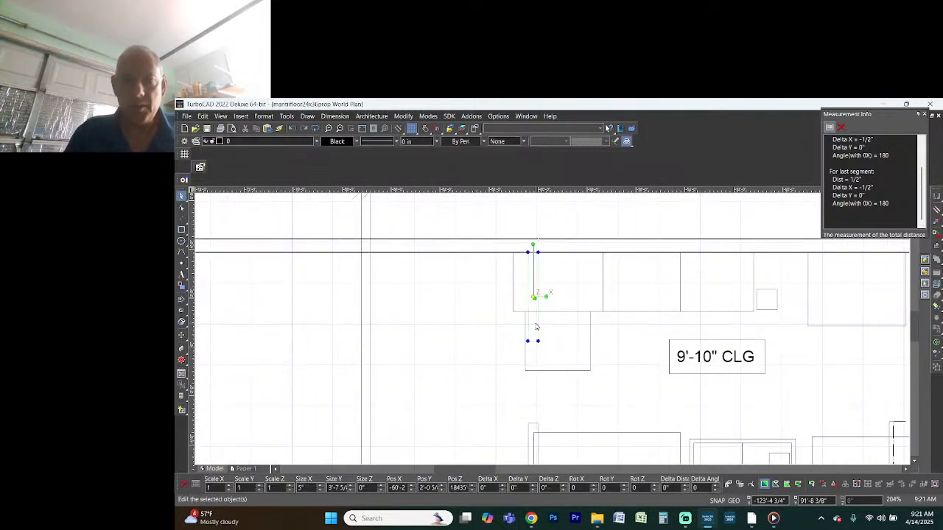
pyautogui.click(524, 141)
pyautogui.click(547, 185)
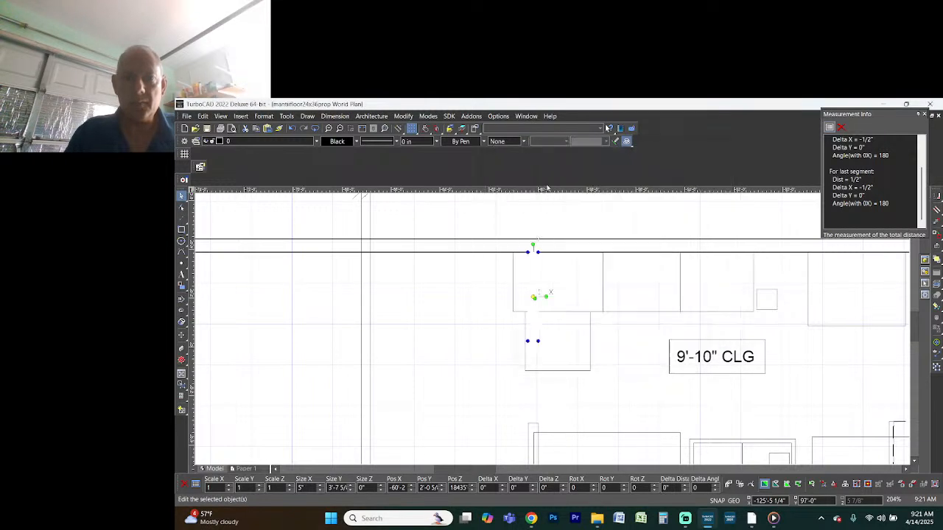
pyautogui.press('Escape')
# Apply the same diagonal-line hatch to the lower perpendicular wall, the long kitchen low wall and the stepped segments reaching the cross wall
pyautogui.scroll(-1, 593, 387)
pyautogui.scroll(1, 593, 387)
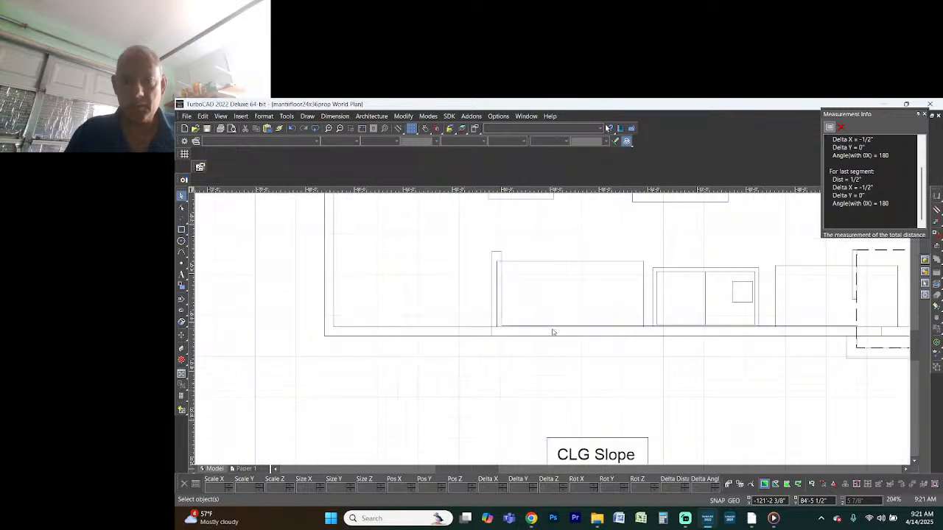
pyautogui.click(497, 259)
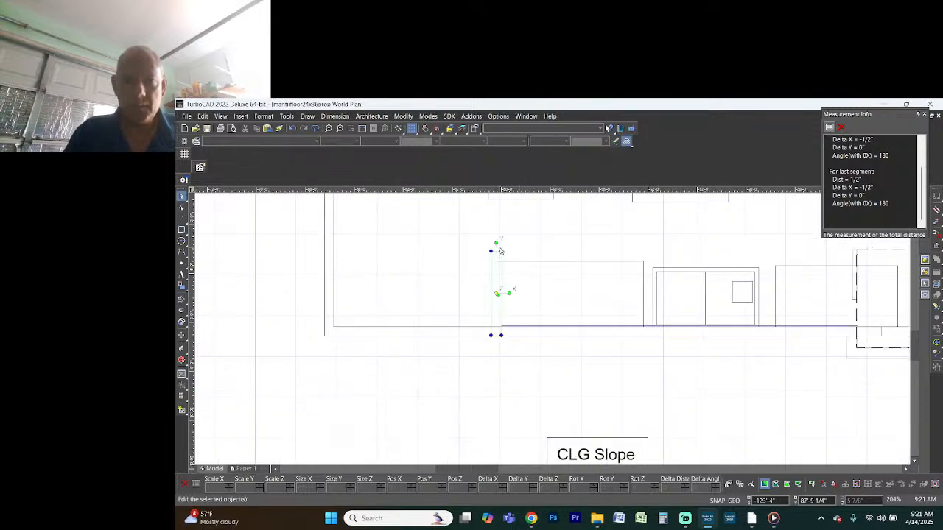
pyautogui.rightClick(562, 341)
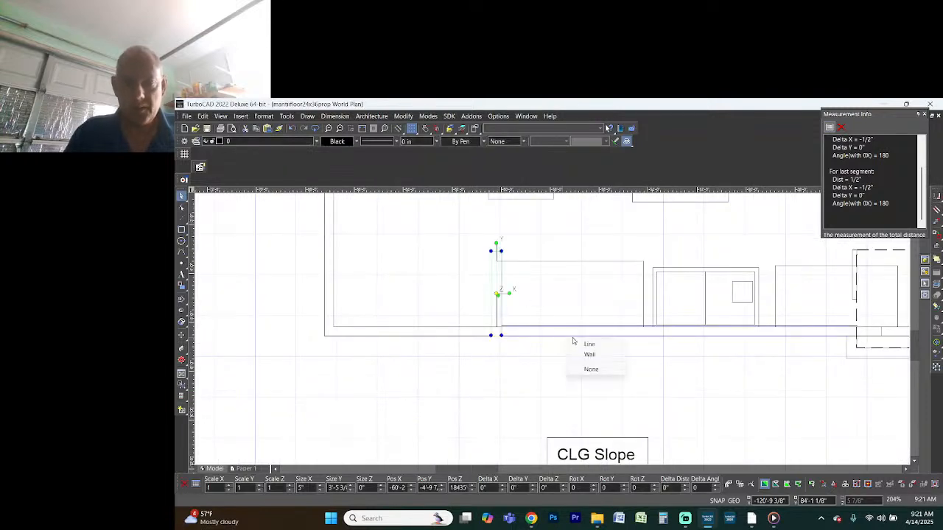
pyautogui.click(578, 355)
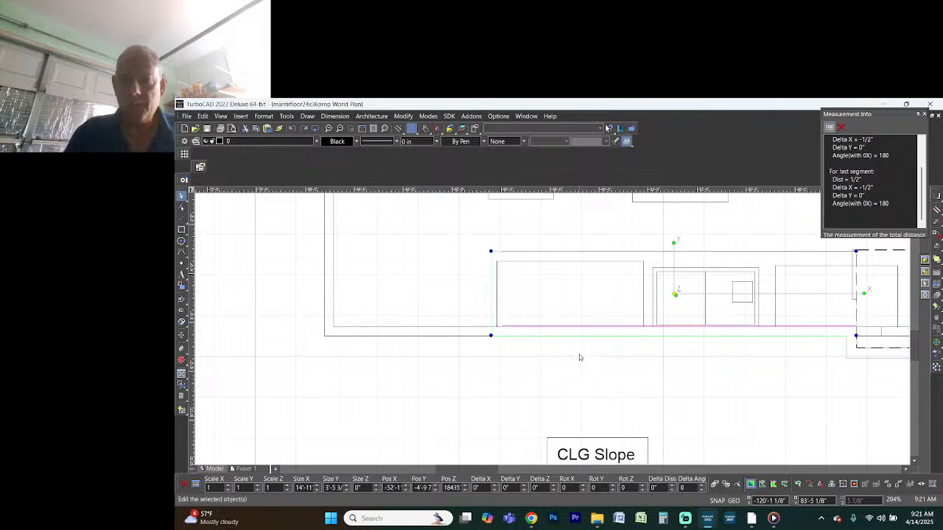
pyautogui.scroll(-1, 579, 357)
pyautogui.scroll(2, 526, 334)
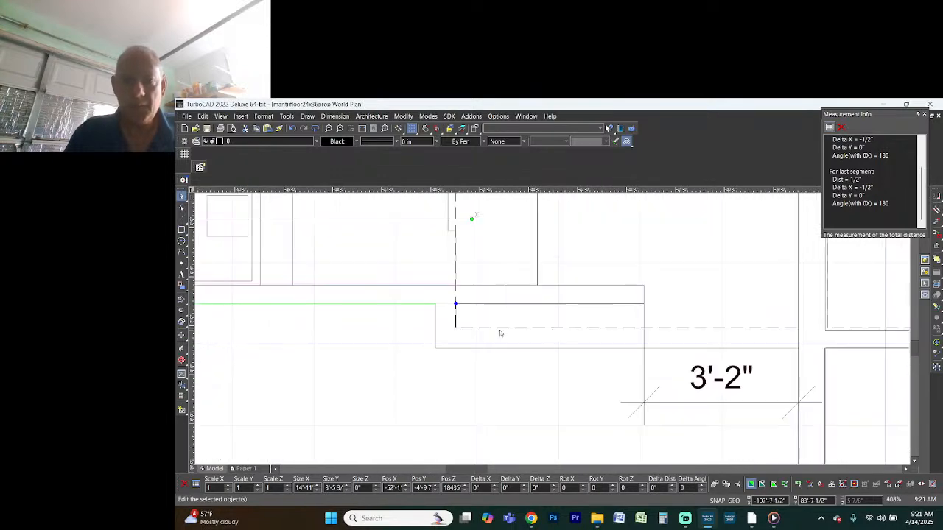
pyautogui.keyDown('shift'); pyautogui.click(436, 330); pyautogui.keyUp('shift')
pyautogui.keyDown('shift'); pyautogui.click(530, 350); pyautogui.keyUp('shift')
pyautogui.scroll(-2, 513, 333)
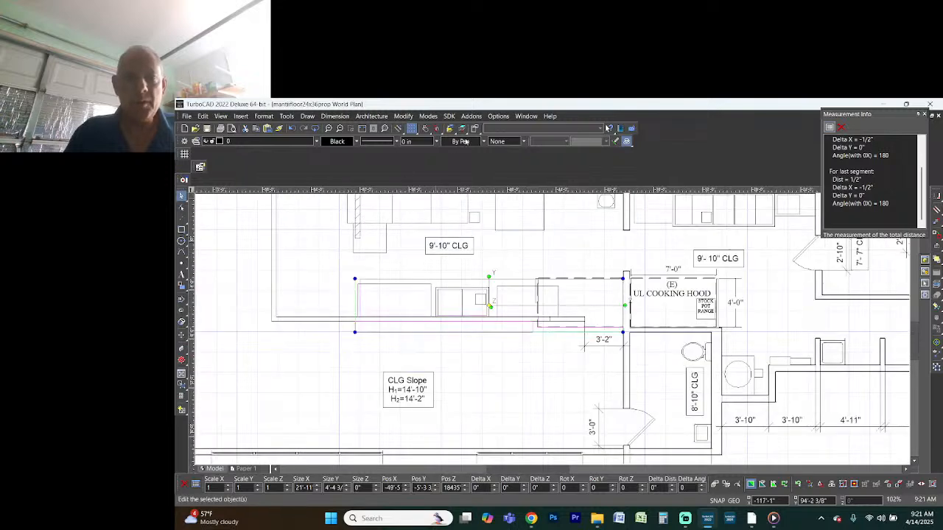
pyautogui.click(521, 140)
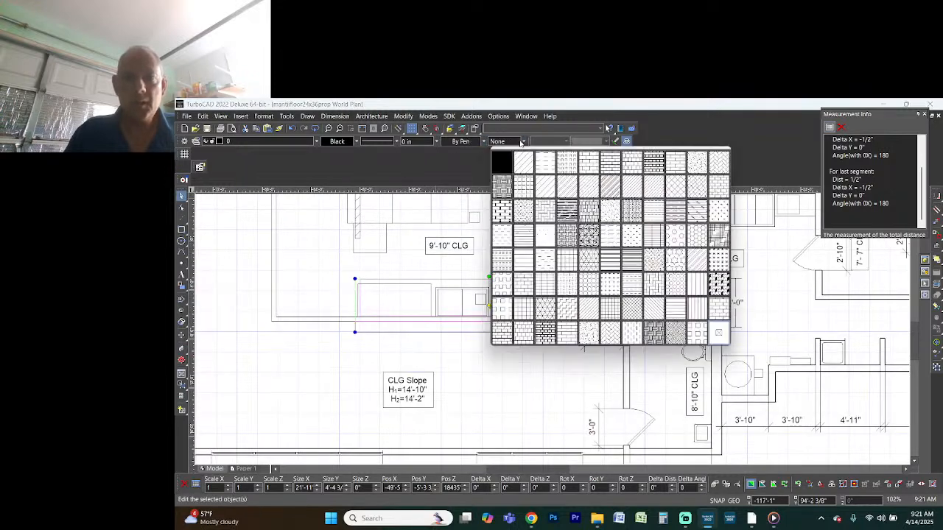
pyautogui.click(545, 188)
pyautogui.click(520, 361)
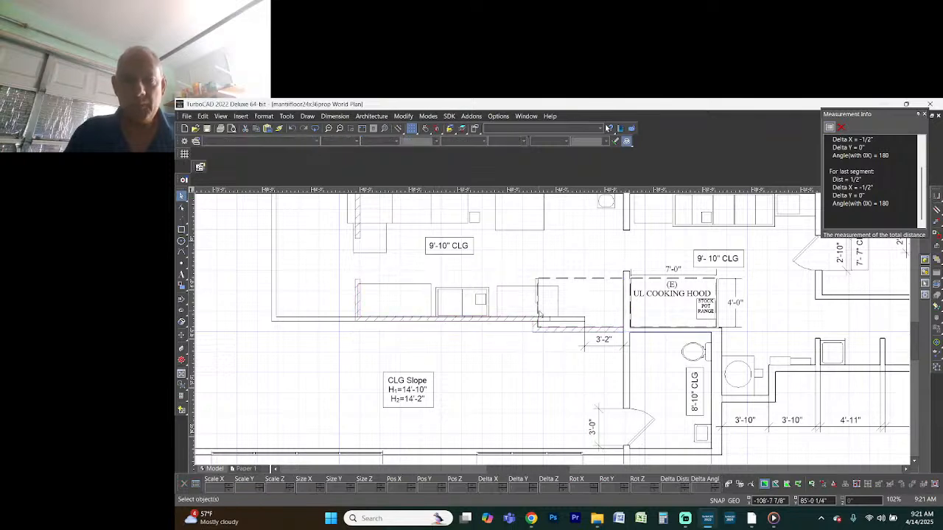
# Stretch the lower end of the narrow wall beside the dashed outline until it meets the upper face of the hatched low wall
pyautogui.scroll(2, 535, 305)
pyautogui.click(545, 298)
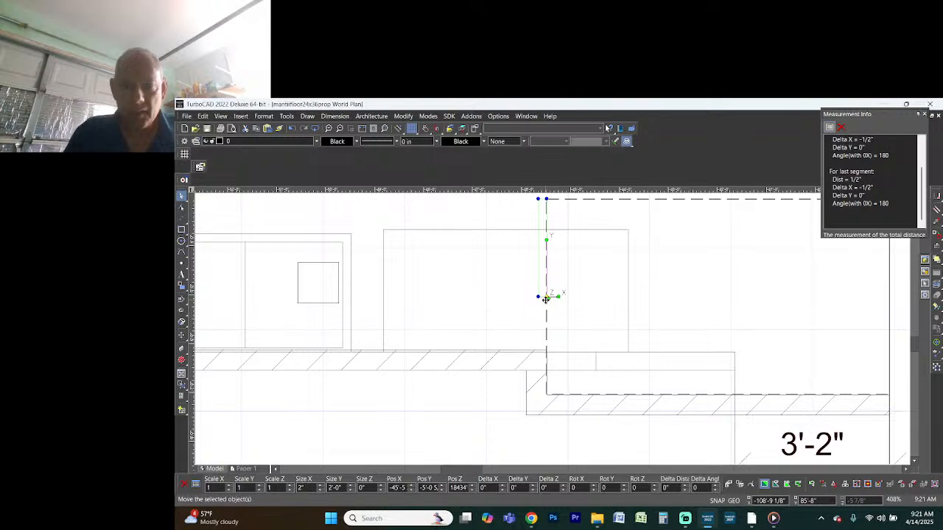
pyautogui.press('d')
pyautogui.click(547, 248)
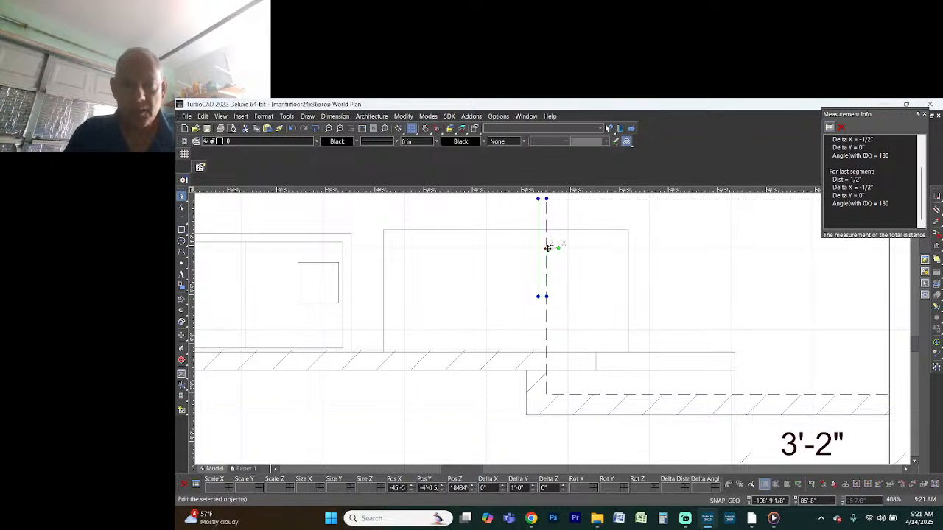
pyautogui.click(546, 297)
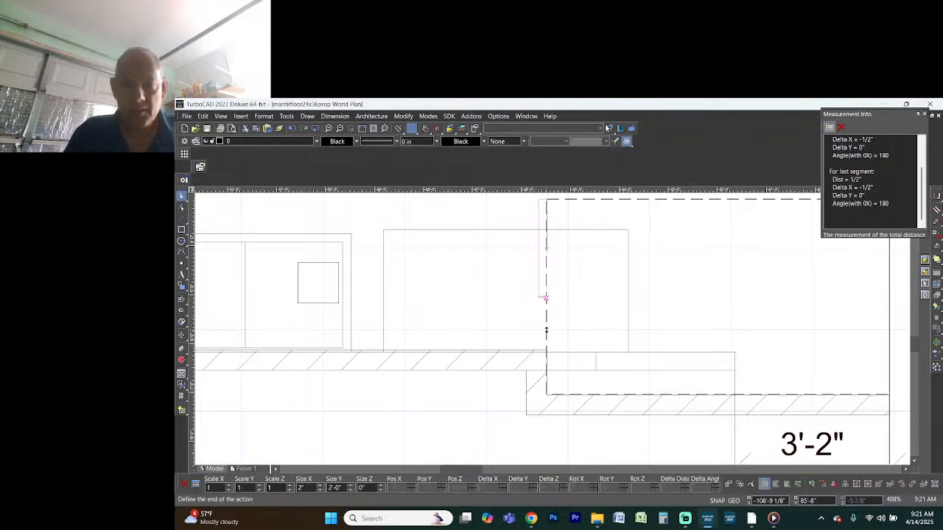
pyautogui.click(546, 349)
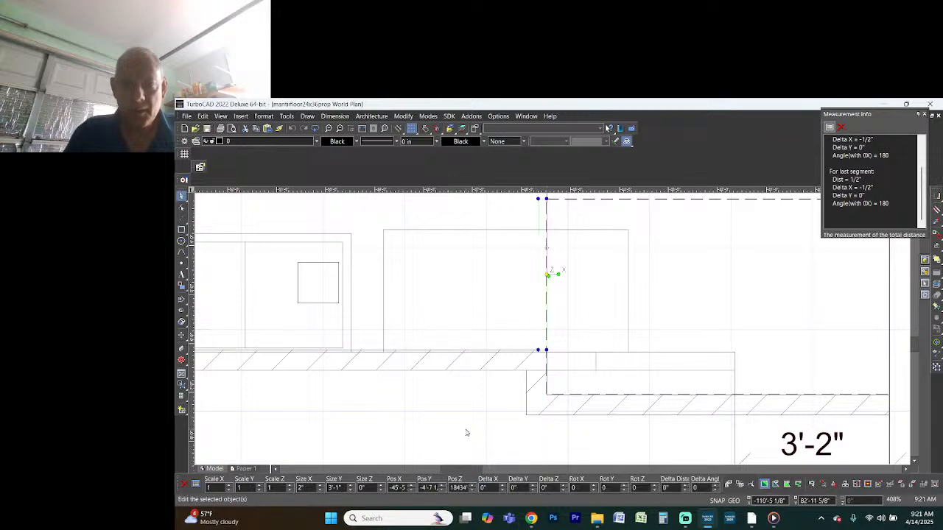
pyautogui.click(467, 434)
# Check the hatched walls across the kitchen area and close the Measurement Info palette
pyautogui.scroll(-2, 552, 331)
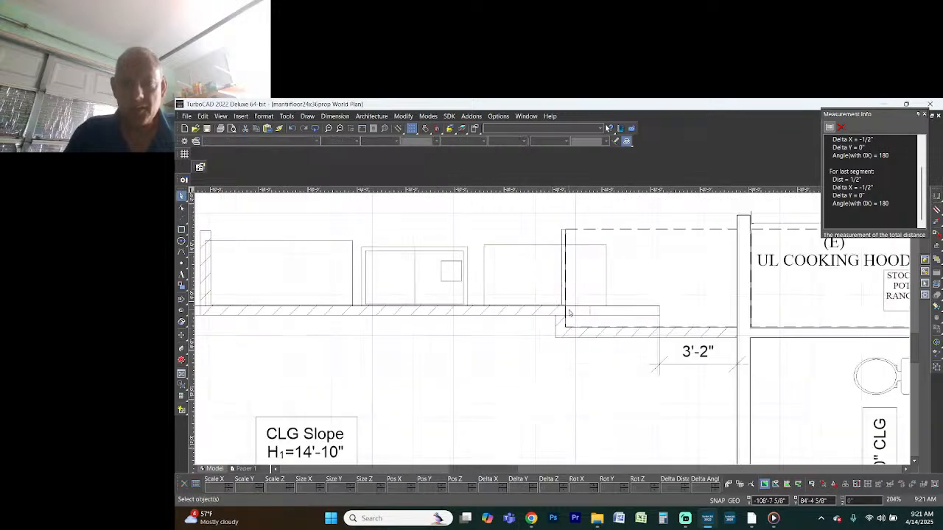
pyautogui.scroll(-2, 567, 278)
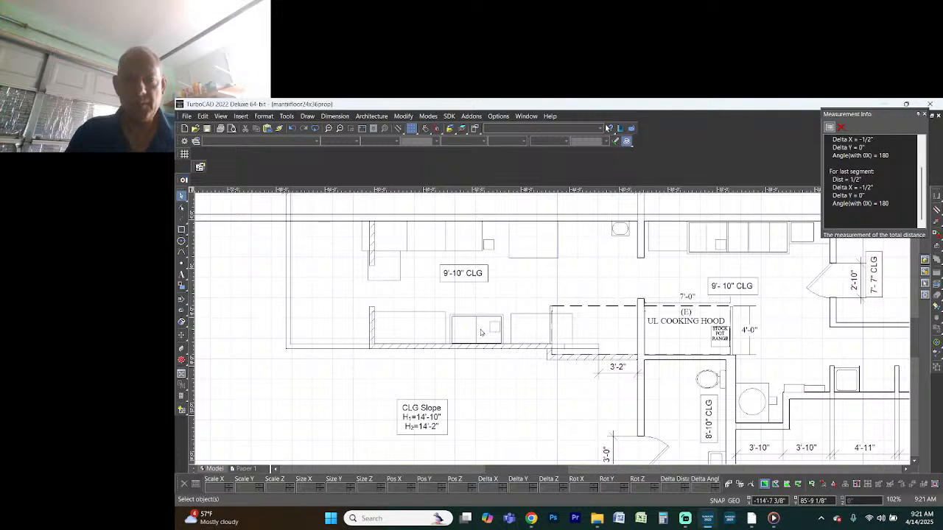
pyautogui.scroll(2, 485, 332)
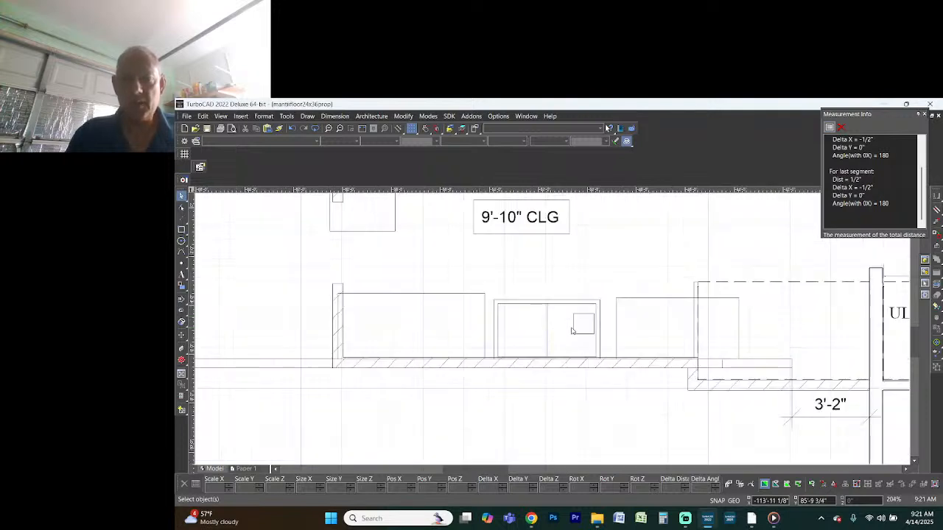
pyautogui.click(924, 115)
# Compare the kitchen site video in Media Player with the proposed floor plan, examining the low walls, equipment and cooking hood area in TurboCAD
pyautogui.hotkey('alt', 'Tab')
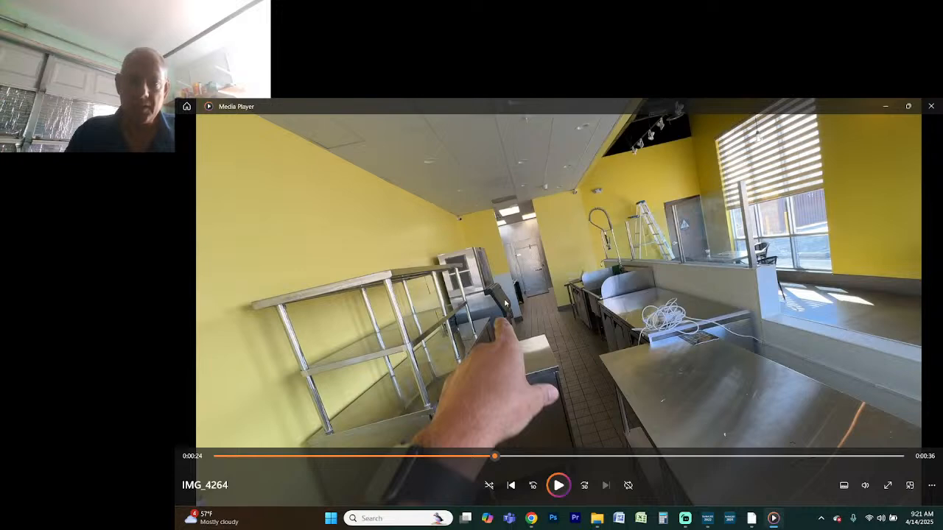
pyautogui.hotkey('alt', 'Tab')
pyautogui.hotkey('alt', 'Tab')
pyautogui.hotkey('alt', 'Tab')
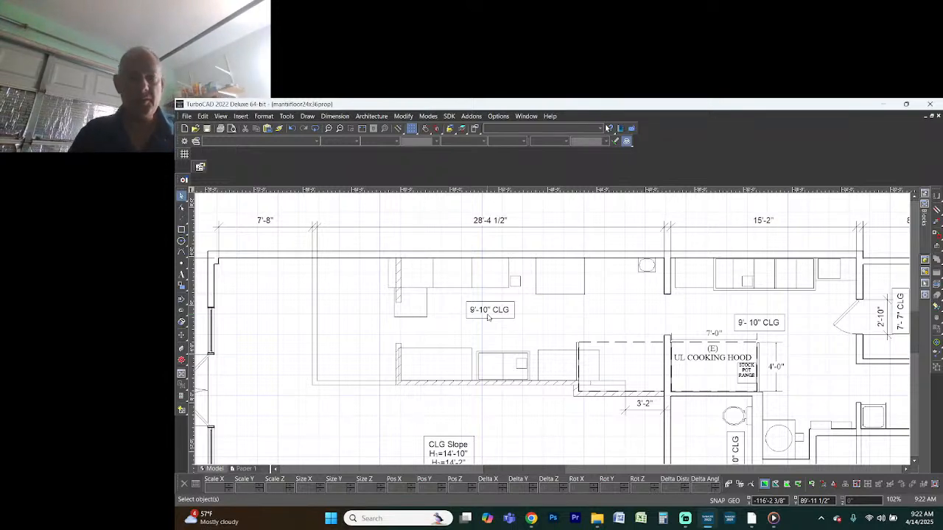
pyautogui.scroll(-2, 504, 324)
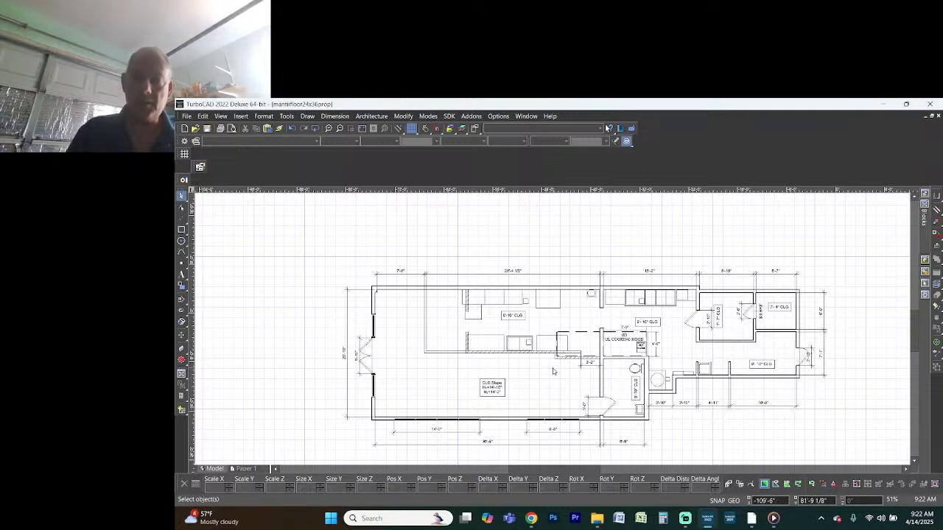
pyautogui.scroll(-2, 553, 372)
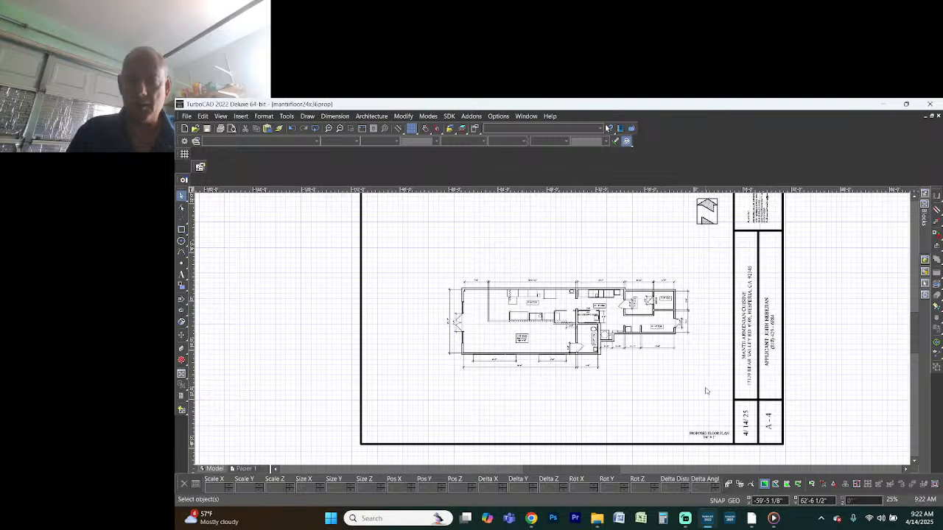
pyautogui.scroll(4, 554, 333)
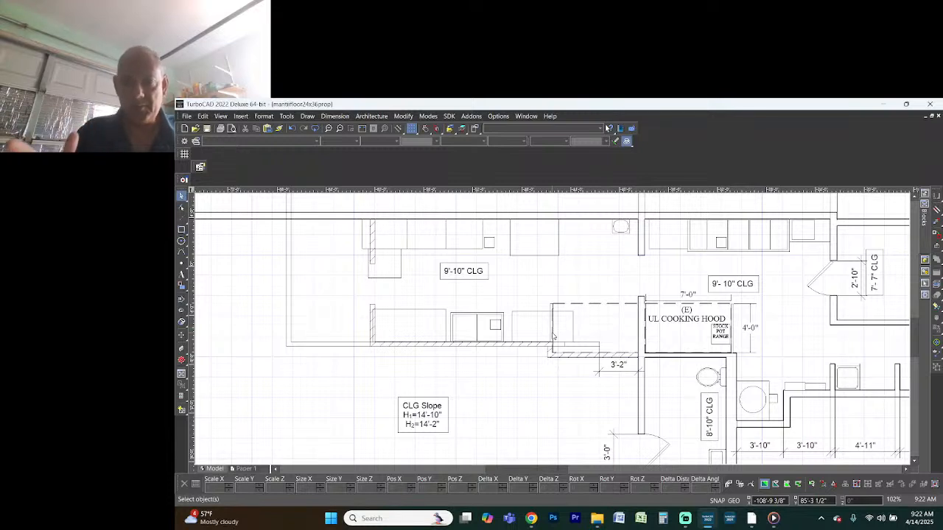
pyautogui.scroll(-2, 553, 336)
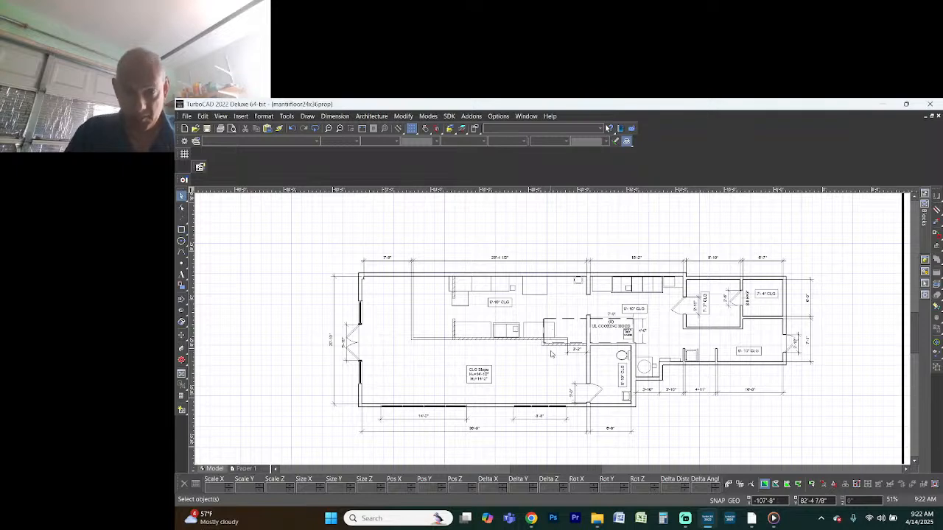
pyautogui.scroll(6, 553, 331)
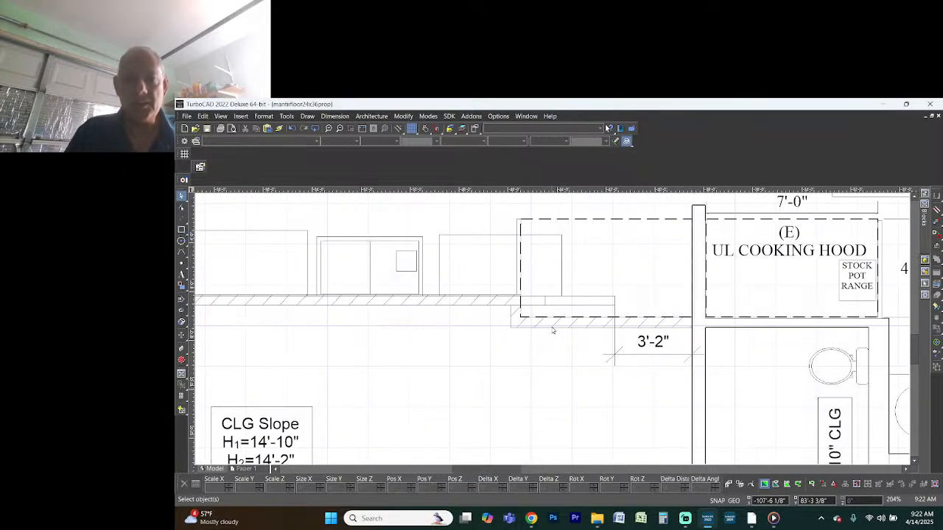
pyautogui.scroll(-4, 582, 335)
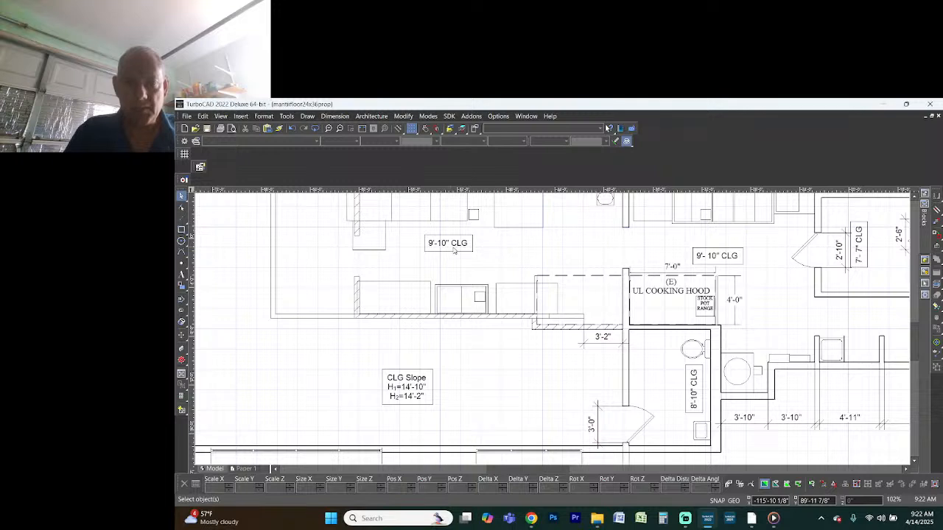
pyautogui.scroll(2, 573, 307)
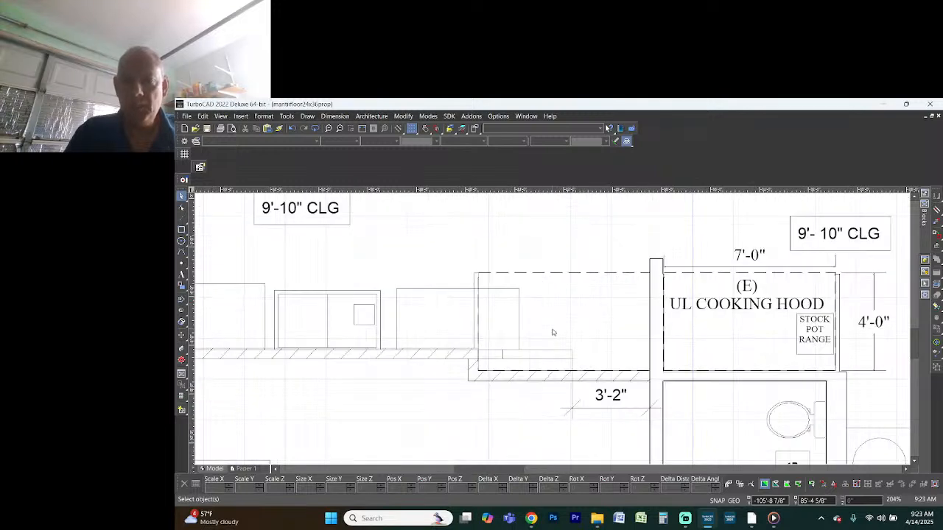
# Add a horizontal dimension just above the dashed outline beside the cooking hood, from the cross wall to the outline's far corner
pyautogui.click(184, 338)
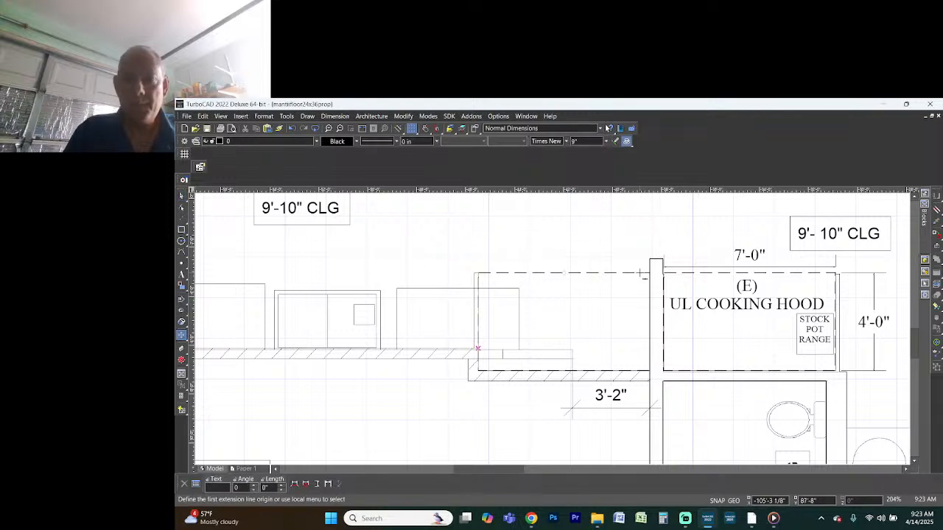
pyautogui.click(649, 274)
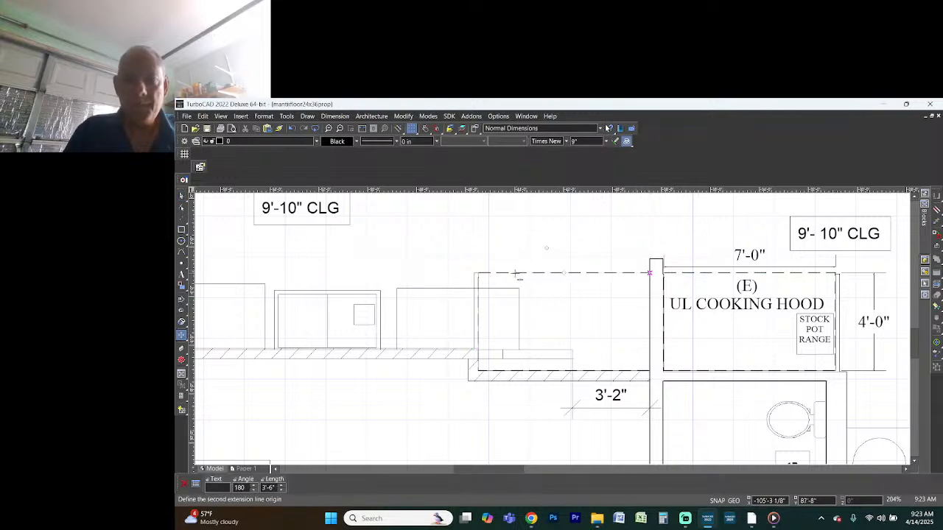
pyautogui.click(478, 274)
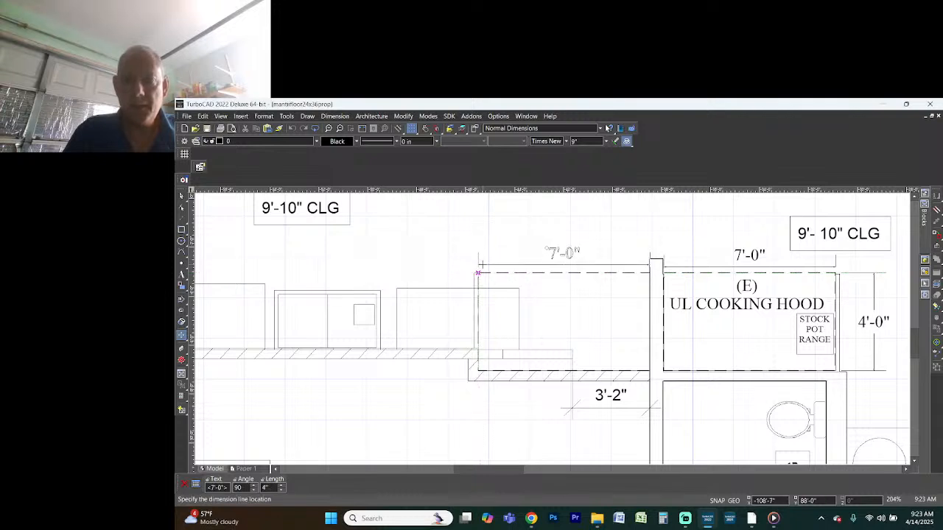
pyautogui.click(482, 265)
# Add a vertical dimension along the end of the same dashed outline, between its upper and lower corners, with the dimension line outside it
pyautogui.scroll(2, 478, 280)
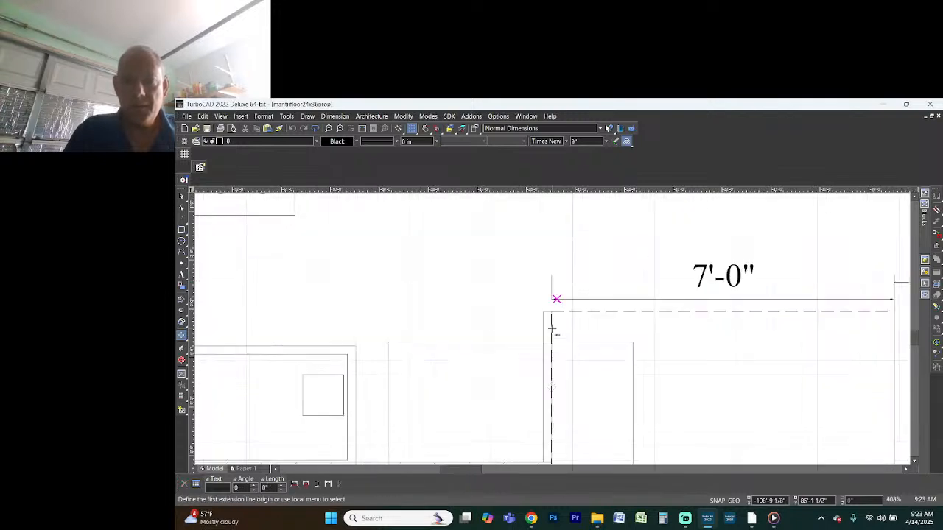
pyautogui.click(552, 312)
pyautogui.scroll(-4, 552, 312)
pyautogui.scroll(4, 560, 361)
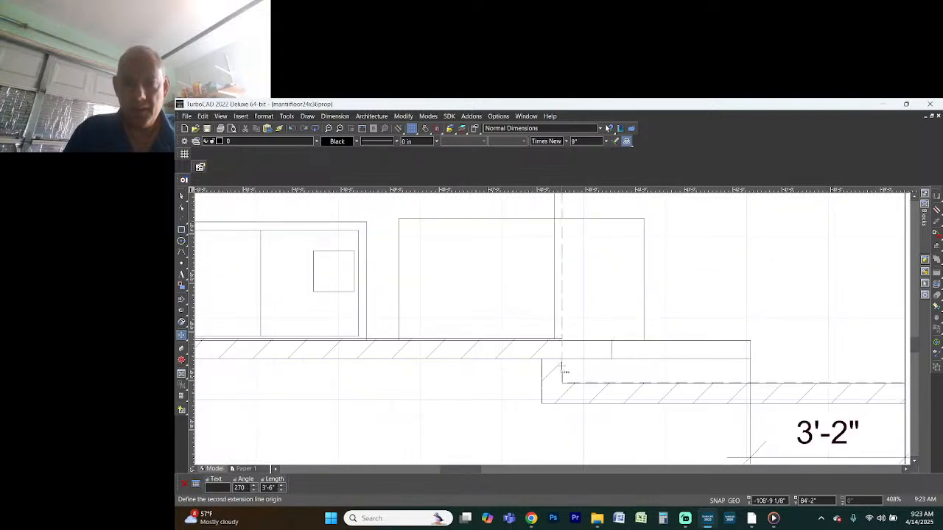
pyautogui.click(560, 383)
pyautogui.click(589, 389)
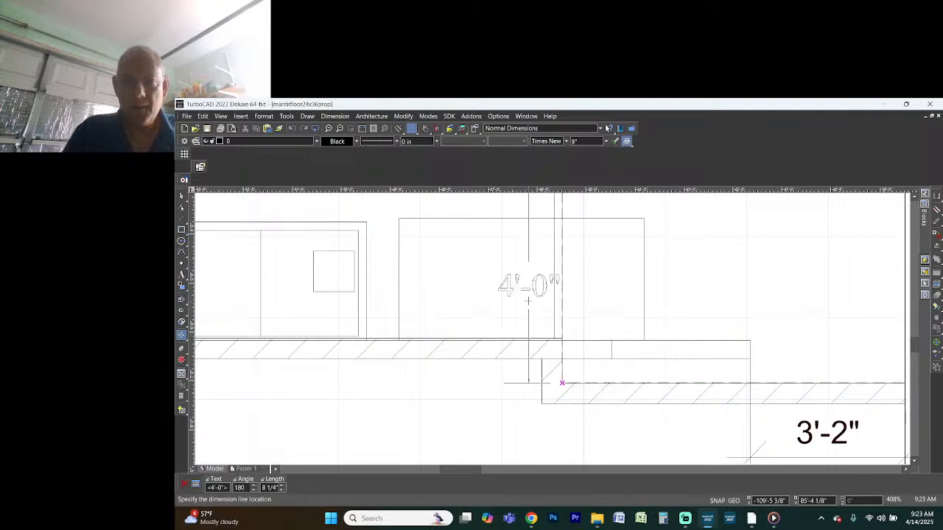
pyautogui.click(516, 307)
pyautogui.scroll(-2, 557, 334)
pyautogui.scroll(-2, 558, 334)
pyautogui.scroll(2, 555, 329)
pyautogui.press('Escape')
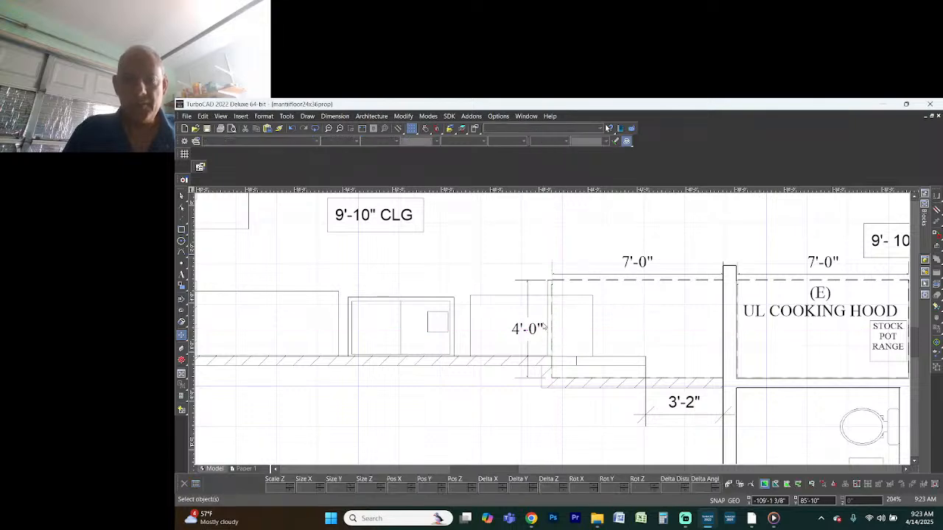
# Shorten the long outer wall line below the kitchen equipment so that it ends at the hatched low wall's outer corner
pyautogui.scroll(-2, 552, 333)
pyautogui.scroll(2, 553, 332)
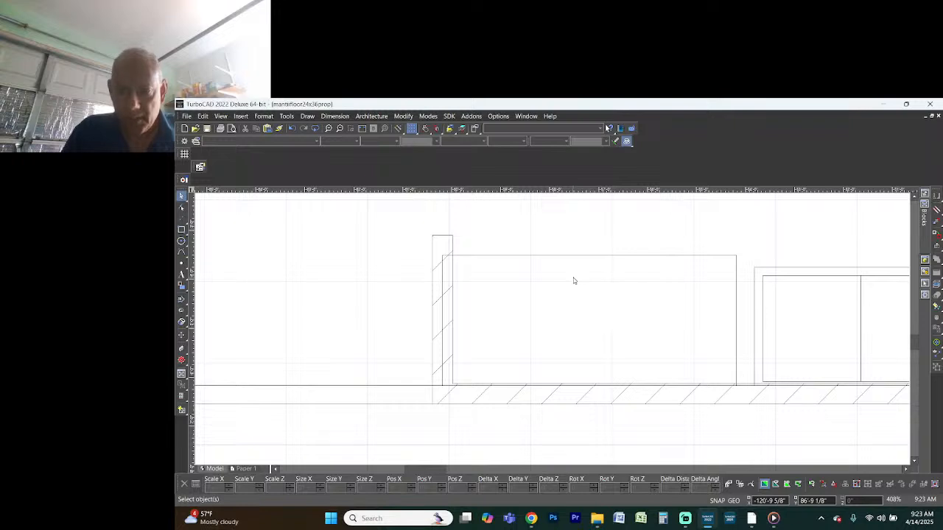
pyautogui.scroll(2, 552, 332)
pyautogui.scroll(-4, 552, 332)
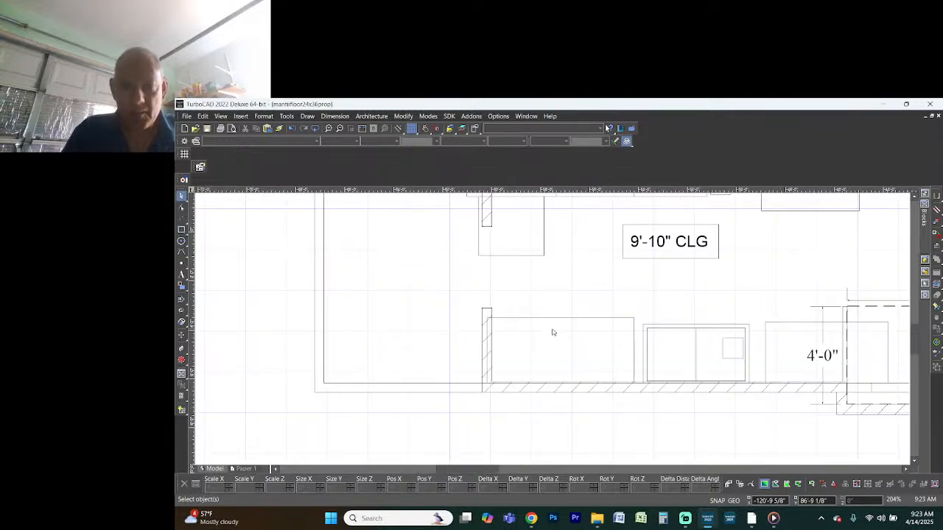
pyautogui.click(598, 394)
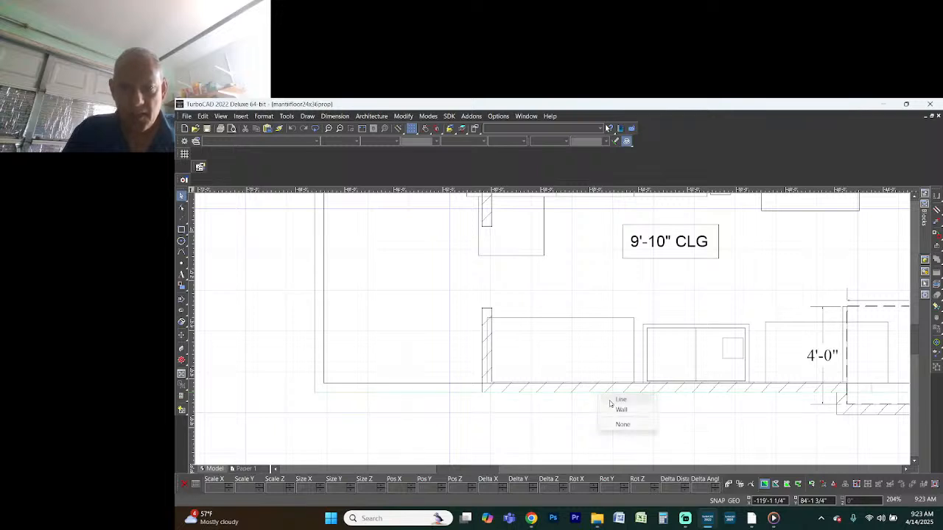
pyautogui.click(621, 409)
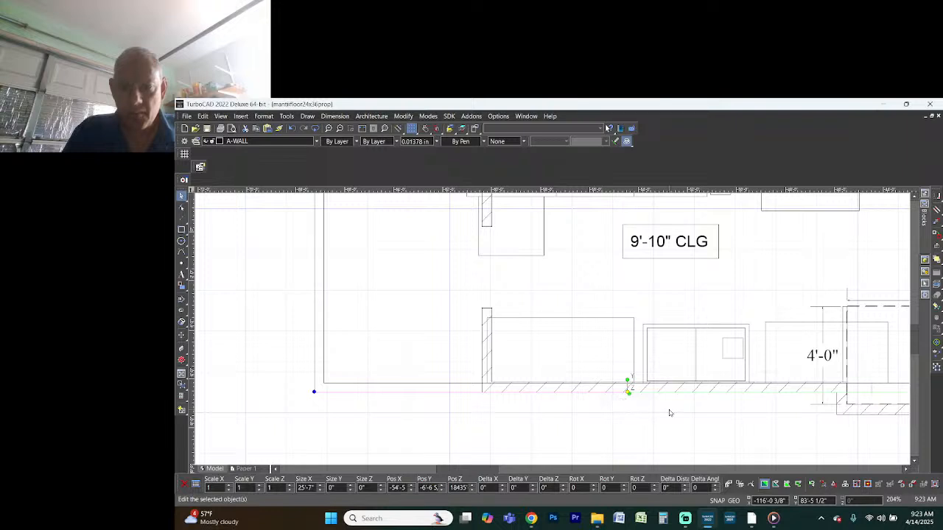
pyautogui.scroll(-2, 669, 410)
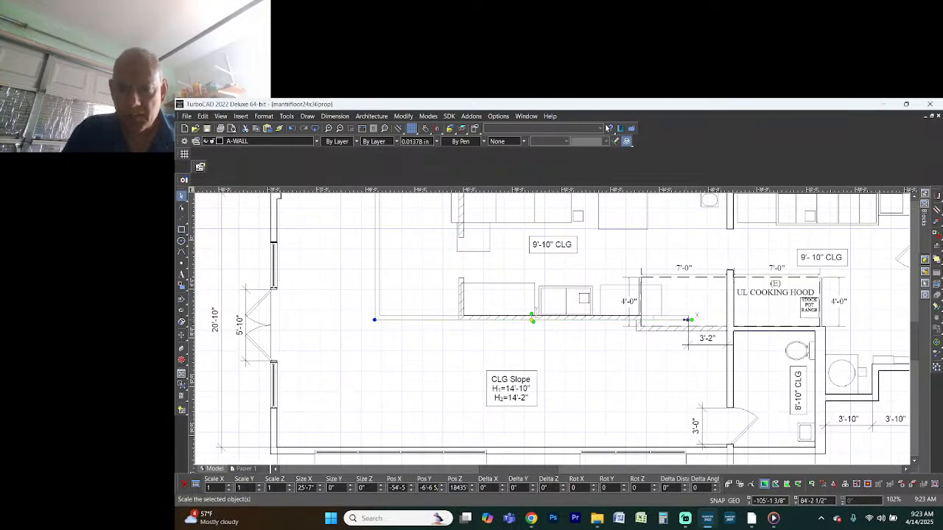
pyautogui.click(688, 320)
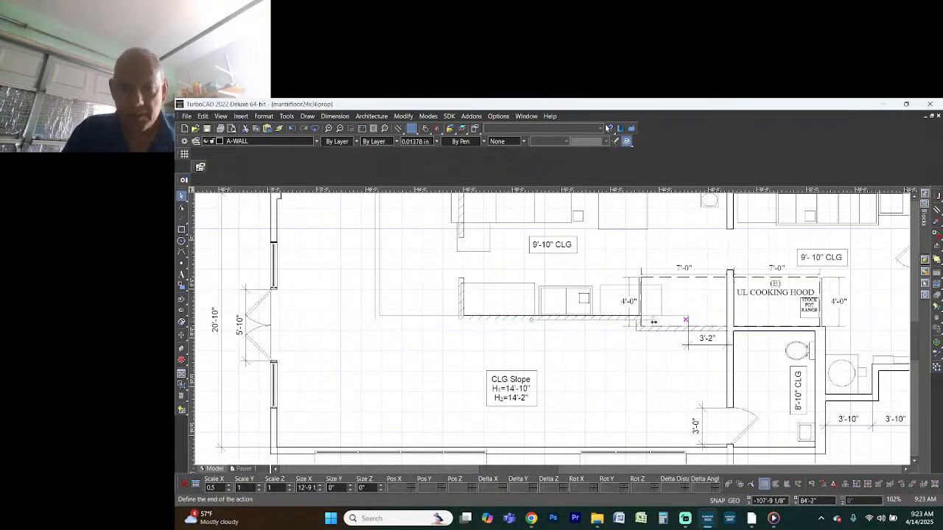
pyautogui.click(464, 326)
pyautogui.scroll(6, 554, 332)
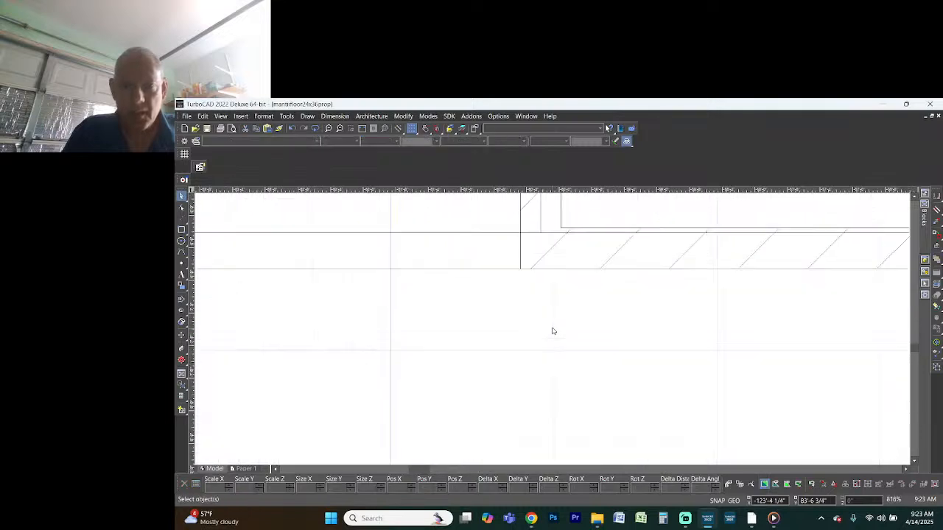
# Shorten the parallel inner wall line so that it also ends at the outer face of the hatched low wall's end
pyautogui.scroll(-2, 549, 320)
pyautogui.scroll(-2, 560, 328)
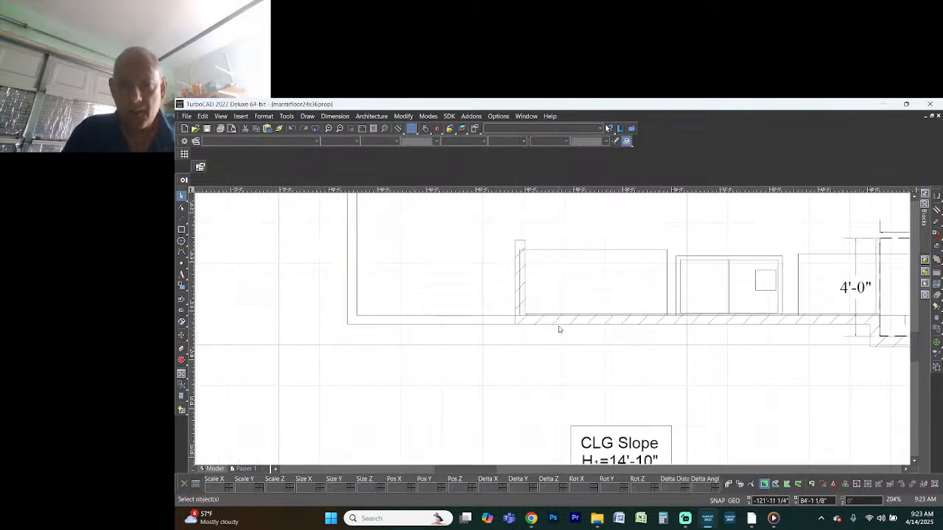
pyautogui.rightClick(636, 318)
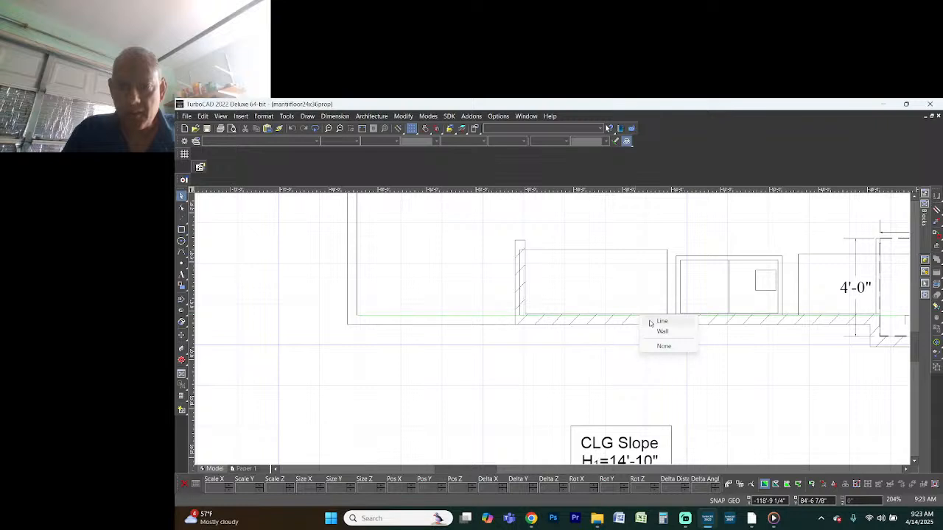
pyautogui.click(649, 321)
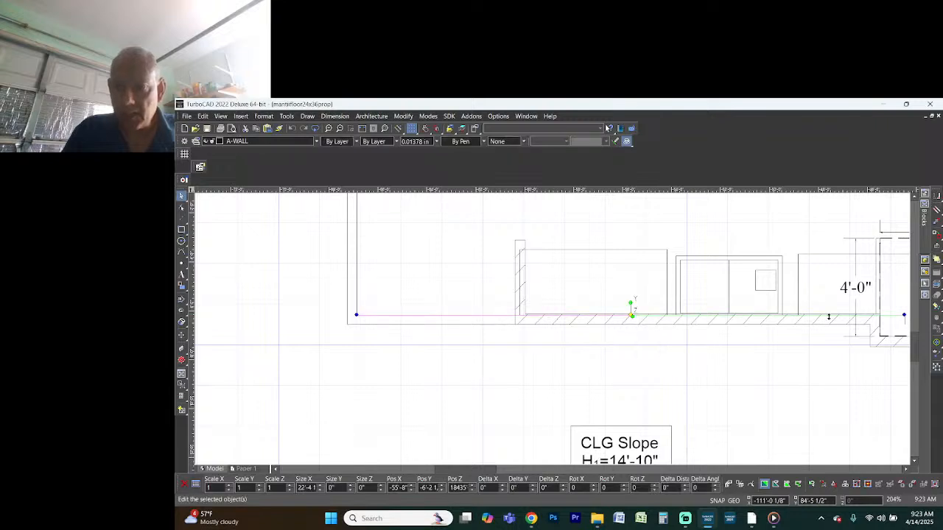
pyautogui.click(903, 315)
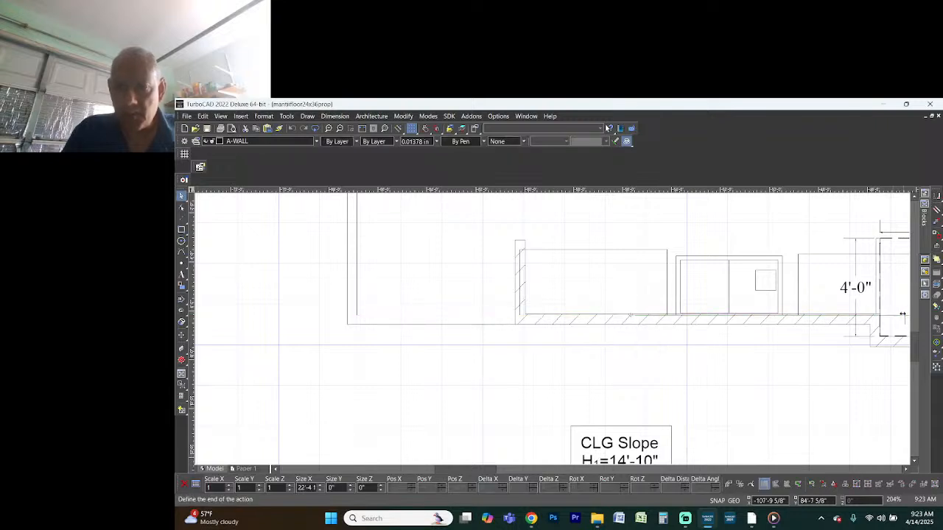
pyautogui.click(514, 314)
pyautogui.press('Escape')
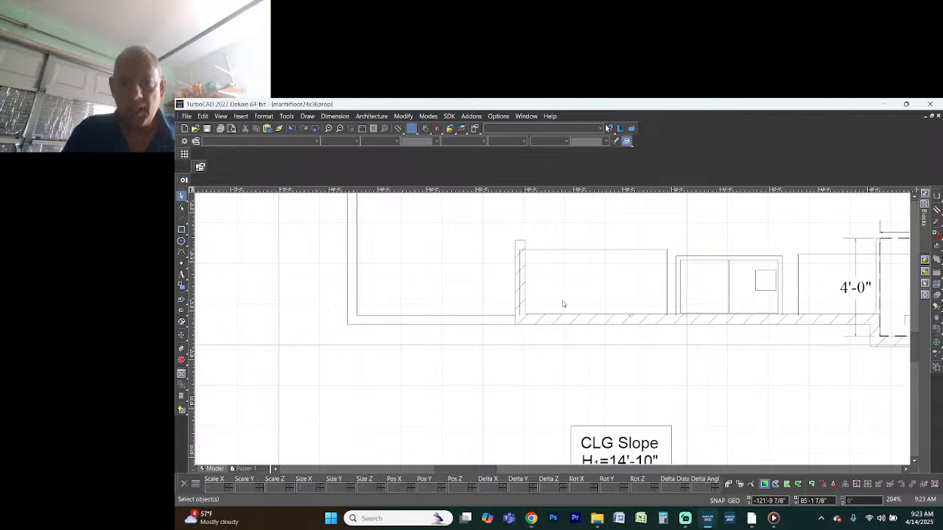
# Move the 6'-0" by 2'-8" equipment block off the hatched low walls to just inside their corner
pyautogui.scroll(3, 554, 304)
pyautogui.click(573, 229)
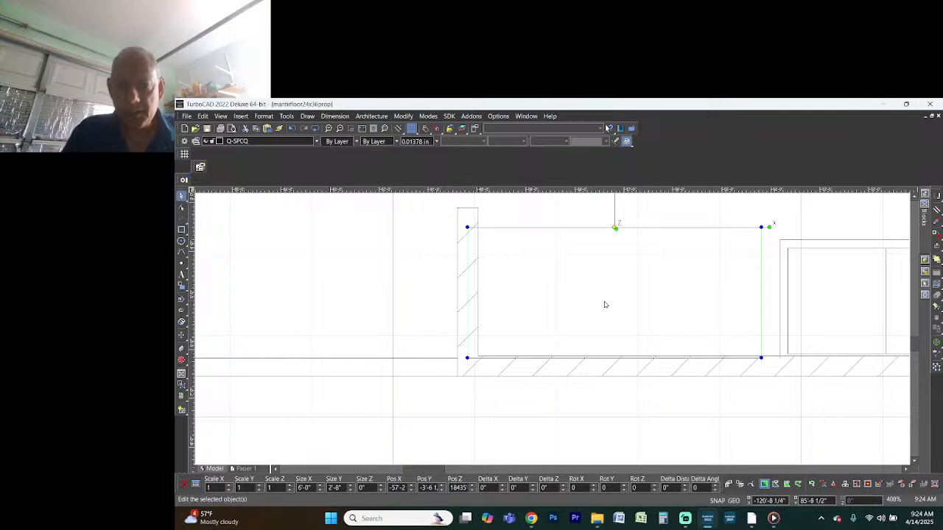
pyautogui.scroll(1, 758, 358)
pyautogui.press('d')
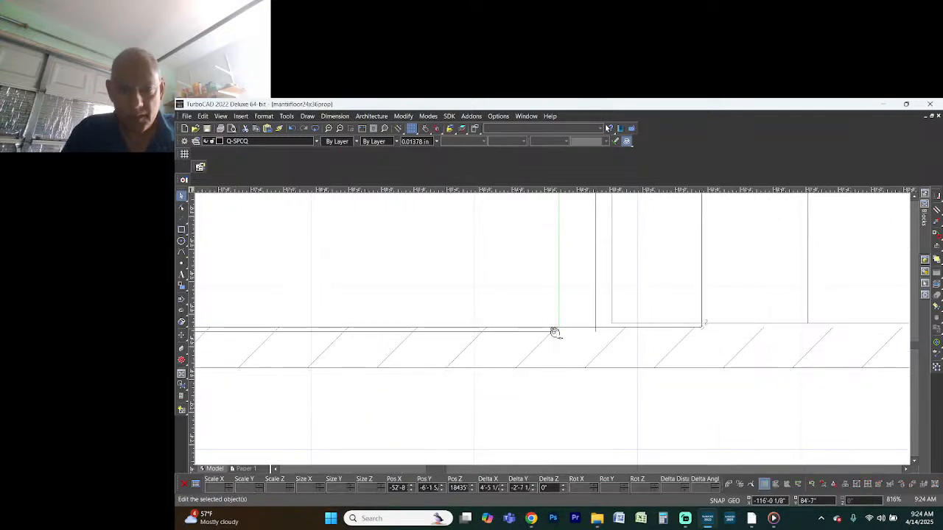
pyautogui.click(560, 332)
pyautogui.click(560, 332)
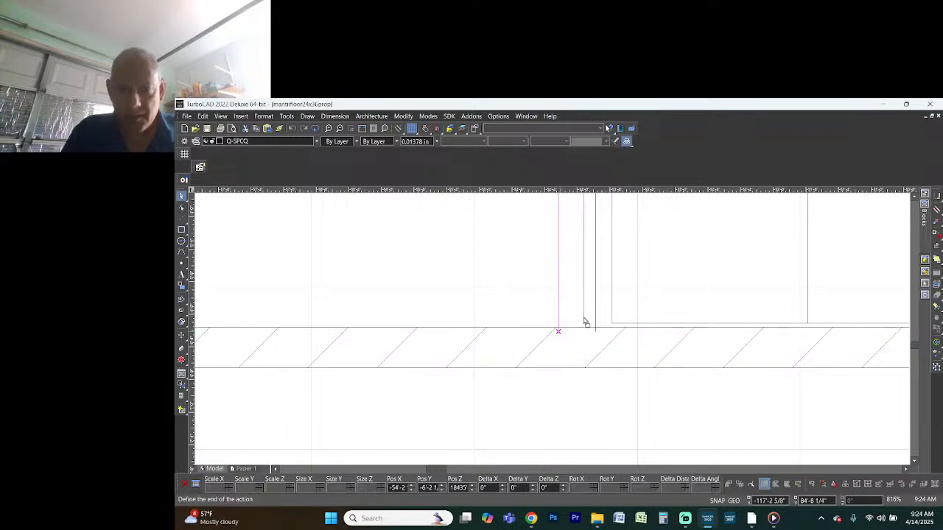
pyautogui.click(584, 322)
pyautogui.scroll(-1, 567, 326)
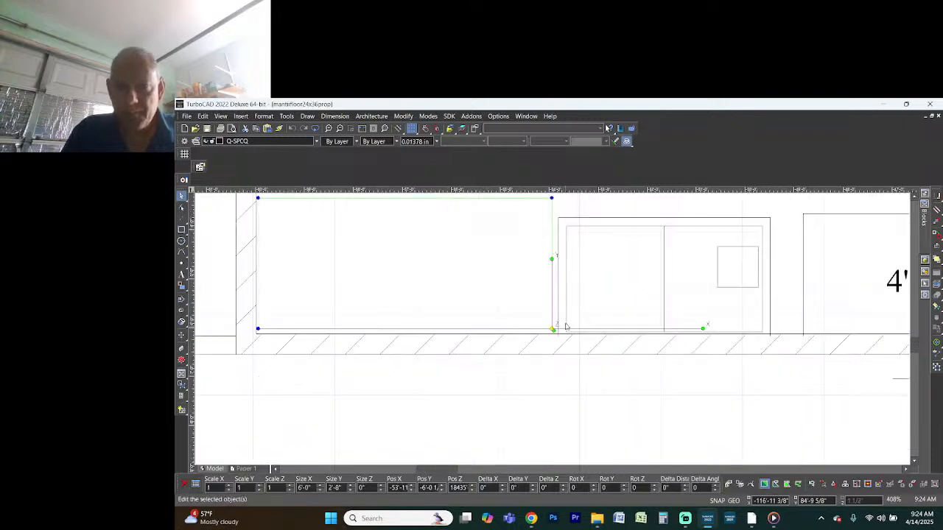
# Draw rectangles tracing the outlines of the 6'-0" by 2'-8" equipment block and the adjacent sink fixture
pyautogui.click(689, 274)
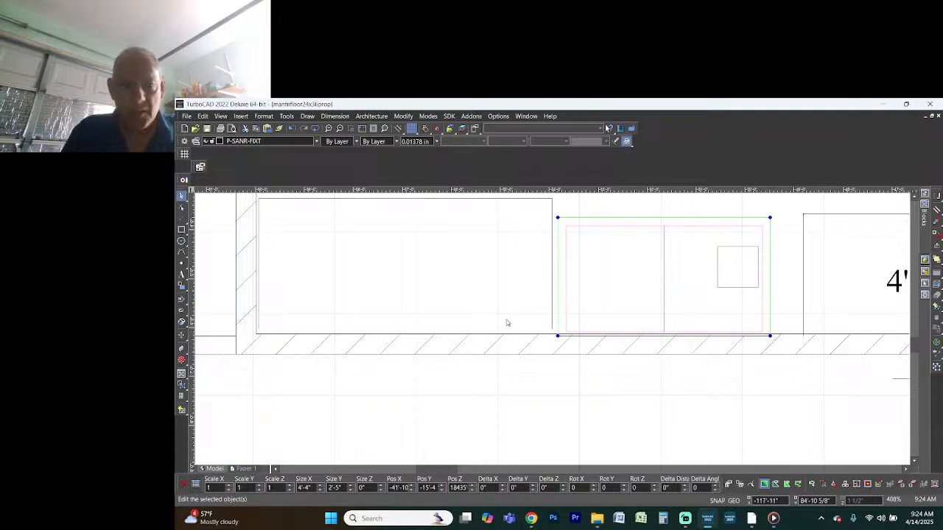
pyautogui.moveTo(182, 231)
pyautogui.mouseDown()
pyautogui.moveTo(189, 239)
pyautogui.moveTo(184, 231)
pyautogui.mouseUp()
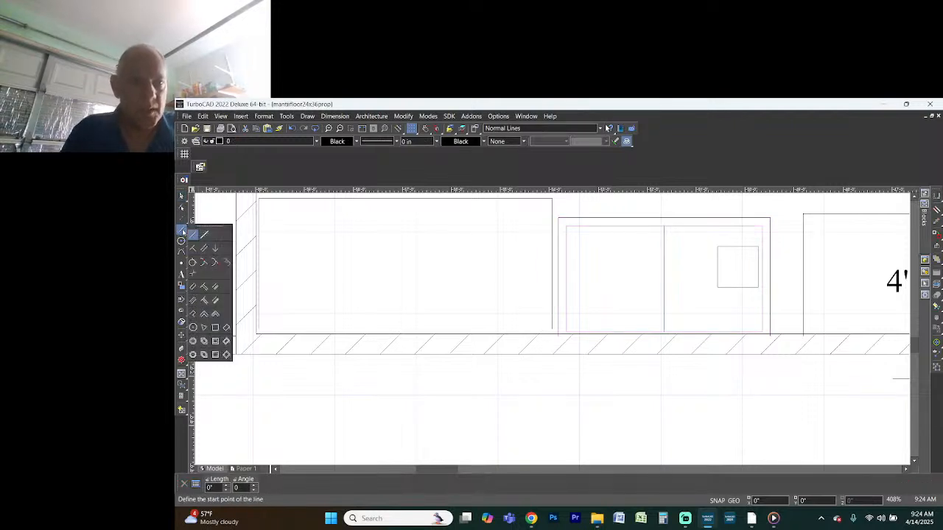
pyautogui.click(215, 327)
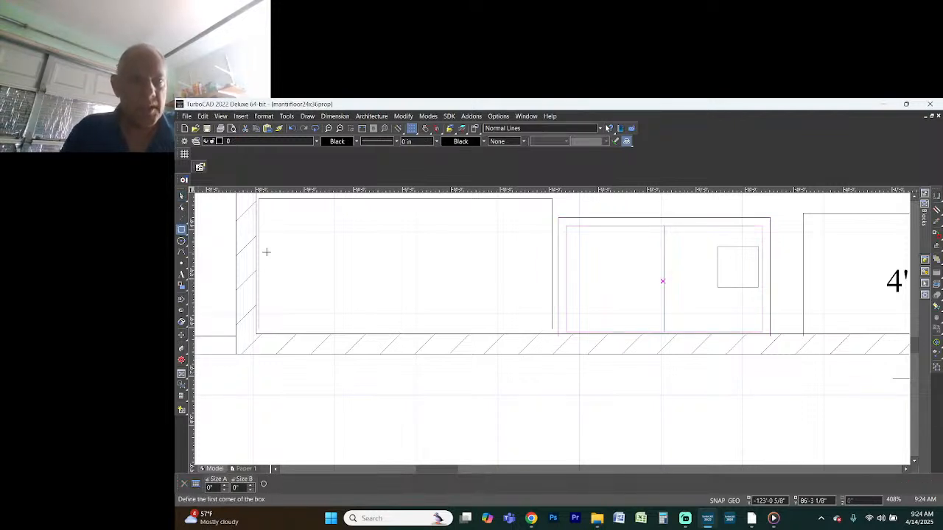
pyautogui.click(258, 199)
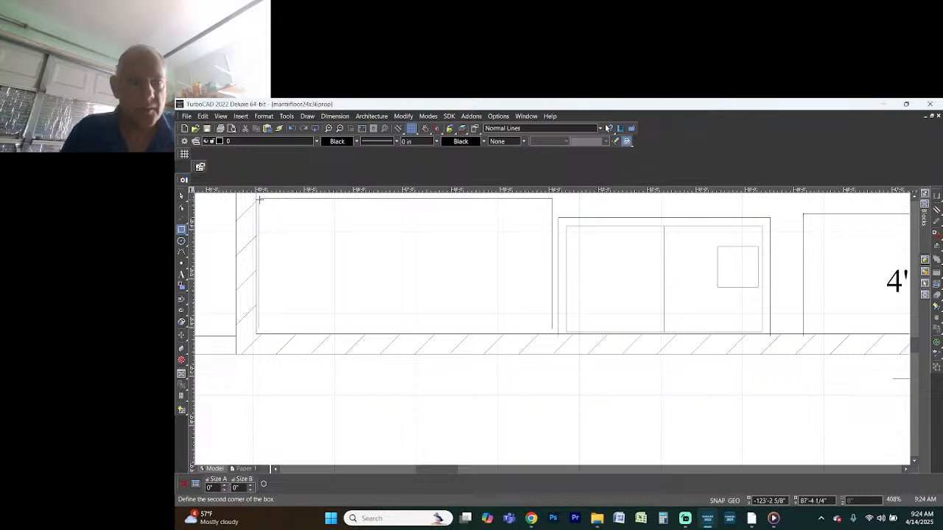
pyautogui.click(553, 332)
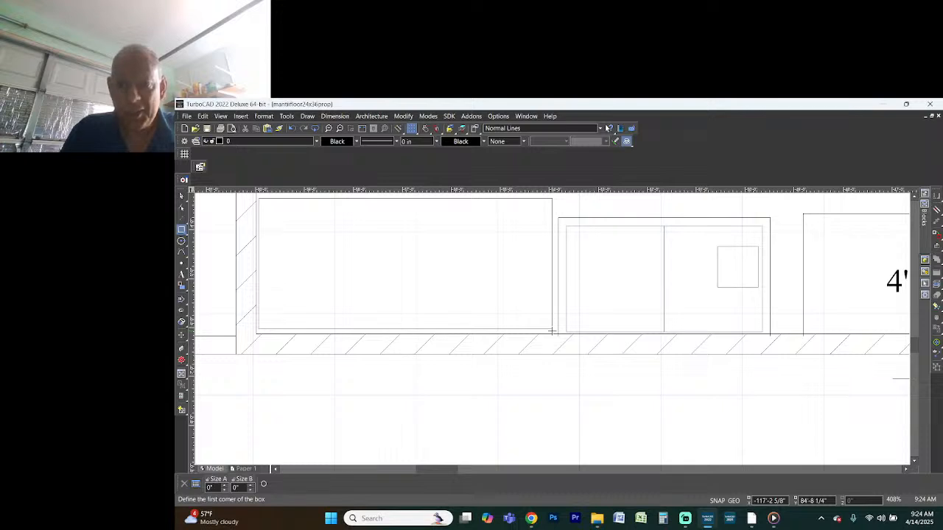
pyautogui.click(558, 218)
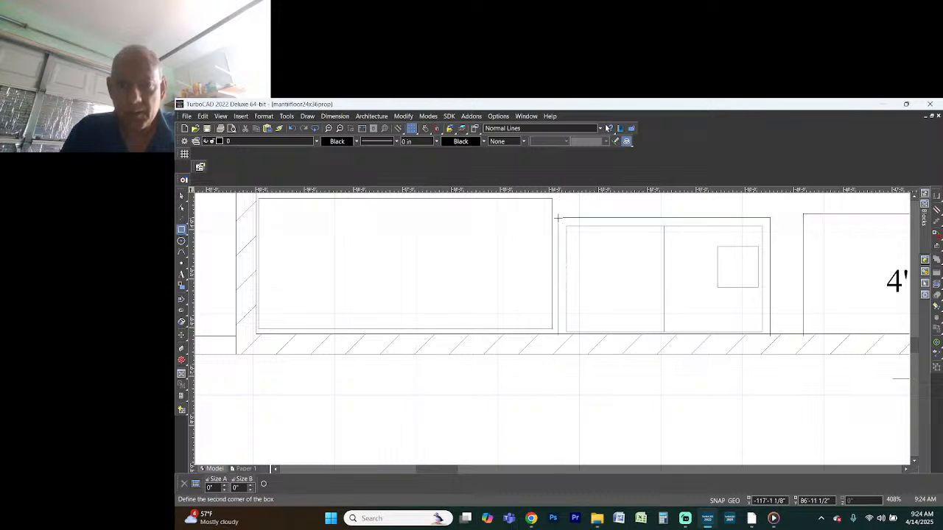
pyautogui.click(770, 336)
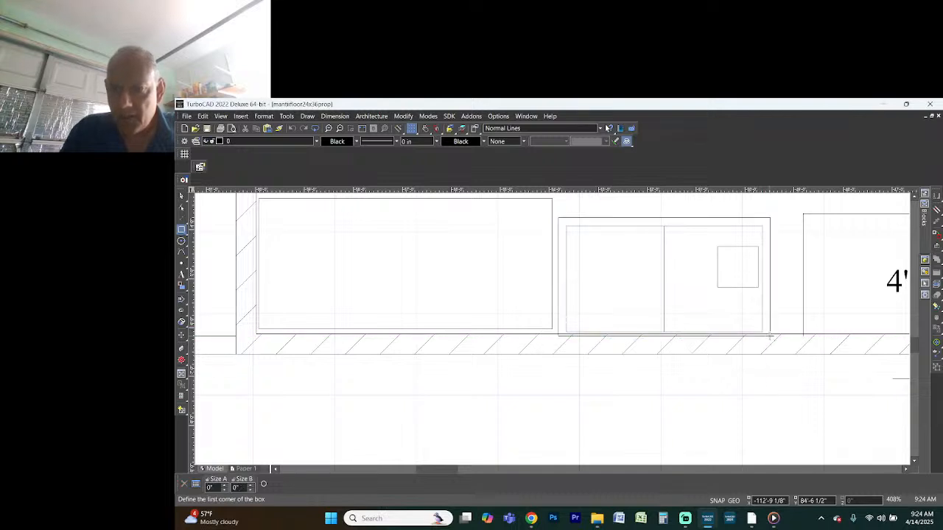
# Draw a rectangle tracing the 5'-0" by 2'-6" equipment block that crosses the dashed outline beside the sink
pyautogui.scroll(-2, 335, 321)
pyautogui.scroll(2, 523, 317)
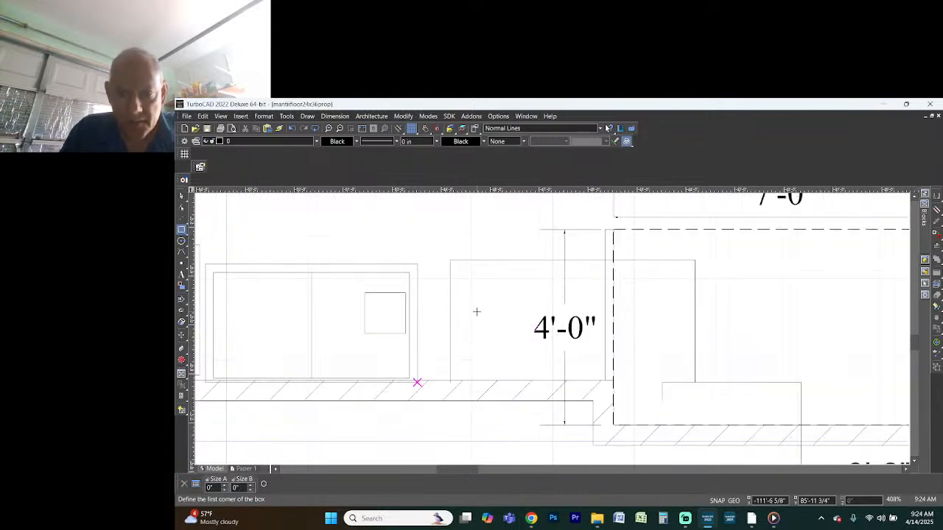
pyautogui.click(450, 260)
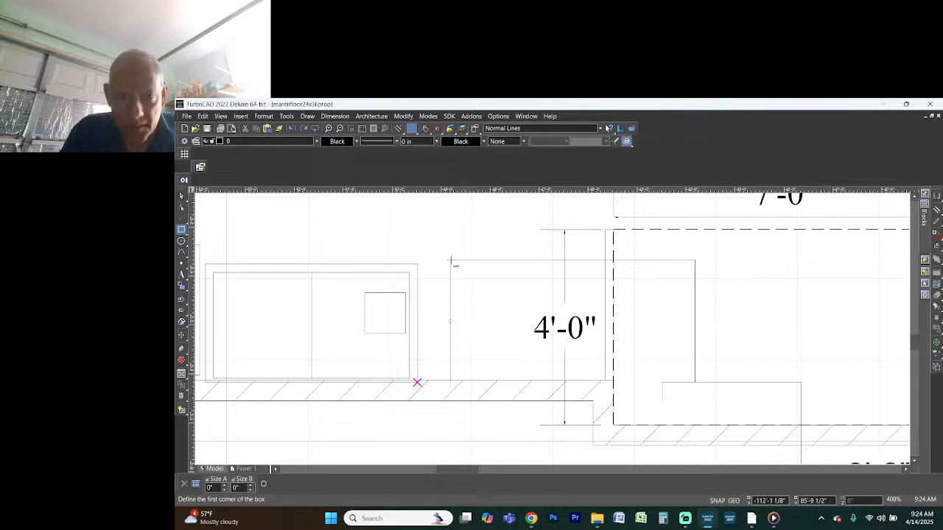
pyautogui.click(694, 383)
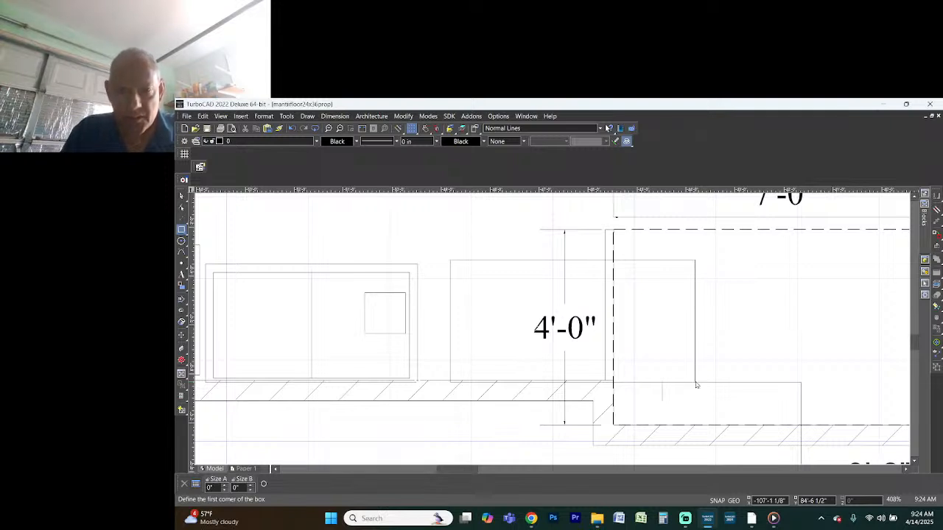
pyautogui.press('Escape')
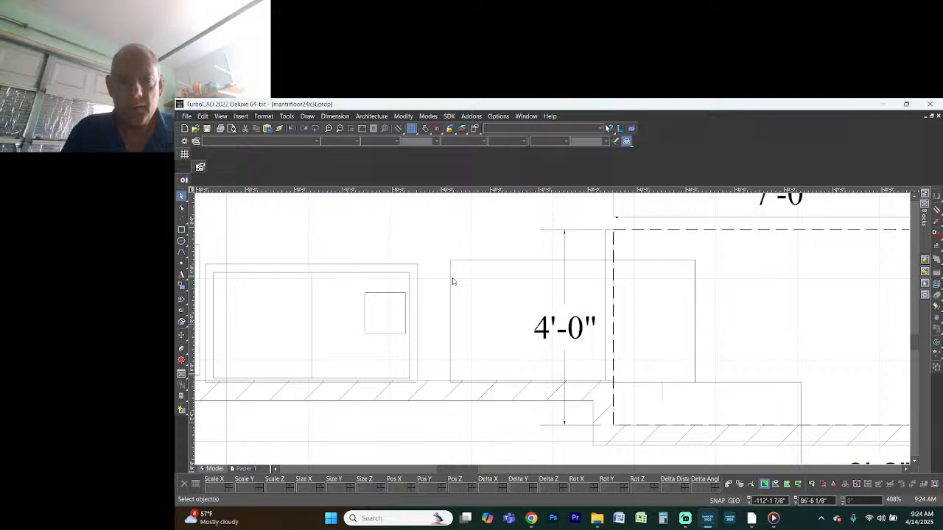
# Remove the original Specialty Equipment block beneath the traced 5'-0" by 2'-6" rectangle and select that rectangle
pyautogui.moveTo(453, 277)
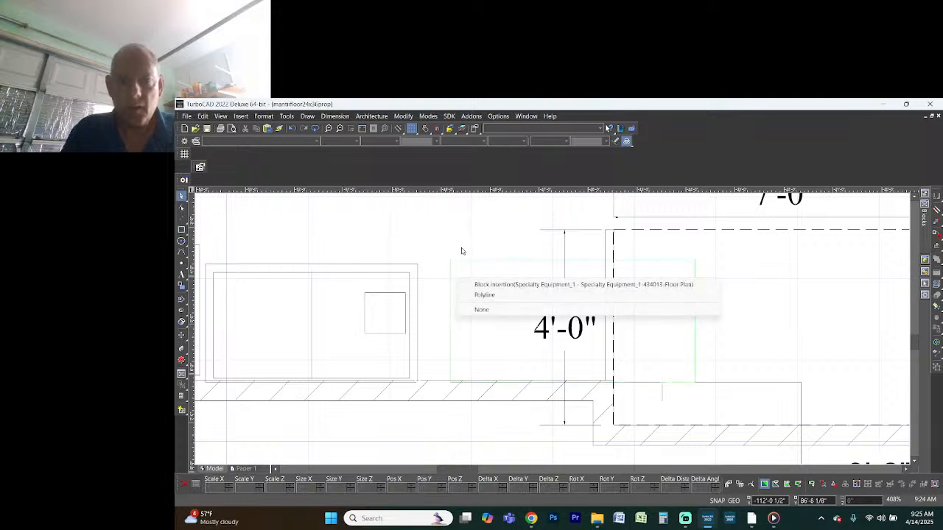
pyautogui.click(469, 283)
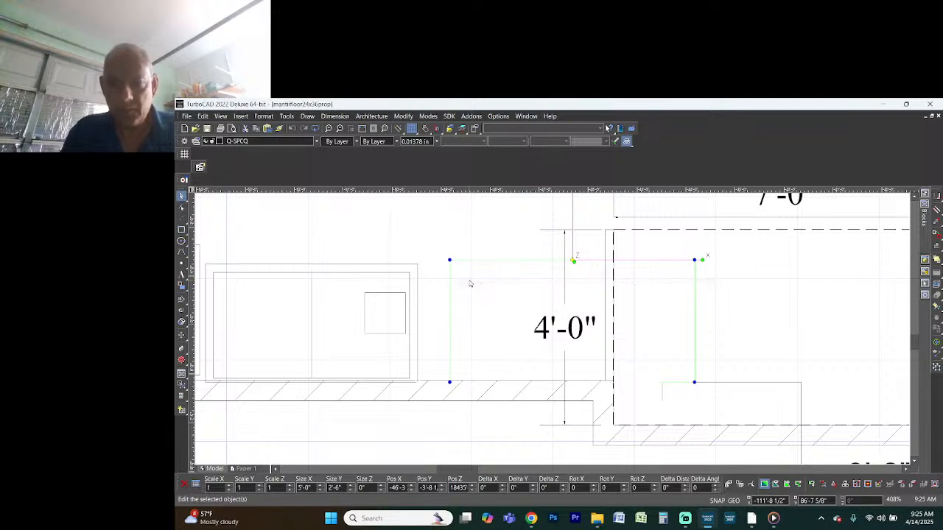
pyautogui.press('Escape')
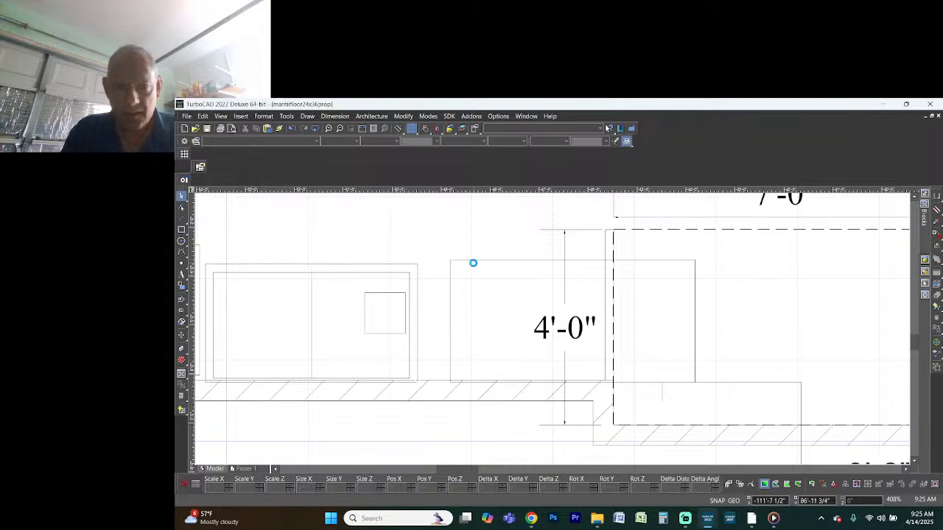
pyautogui.click(475, 266)
pyautogui.scroll(-1, 434, 318)
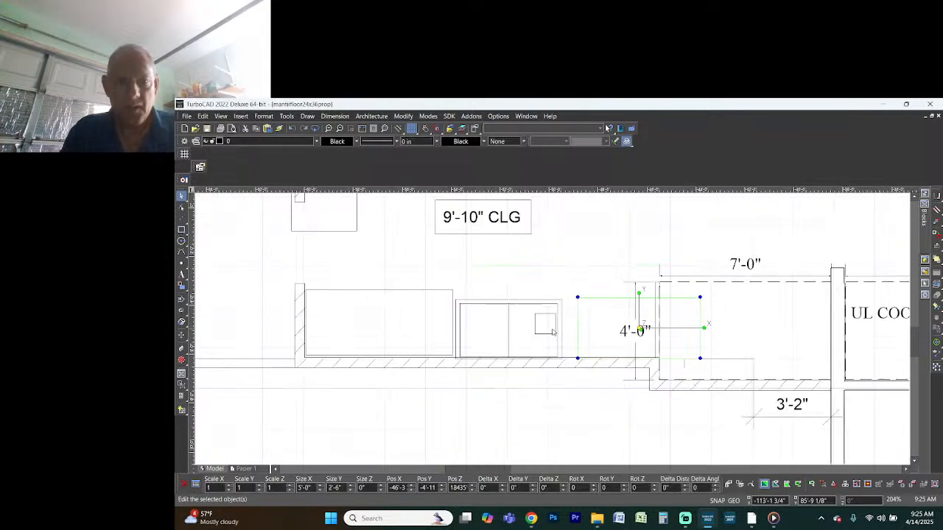
pyautogui.scroll(1, 545, 327)
pyautogui.click(484, 256)
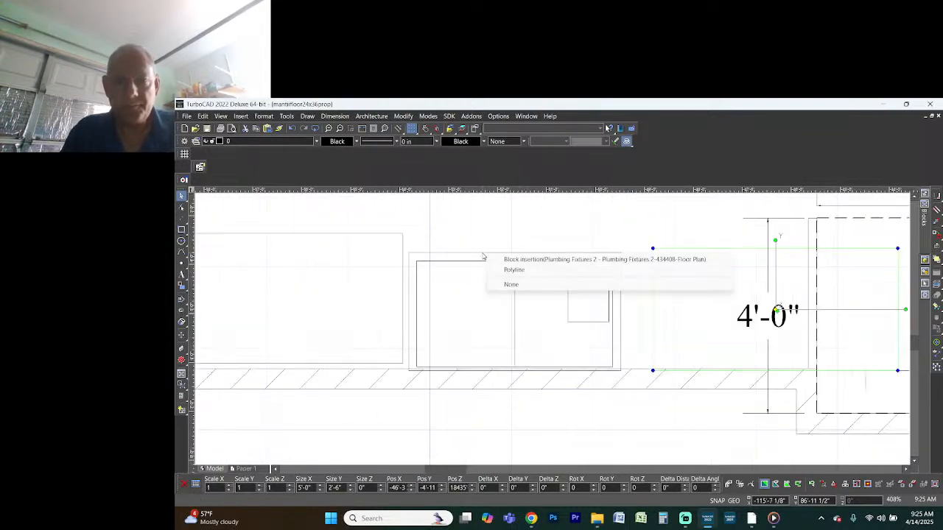
pyautogui.click(517, 219)
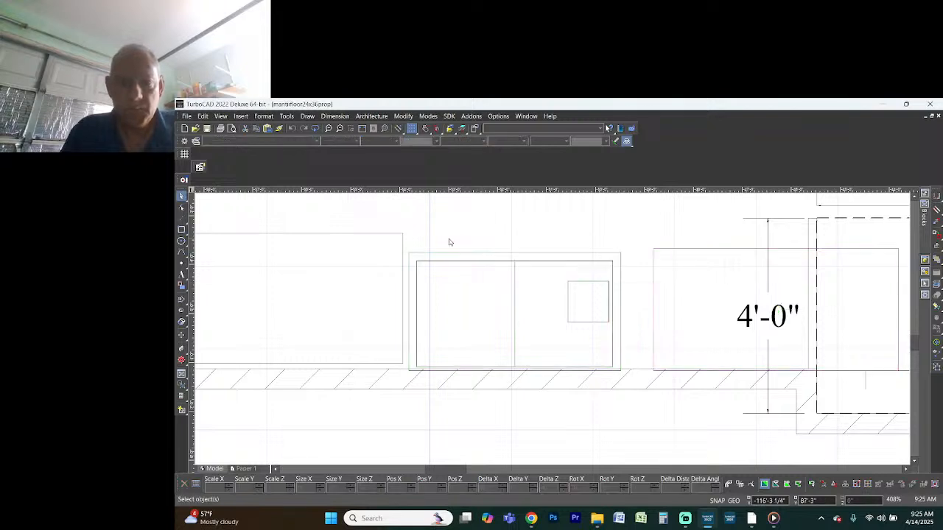
pyautogui.moveTo(402, 251); pyautogui.dragTo(463, 298)
pyautogui.scroll(1, 505, 363)
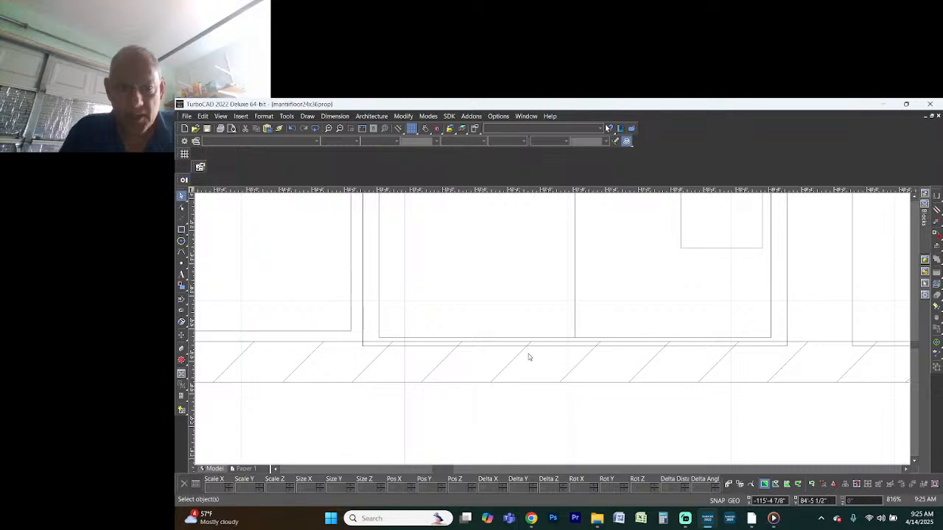
pyautogui.scroll(-1, 538, 341)
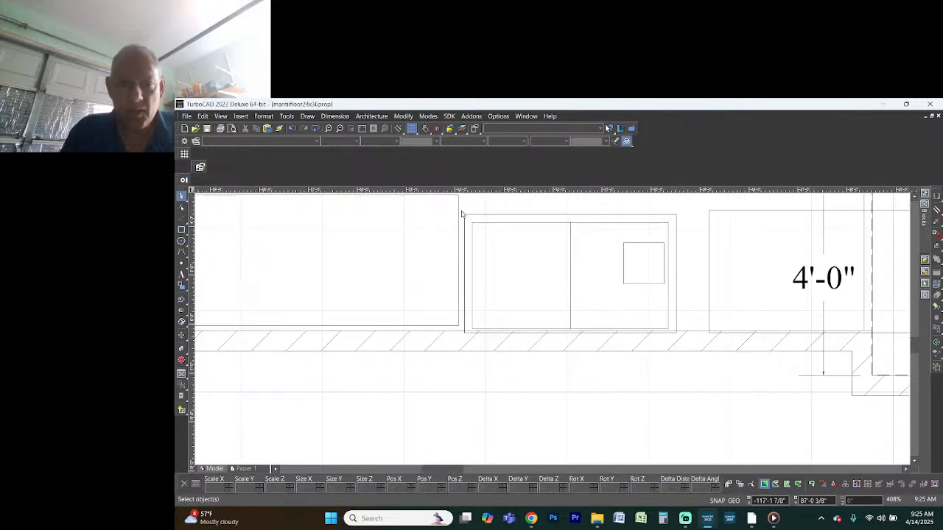
# Try to shift the 4'-4" by 2'-5" sink fixture clear of the hatched low wall, and undo the last move
pyautogui.moveTo(462, 209); pyautogui.dragTo(690, 354)
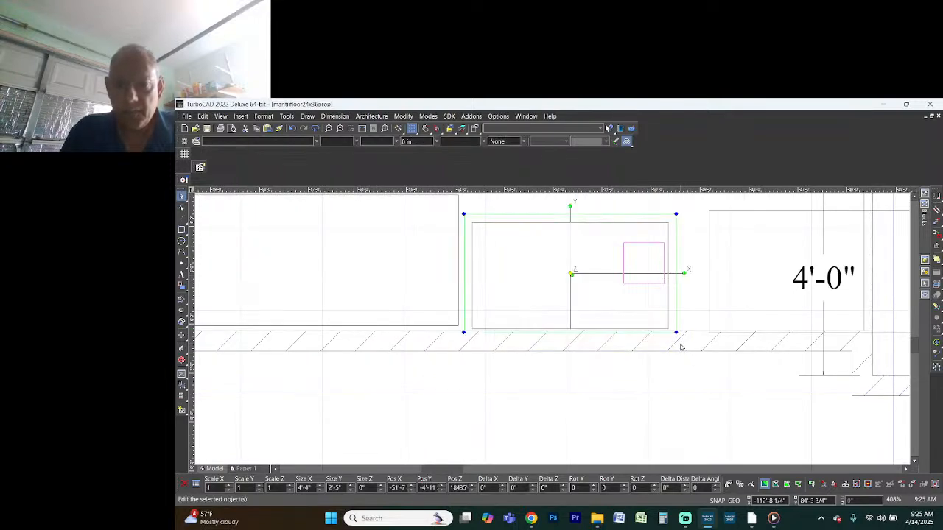
pyautogui.scroll(1, 682, 348)
pyautogui.scroll(-1, 488, 268)
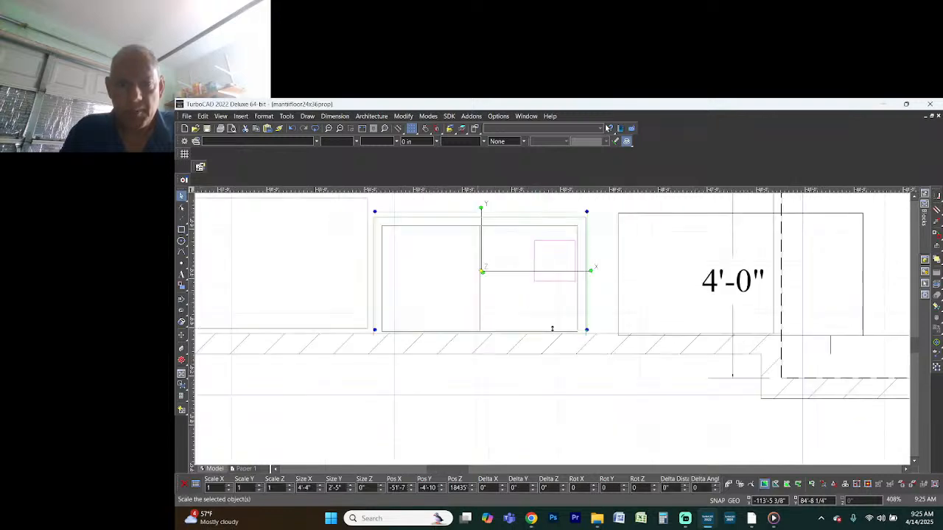
pyautogui.moveTo(552, 328); pyautogui.dragTo(552, 334)
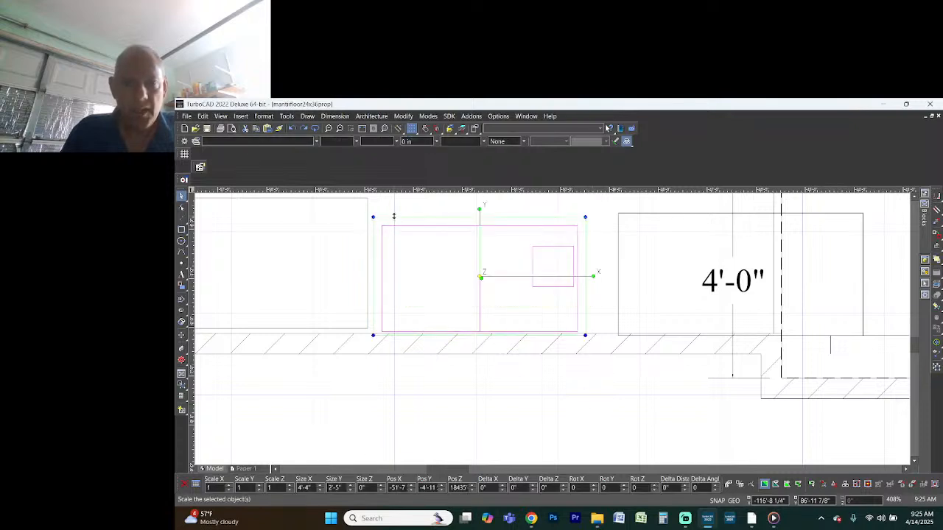
pyautogui.moveTo(474, 322)
pyautogui.mouseDown()
pyautogui.moveTo(471, 312)
pyautogui.moveTo(468, 331)
pyautogui.mouseUp()
pyautogui.click(445, 400)
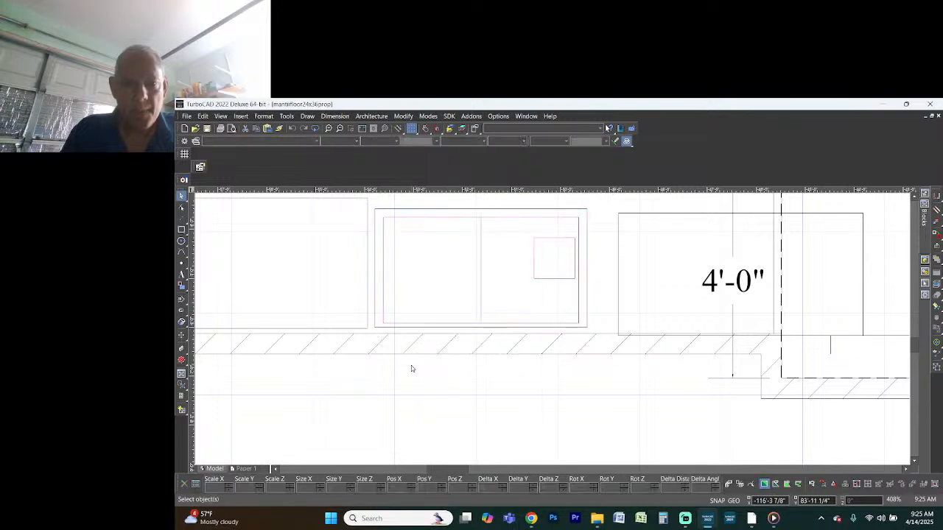
pyautogui.scroll(-3, 552, 330)
pyautogui.scroll(3, 553, 332)
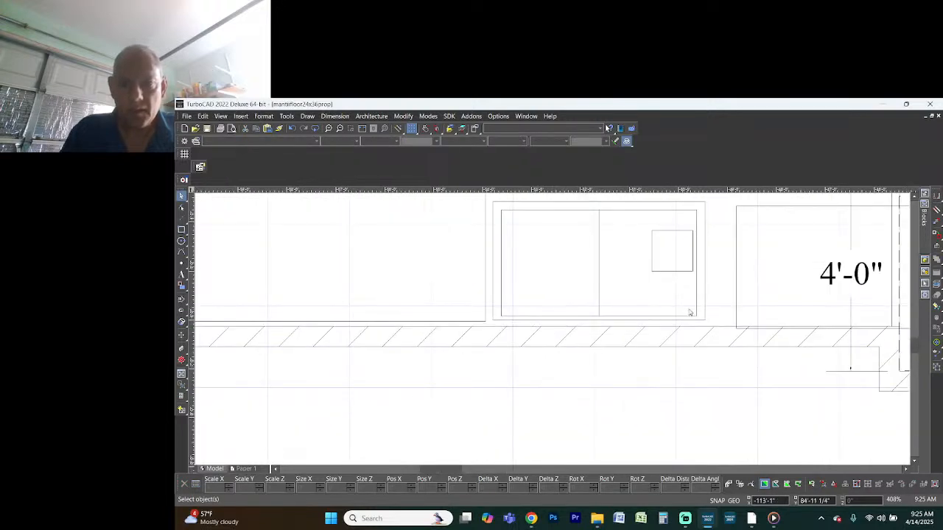
pyautogui.hotkey('ctrl', 'z')
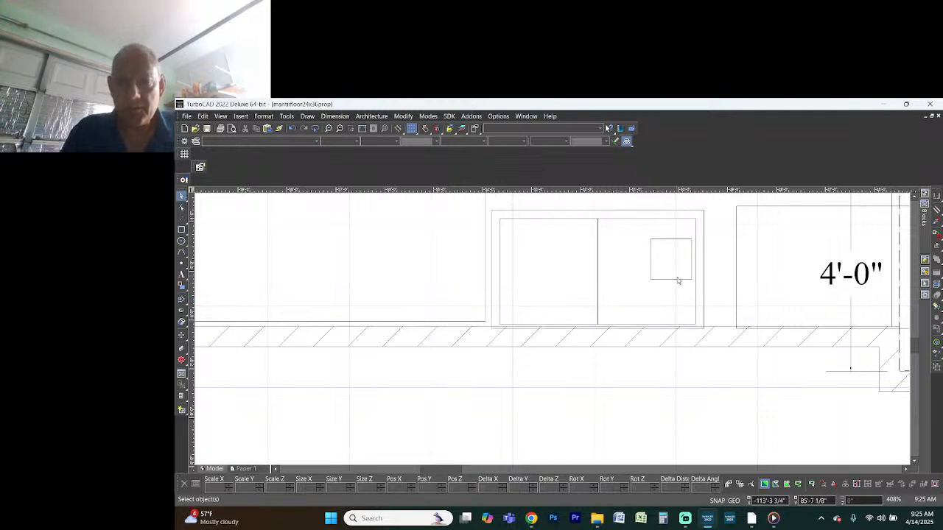
# Insert the floor_sink block centred over the small square inside the sink fixture
pyautogui.click(697, 289)
pyautogui.press('Escape')
pyautogui.moveTo(924, 217)
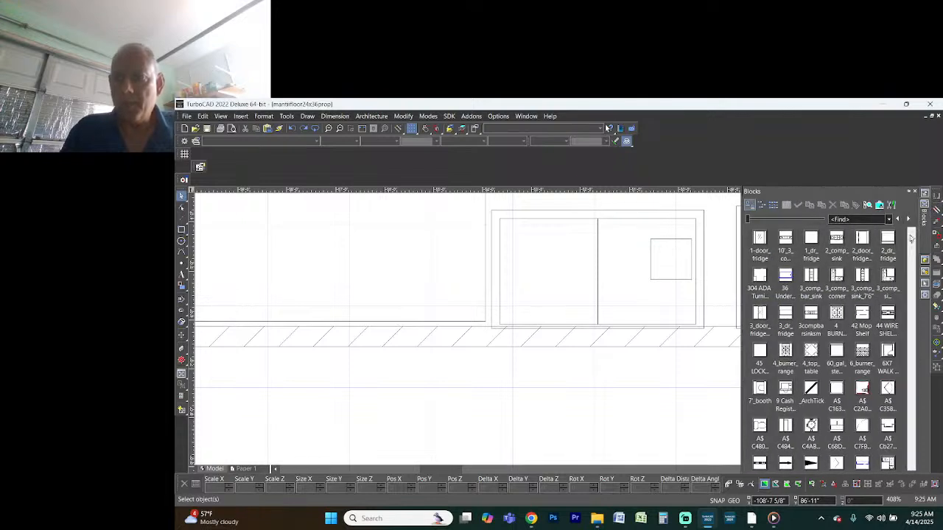
pyautogui.click(863, 276)
pyautogui.press('f')
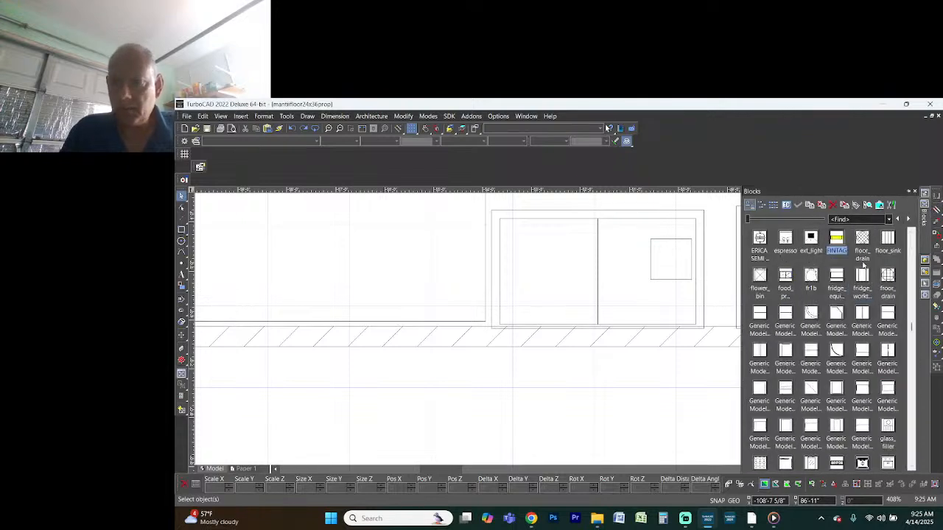
pyautogui.moveTo(886, 243); pyautogui.dragTo(669, 262)
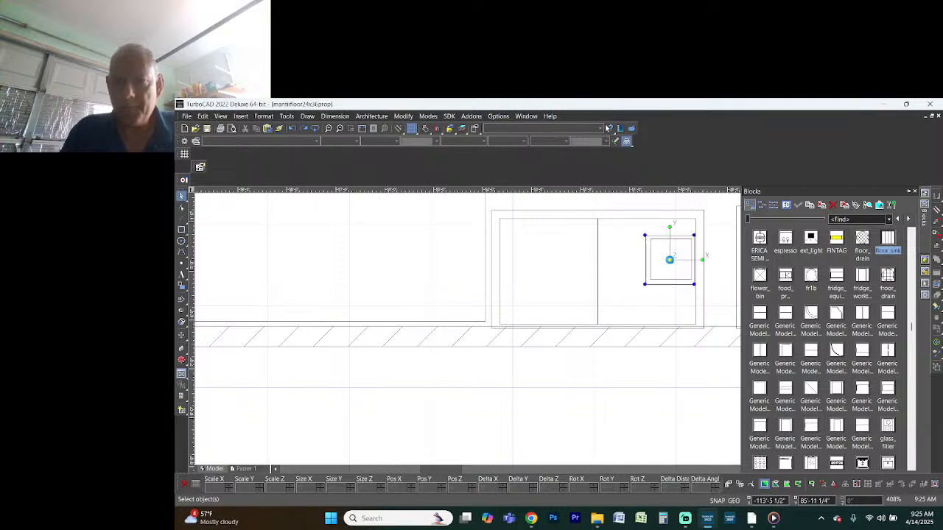
pyautogui.click(713, 271)
# Delete the remaining lines of the small square beneath the inserted floor_sink block
pyautogui.click(670, 240)
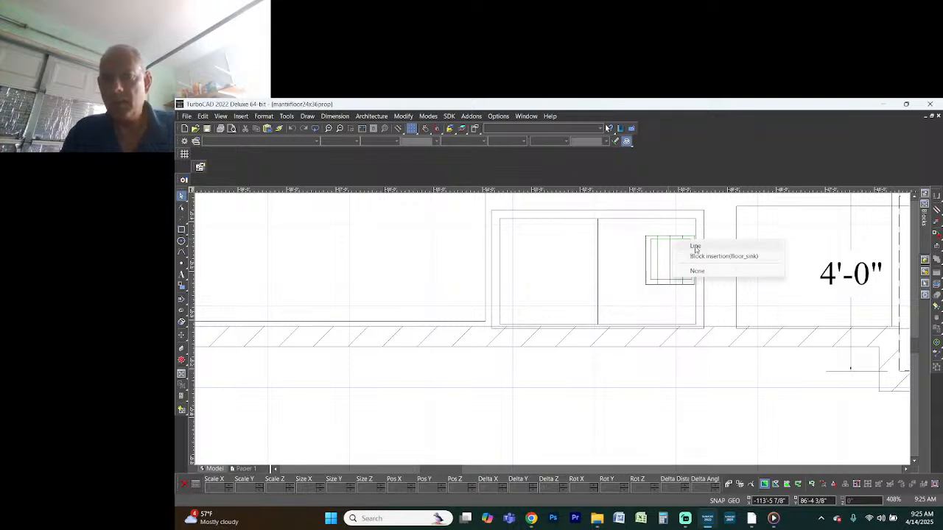
pyautogui.click(695, 247)
pyautogui.press('Escape')
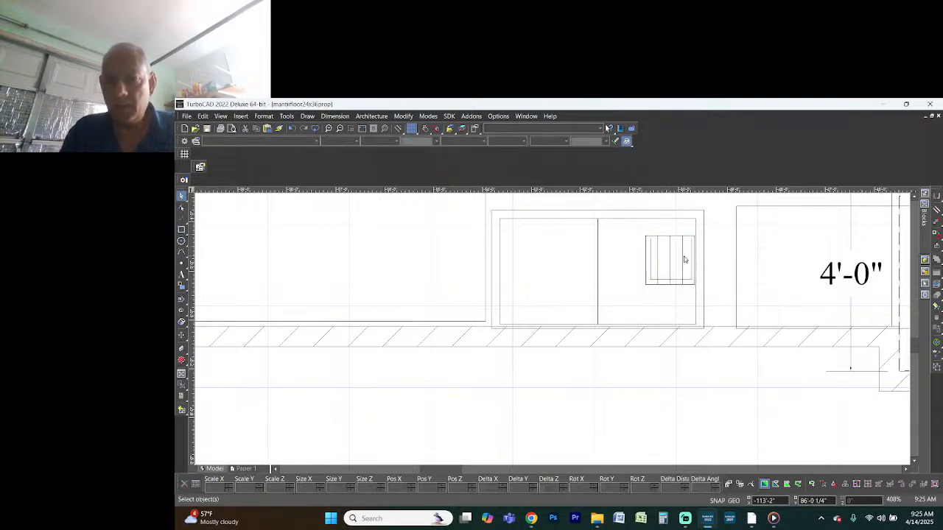
pyautogui.scroll(1, 685, 258)
pyautogui.click(567, 329)
pyautogui.press('Delete')
pyautogui.click(486, 333)
pyautogui.press('Delete')
pyautogui.click(508, 377)
pyautogui.press('Delete')
# Move the sink fixture by its bottom edge so that it rests on the inner face of the hatched low wall
pyautogui.scroll(-2, 548, 335)
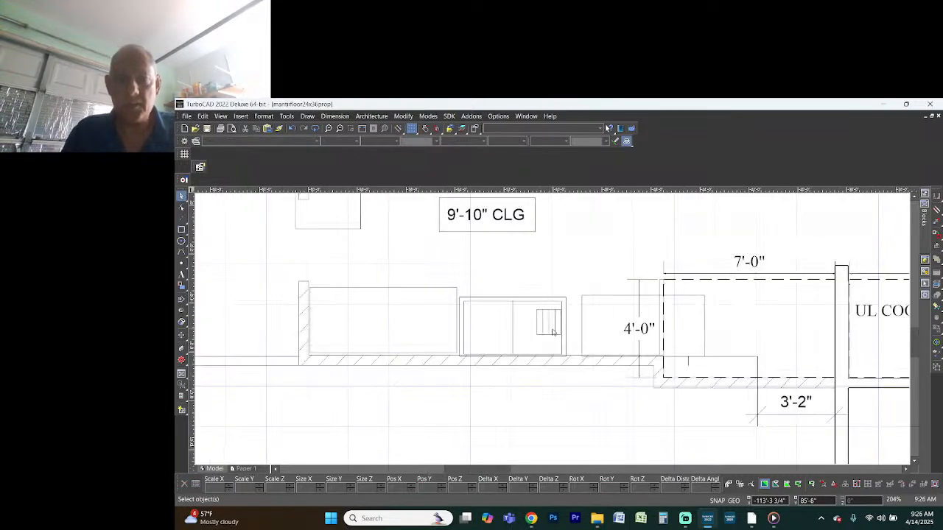
pyautogui.scroll(1, 552, 332)
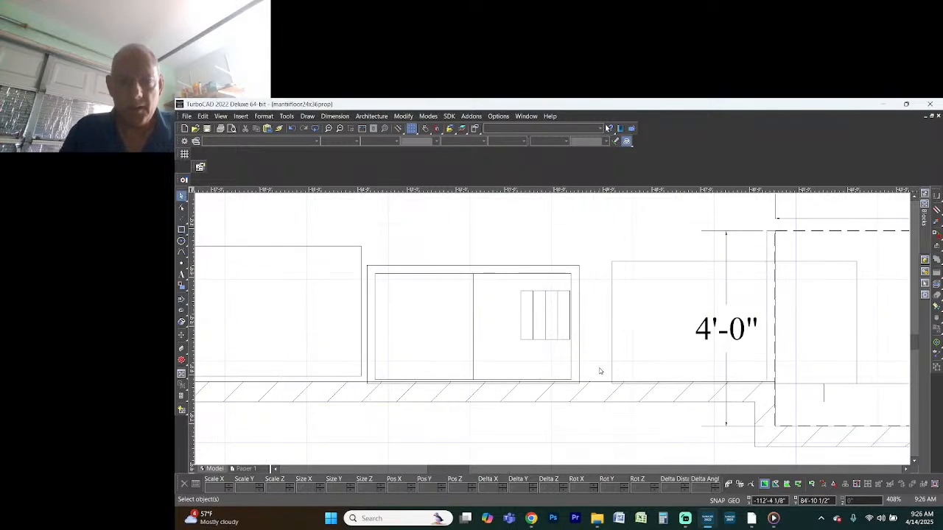
pyautogui.moveTo(593, 369); pyautogui.dragTo(405, 259)
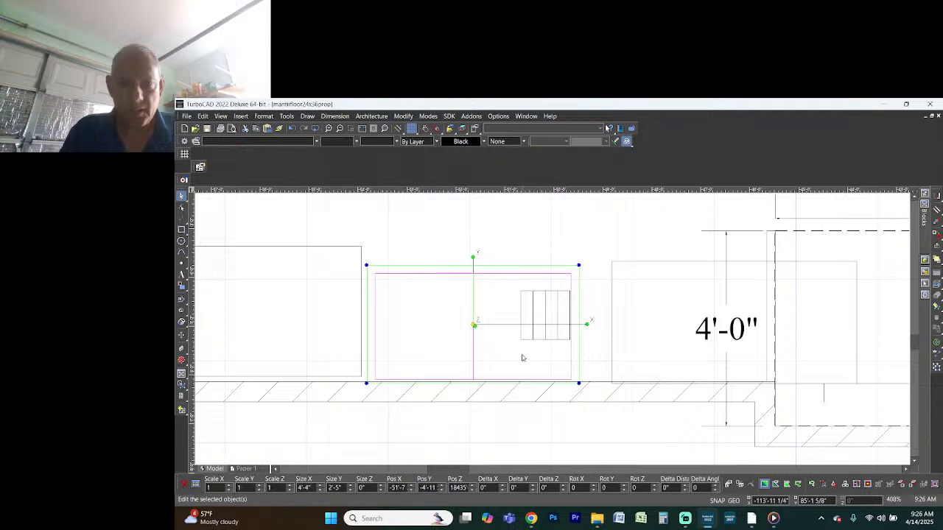
pyautogui.moveTo(520, 357); pyautogui.dragTo(524, 353)
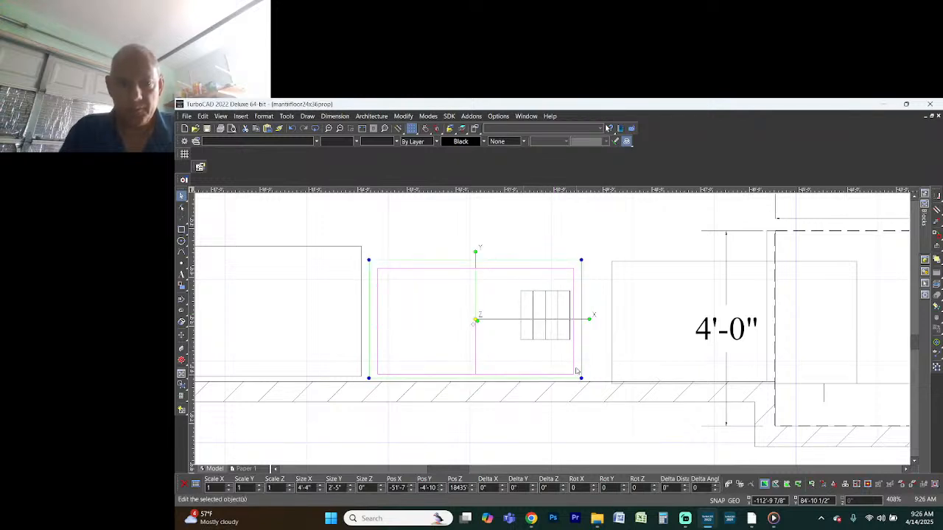
pyautogui.scroll(1, 546, 369)
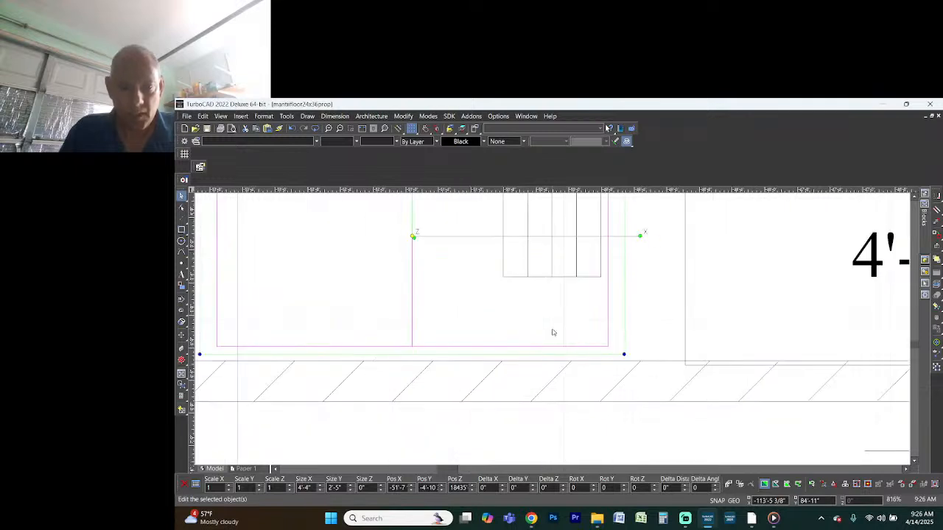
pyautogui.press('d')
pyautogui.click(412, 355)
pyautogui.click(412, 355)
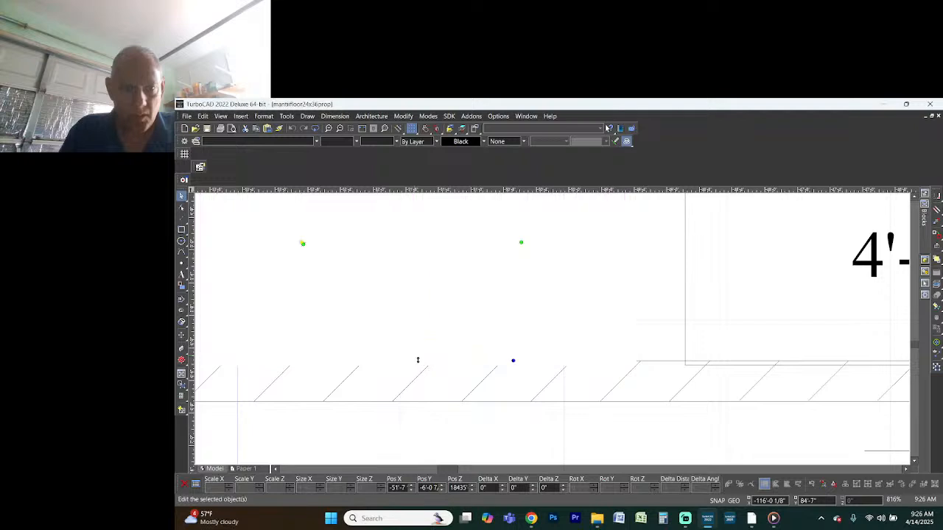
pyautogui.click(425, 356)
# Move the sink fixture right along the low wall so it encloses the floor sink between the two equipment rectangles
pyautogui.scroll(-2, 555, 326)
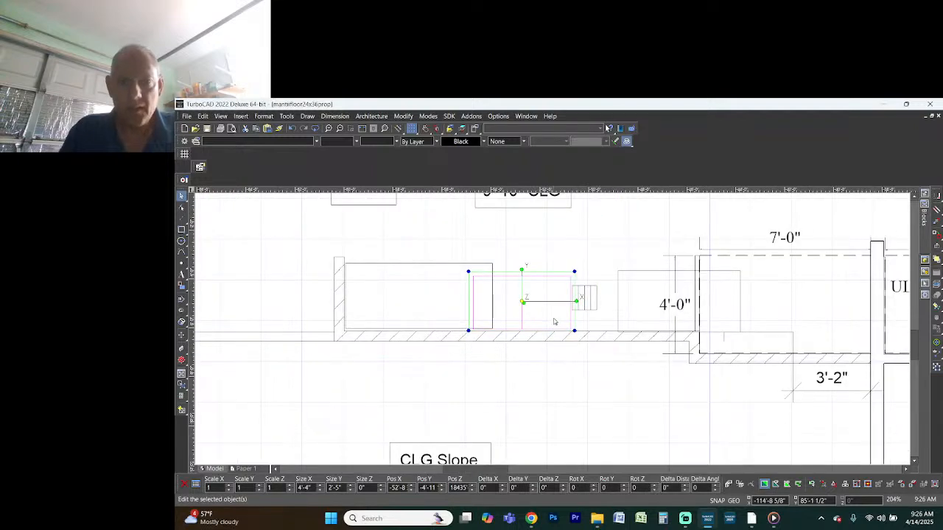
pyautogui.scroll(1, 554, 321)
pyautogui.click(556, 295)
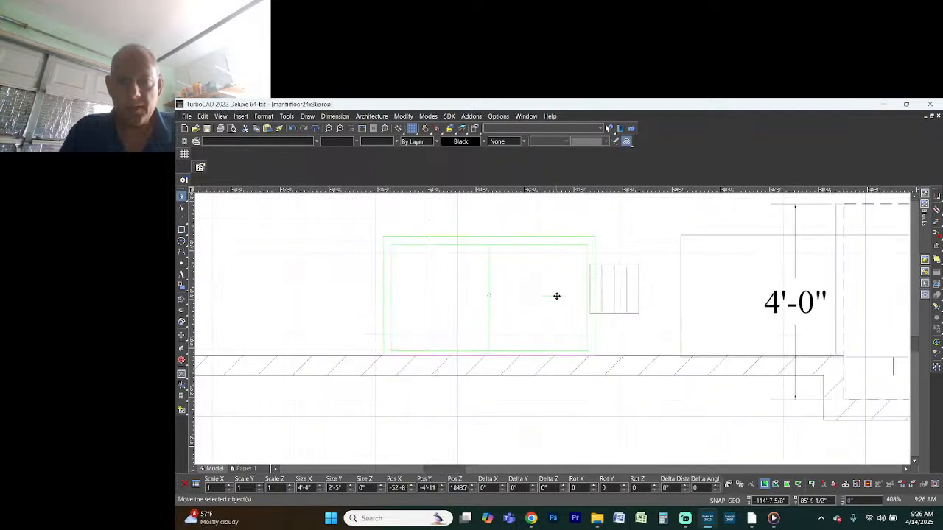
pyautogui.click(632, 289)
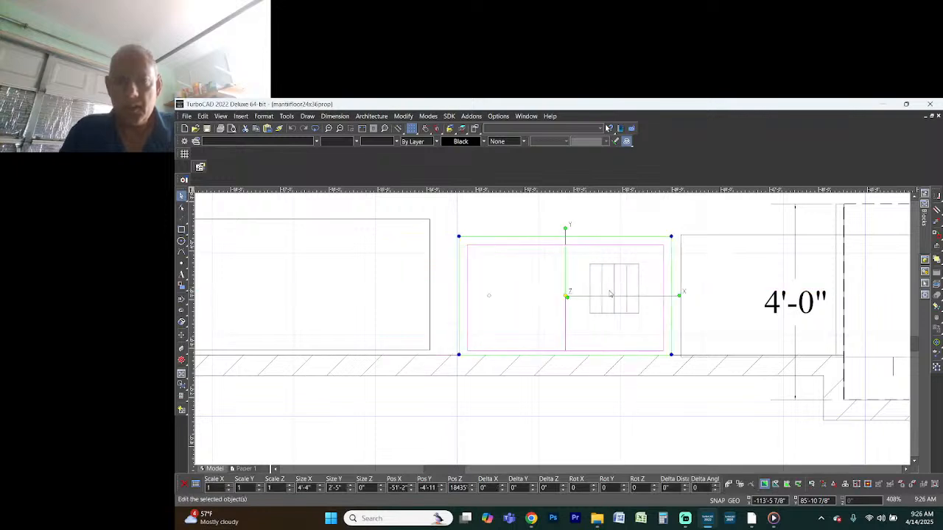
pyautogui.click(643, 211)
# Remove the duplicate object overlapping the 6'-0" by 2'-8" equipment rectangle, and move the rectangle's lower-right corner onto the sink fixture's lower-left corner
pyautogui.click(434, 336)
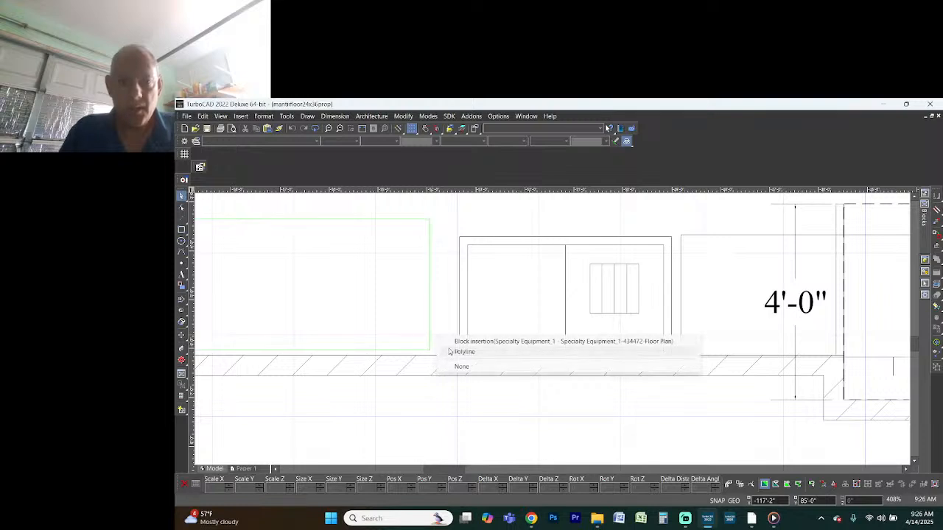
pyautogui.click(449, 351)
pyautogui.click(441, 344)
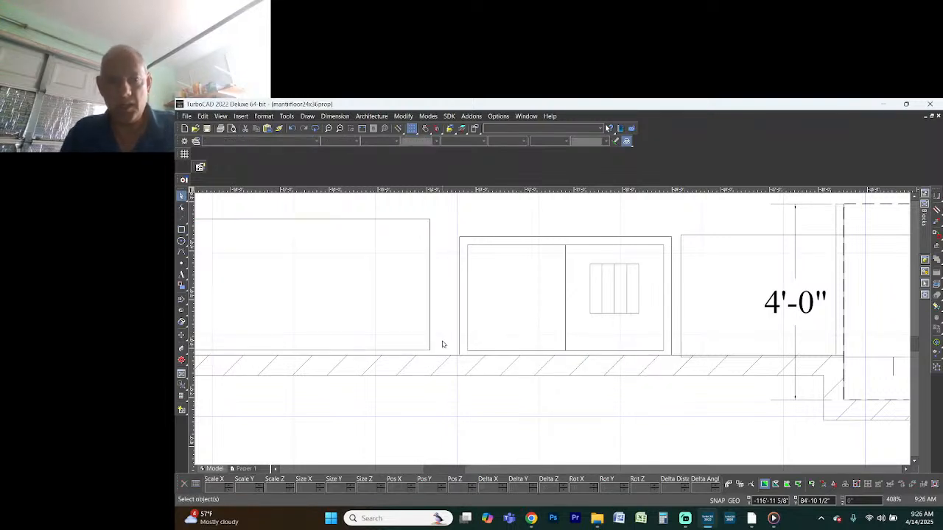
pyautogui.click(435, 337)
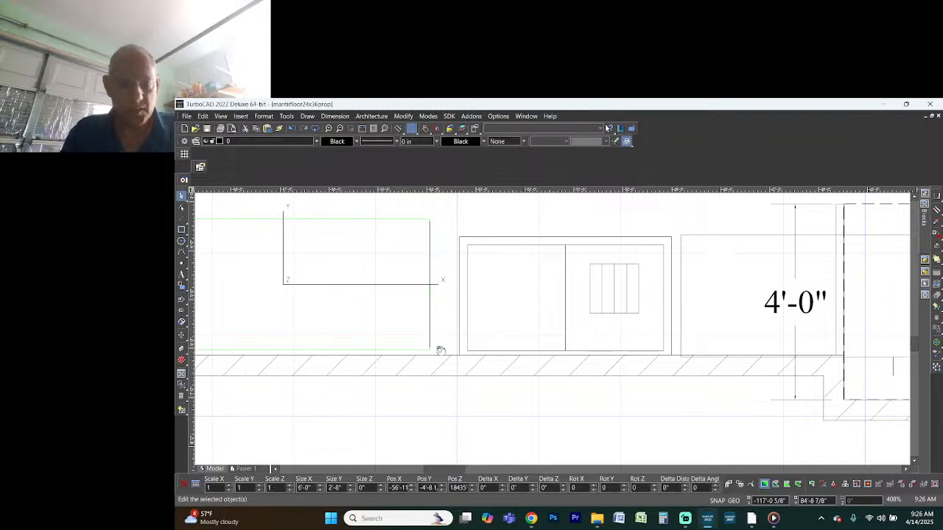
pyautogui.press('d')
pyautogui.click(429, 350)
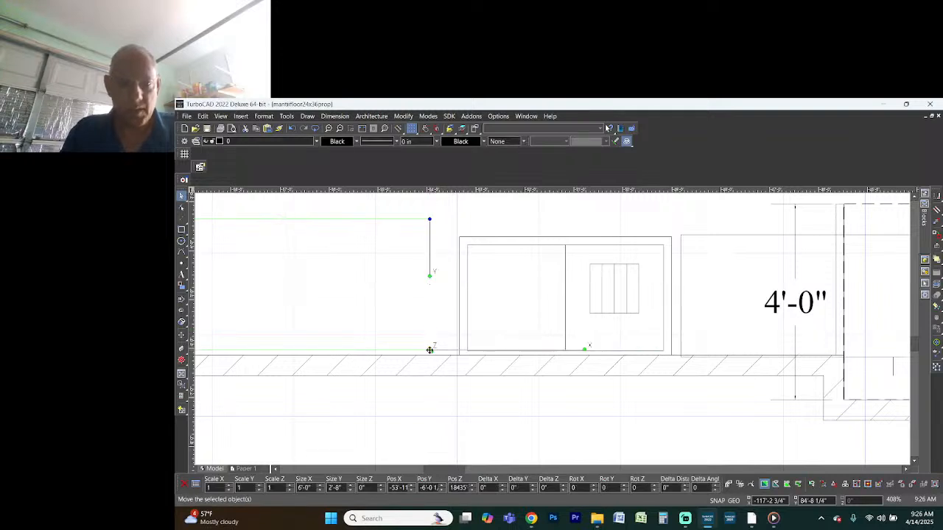
pyautogui.click(430, 350)
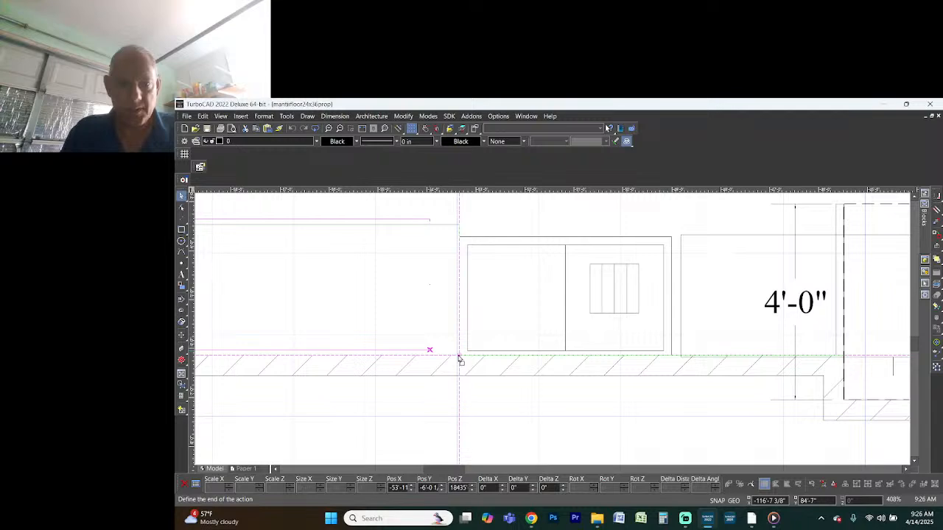
pyautogui.click(458, 358)
pyautogui.press('Escape')
pyautogui.scroll(-1, 429, 404)
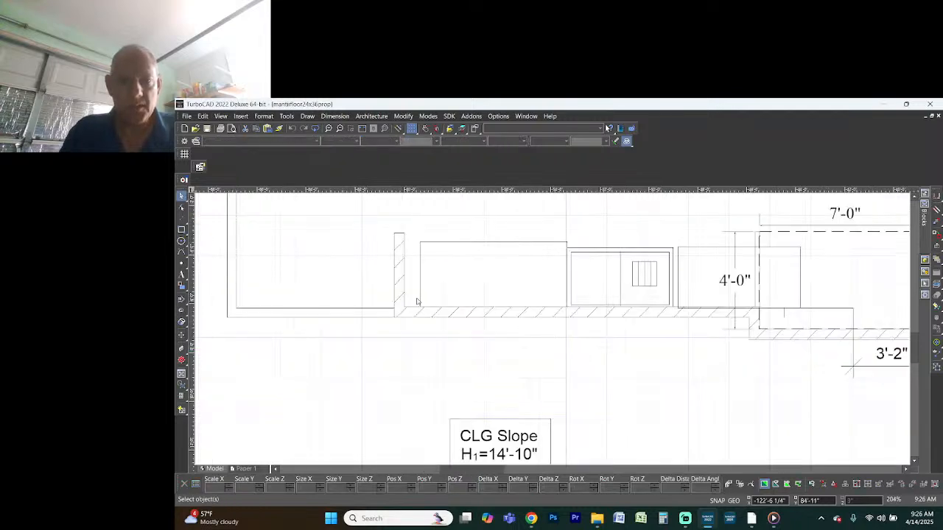
# Move the 5'-0" by 2'-6" equipment rectangle so its lower-left corner meets the sink fixture's lower-right corner on the low wall
pyautogui.scroll(-1, 412, 280)
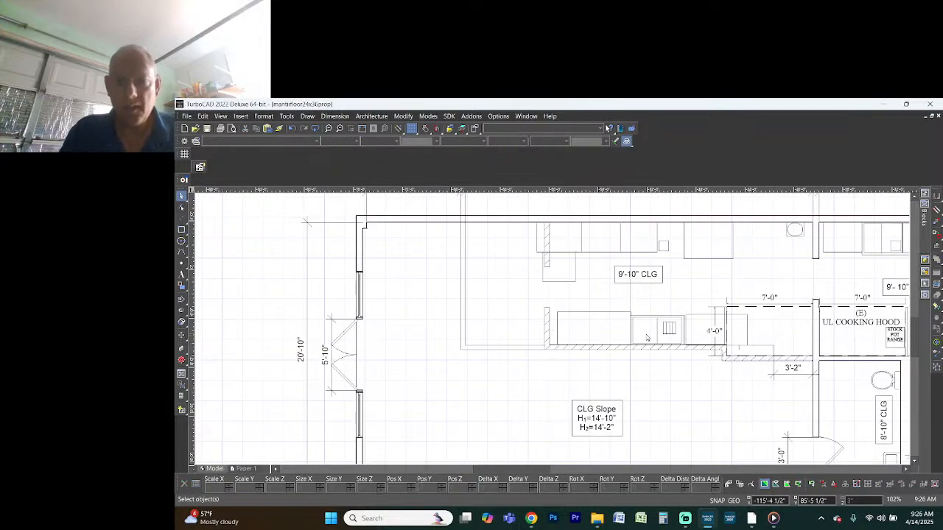
pyautogui.scroll(1, 554, 332)
pyautogui.scroll(1, 553, 332)
pyautogui.click(610, 304)
pyautogui.scroll(1, 616, 358)
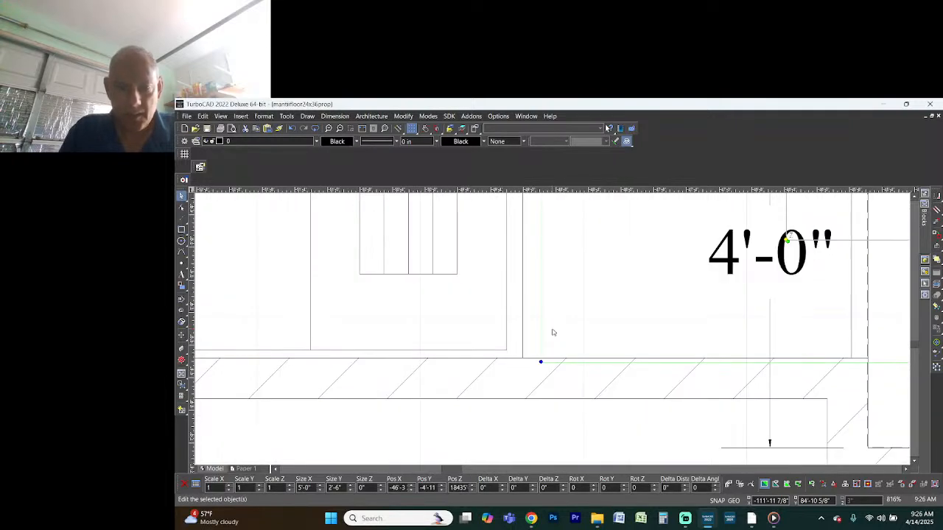
pyautogui.click(541, 363)
pyautogui.click(541, 363)
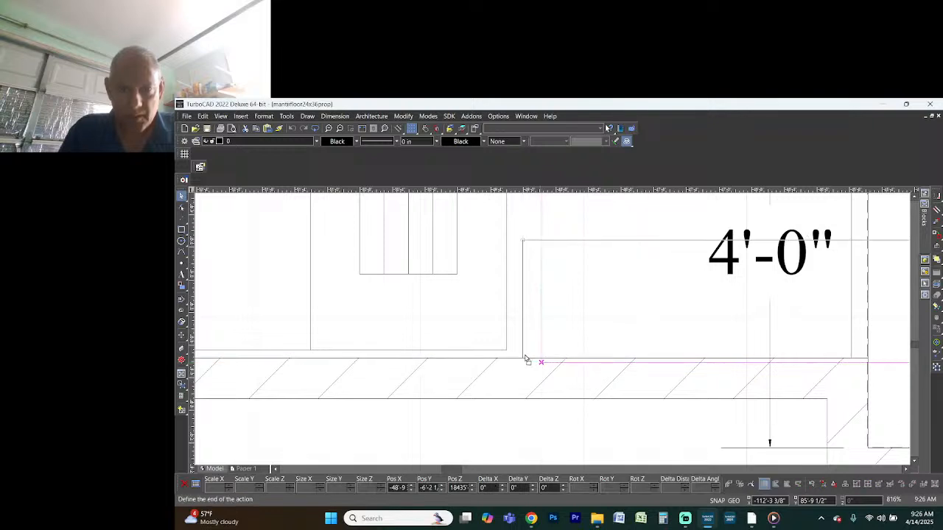
pyautogui.click(524, 361)
pyautogui.scroll(-1, 524, 361)
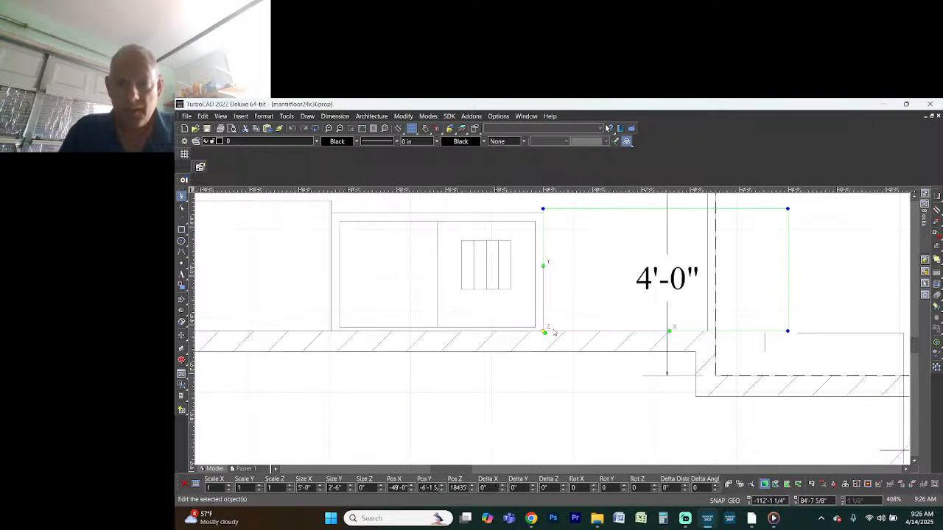
pyautogui.click(847, 285)
pyautogui.scroll(-3, 534, 331)
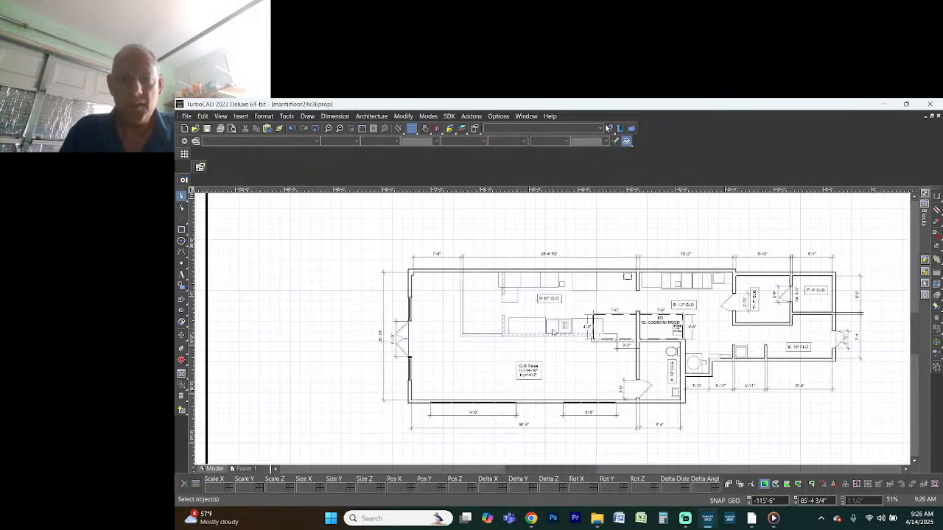
# Move the 6'-0" by 2'-8" equipment rectangle so its lower-left corner meets the inner corner of the hatched low wall
pyautogui.scroll(3, 534, 331)
pyautogui.click(527, 254)
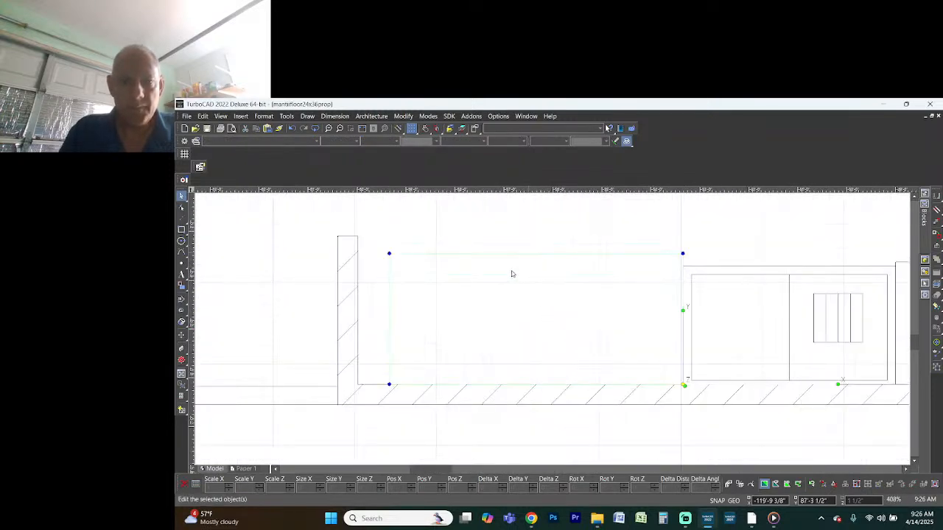
pyautogui.press('d')
pyautogui.click(390, 384)
pyautogui.click(389, 384)
pyautogui.click(358, 384)
pyautogui.click(786, 239)
pyautogui.scroll(-1, 826, 258)
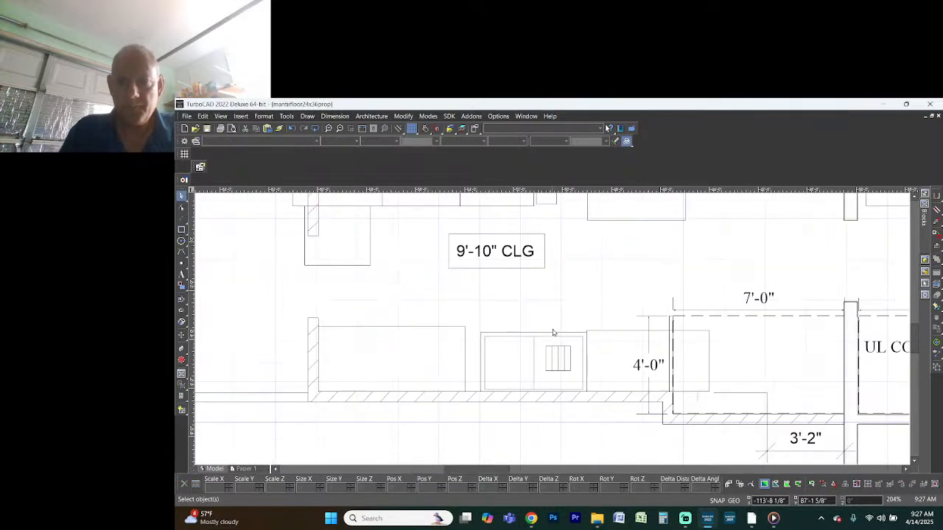
# Shift the 5'-0" by 2'-6" equipment rectangle 3" to the right, away from the sink fixture
pyautogui.click(612, 331)
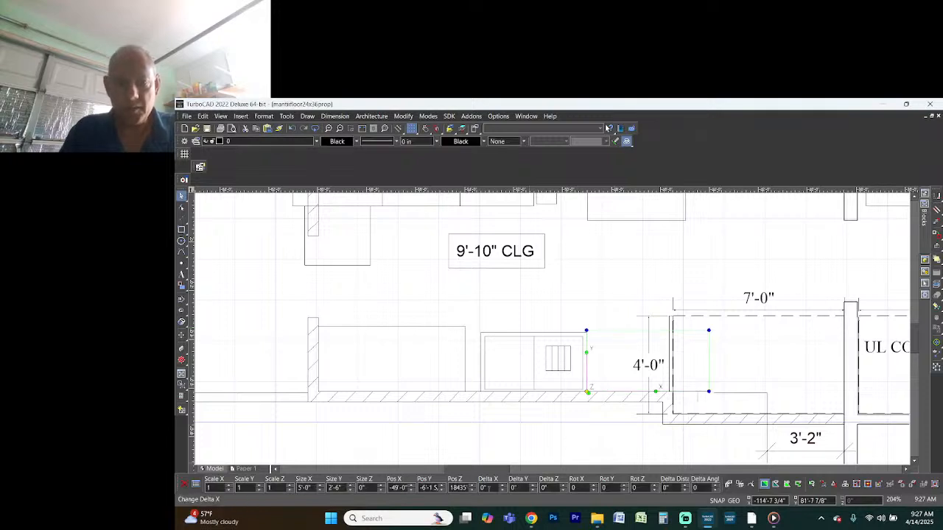
pyautogui.write('3')
pyautogui.press('Return')
pyautogui.click(625, 303)
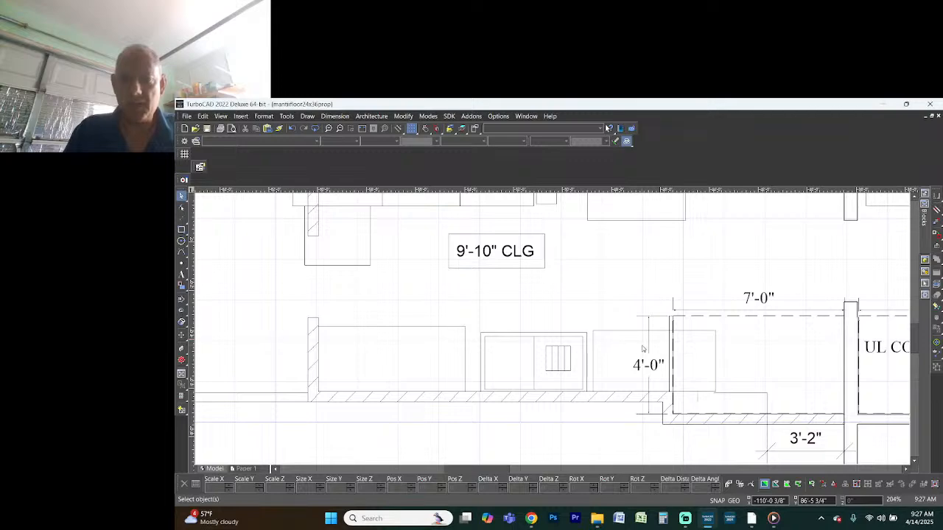
# Check the site video in Media Player, and back in TurboCAD place an under-counter block (under_count…) above the 5'-0" by 2'-6" rectangle
pyautogui.hotkey('alt', 'Tab')
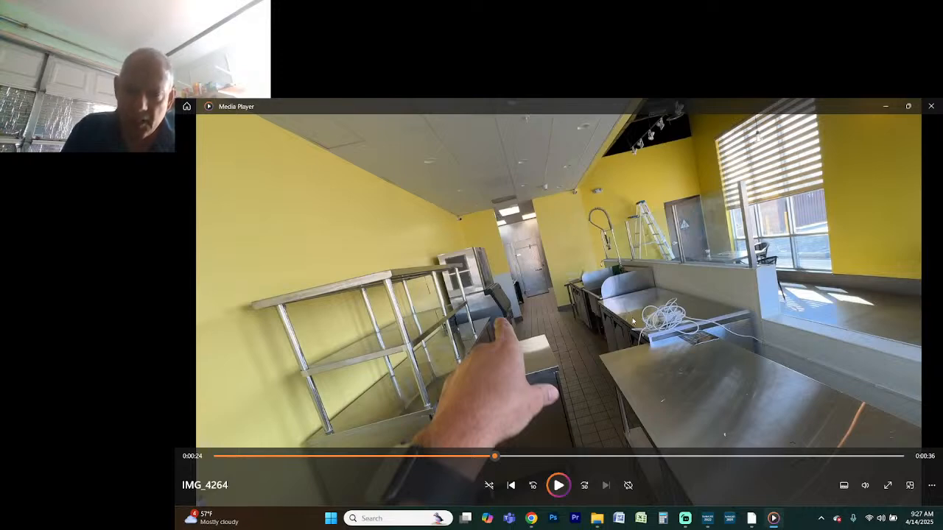
pyautogui.hotkey('alt', 'Tab')
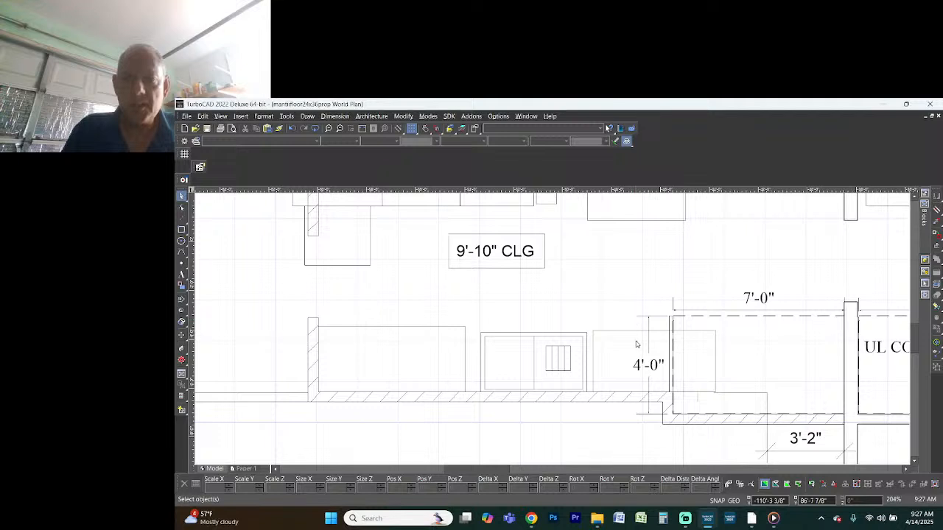
pyautogui.scroll(2, 636, 337)
pyautogui.click(548, 306)
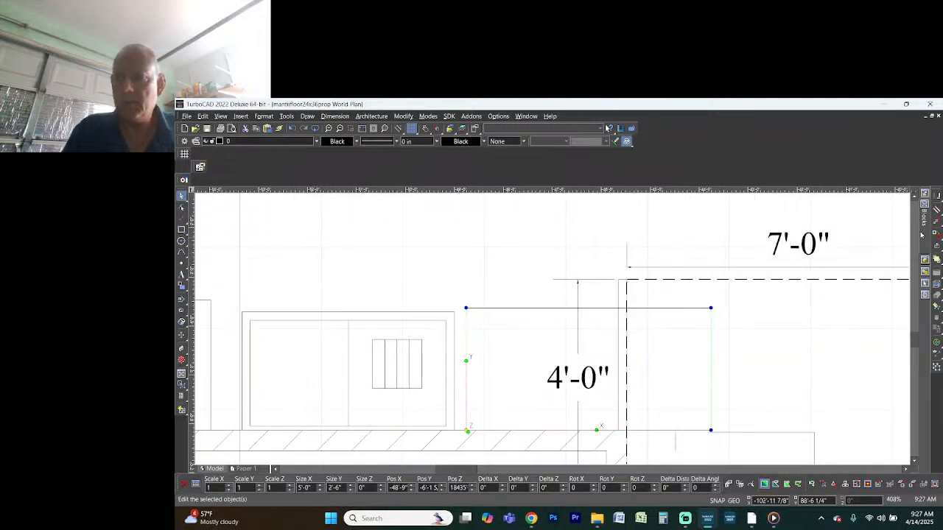
pyautogui.moveTo(922, 235)
pyautogui.click(862, 284)
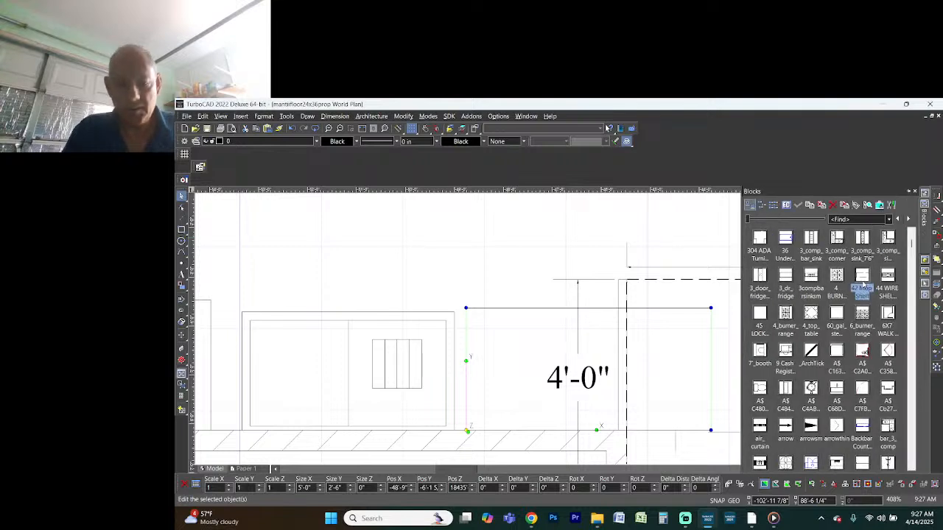
pyautogui.press('u')
pyautogui.moveTo(814, 244); pyautogui.dragTo(504, 243)
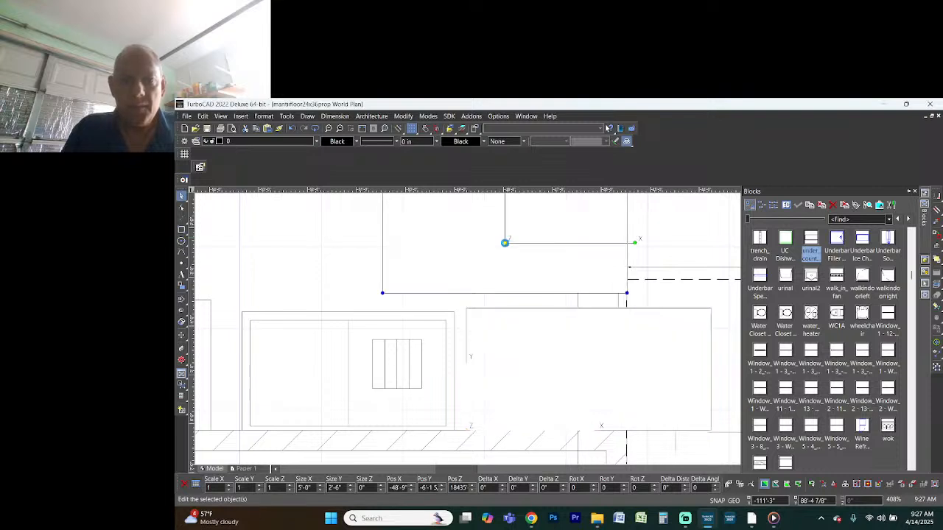
# Rotate the placed under-counter block 180° and move its lower-left corner onto the 5'-0" by 2'-6" rectangle's lower-left corner
pyautogui.write('180')
pyautogui.press('Return')
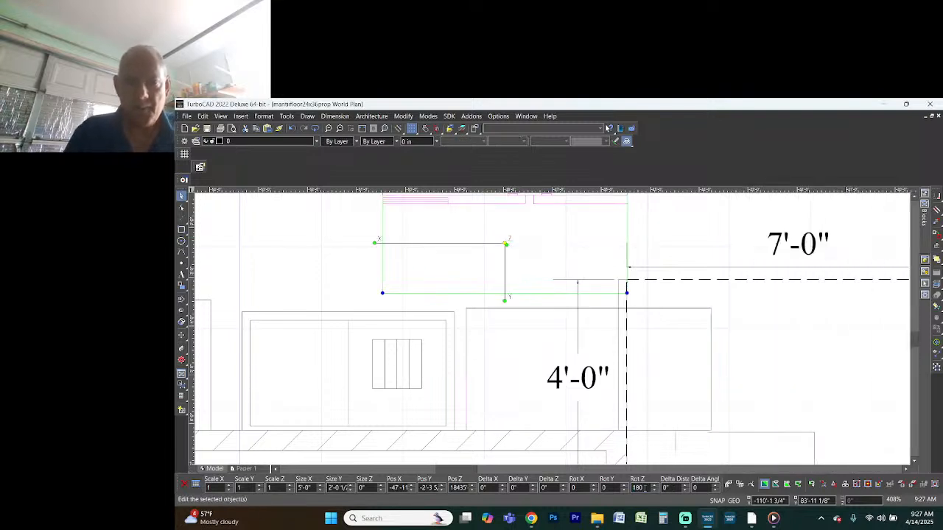
pyautogui.moveTo(404, 386); pyautogui.dragTo(382, 293)
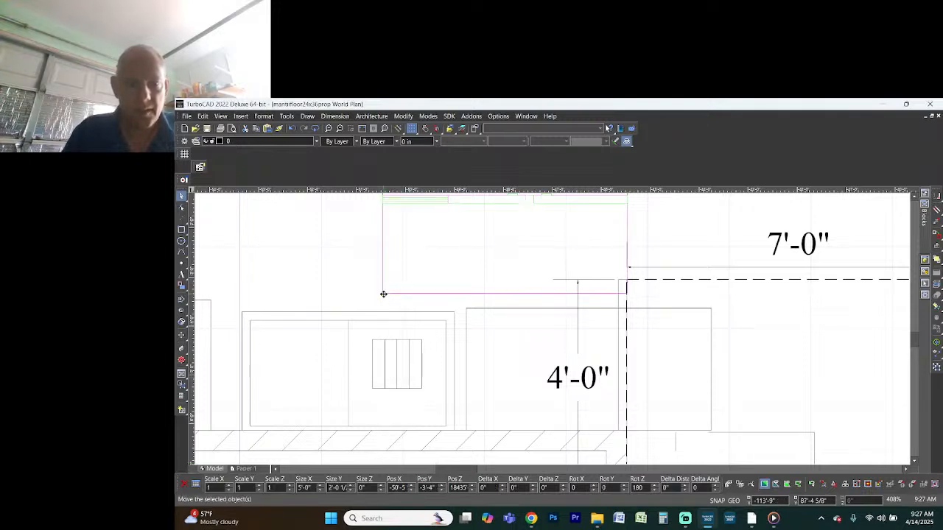
pyautogui.click(466, 431)
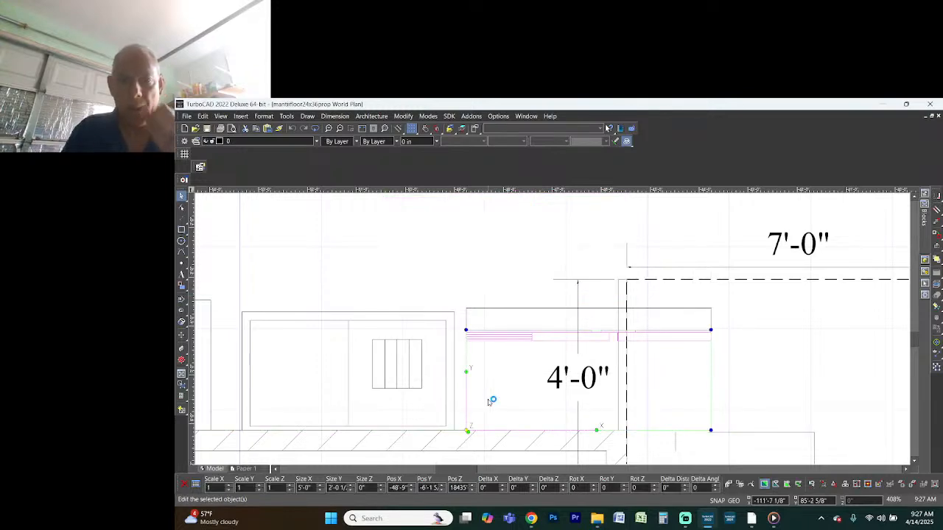
# Check the site video in Media Player, and back in TurboCAD try to set the under-counter block's Y size to 2'-6"
pyautogui.hotkey('alt', 'Tab')
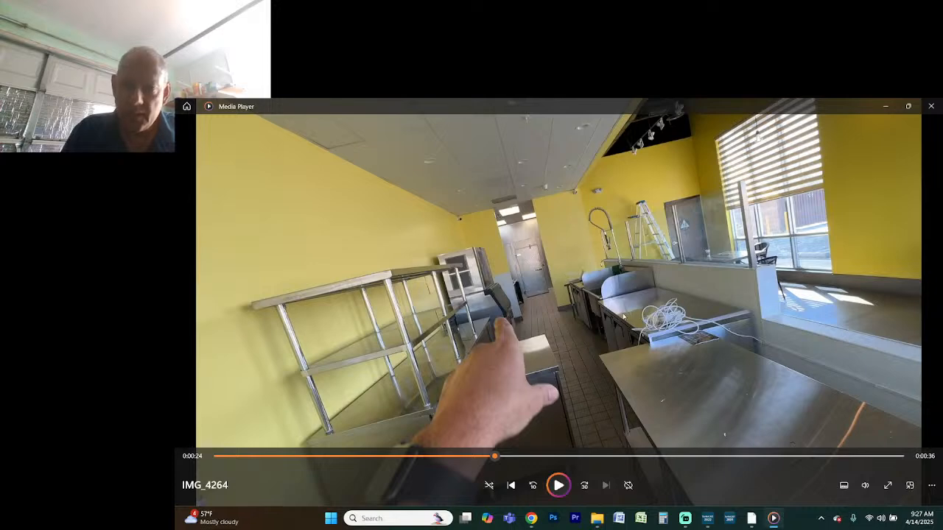
pyautogui.hotkey('alt', 'Tab')
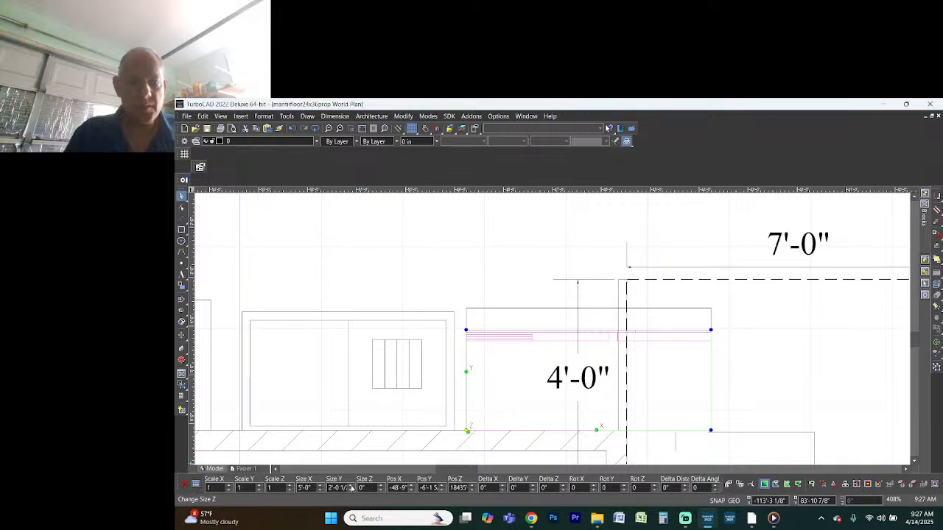
pyautogui.click(351, 486)
pyautogui.write("2'-6")
pyautogui.press('Return')
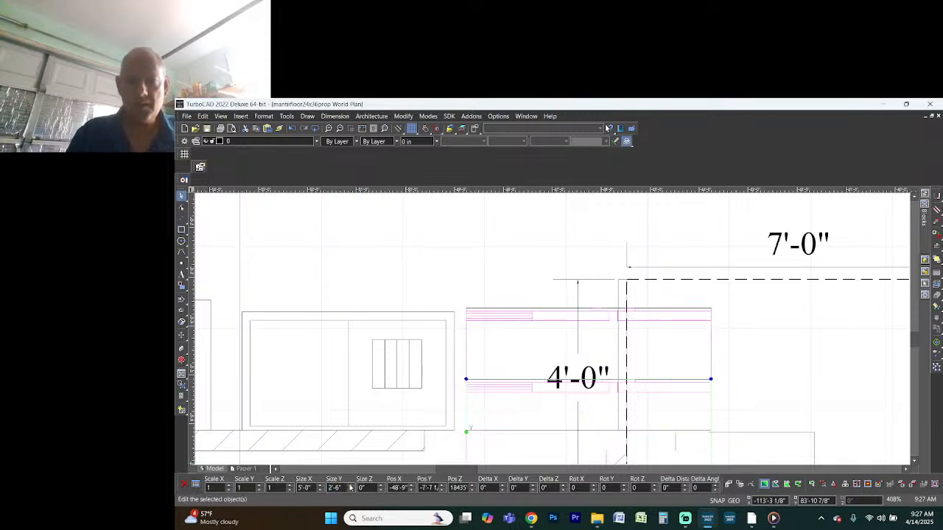
pyautogui.click(461, 254)
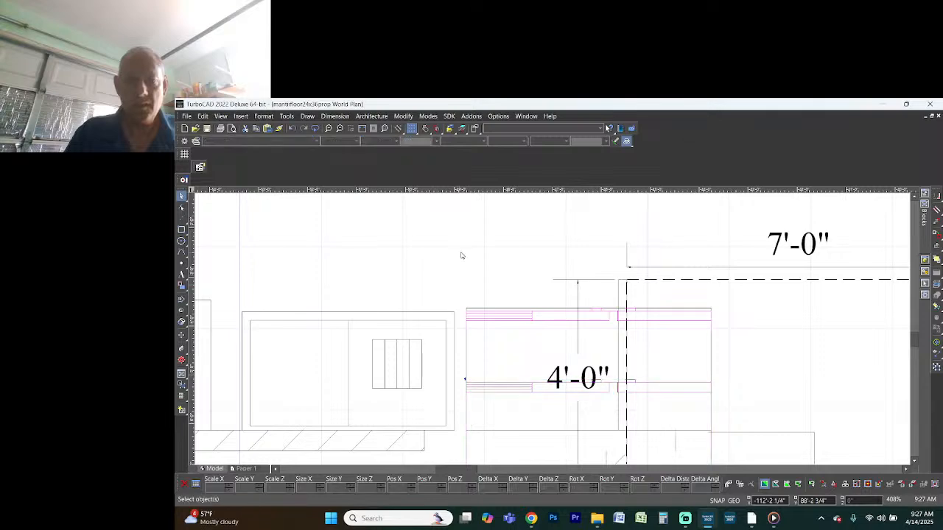
# Set the under-counter block's Y size to 2'-6" and place its lower-left corner on the underlying rectangle's lower-left corner at the low wall
pyautogui.click(500, 311)
pyautogui.scroll(-2, 563, 333)
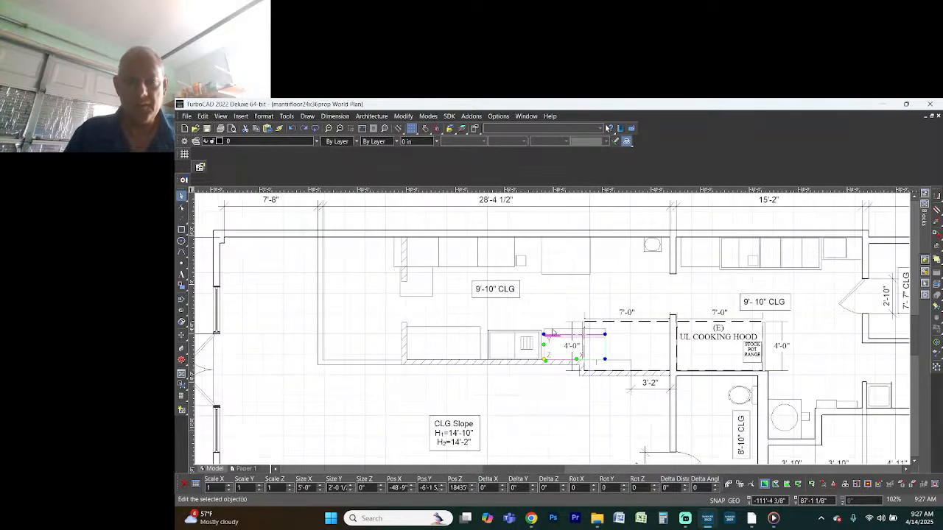
pyautogui.scroll(1, 552, 336)
pyautogui.scroll(1, 552, 335)
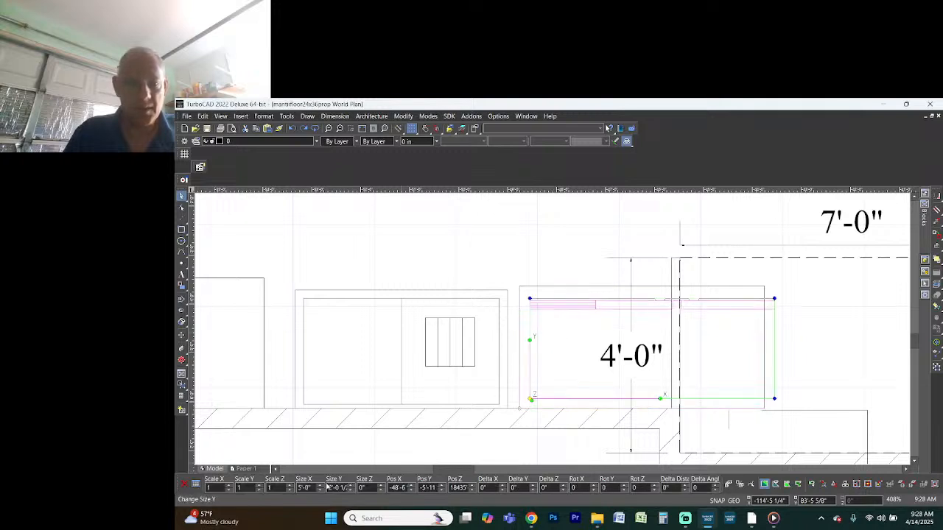
pyautogui.click(352, 486)
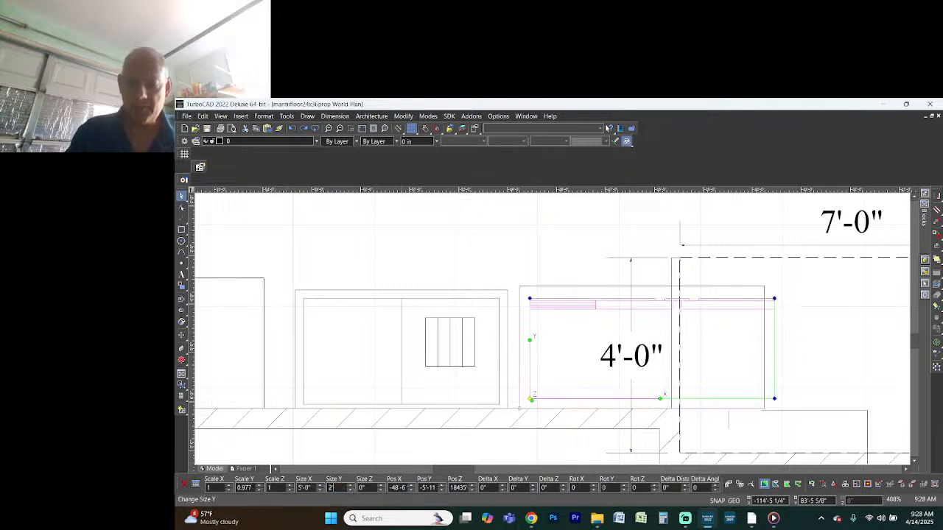
pyautogui.press('Return')
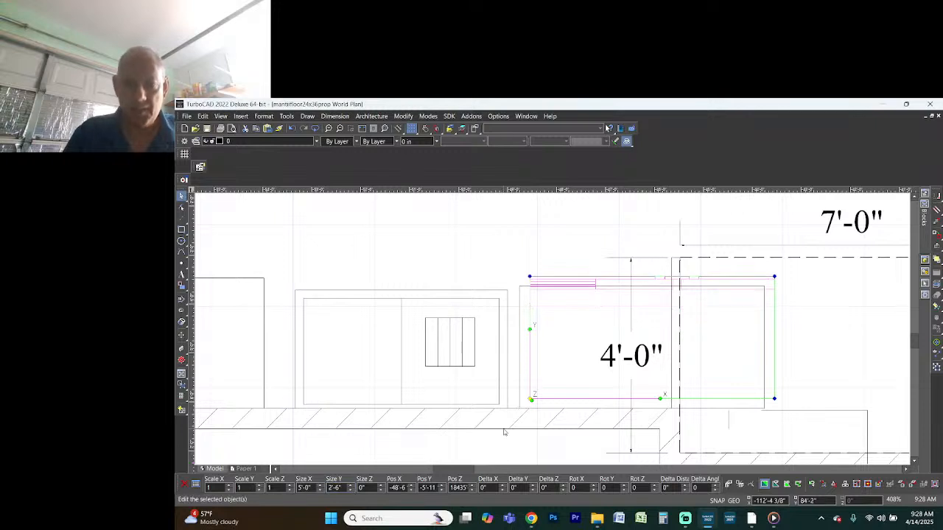
pyautogui.click(530, 399)
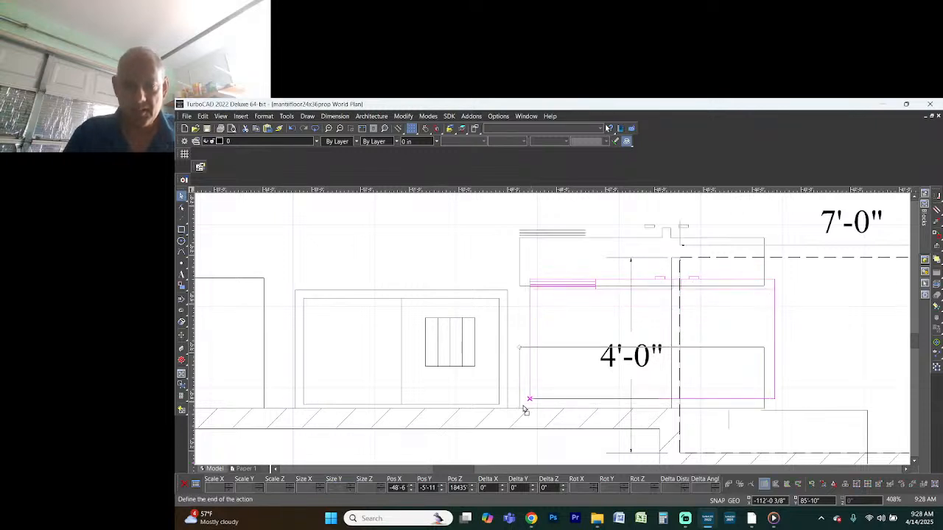
pyautogui.click(519, 288)
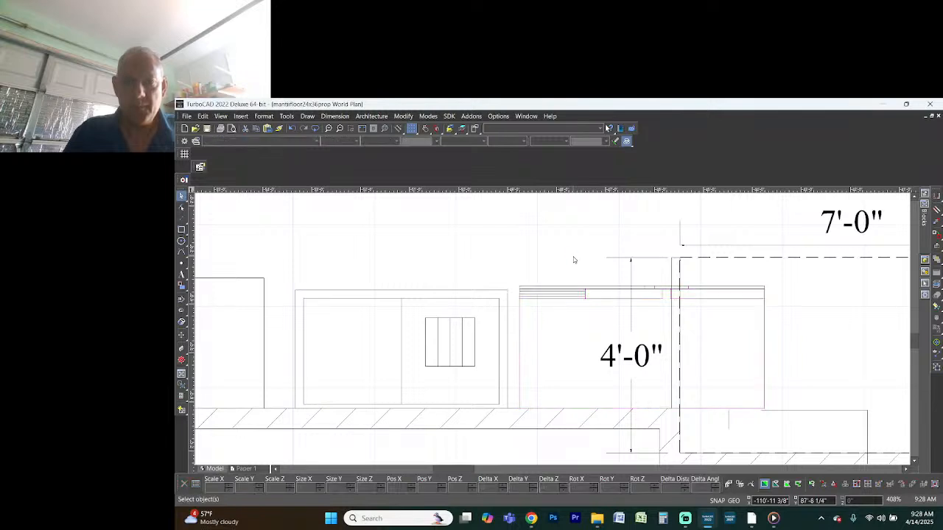
# Delete the plain 5'-0" by 2'-6" rectangle that the under-counter block replaces
pyautogui.click(574, 295)
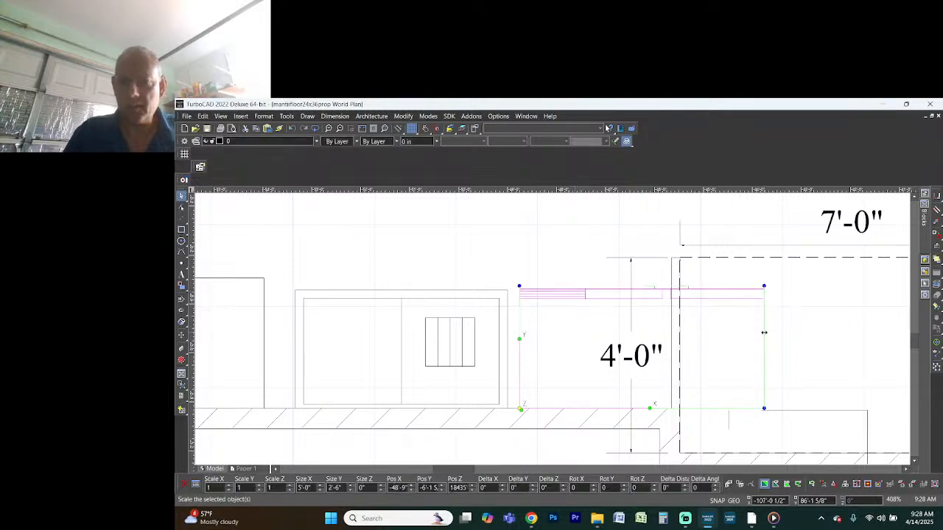
pyautogui.click(797, 333)
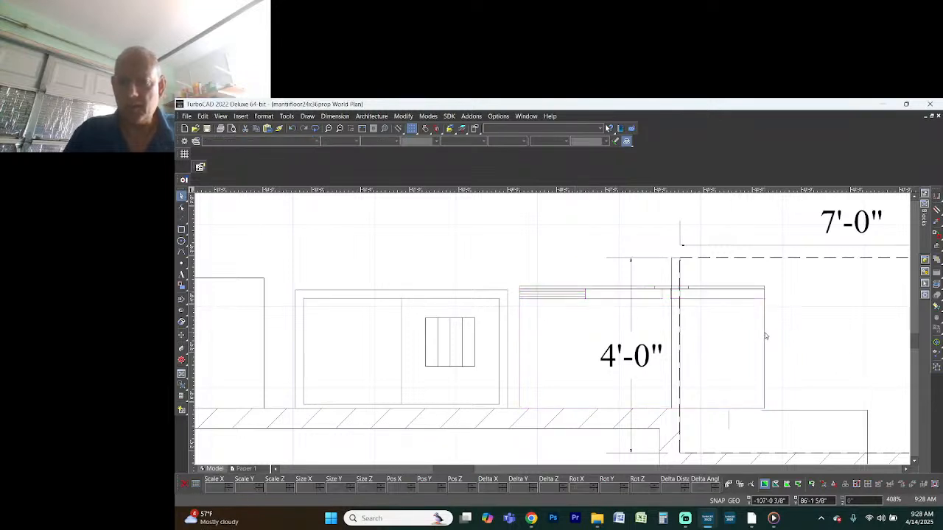
pyautogui.click(785, 339)
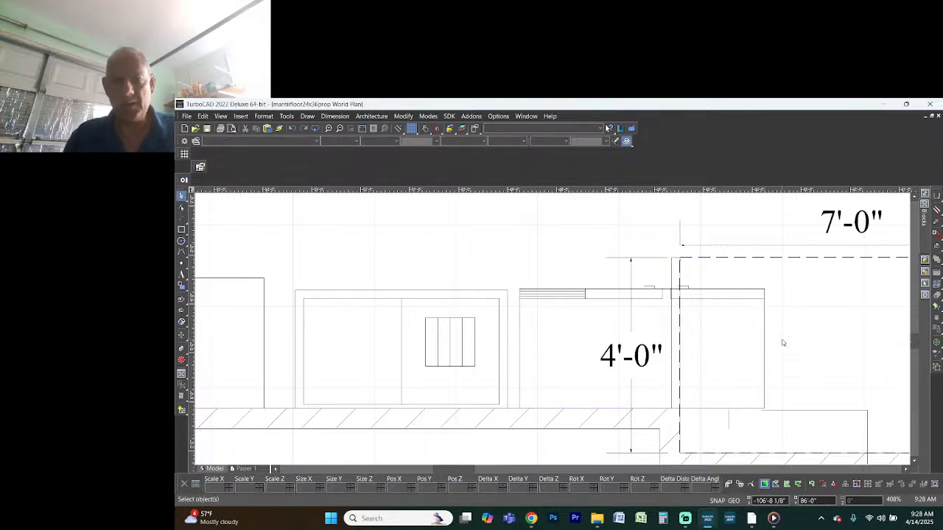
# Check the site video in Media Player, and back in TurboCAD place a second under-counter block above the 6'-0" by 2'-8" rectangle
pyautogui.scroll(-1, 553, 332)
pyautogui.hscroll(-3, 552, 332)
pyautogui.hotkey('alt', 'Tab')
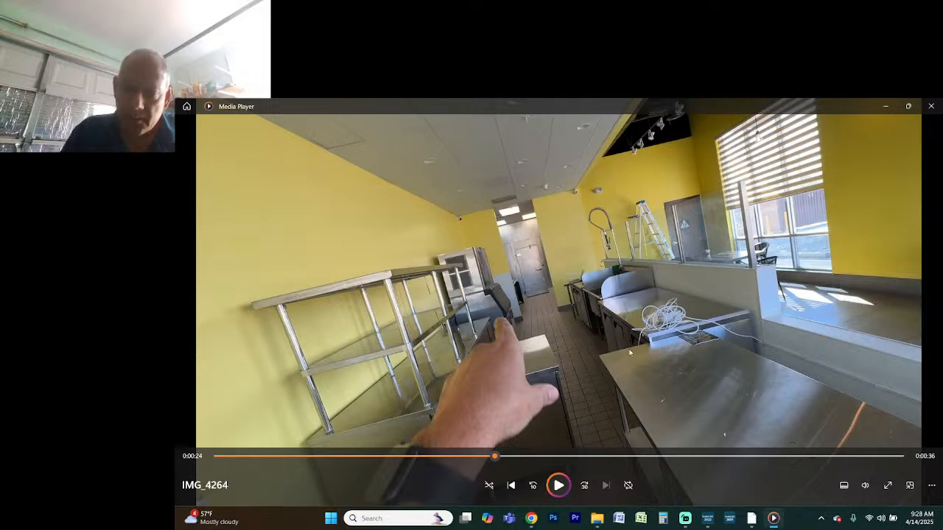
pyautogui.hotkey('alt', 'Tab')
pyautogui.scroll(-1, 660, 311)
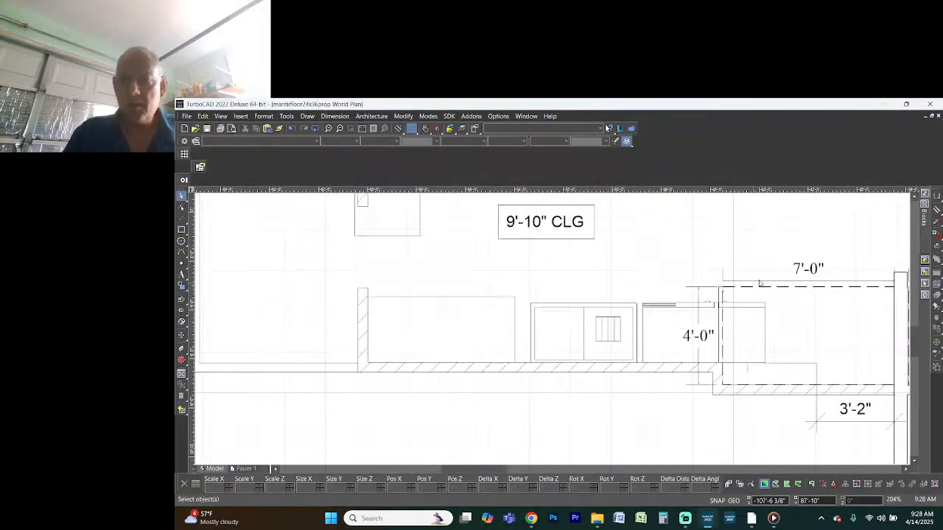
pyautogui.moveTo(924, 240)
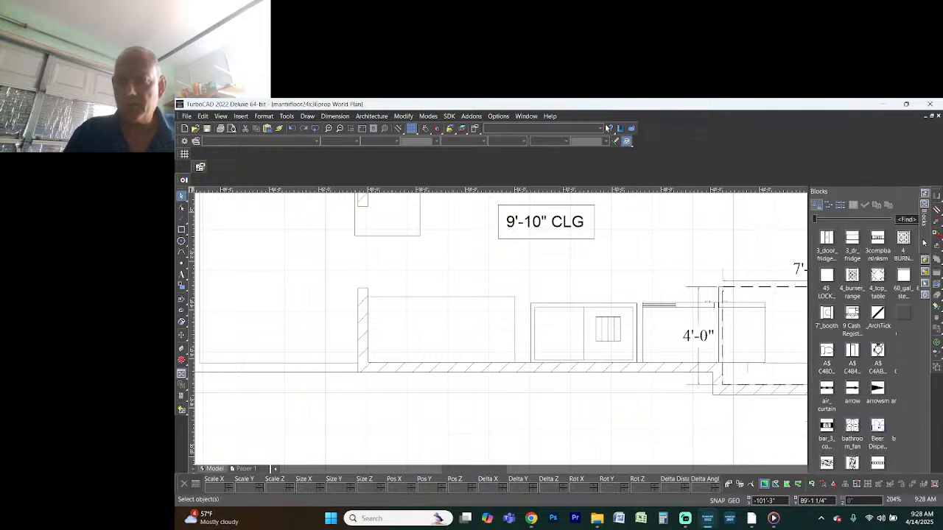
pyautogui.scroll(-15, 834, 291)
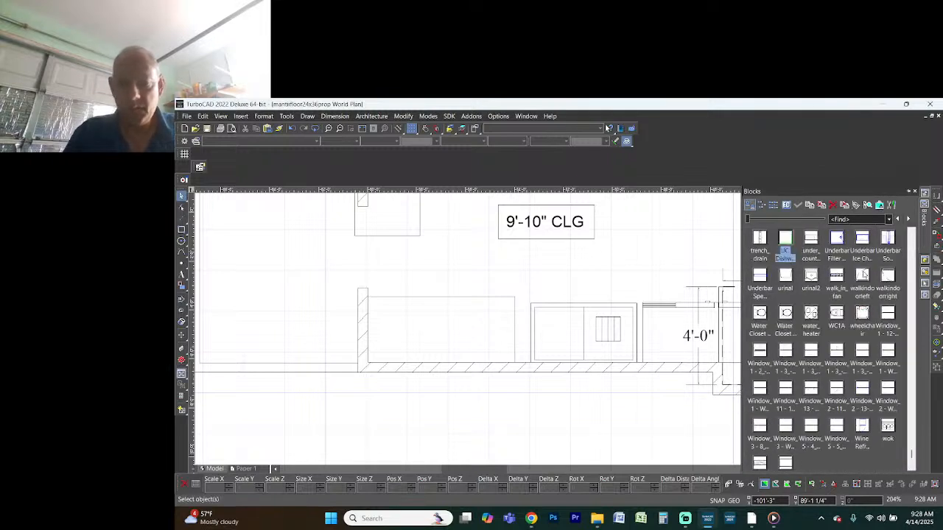
pyautogui.moveTo(811, 246)
pyautogui.mouseDown()
pyautogui.moveTo(638, 265)
pyautogui.moveTo(453, 266)
pyautogui.mouseUp()
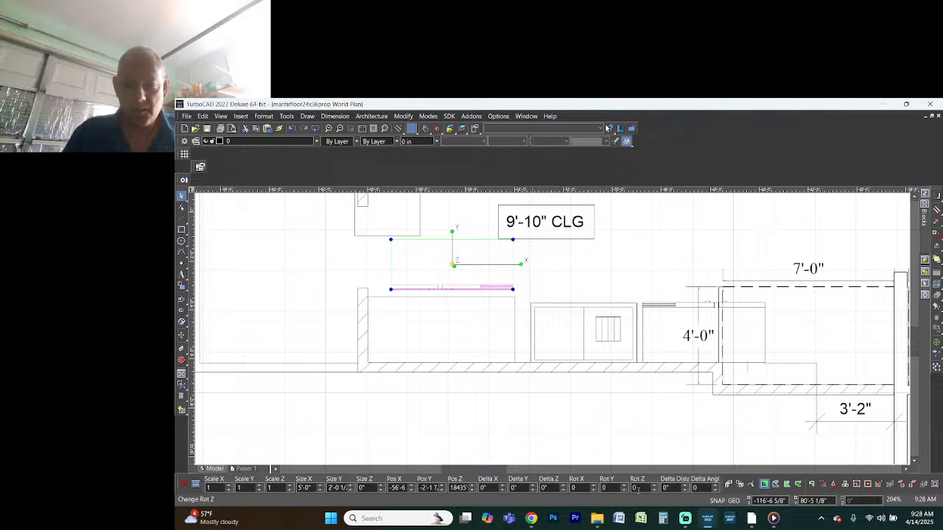
# Rotate the second under-counter block 180° and set its size to 6' in X and 3' in Y
pyautogui.write('180')
pyautogui.press('Return')
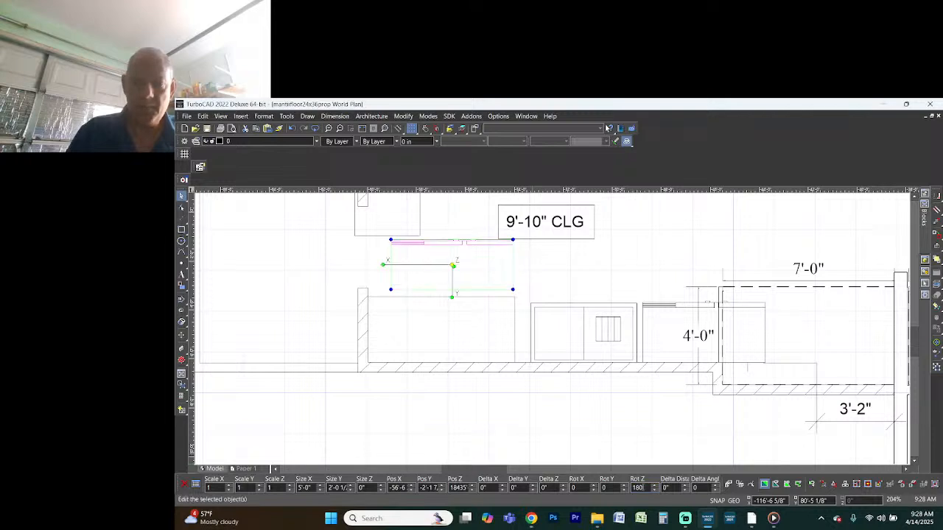
pyautogui.doubleClick(306, 487)
pyautogui.write('6')
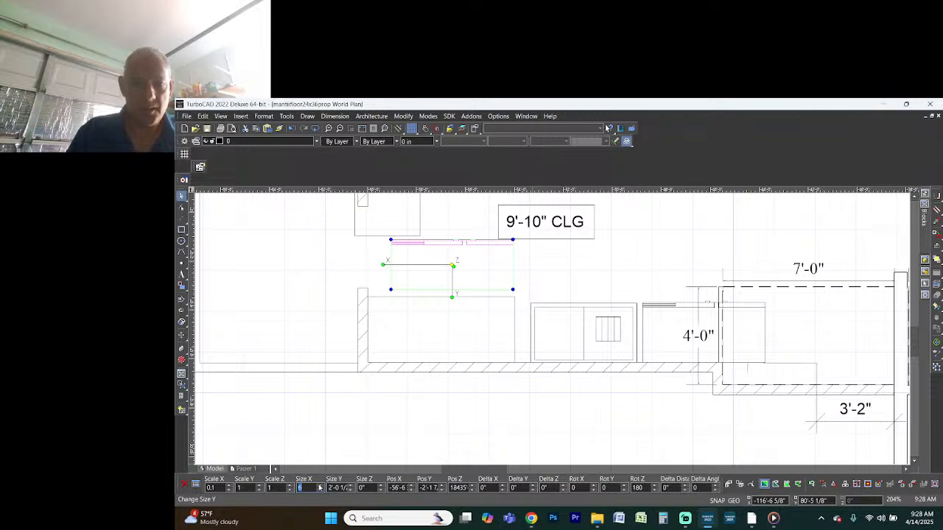
pyautogui.press('Tab')
pyautogui.write("3'")
pyautogui.press('Return')
# Move the second under-counter block's lower-left corner to the inner corner of the hatched low wall, and switch to the site video in Media Player
pyautogui.moveTo(453, 265); pyautogui.dragTo(383, 307)
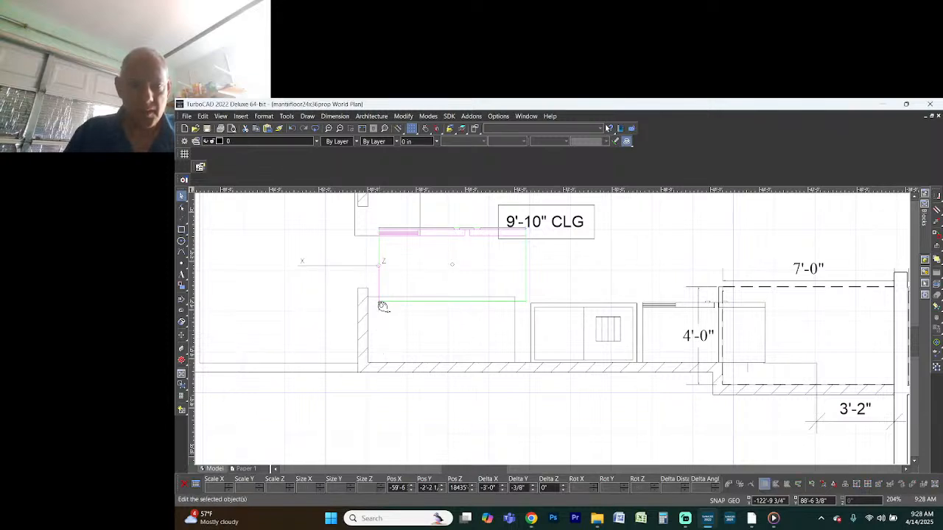
pyautogui.click(379, 303)
pyautogui.click(379, 302)
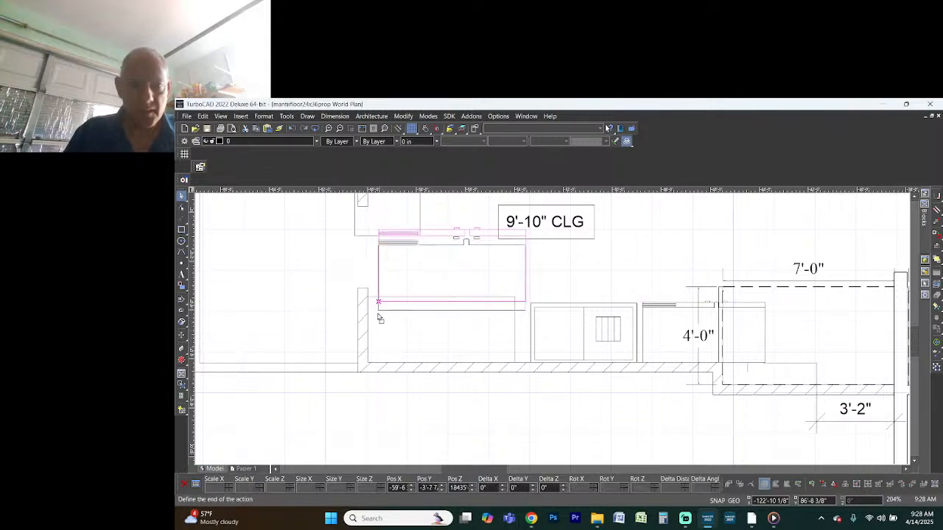
pyautogui.click(369, 359)
pyautogui.hotkey('alt', 'Tab')
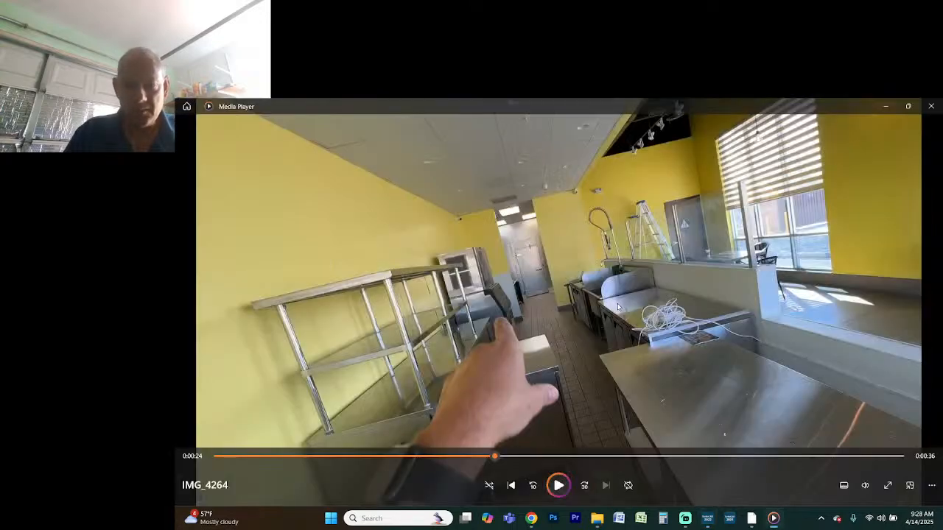
# Set the second under-counter block's Y size to 2'-8" and snap its lower-left corner back to the inner corner of the hatched low wall
pyautogui.hotkey('alt', 'Tab')
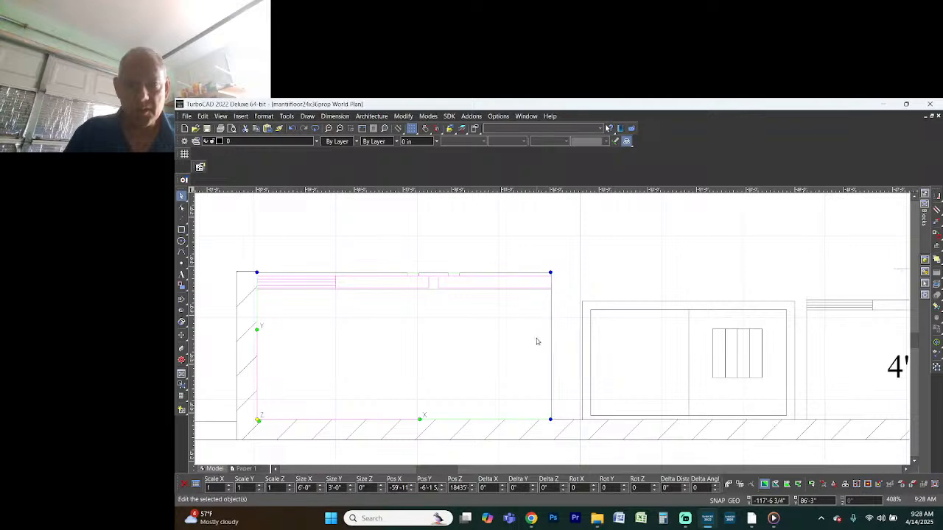
pyautogui.moveTo(527, 340); pyautogui.dragTo(536, 338)
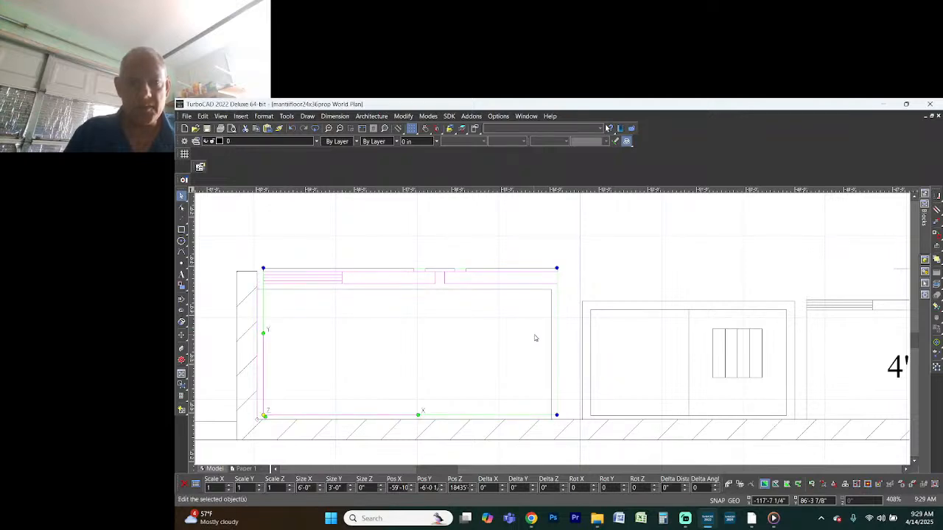
pyautogui.hotkey('alt', 'Tab')
pyautogui.hotkey('alt', 'Tab')
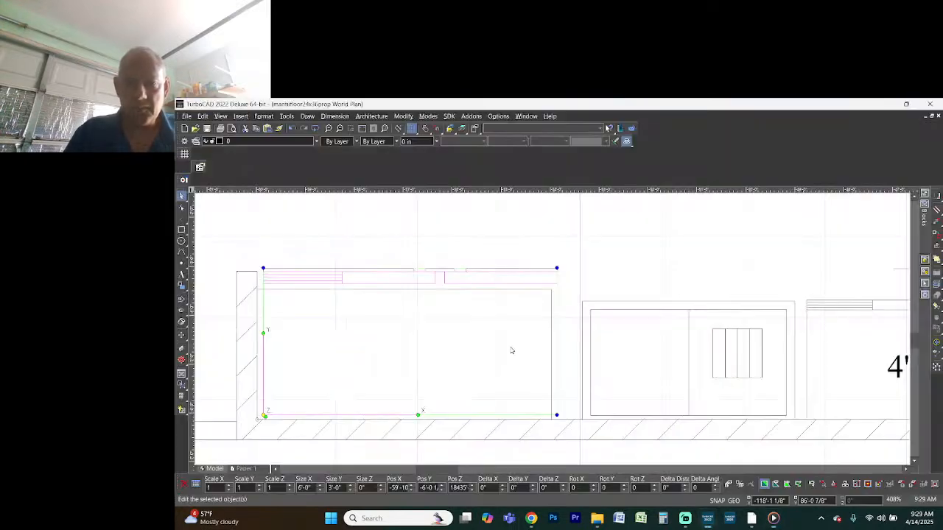
pyautogui.click(350, 486)
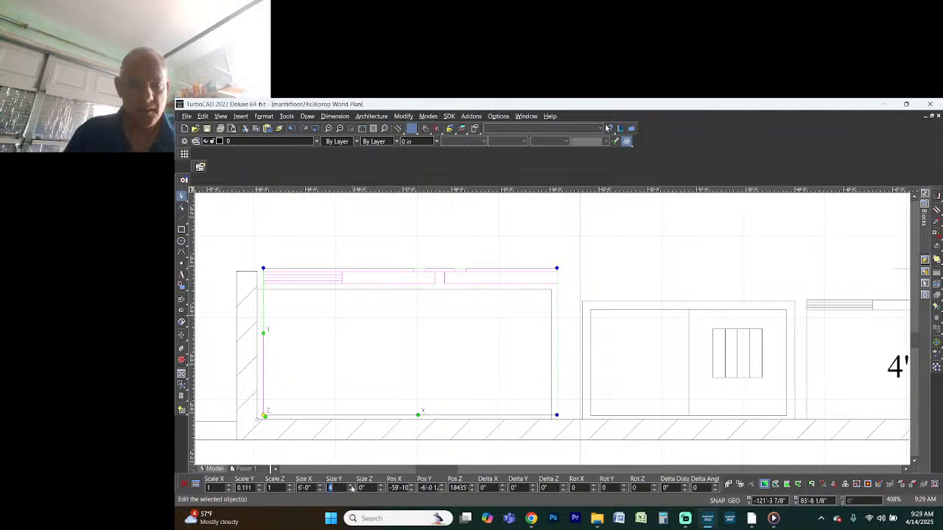
pyautogui.press('Return')
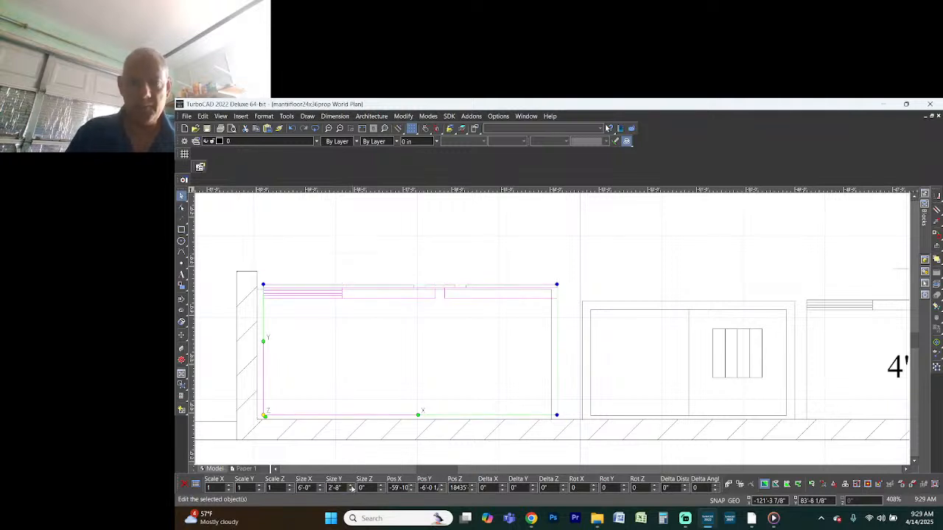
pyautogui.click(263, 416)
pyautogui.click(259, 419)
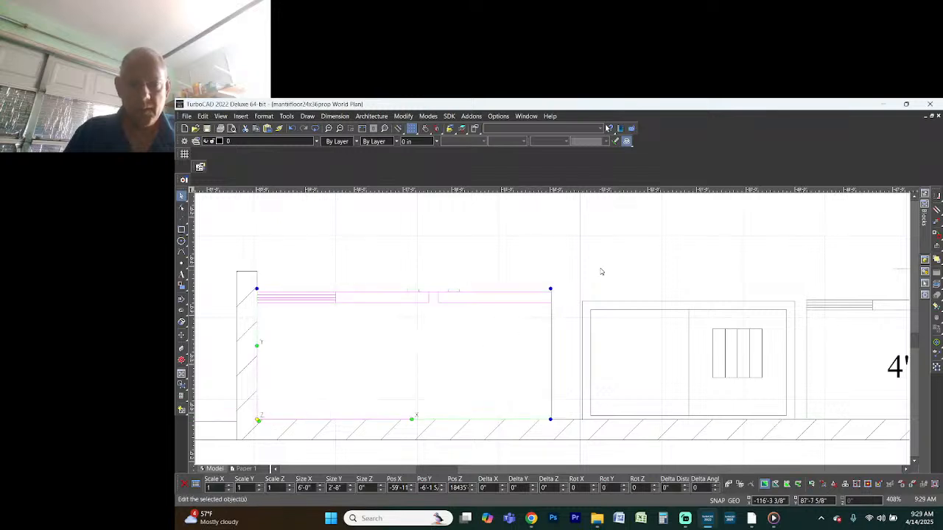
# Delete the plain 6'-0" by 2'-8" polyline rectangle beneath the second under-counter block
pyautogui.click(574, 299)
pyautogui.click(549, 349)
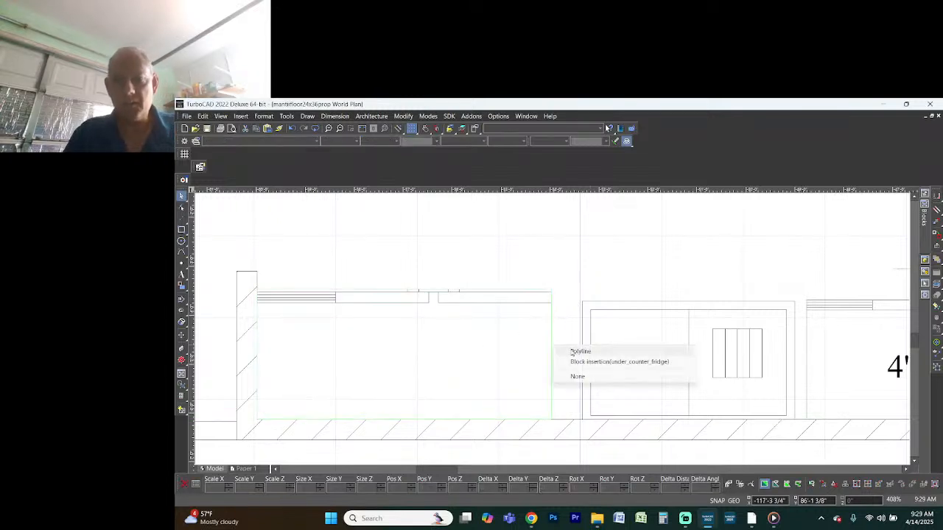
pyautogui.click(579, 354)
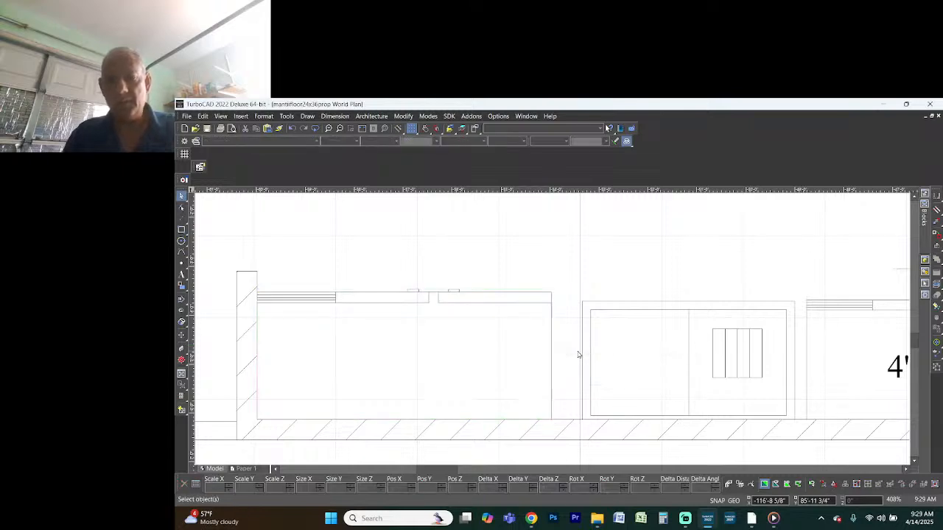
pyautogui.scroll(-2, 577, 354)
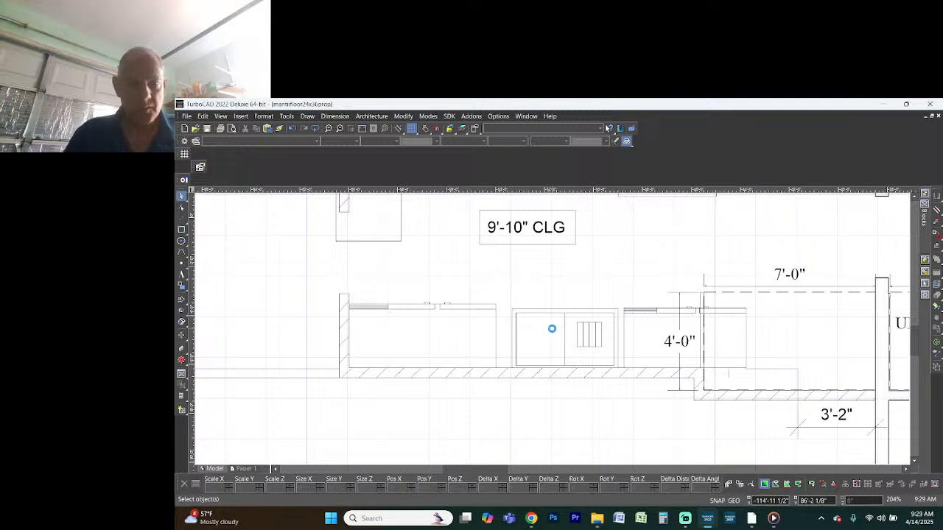
# Compare the kitchen counters and low-wall opening in the Media Player site video with the proposed plan in TurboCAD
pyautogui.hotkey('alt', 'Tab')
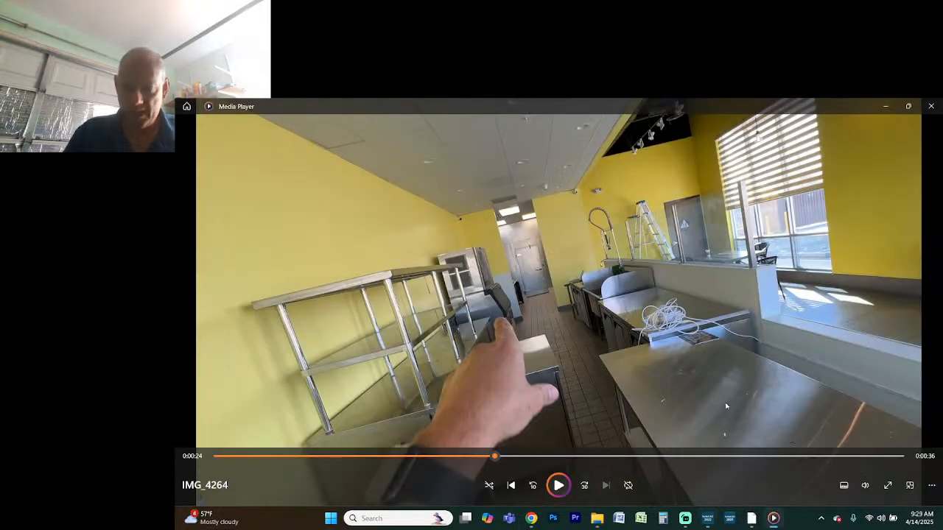
pyautogui.hotkey('alt', 'Tab')
pyautogui.scroll(-2, 472, 306)
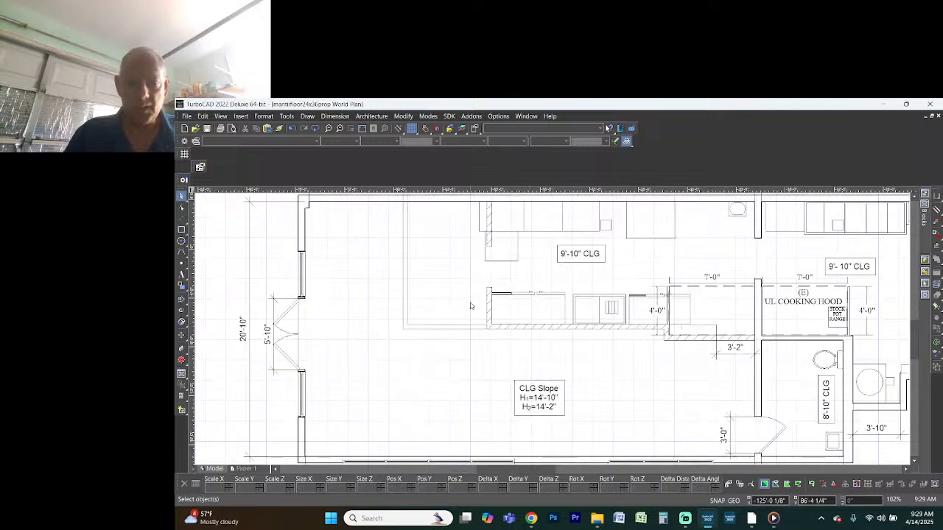
pyautogui.scroll(2, 472, 307)
pyautogui.hotkey('alt', 'Tab')
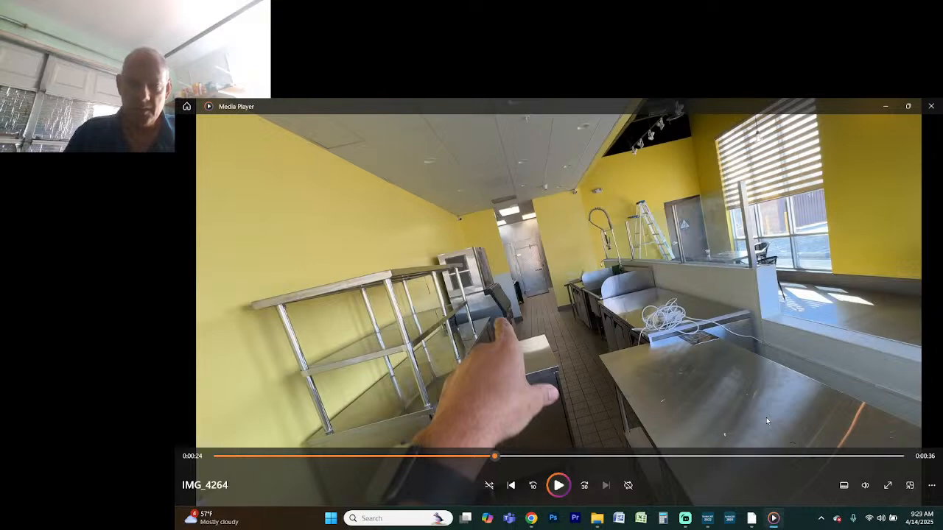
pyautogui.hotkey('alt', 'Tab')
pyautogui.scroll(-1, 766, 420)
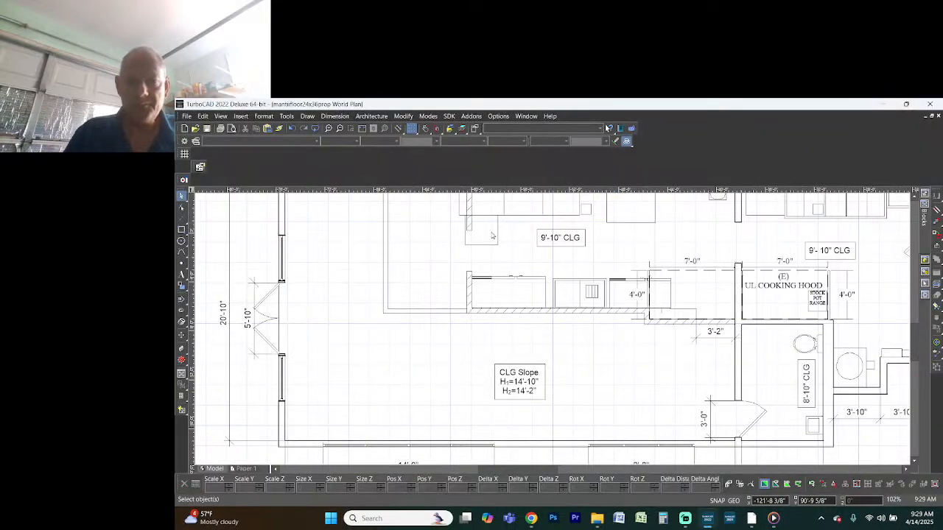
# Draw a dashed rectangle across the opening between the ends of the two hatched low walls
pyautogui.scroll(2, 552, 332)
pyautogui.scroll(-1, 552, 333)
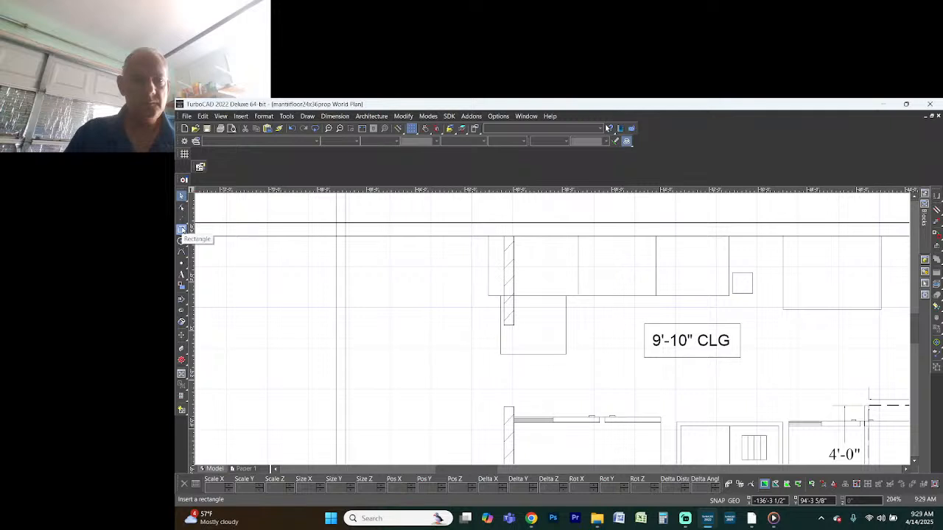
pyautogui.click(181, 229)
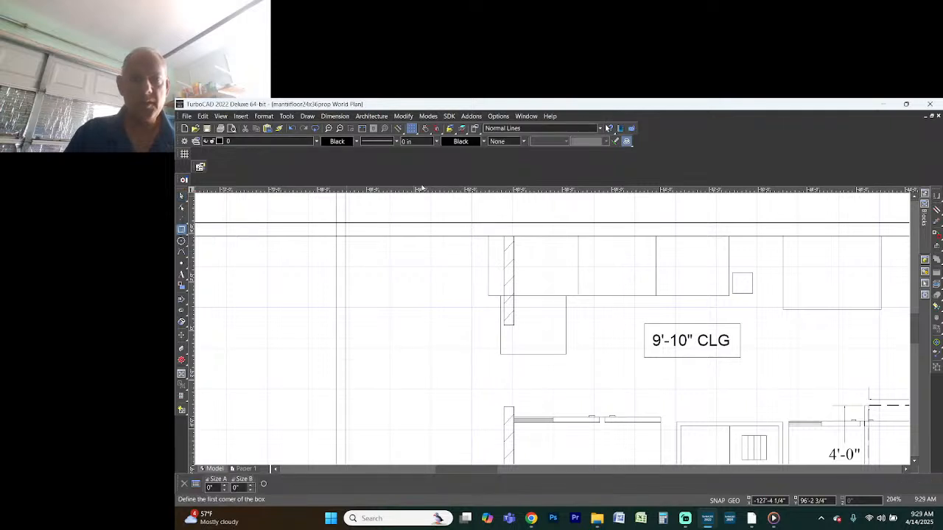
pyautogui.click(396, 140)
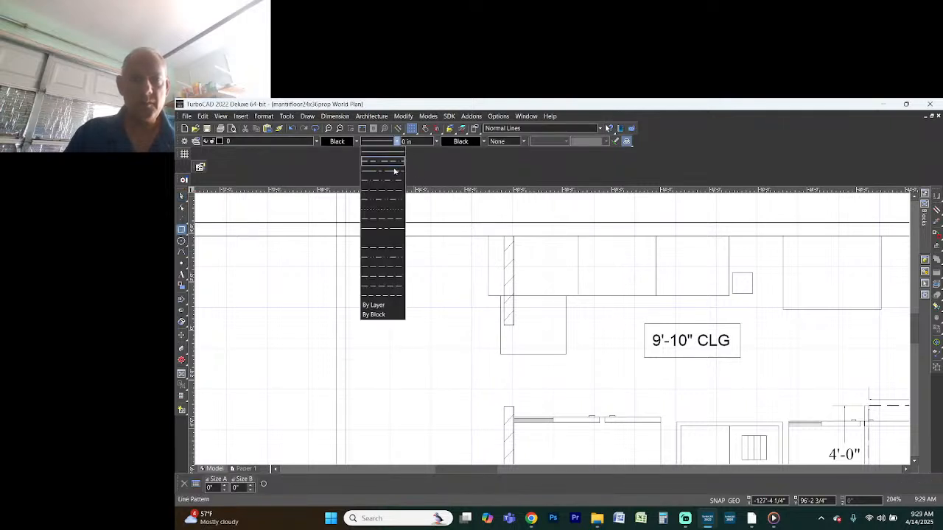
pyautogui.click(391, 216)
pyautogui.click(504, 326)
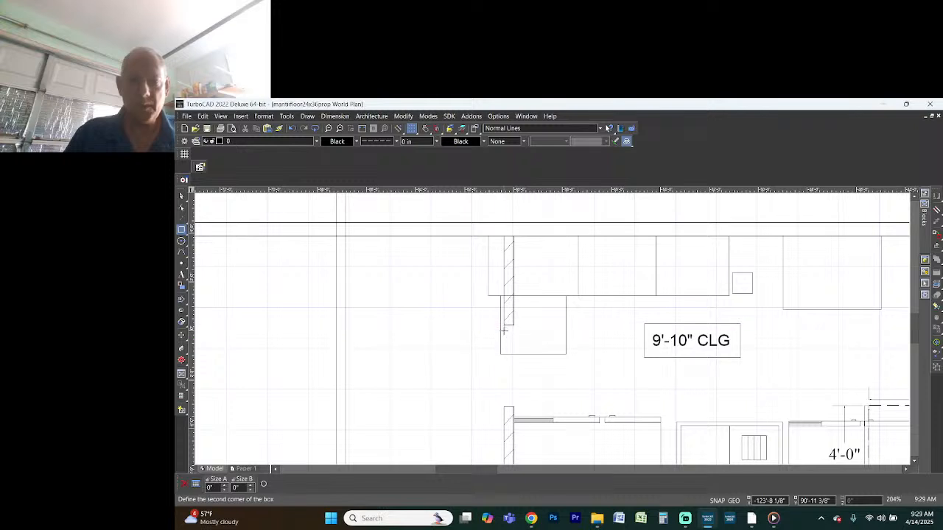
pyautogui.click(513, 405)
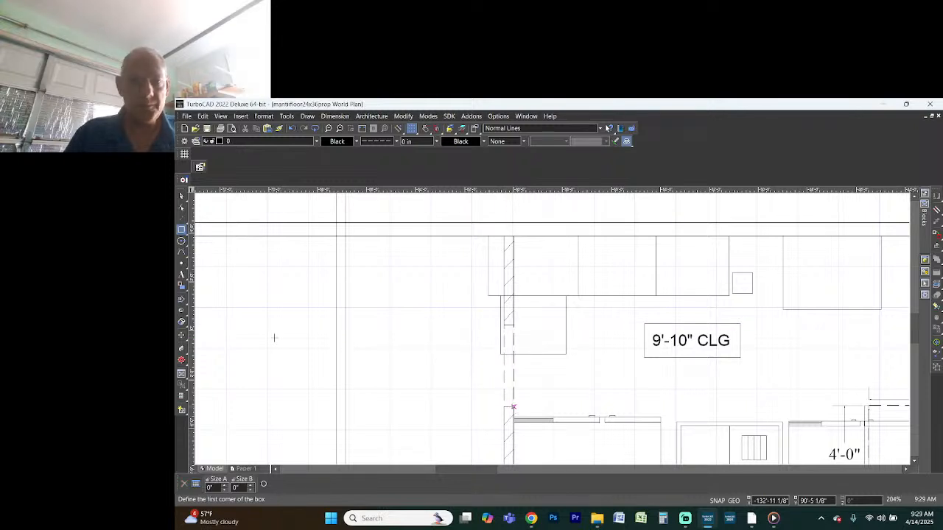
# Dimension the opening between the midpoints of the two low-wall ends, placing the dimension within the opening
pyautogui.click(181, 335)
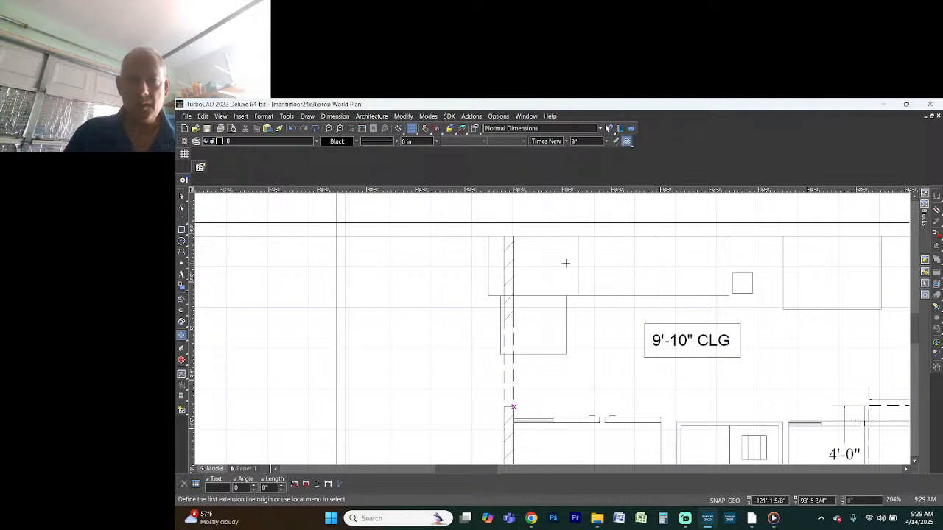
pyautogui.click(508, 325)
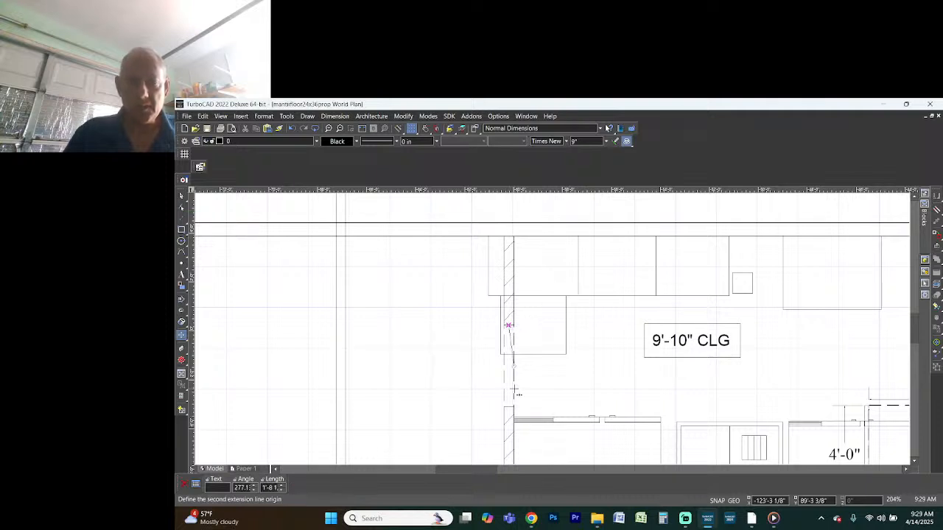
pyautogui.click(508, 407)
pyautogui.click(509, 408)
pyautogui.scroll(-2, 552, 259)
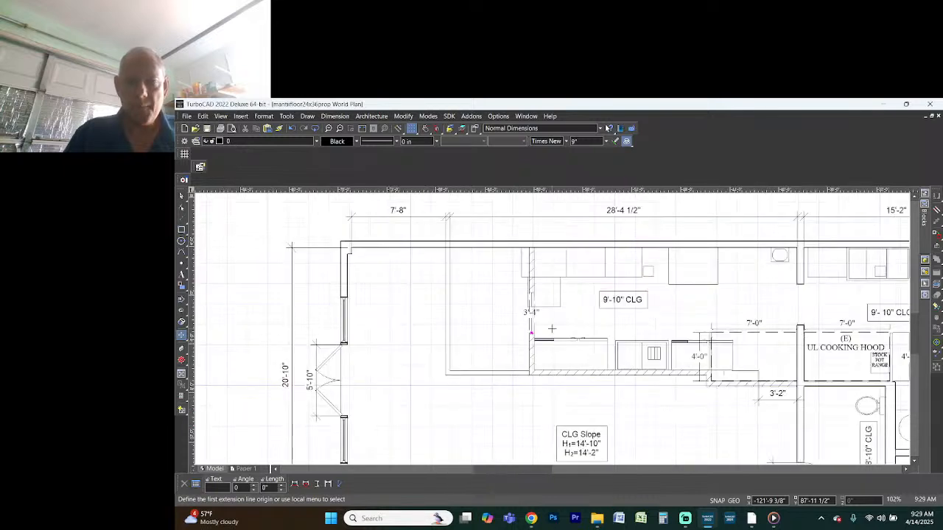
pyautogui.press('Escape')
# Move the plain 2'-8" by 2'-5" rectangle from the low-wall opening to the area outside the kitchen, and check the site video in Media Player
pyautogui.click(558, 307)
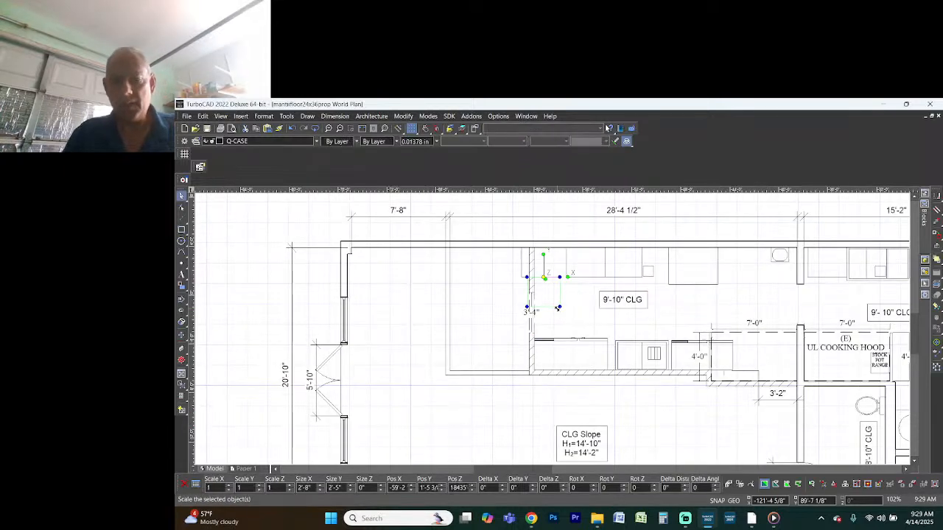
pyautogui.moveTo(557, 308); pyautogui.dragTo(500, 281)
pyautogui.hotkey('alt', 'Tab')
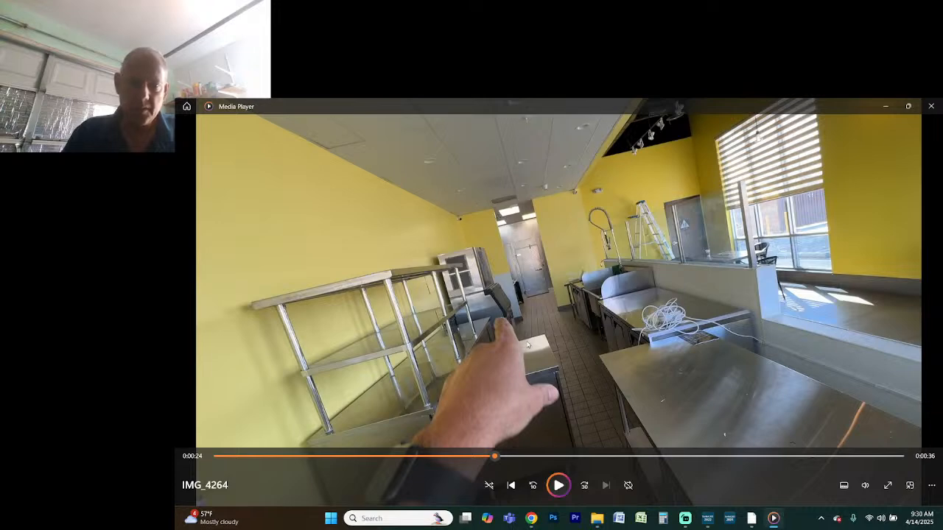
pyautogui.hotkey('alt', 'Tab')
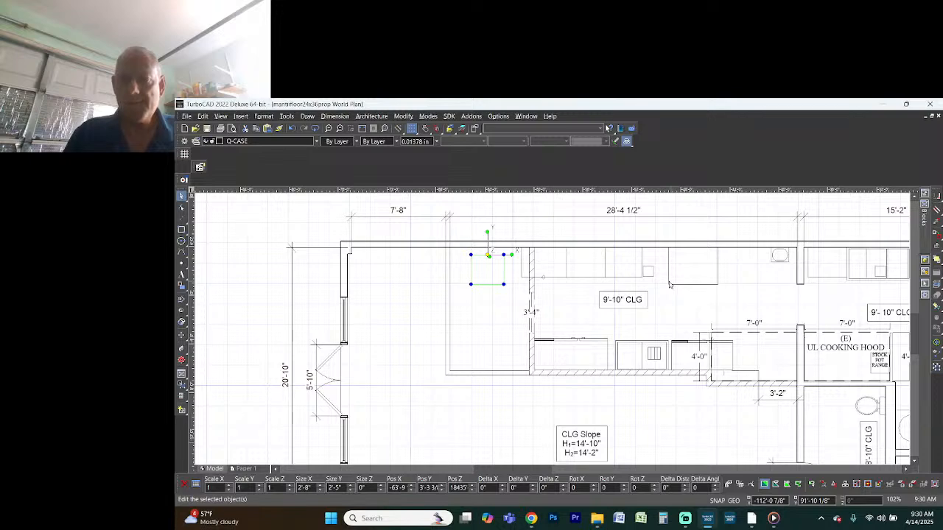
# Replace the small plain square beside the upper counter run with a floor sink block and remove the original square
pyautogui.scroll(2, 670, 284)
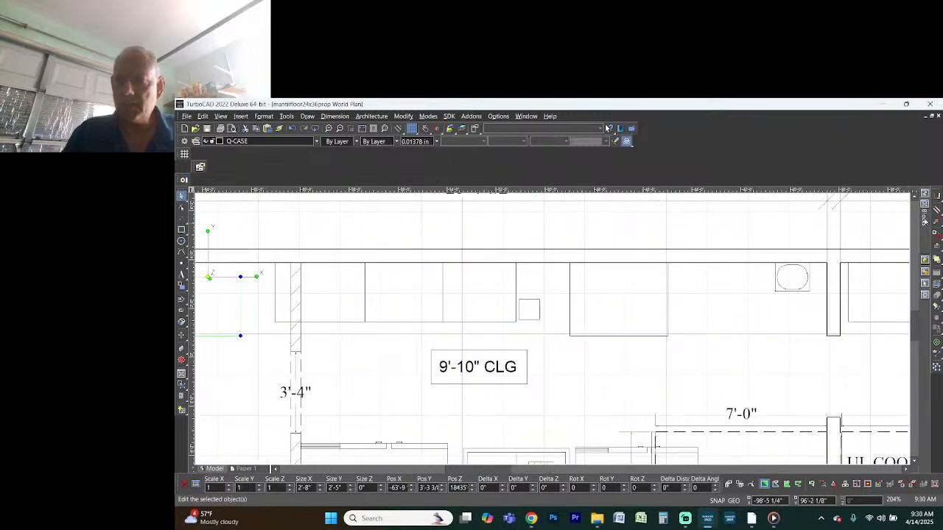
pyautogui.moveTo(925, 222)
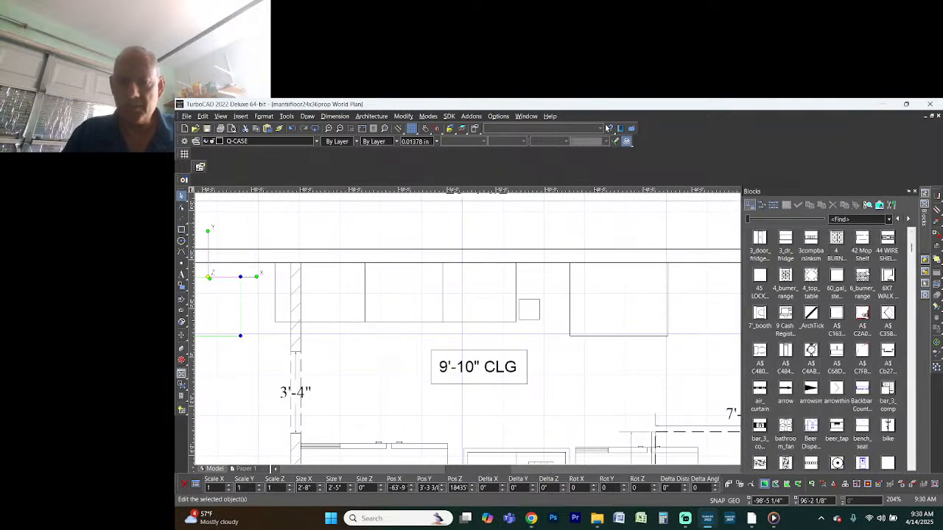
pyautogui.scroll(-5, 868, 265)
pyautogui.moveTo(884, 240)
pyautogui.mouseDown()
pyautogui.moveTo(584, 270)
pyautogui.moveTo(527, 300)
pyautogui.moveTo(528, 312)
pyautogui.mouseUp()
pyautogui.click(545, 312)
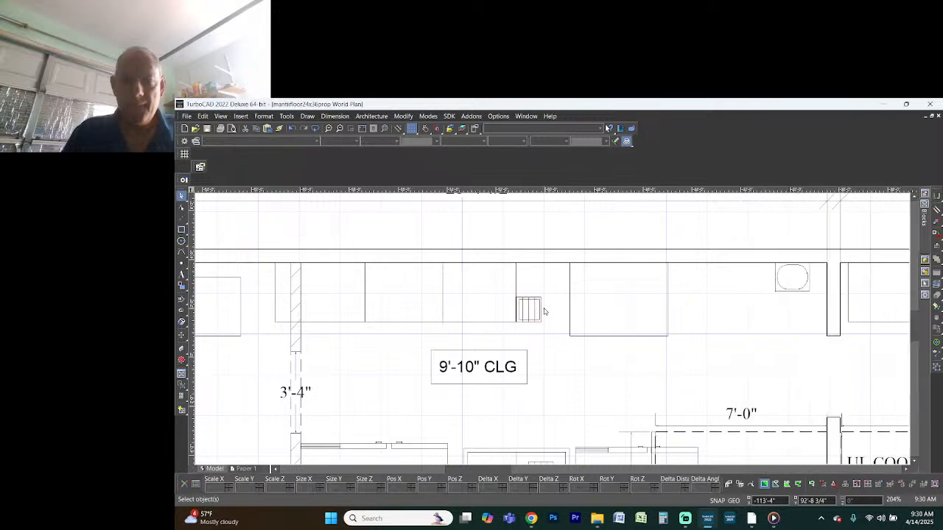
pyautogui.scroll(4, 544, 312)
pyautogui.moveTo(449, 292); pyautogui.dragTo(536, 382)
pyautogui.press('Escape')
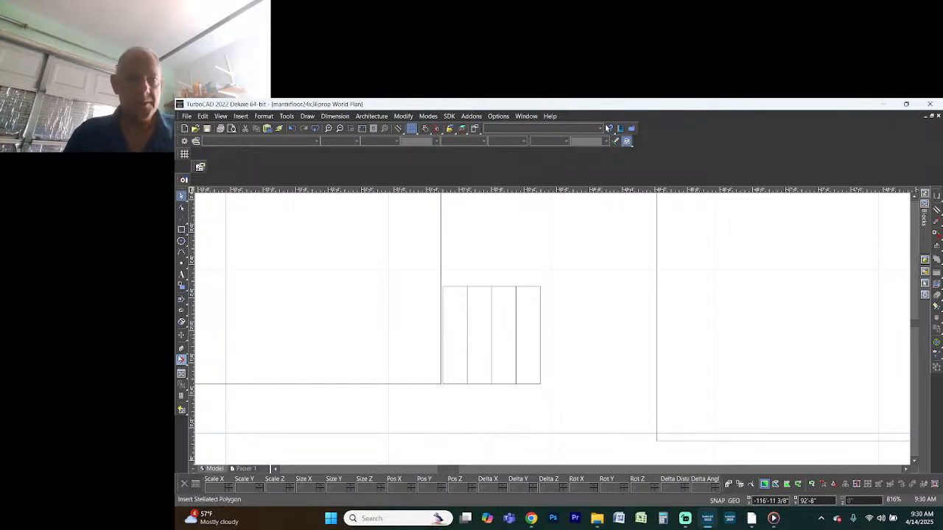
# Add the two-line text "(E)" and "F.S." at 9" height and position it beside the floor sink block
pyautogui.click(181, 274)
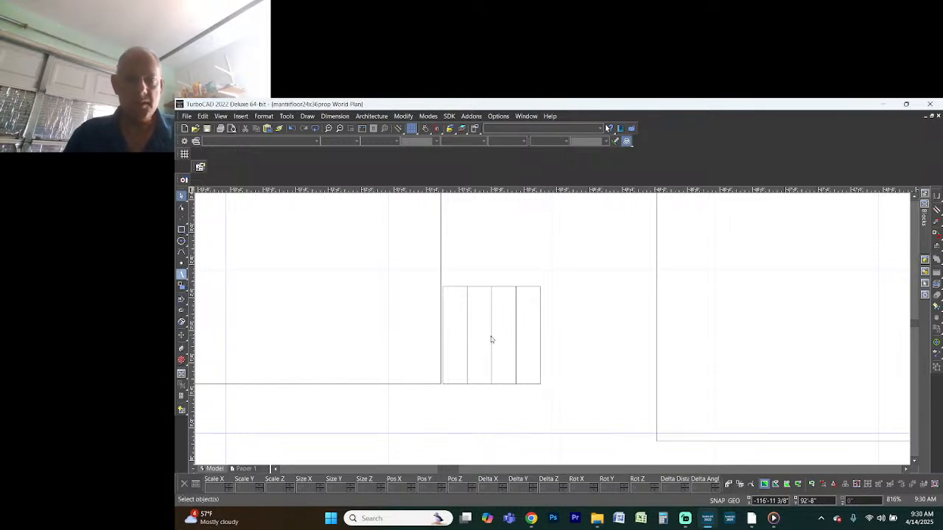
pyautogui.click(583, 307)
pyautogui.write('(E)')
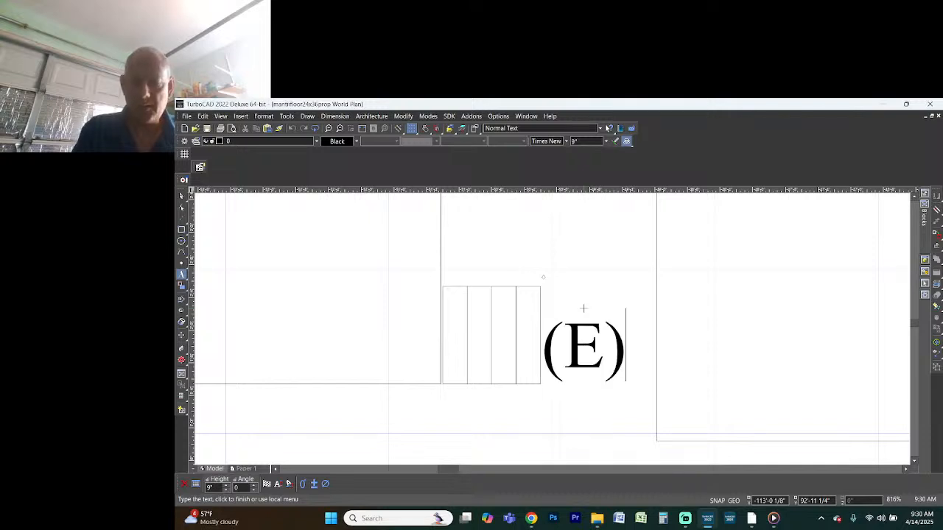
pyautogui.press('Return')
pyautogui.write('F.S.')
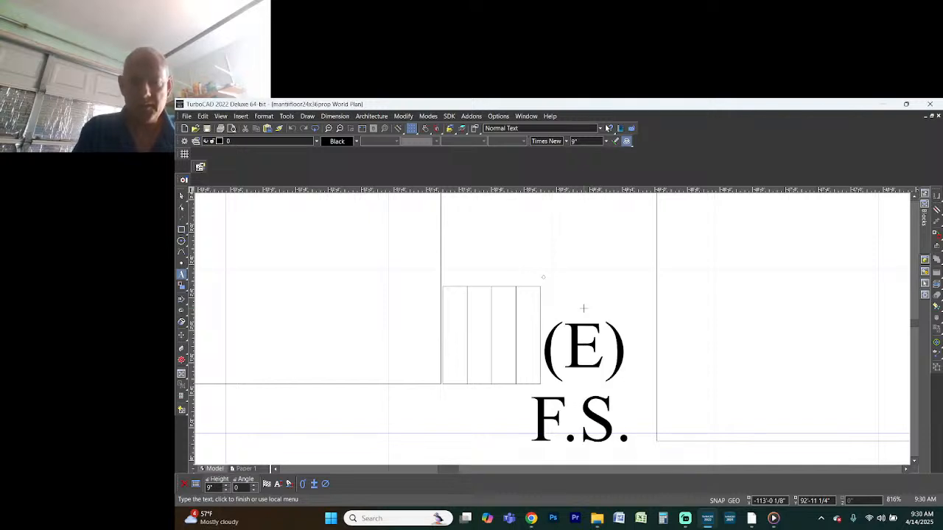
pyautogui.click(599, 358)
pyautogui.press('space')
pyautogui.click(598, 355)
pyautogui.moveTo(598, 355); pyautogui.dragTo(610, 317)
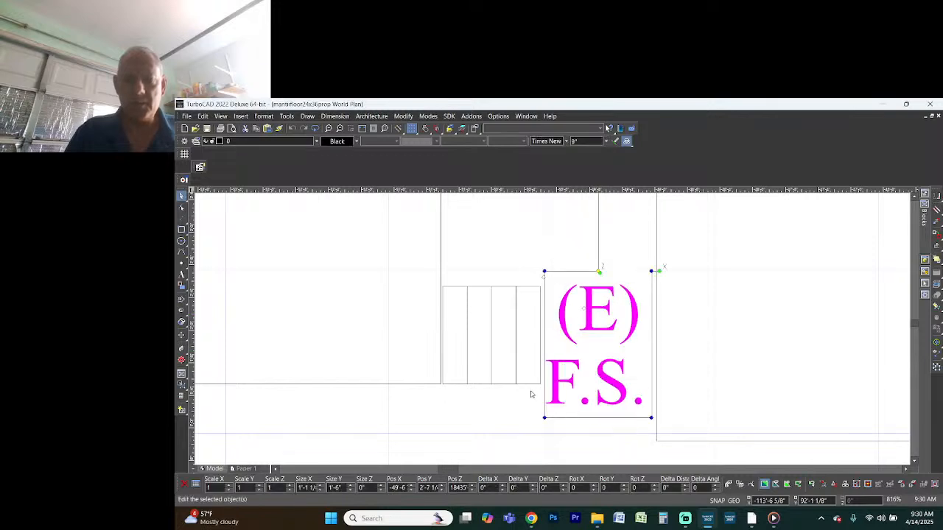
# Add the two-line text "(E)" and "F.S." at 9" height above the floor sink in the kitchen's lower equipment run
pyautogui.scroll(-5, 558, 317)
pyautogui.scroll(2, 552, 332)
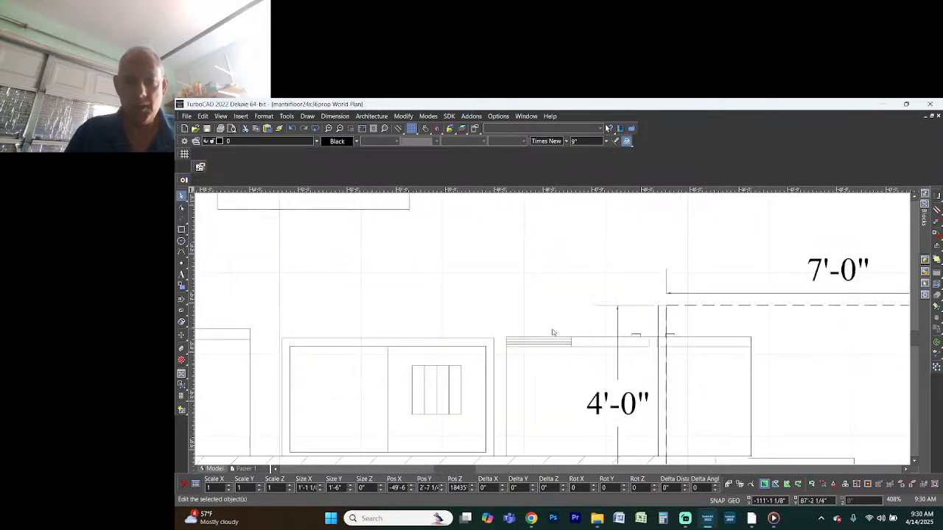
pyautogui.scroll(-2, 552, 332)
pyautogui.scroll(2, 541, 338)
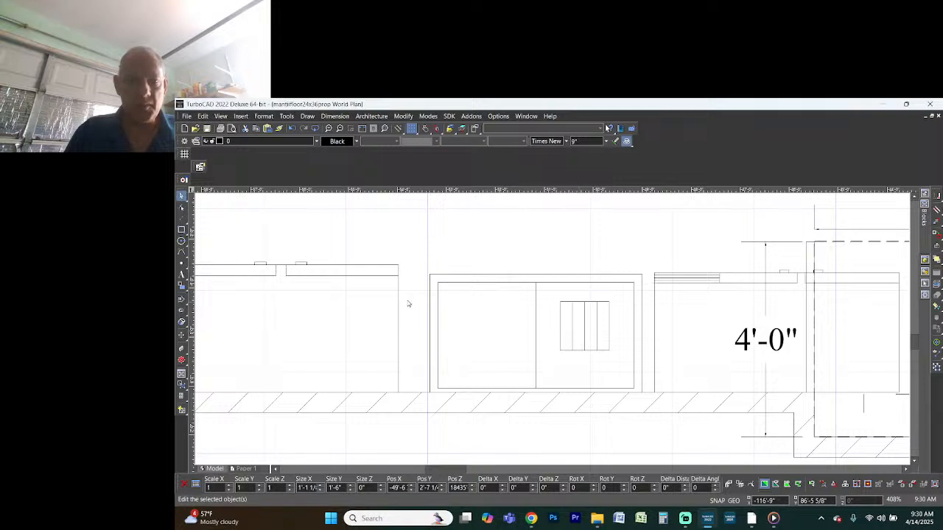
pyautogui.click(181, 274)
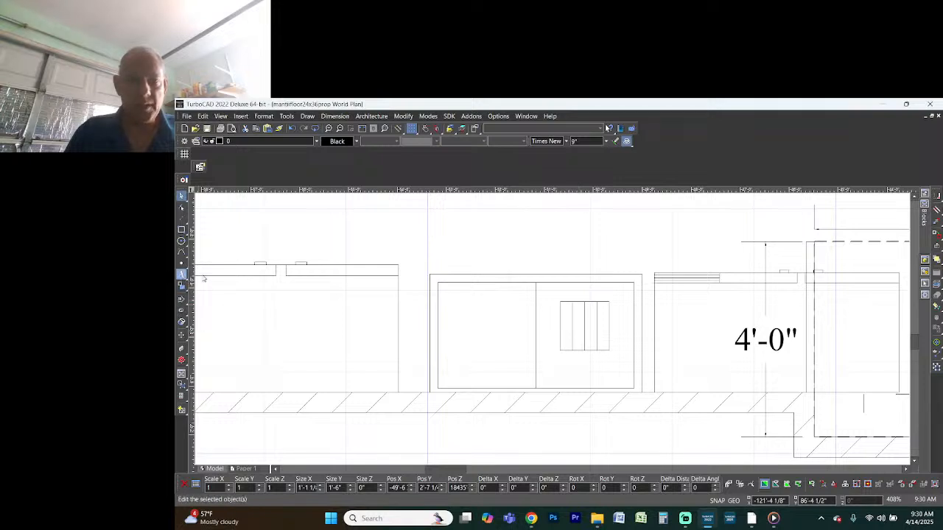
pyautogui.click(579, 257)
pyautogui.write('(E)')
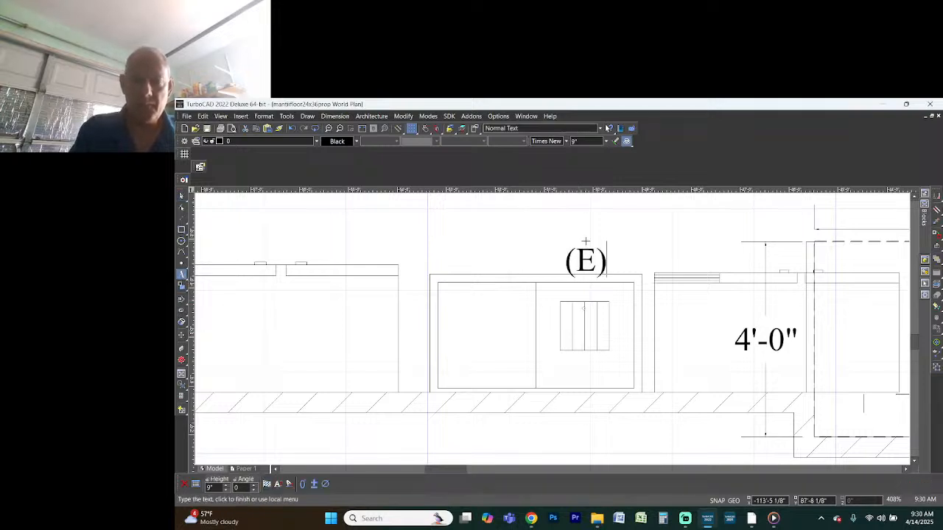
pyautogui.press('Return')
pyautogui.write('F.S.')
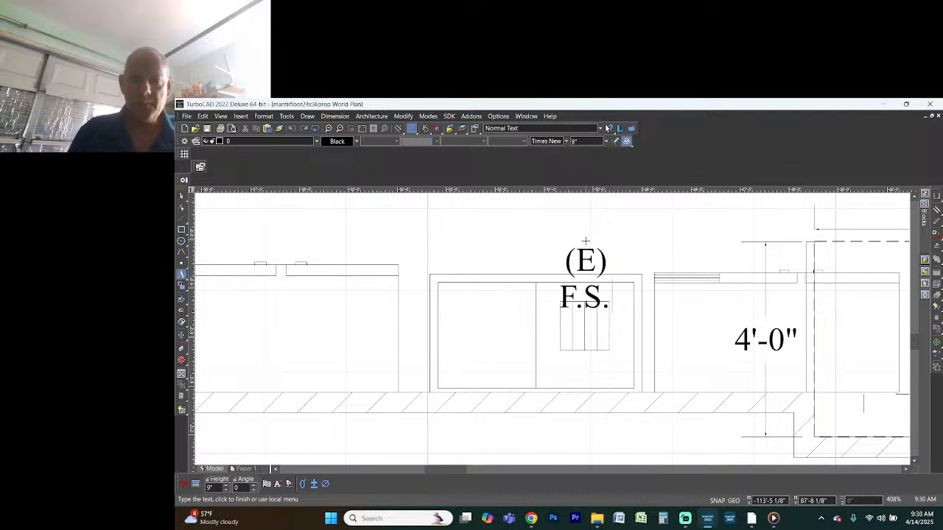
pyautogui.click(595, 264)
pyautogui.press('space')
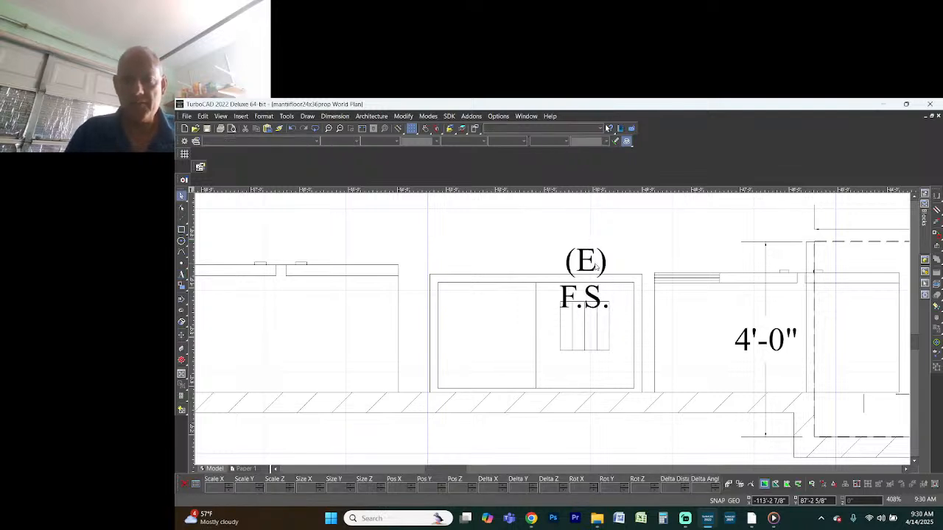
# Move the new floor sink label up into the clear space above the unit, clear of the linework
pyautogui.click(597, 268)
pyautogui.moveTo(597, 268); pyautogui.dragTo(620, 219)
pyautogui.click(650, 222)
pyautogui.scroll(-4, 541, 340)
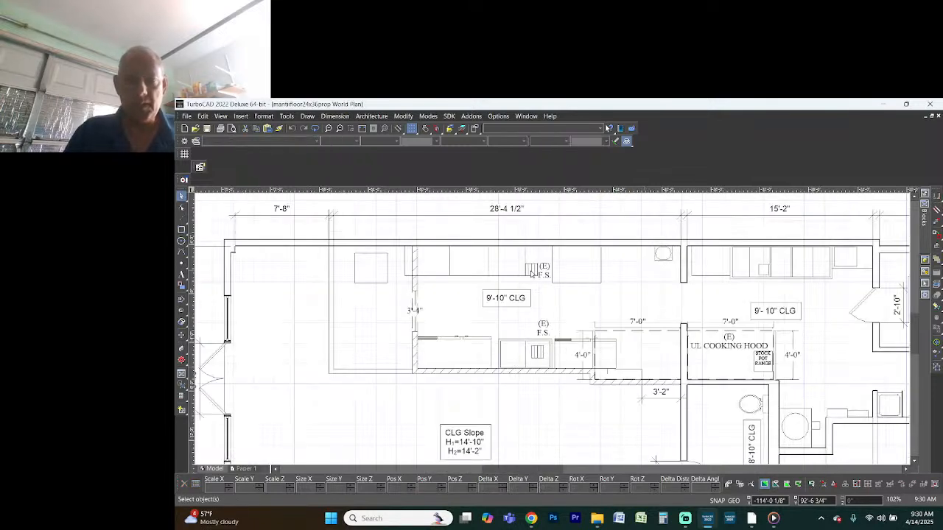
pyautogui.scroll(4, 552, 331)
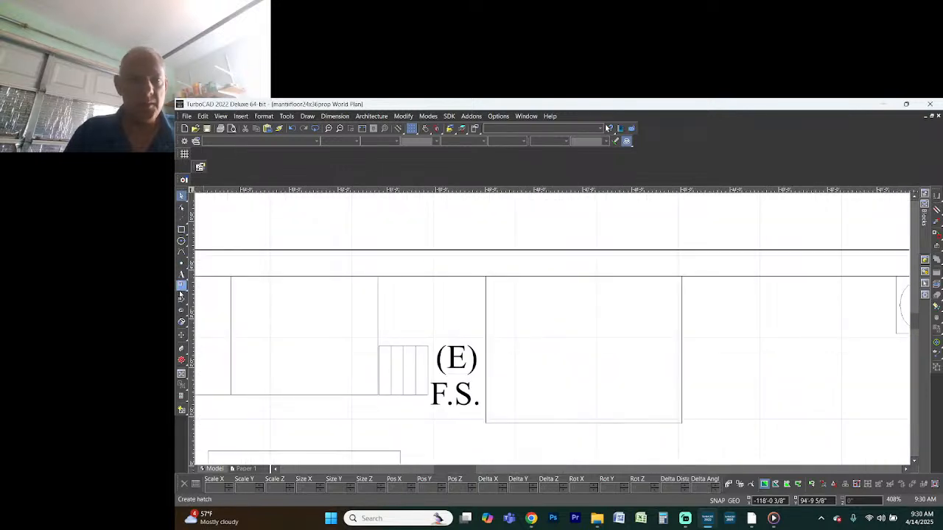
pyautogui.click(181, 274)
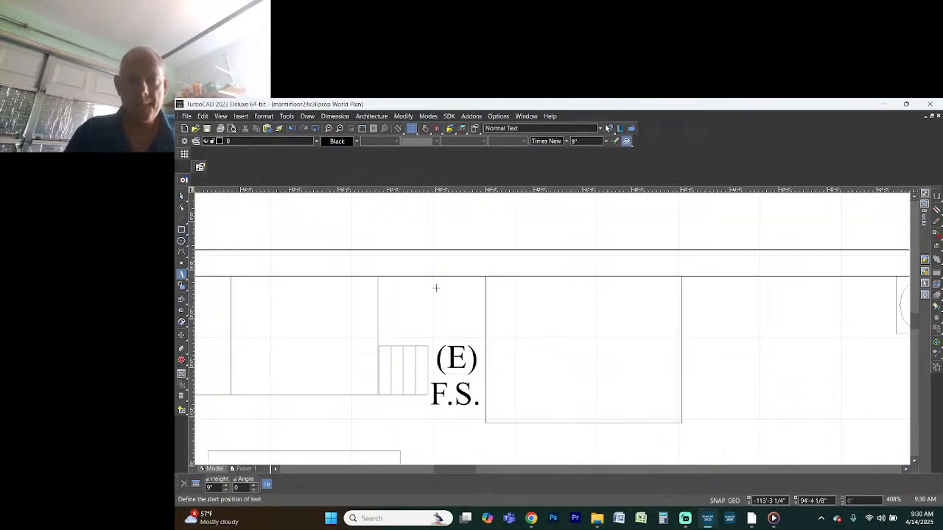
pyautogui.click(582, 278)
pyautogui.click(582, 278)
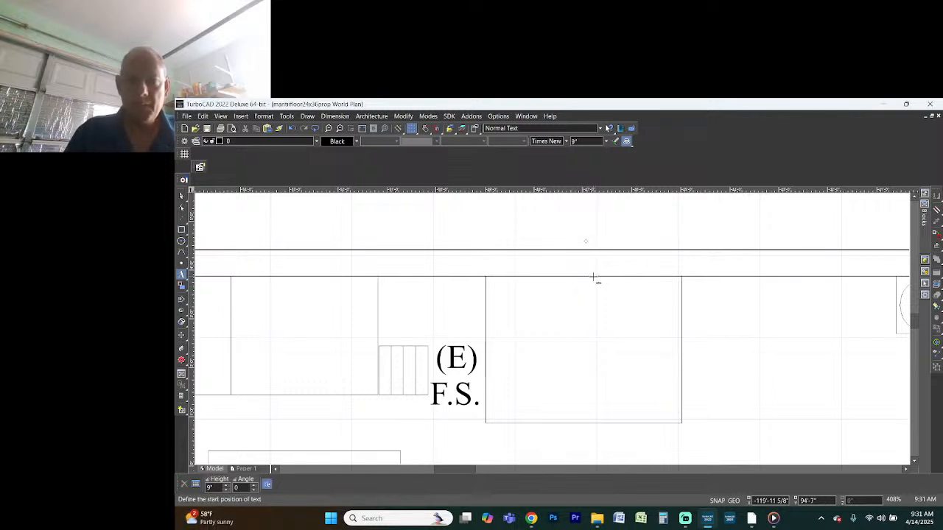
# Draw a line between the two upper corners of the plain equipment rectangle beside the upper floor sink
pyautogui.click(184, 231)
pyautogui.click(191, 235)
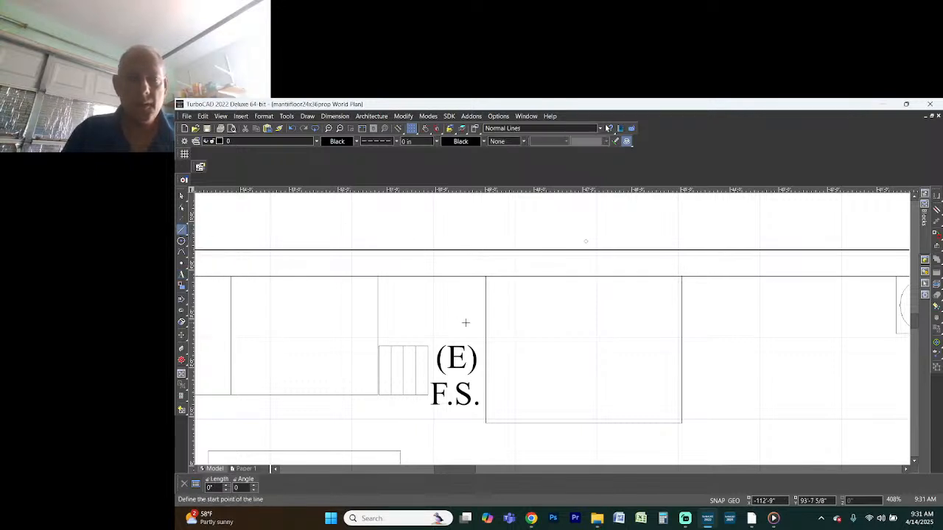
pyautogui.click(486, 277)
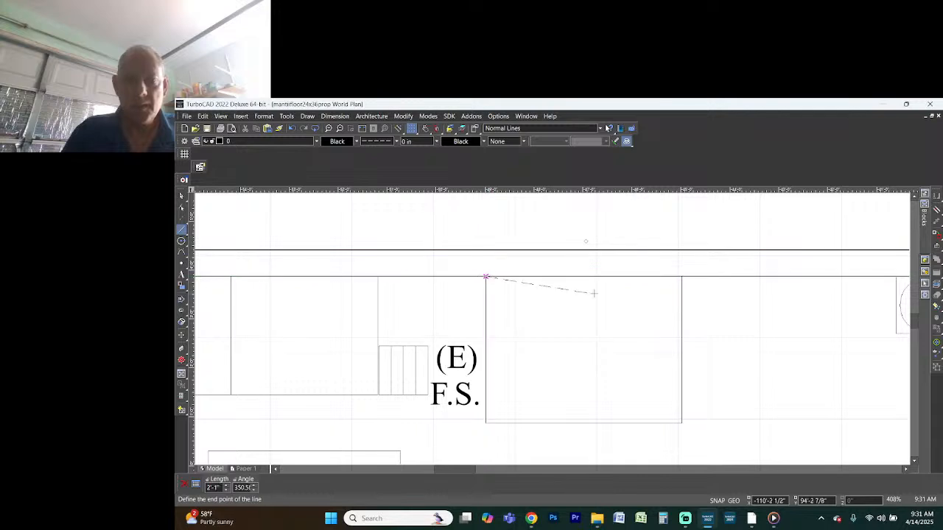
pyautogui.click(681, 277)
# Add the two-line text "ICE" and "MACHINE" at 9" height, centred below the midpoint of the rectangle's upper edge line
pyautogui.click(182, 274)
pyautogui.click(582, 278)
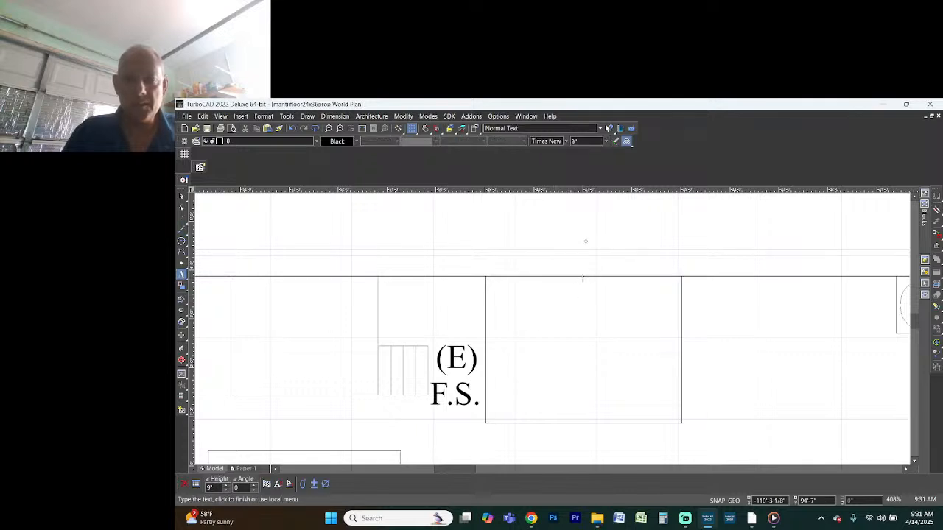
pyautogui.write('IC E')
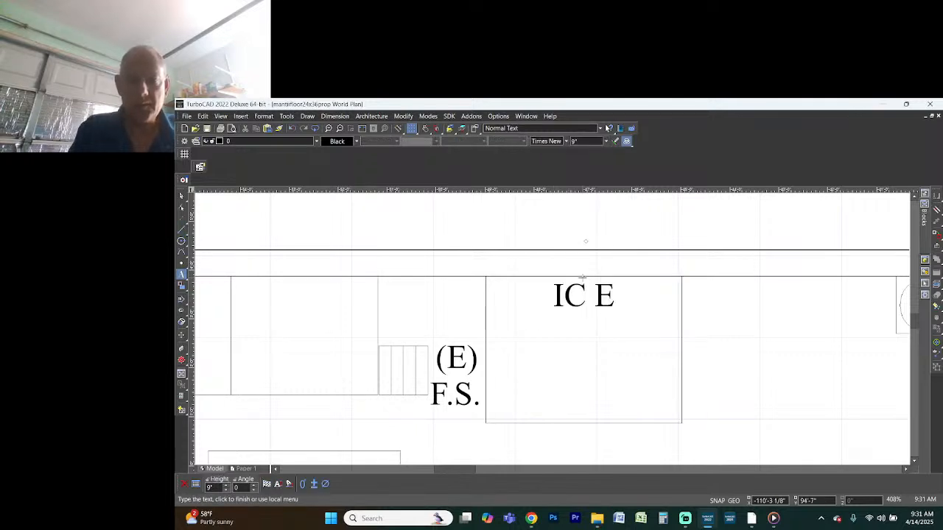
pyautogui.press('BackSpace')
pyautogui.press('BackSpace')
pyautogui.write('E')
pyautogui.press('Return')
pyautogui.write('MACHINE')
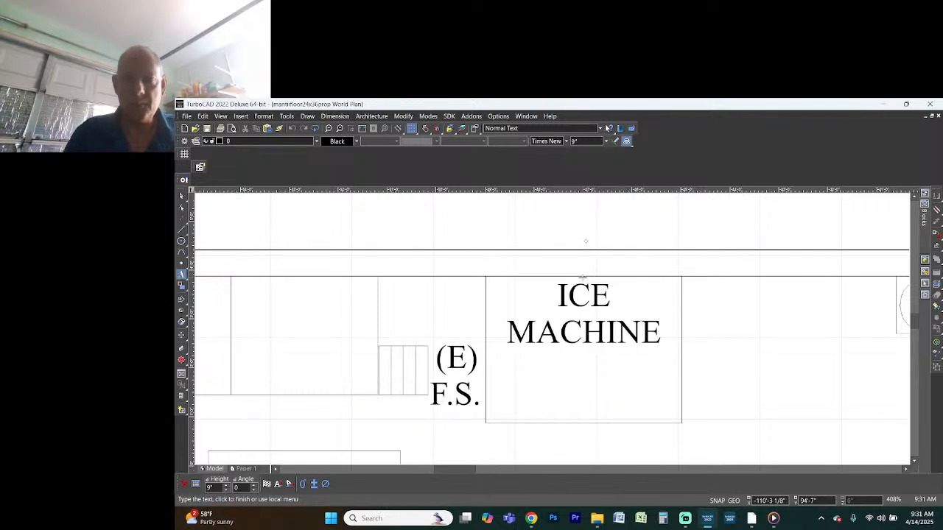
pyautogui.click(583, 278)
pyautogui.press('space')
# Change the line along the rectangle's upper edge to a solid line pattern and deselect it
pyautogui.click(586, 279)
pyautogui.click(609, 295)
pyautogui.click(396, 141)
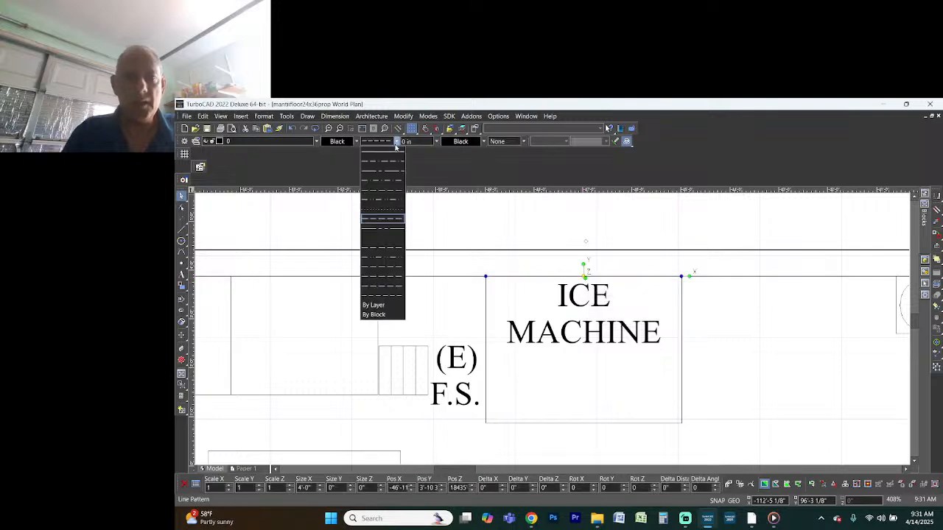
pyautogui.click(396, 151)
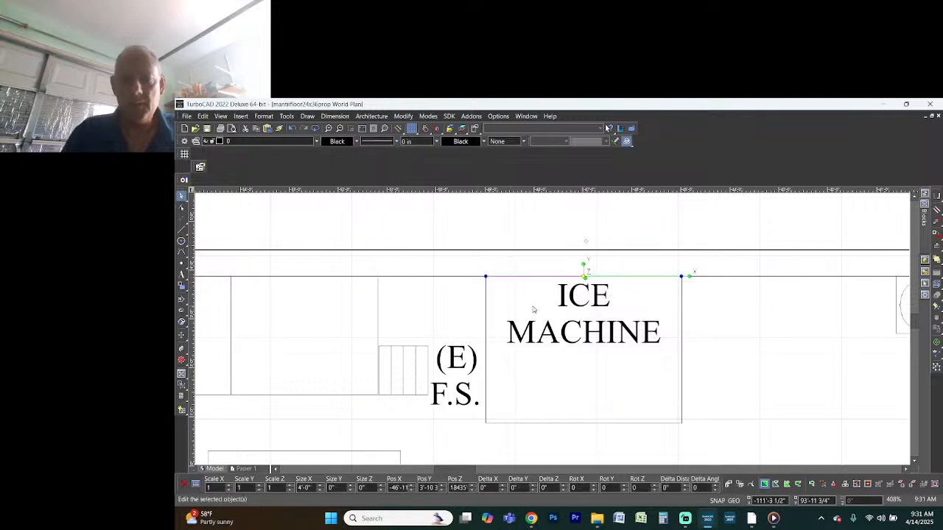
pyautogui.click(181, 233)
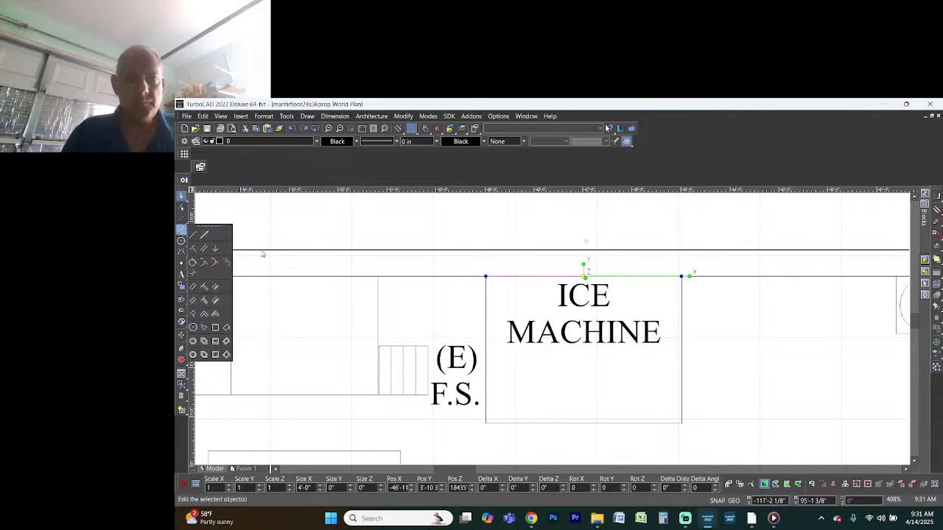
pyautogui.click(475, 244)
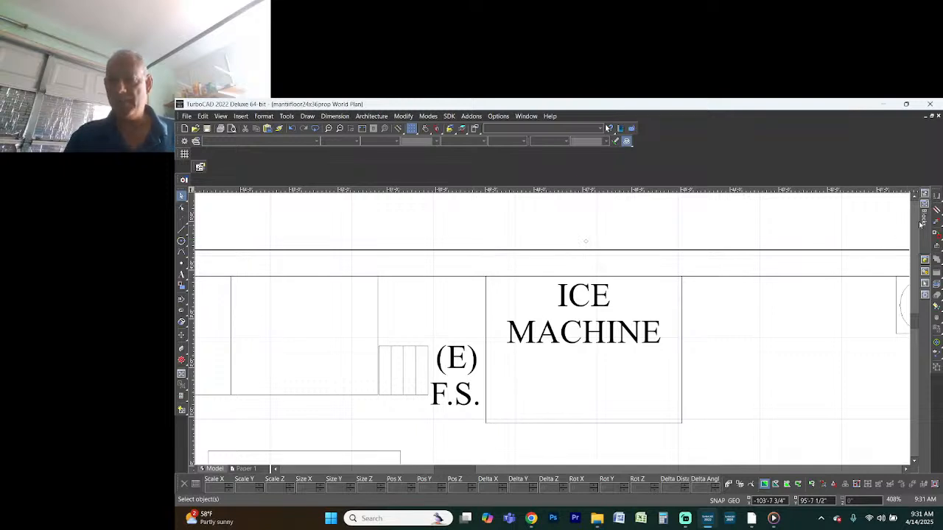
# Insert the ice_machine block inside the labelled rectangle and stretch it to the rectangle's corners, 4'-0" by 3'-0"
pyautogui.moveTo(926, 224)
pyautogui.click(864, 282)
pyautogui.press('i')
pyautogui.moveTo(837, 239); pyautogui.dragTo(587, 350)
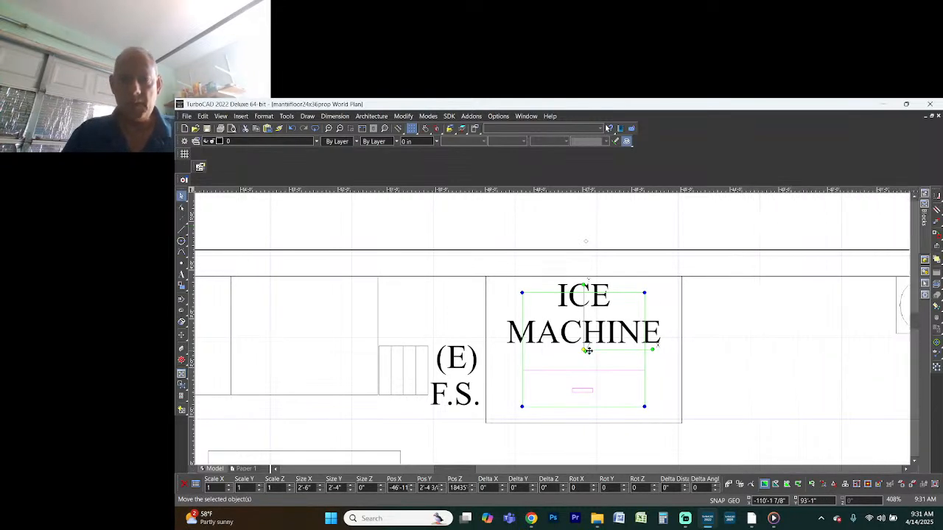
pyautogui.moveTo(522, 293); pyautogui.dragTo(485, 276)
pyautogui.moveTo(646, 407); pyautogui.dragTo(679, 422)
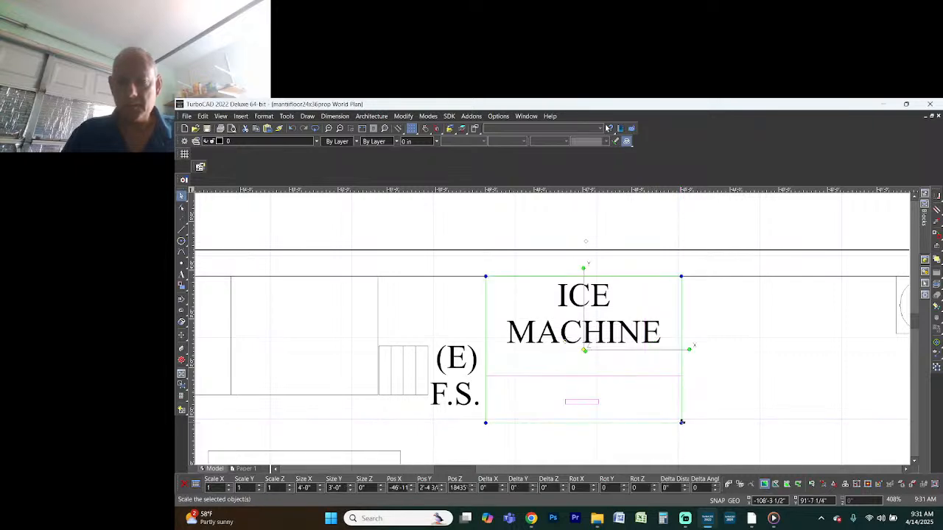
pyautogui.click(728, 387)
# Remove the original specialty equipment block beneath the ice machine block and the extra line along its upper edge
pyautogui.press('pagedown')
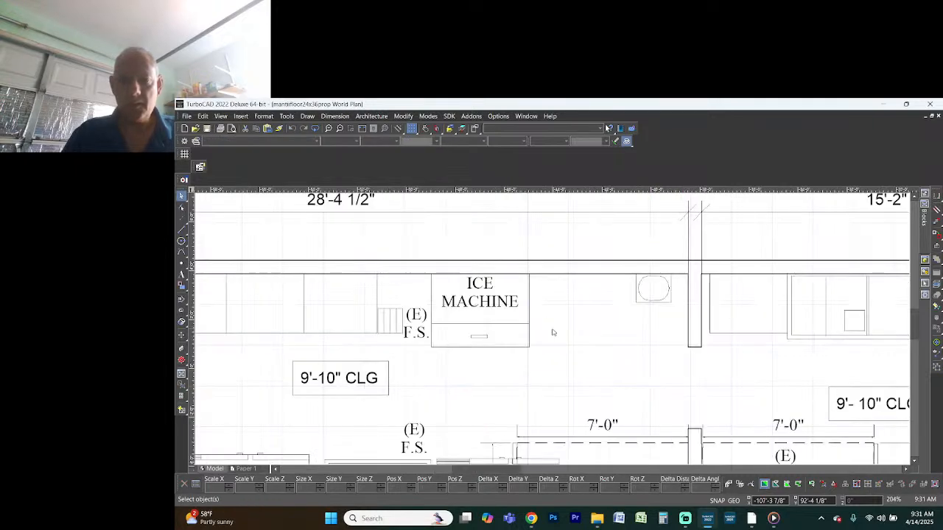
pyautogui.press('pagedown')
pyautogui.press('pageup')
pyautogui.press('pageup')
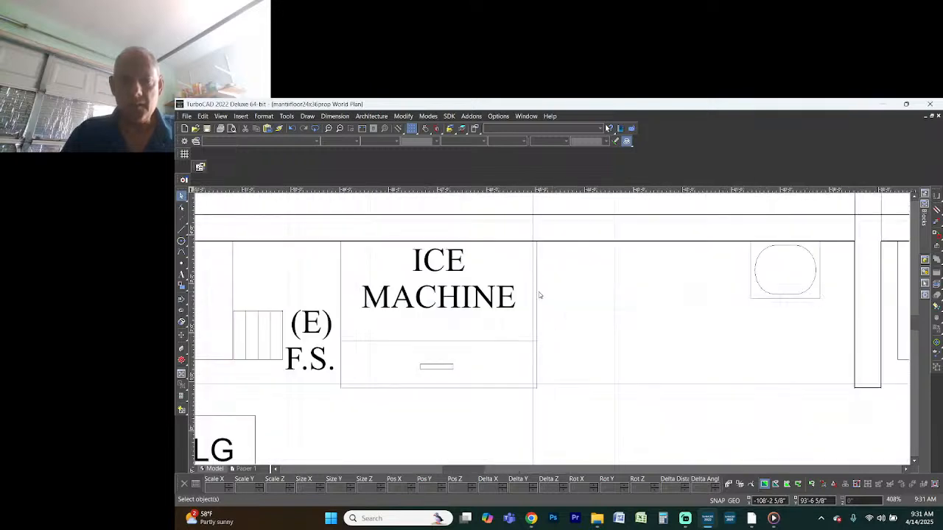
pyautogui.click(541, 296)
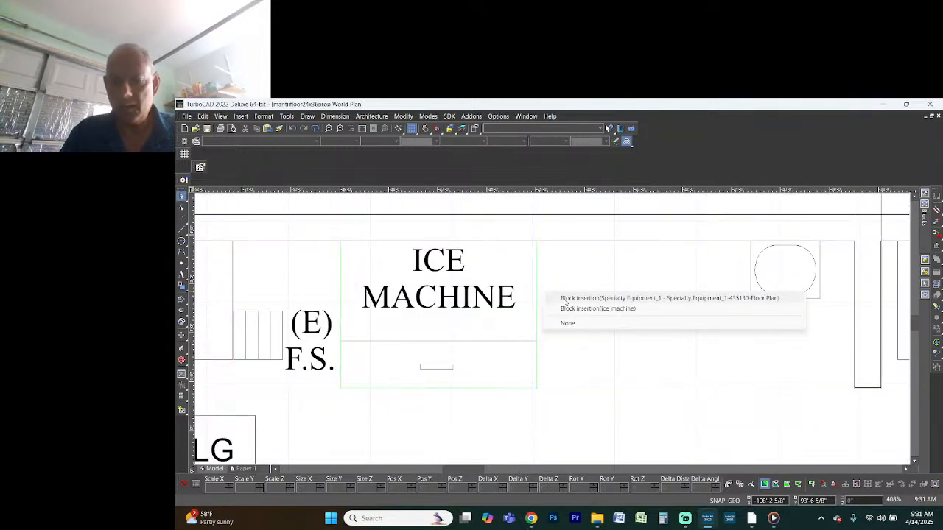
pyautogui.click(565, 302)
pyautogui.press('Escape')
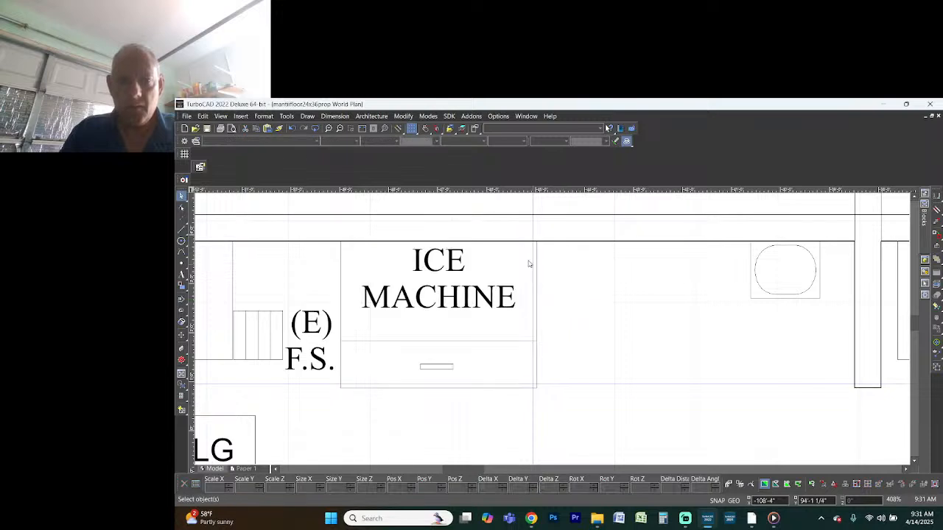
pyautogui.click(515, 244)
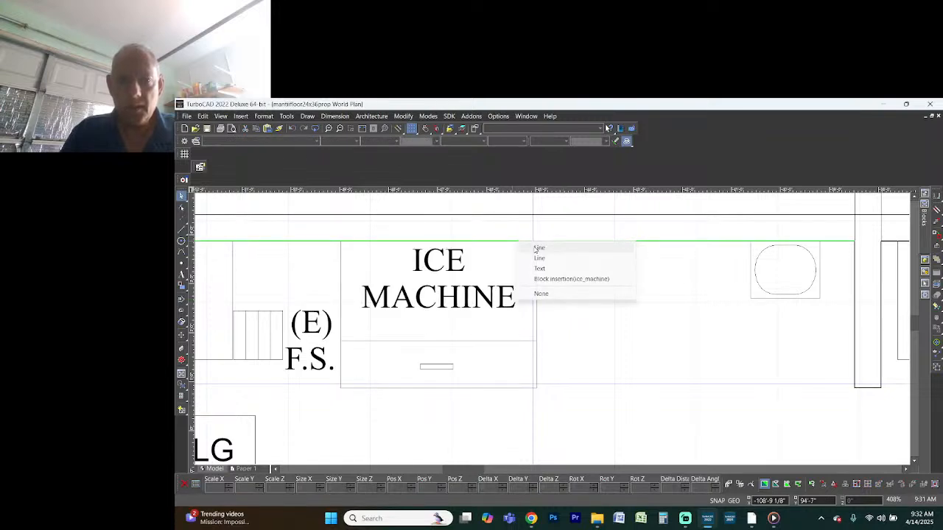
pyautogui.click(540, 259)
pyautogui.press('Escape')
pyautogui.click(536, 264)
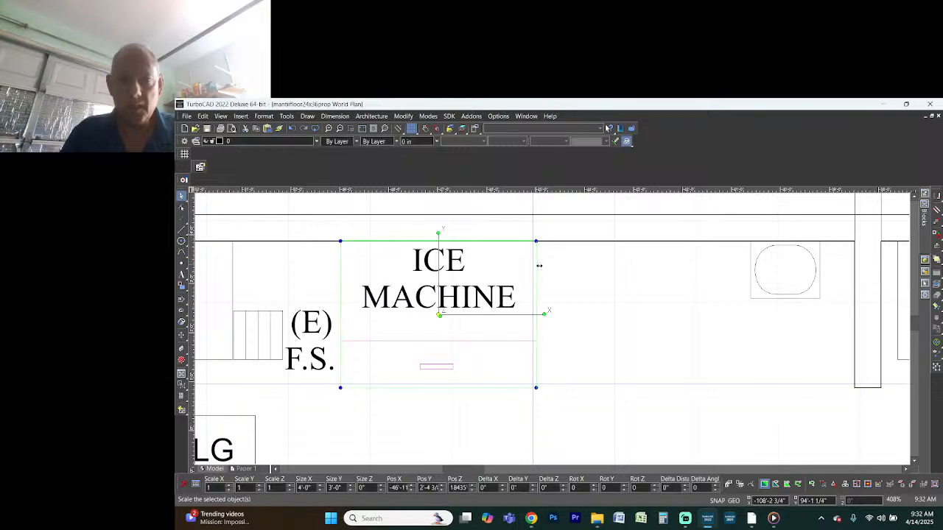
pyautogui.press('Escape')
pyautogui.scroll(-4, 620, 321)
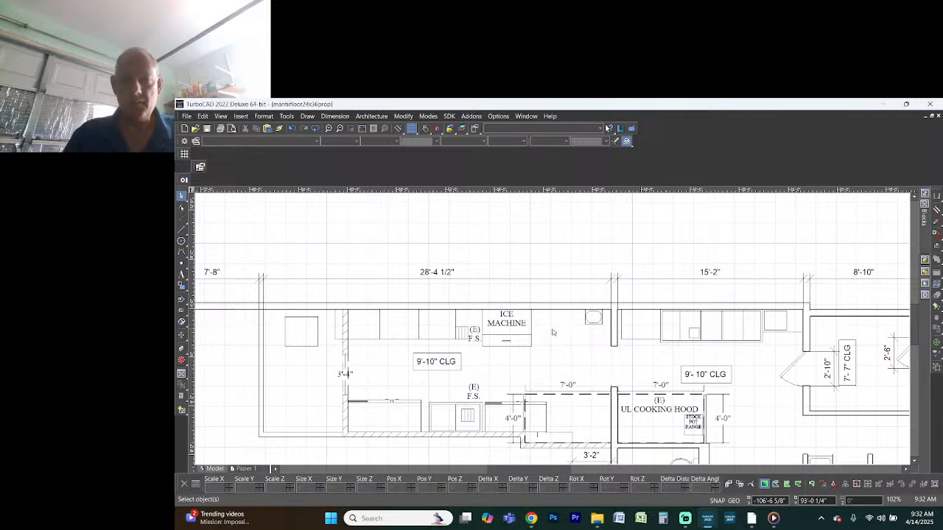
# Place the floor_sink block over the small square beside the circular equipment near the restroom, and delete the original square
pyautogui.scroll(-2, 553, 332)
pyautogui.scroll(2, 537, 412)
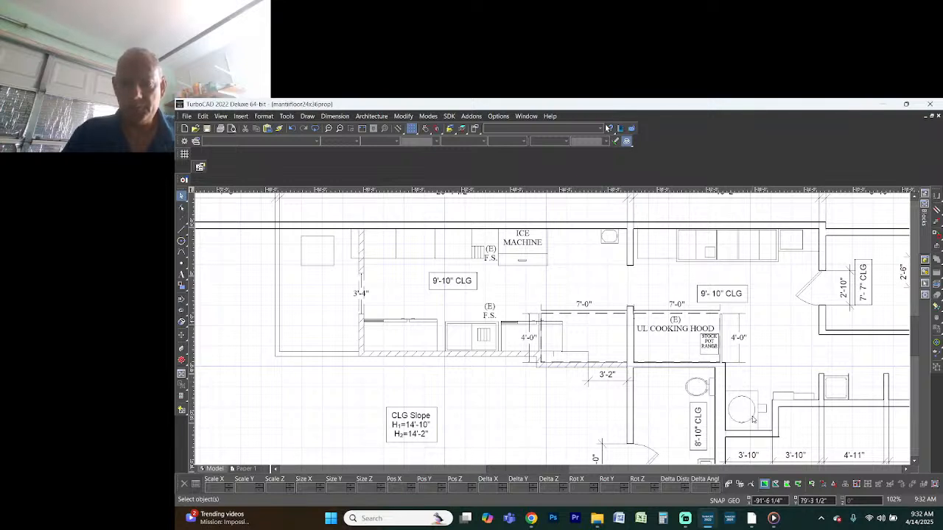
pyautogui.scroll(1, 761, 415)
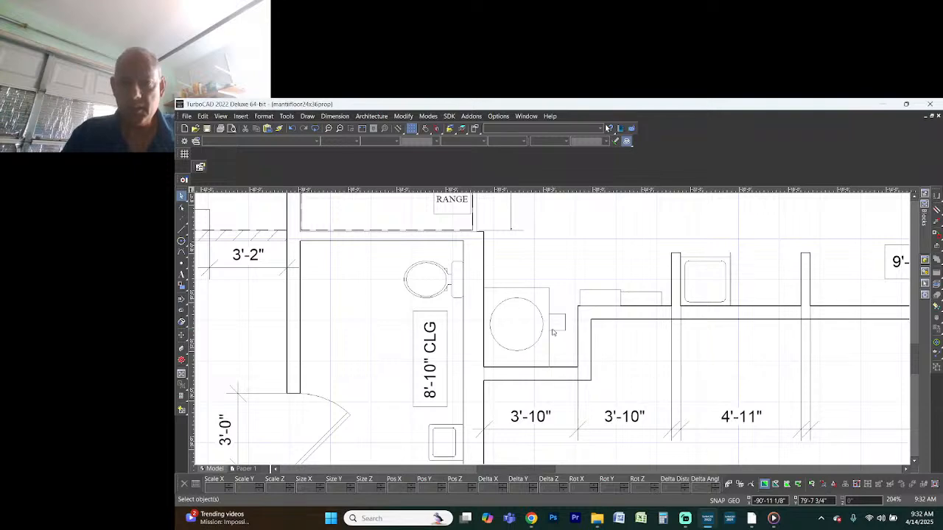
pyautogui.scroll(1, 553, 332)
pyautogui.moveTo(927, 234)
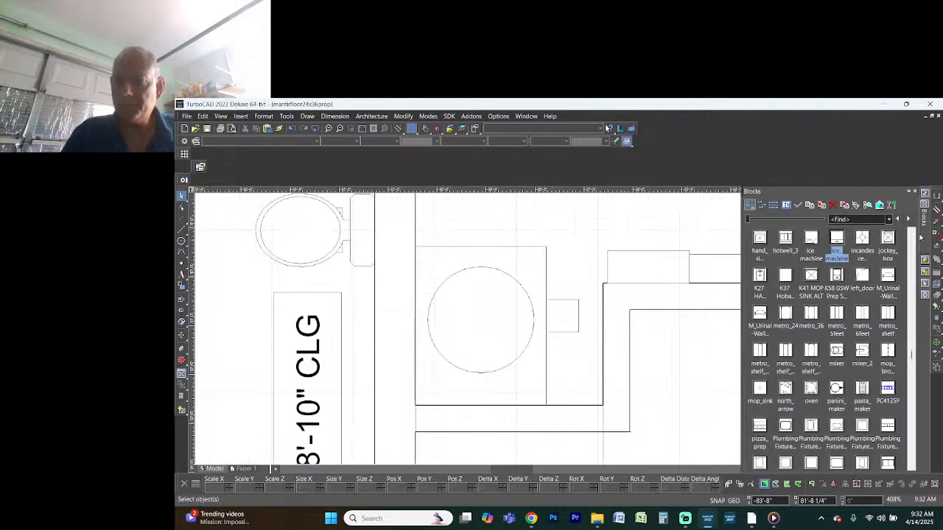
pyautogui.scroll(3, 871, 254)
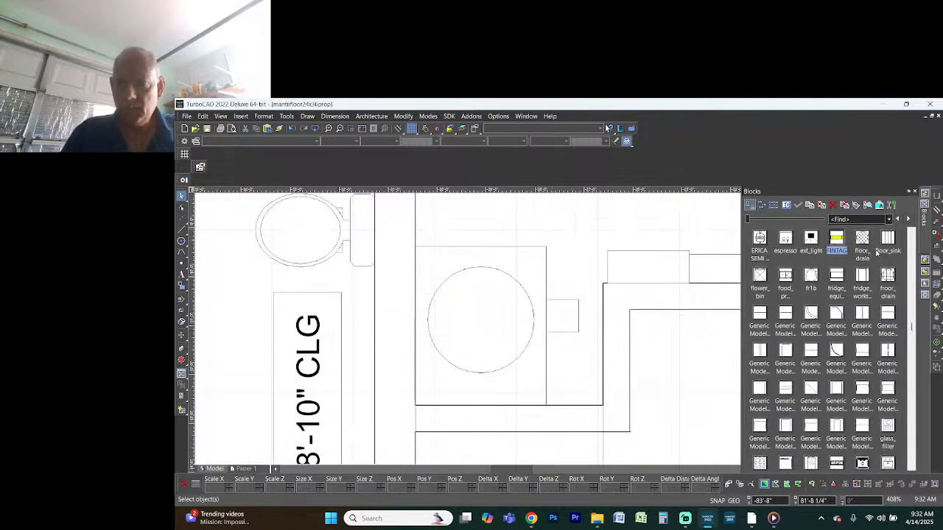
pyautogui.moveTo(886, 246); pyautogui.dragTo(561, 315)
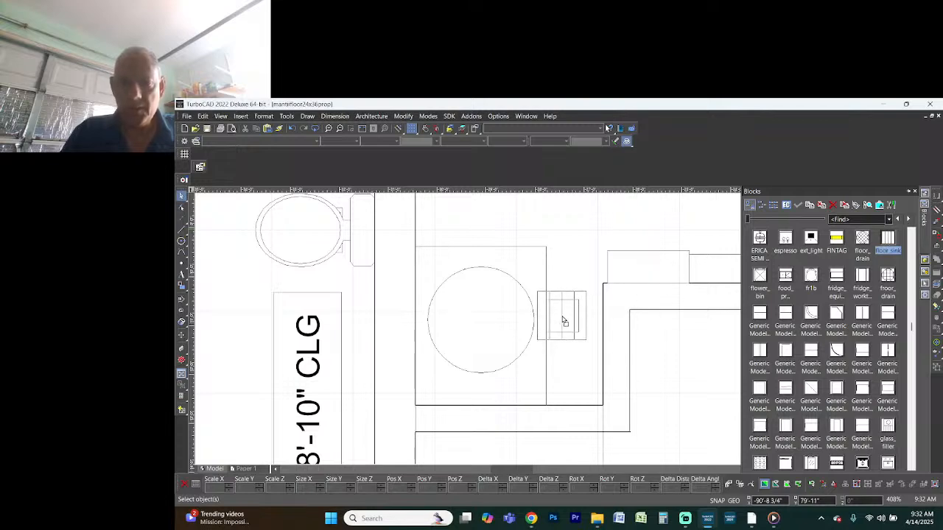
pyautogui.click(572, 261)
pyautogui.scroll(1, 566, 305)
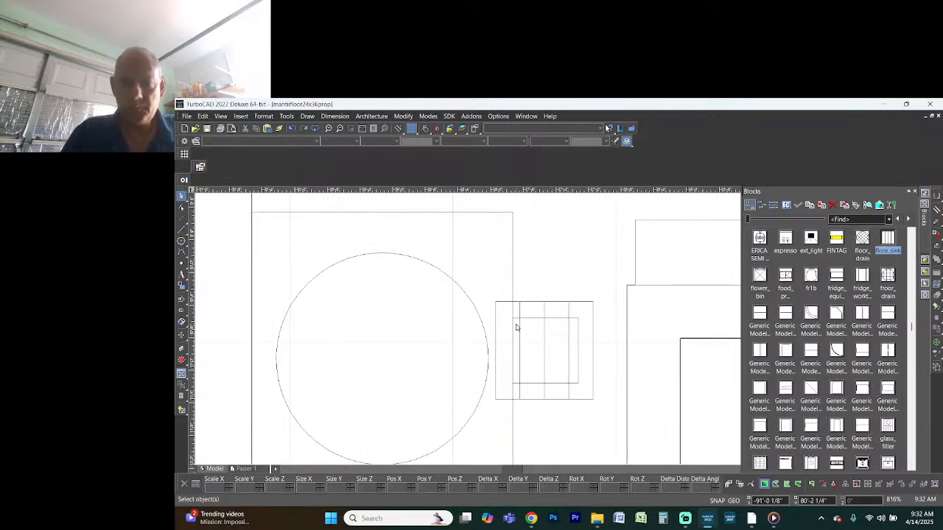
pyautogui.moveTo(509, 318); pyautogui.dragTo(581, 392)
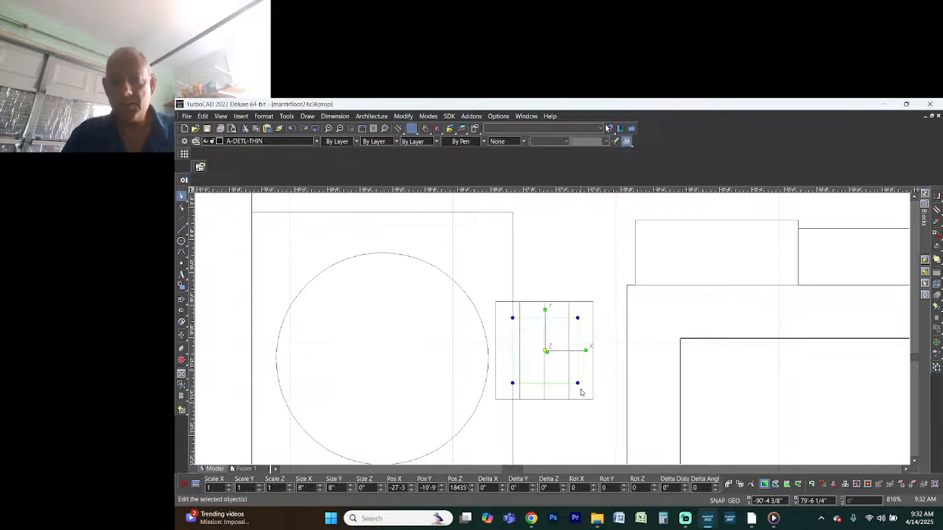
pyautogui.press('Delete')
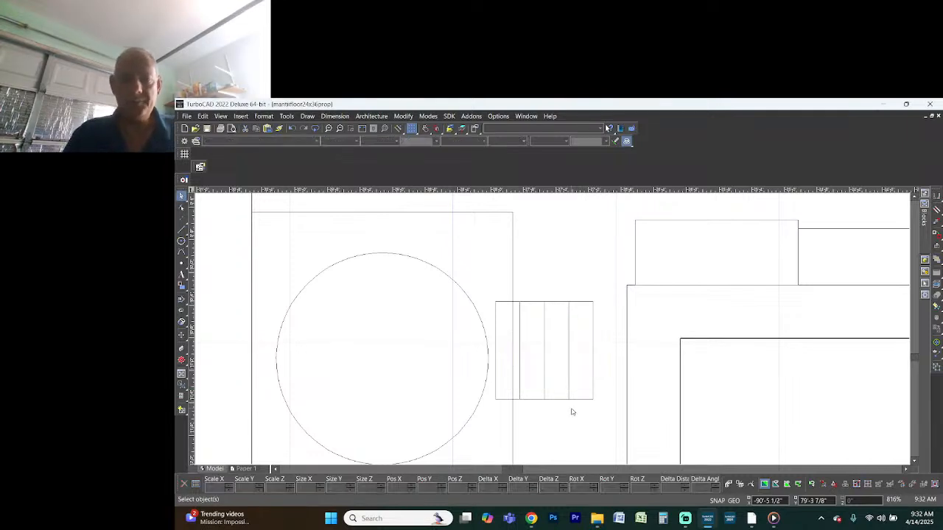
# Add the two-line text "(E)" and "F.S." at 6" height above the new floor sink block
pyautogui.click(182, 274)
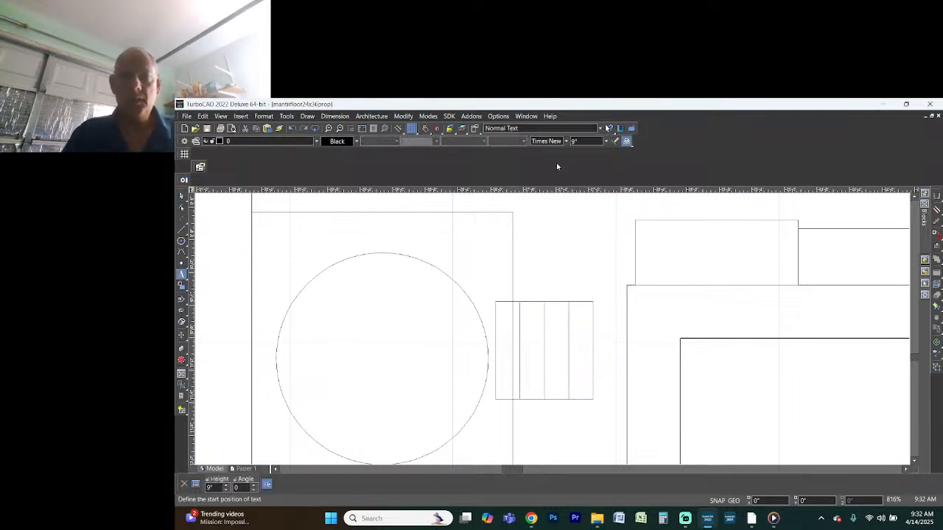
pyautogui.click(578, 143)
pyautogui.write('6')
pyautogui.press('Return')
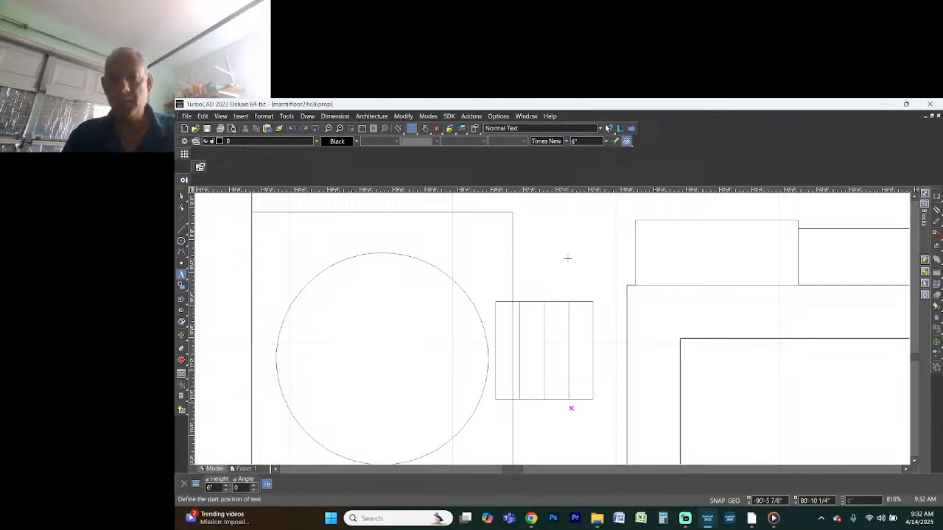
pyautogui.click(561, 221)
pyautogui.write('(E)')
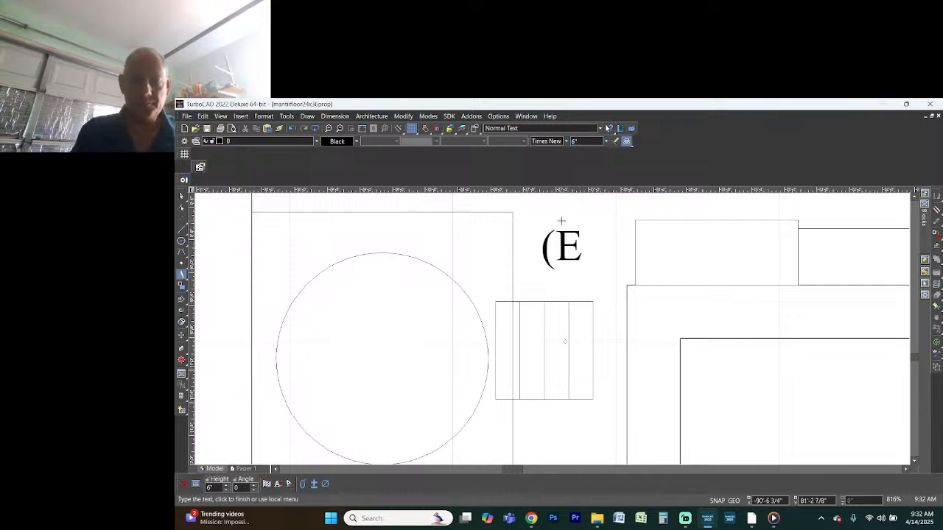
pyautogui.press('Return')
pyautogui.write('F.S.')
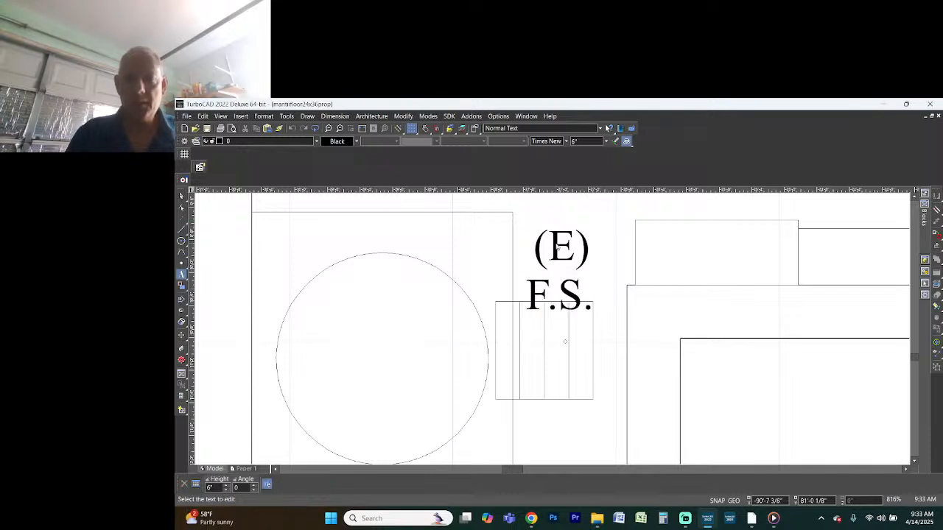
# Move the "(E) F.S." label up so it clears the floor sink's upper edge, and deselect it
pyautogui.click(574, 265)
pyautogui.moveTo(574, 265); pyautogui.dragTo(572, 248)
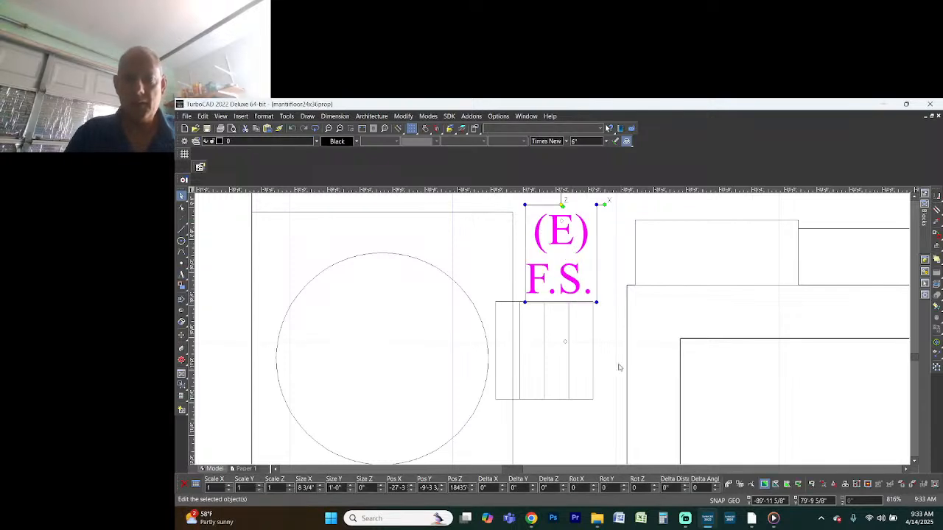
pyautogui.click(598, 422)
pyautogui.scroll(-1, 598, 423)
pyautogui.scroll(-3, 554, 333)
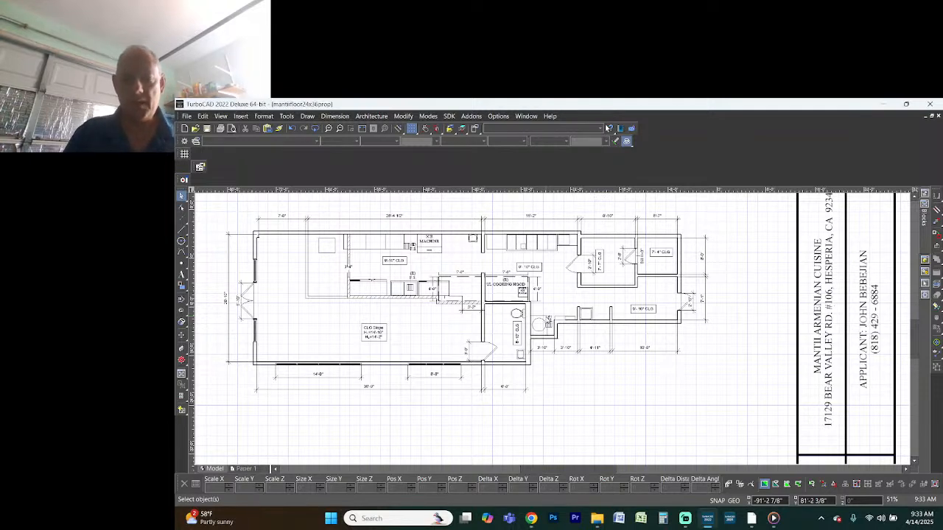
pyautogui.click(684, 520)
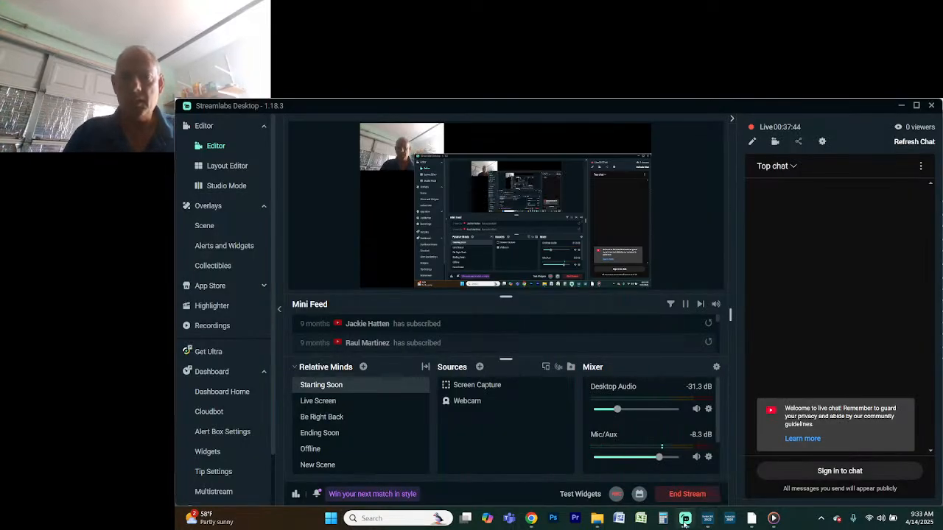